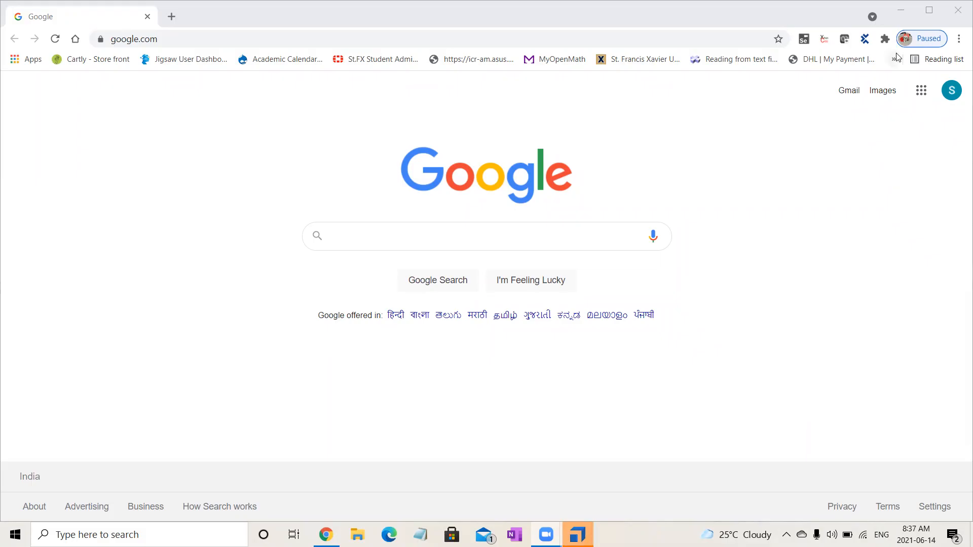
- Open the bookmarked Tricentis API Demo page with the Training Services information
{"action": "left_click", "coordinate": [895, 60]}
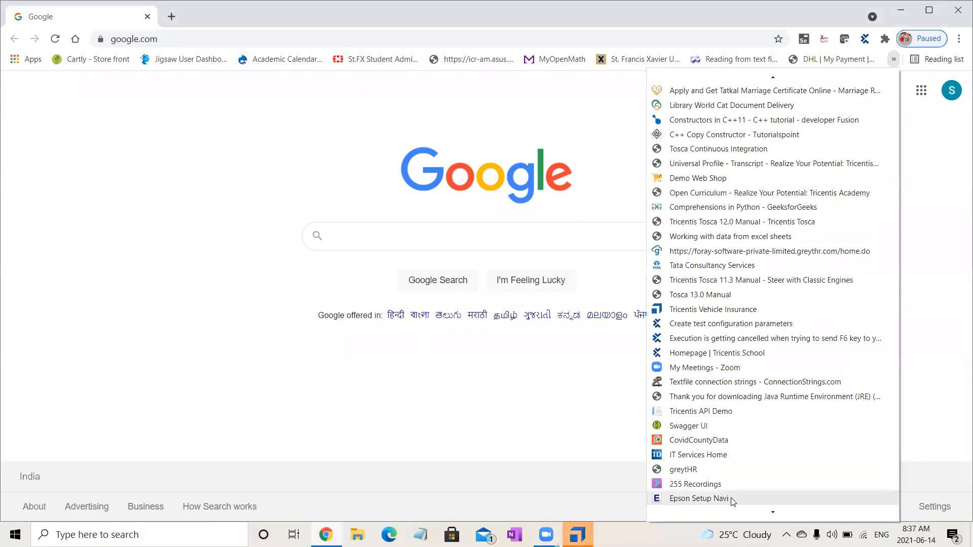
{"action": "mouse_move", "coordinate": [786, 514]}
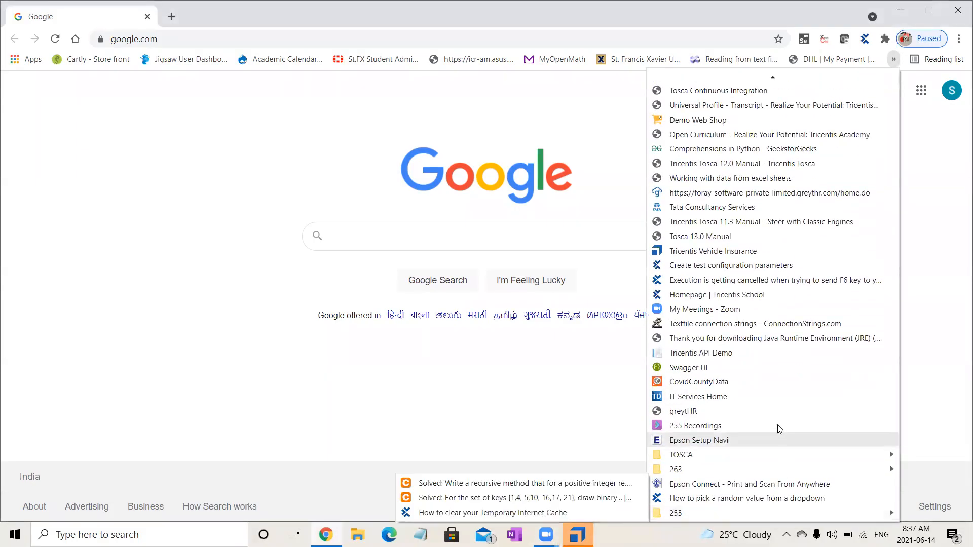
{"action": "left_click", "coordinate": [762, 359]}
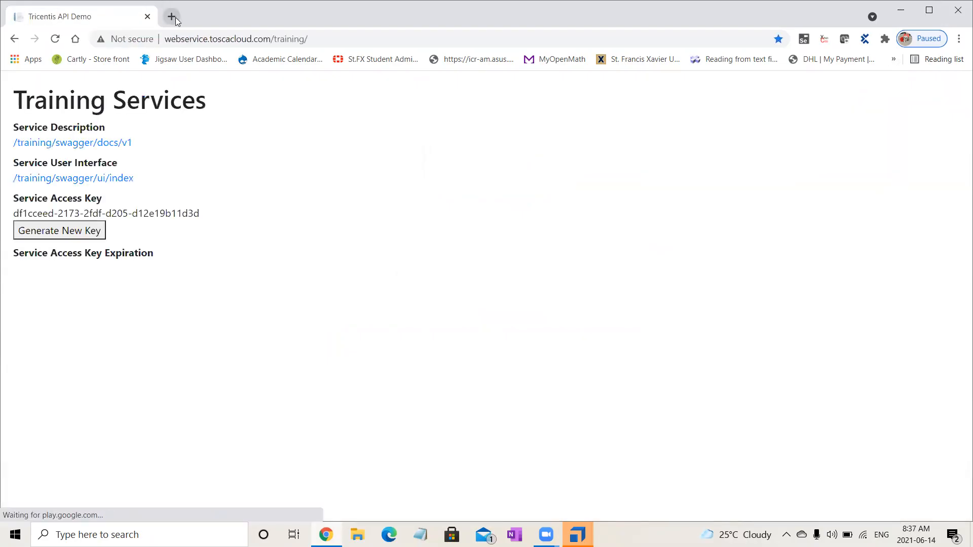
- Open the bookmarked Swagger UI page in a new tab, and return to the Tricentis API Demo tab
{"action": "left_click", "coordinate": [172, 16]}
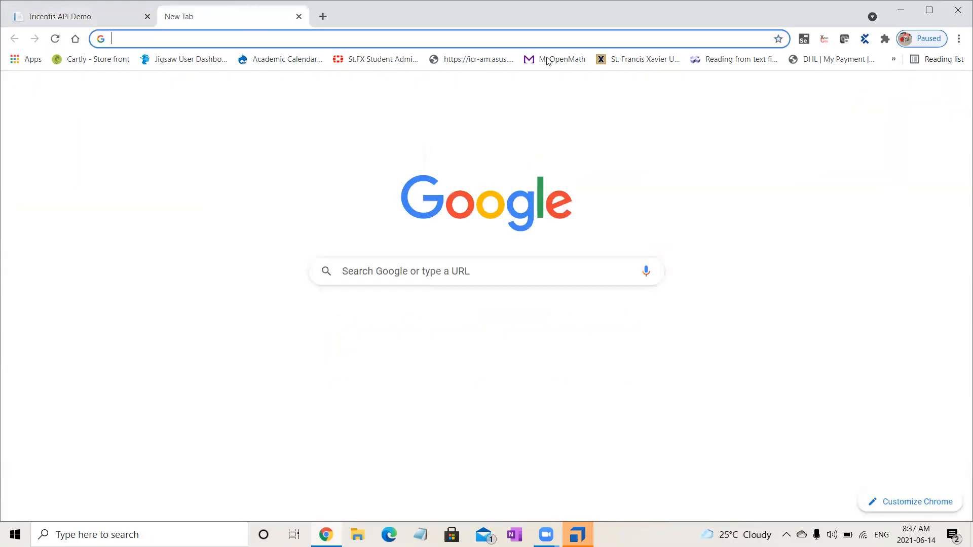
{"action": "left_click", "coordinate": [894, 59]}
{"action": "left_click", "coordinate": [736, 422]}
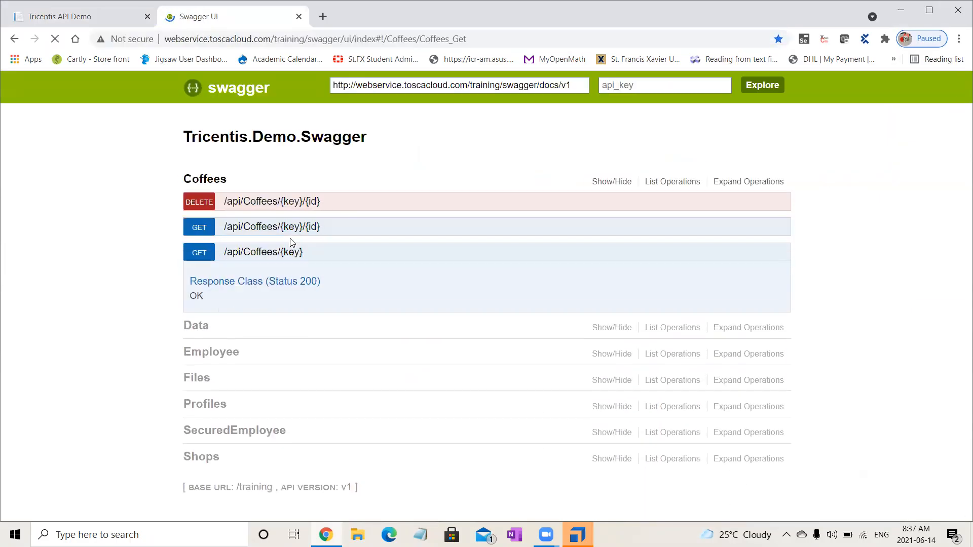
{"action": "left_click", "coordinate": [88, 18]}
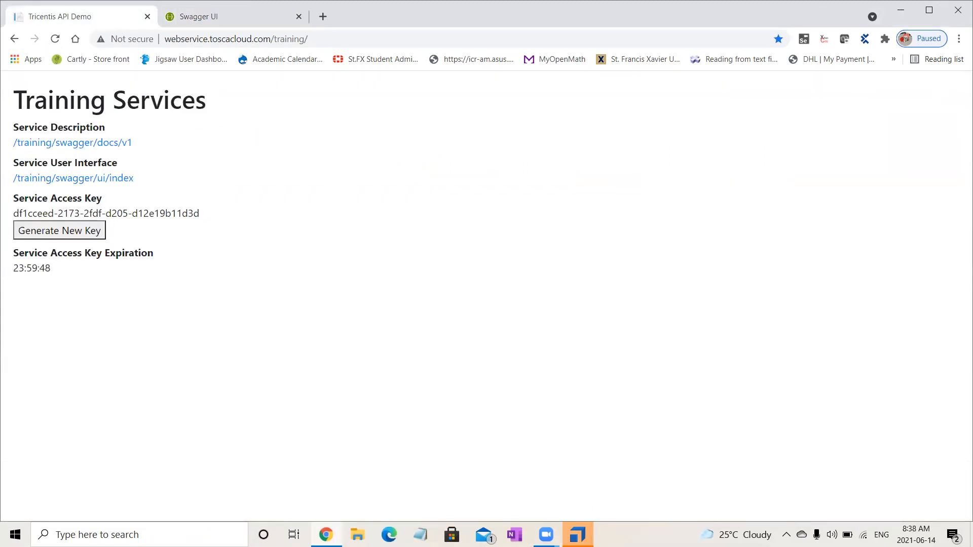
- Switch to Tosca Commander and open the recent project Batch 15 Multi
{"action": "mouse_move", "coordinate": [577, 534]}
{"action": "left_click", "coordinate": [528, 466]}
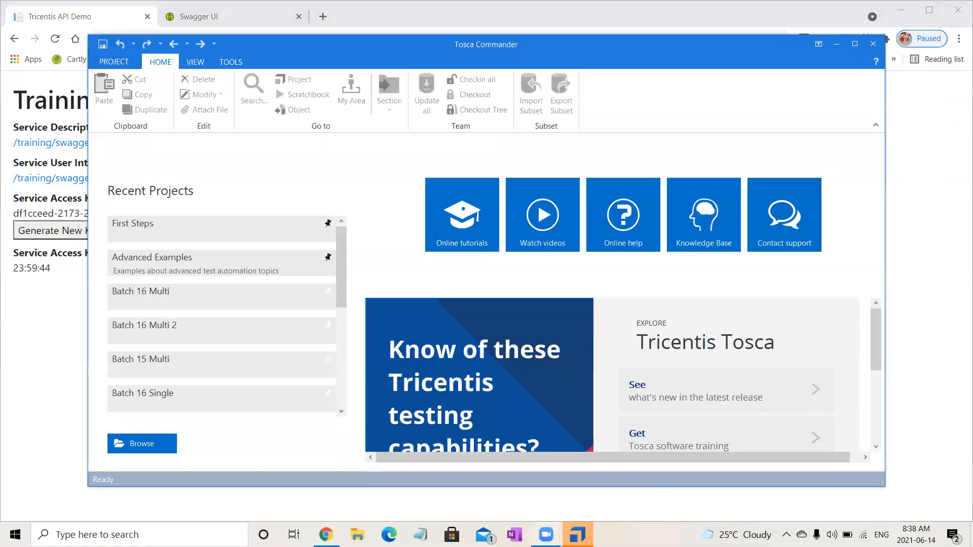
{"action": "mouse_move", "coordinate": [578, 535]}
{"action": "left_click", "coordinate": [605, 493]}
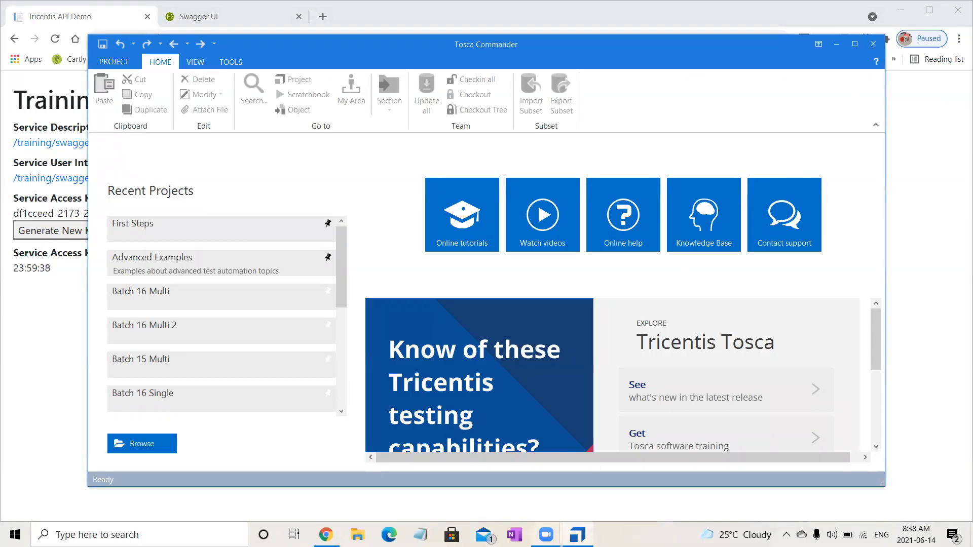
{"action": "left_click", "coordinate": [578, 535]}
{"action": "left_click", "coordinate": [579, 533]}
{"action": "left_click", "coordinate": [237, 361]}
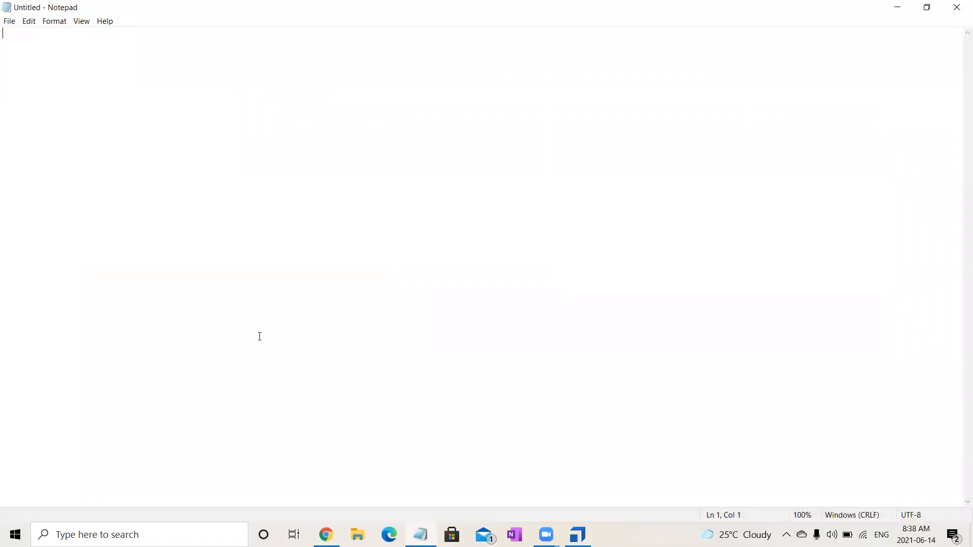
- In a blank Notepad document, list the request methods GET, POST, PUT and DELETE on separate lines
{"action": "type", "text": "GET"}
{"action": "key", "text": "Return"}
{"action": "type", "text": "POST"}
{"action": "key", "text": "Return"}
{"action": "key", "text": "Return"}
{"action": "type", "text": "PUT   "}
{"action": "type", "text": "DELETE"}
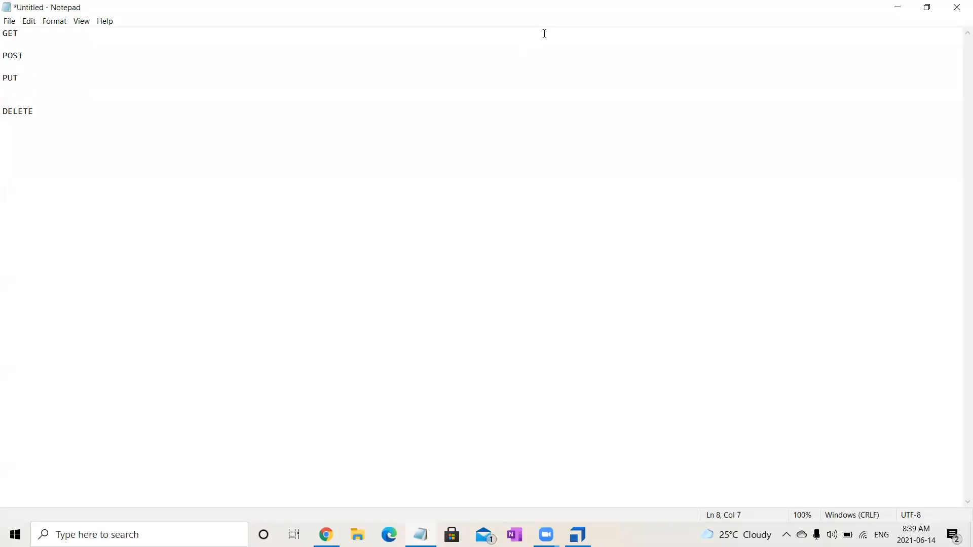
{"action": "left_click", "coordinate": [39, 33]}
{"action": "key", "text": "alt+Tab"}
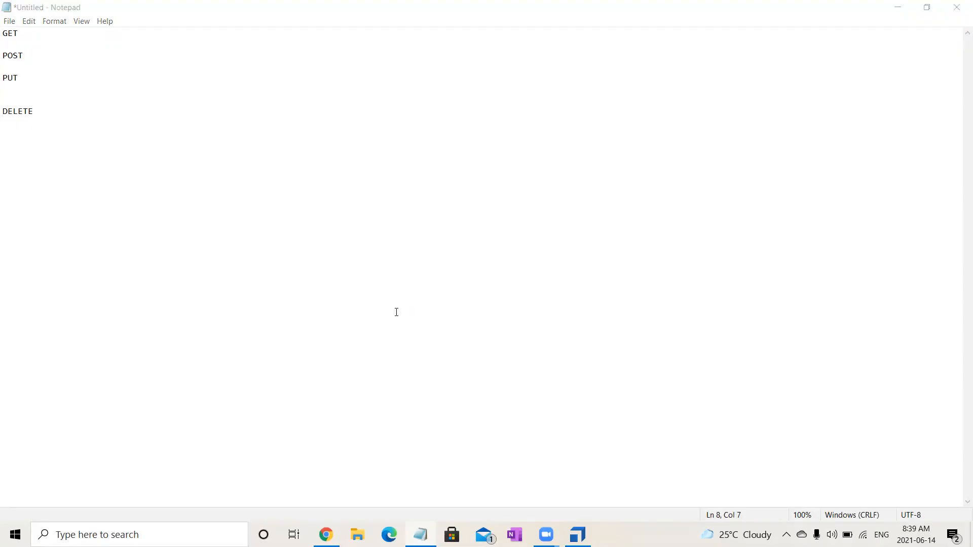
{"action": "key", "text": "alt+Tab"}
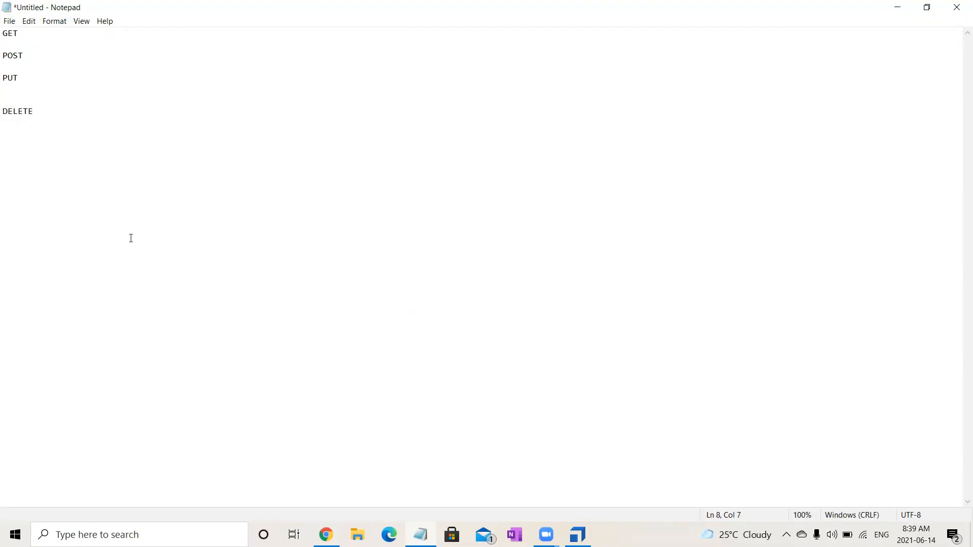
- Add the lines "endpointurl" and "Payload / body /json code" below DELETE in the notes
{"action": "key", "text": "Return"}
{"action": "key", "text": "Return"}
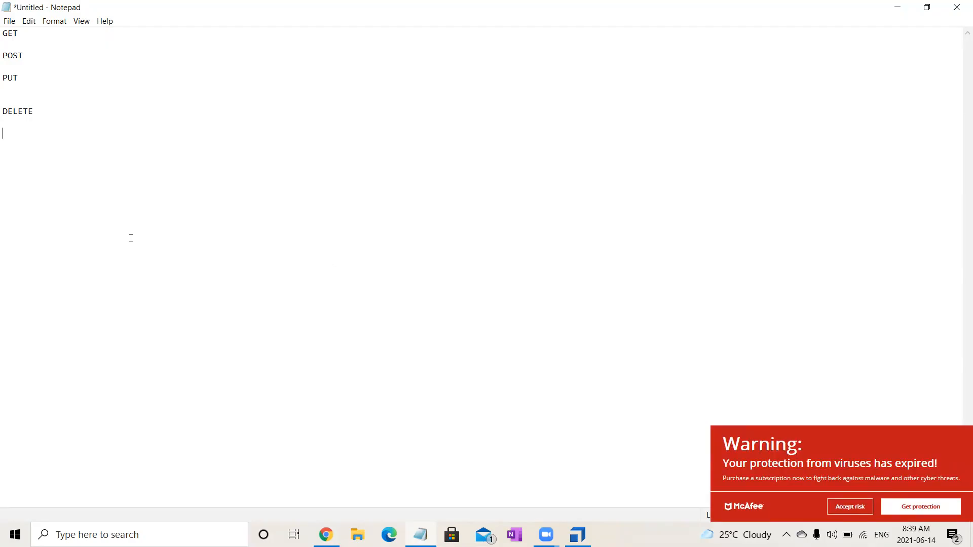
{"action": "type", "text": "end"}
{"action": "type", "text": "point"}
{"action": "type", "text": "url"}
{"action": "type", "text": "Paylo"}
{"action": "type", "text": "ad"}
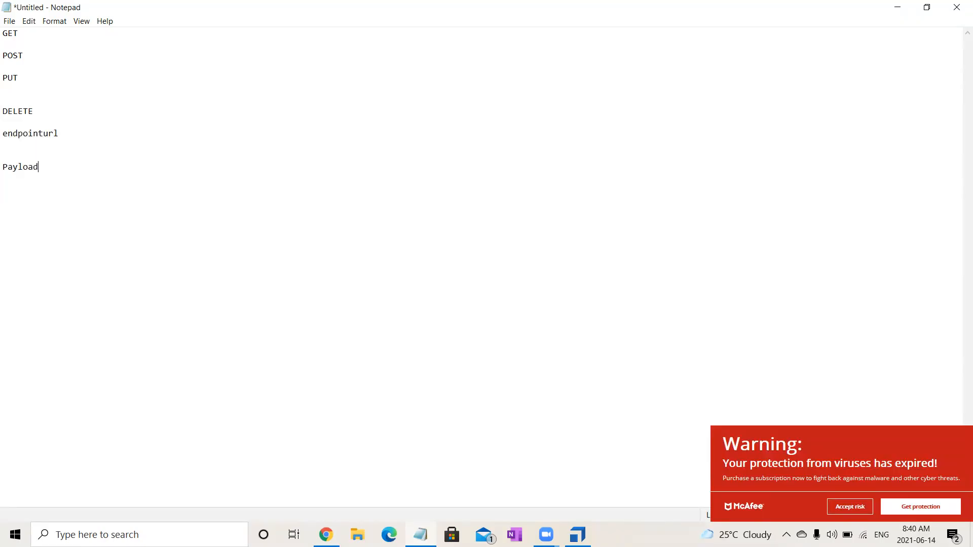
{"action": "type", "text": "/ body /json code"}
- Add the lines "Authorization" and "Headers/Params" at the end of the notes
{"action": "key", "text": "Return"}
{"action": "key", "text": "Return"}
{"action": "type", "text": "Authorization"}
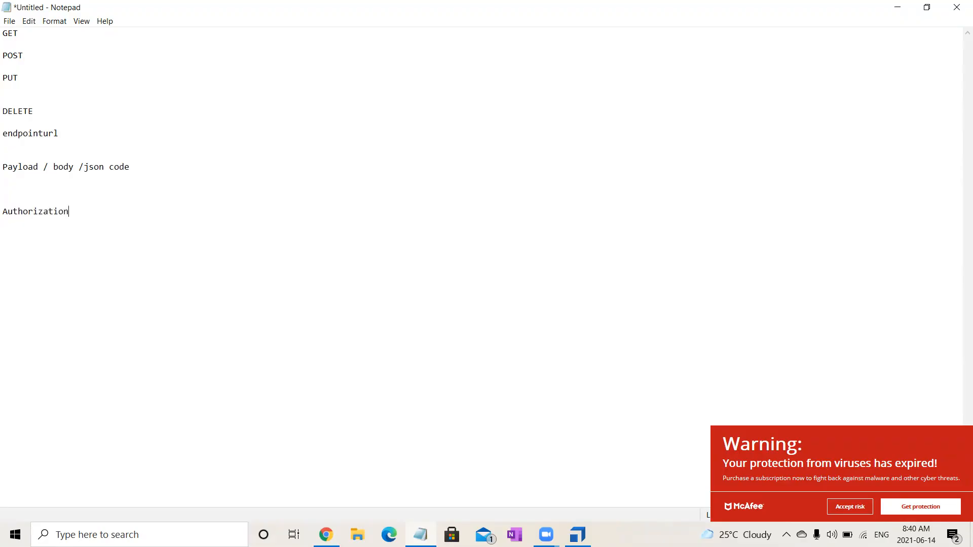
{"action": "key", "text": "Return"}
{"action": "type", "text": "Headers/Params"}
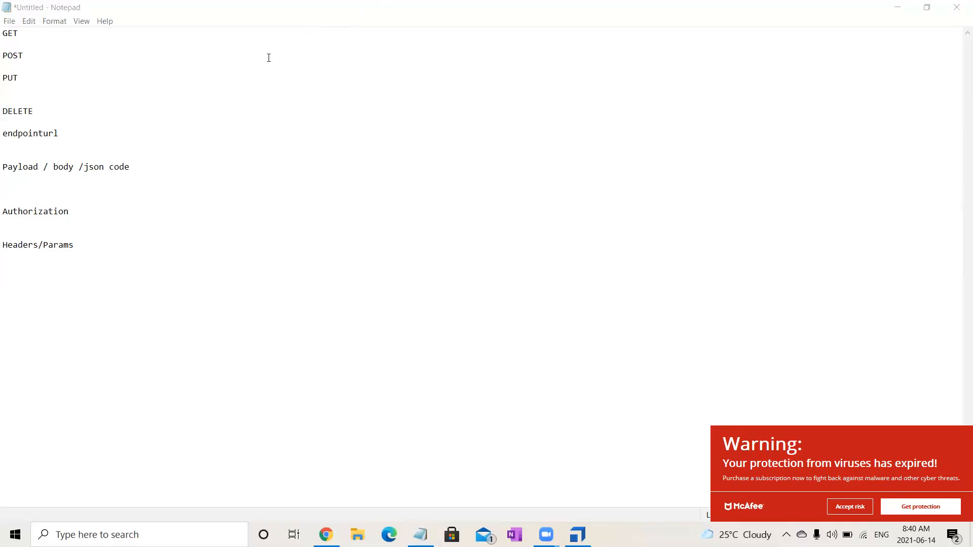
- Highlight the note lines from "endpointurl" through "Headers/Params" for review, and clear the selection
{"action": "left_click", "coordinate": [98, 273]}
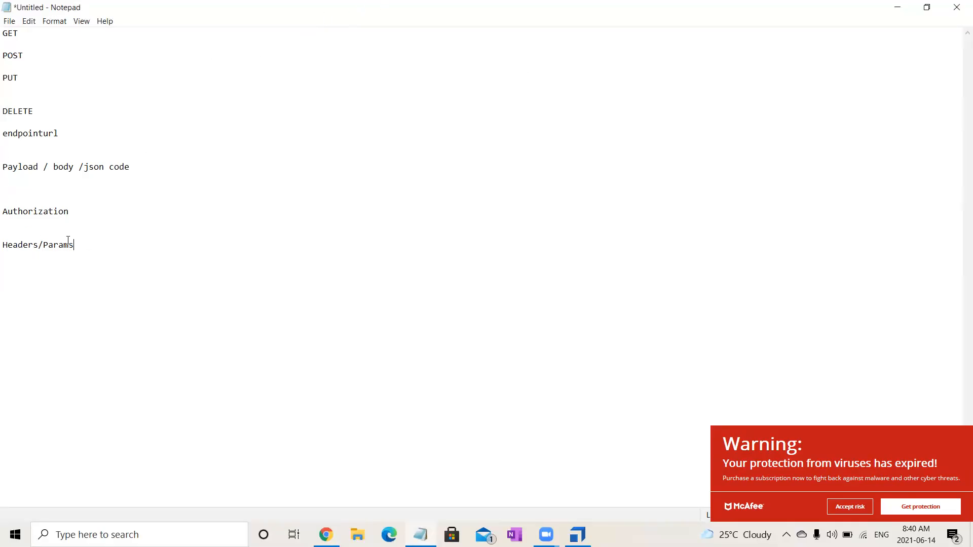
{"action": "left_click", "coordinate": [5, 146], "text": "shift"}
{"action": "left_click", "coordinate": [5, 135], "text": "shift"}
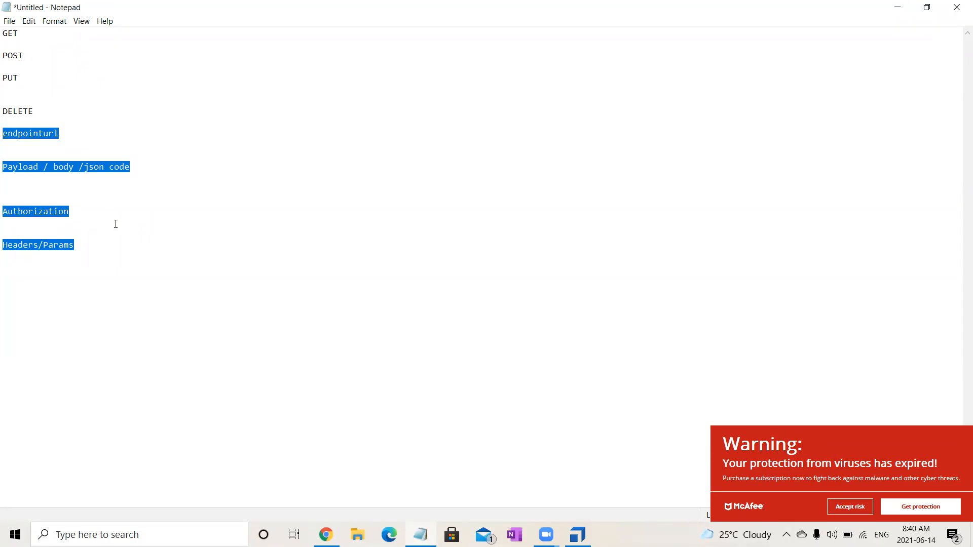
{"action": "left_click", "coordinate": [191, 295]}
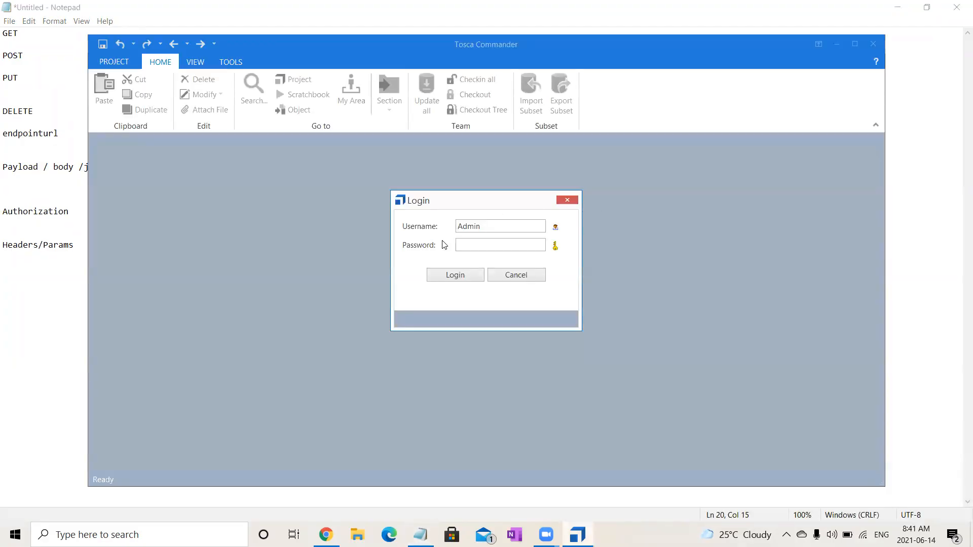
- Switch to Tosca Commander and log in to the project as Admin with a blank password
{"action": "left_click", "coordinate": [454, 275]}
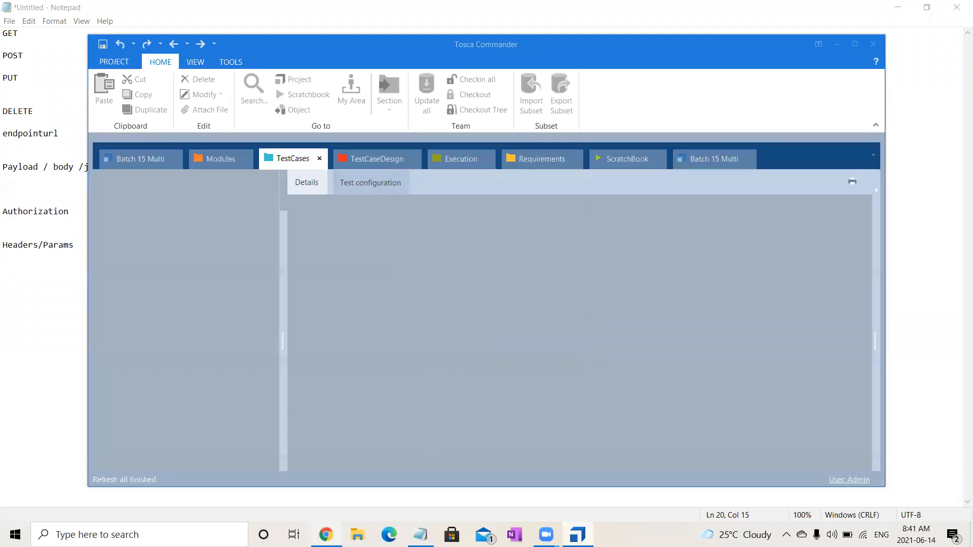
- Copy the service access key from the Training Services page in Chrome and switch to the Swagger UI page
{"action": "left_click", "coordinate": [326, 535]}
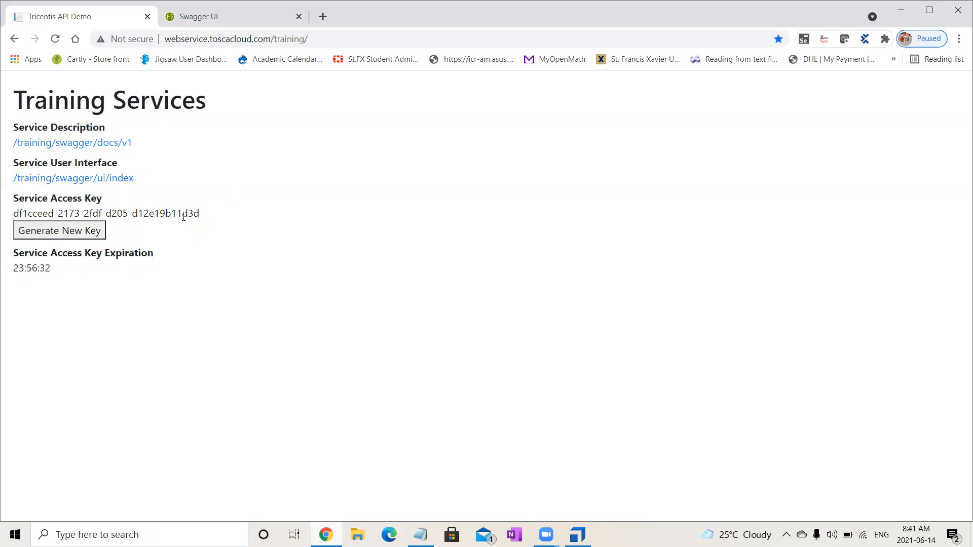
{"action": "left_click_drag", "start_coordinate": [198, 213], "coordinate": [15, 214]}
{"action": "key", "text": "ctrl+c"}
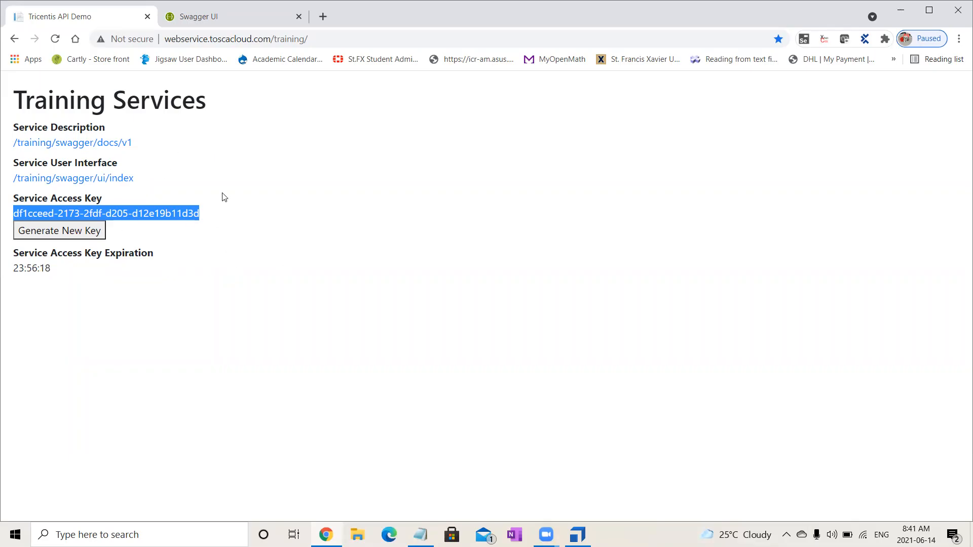
{"action": "left_click", "coordinate": [229, 10]}
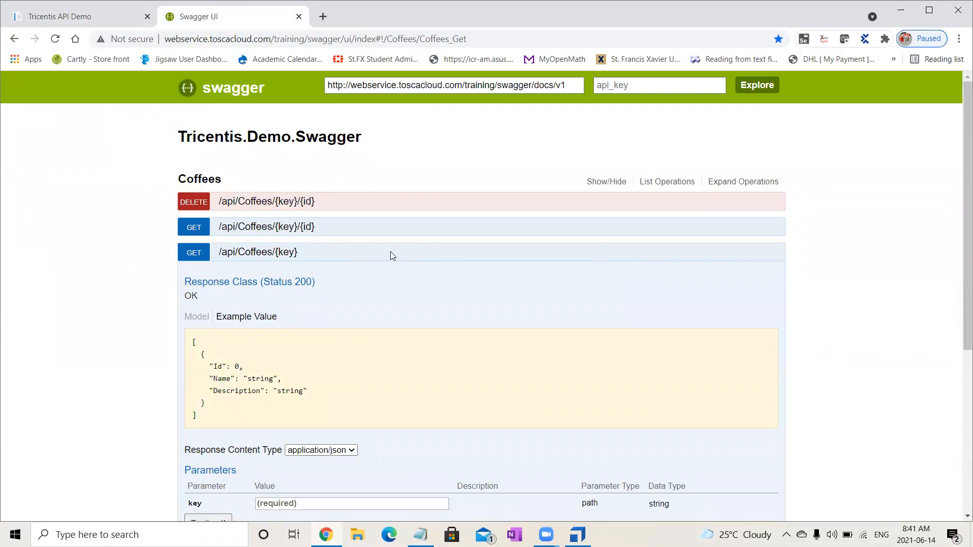
- Review the operations in the Coffees section, collapsing the GET /api/Coffees/{key} details and checking the PUT operation
{"action": "left_click", "coordinate": [600, 182]}
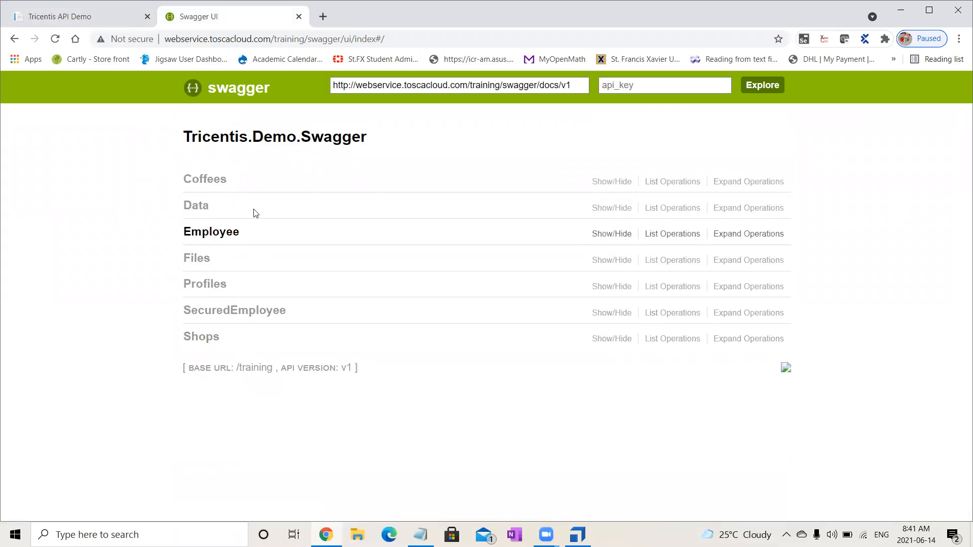
{"action": "left_click", "coordinate": [222, 185]}
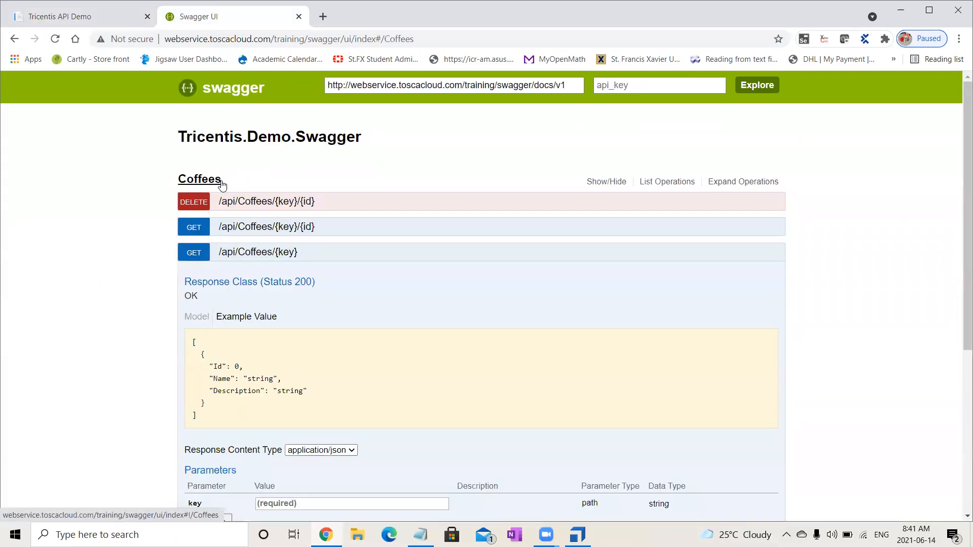
{"action": "left_click", "coordinate": [257, 252]}
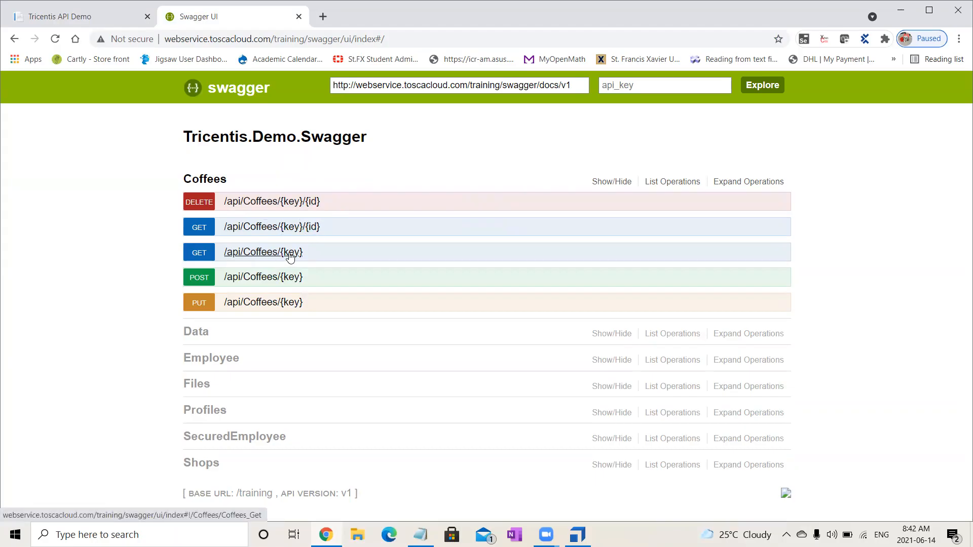
{"action": "left_click", "coordinate": [277, 304]}
{"action": "left_click", "coordinate": [278, 306]}
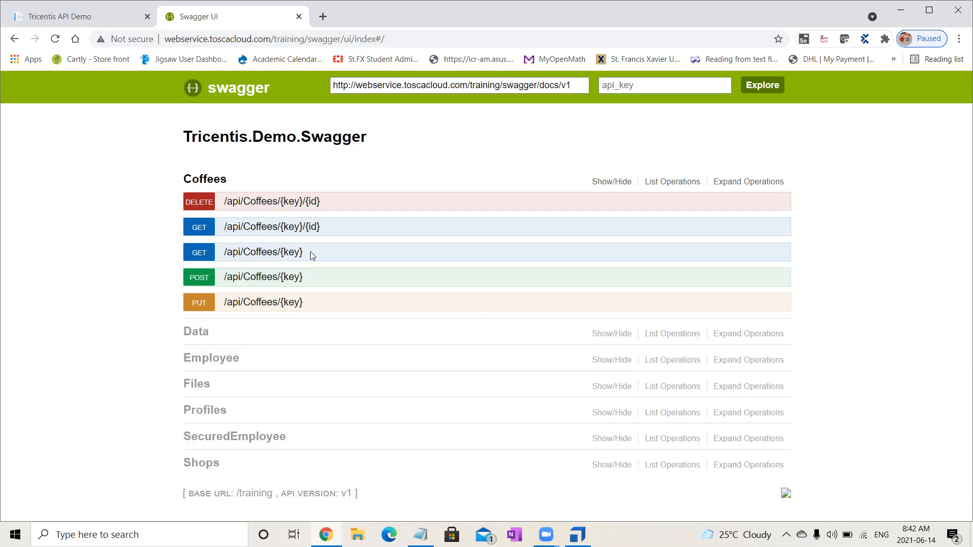
- Expand GET /api/Coffees/{key}, paste the service access key as the key parameter, and send the request
{"action": "left_click", "coordinate": [287, 252]}
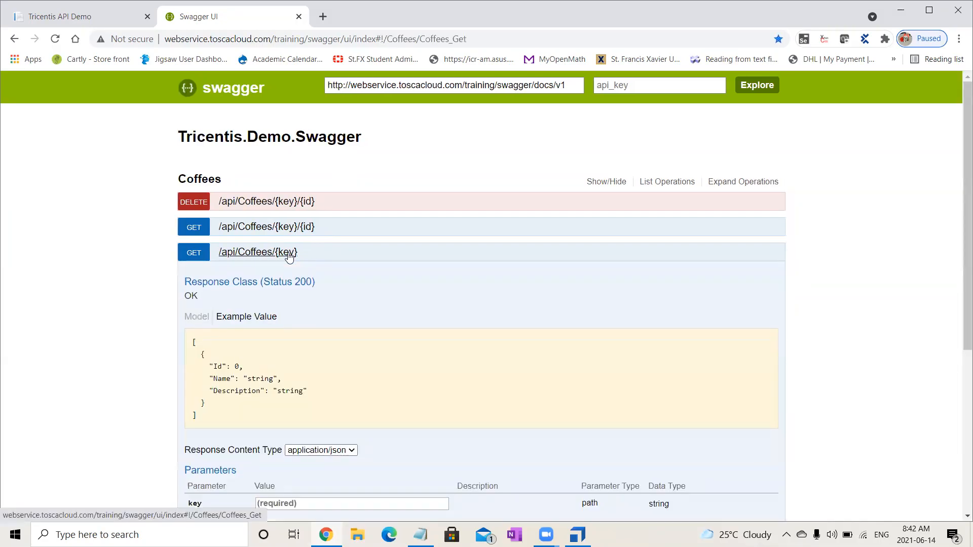
{"action": "left_click_drag", "start_coordinate": [960, 193], "coordinate": [959, 286]}
{"action": "left_click", "coordinate": [307, 334]}
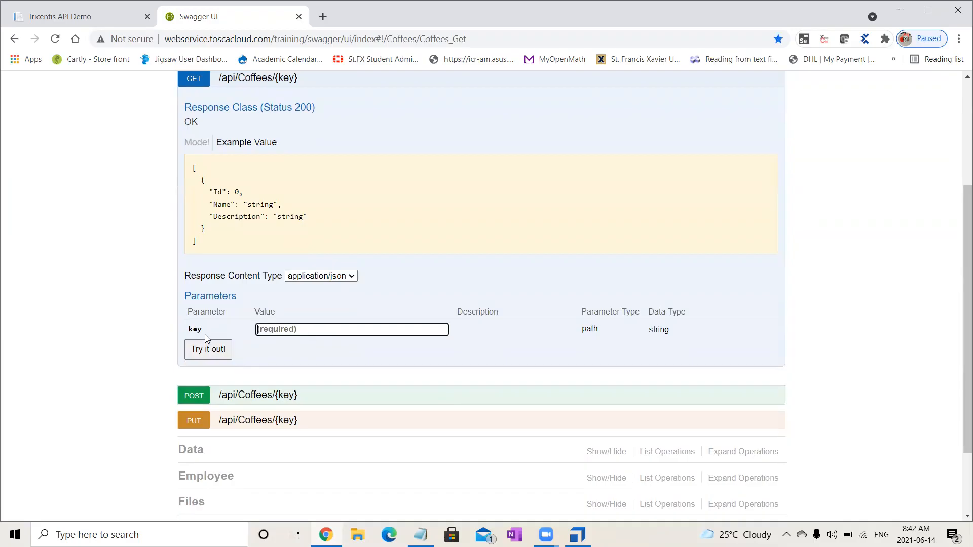
{"action": "key", "text": "ctrl+v"}
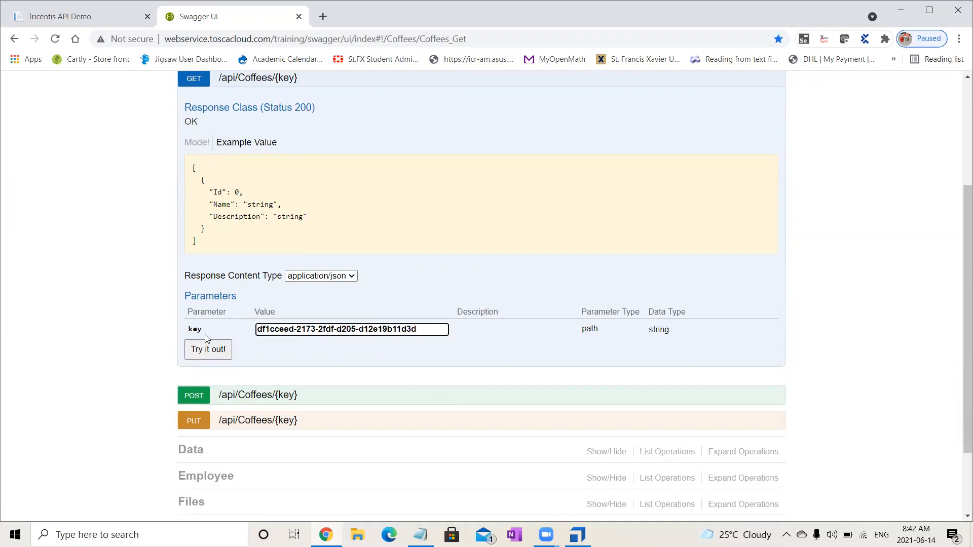
{"action": "left_click", "coordinate": [206, 355]}
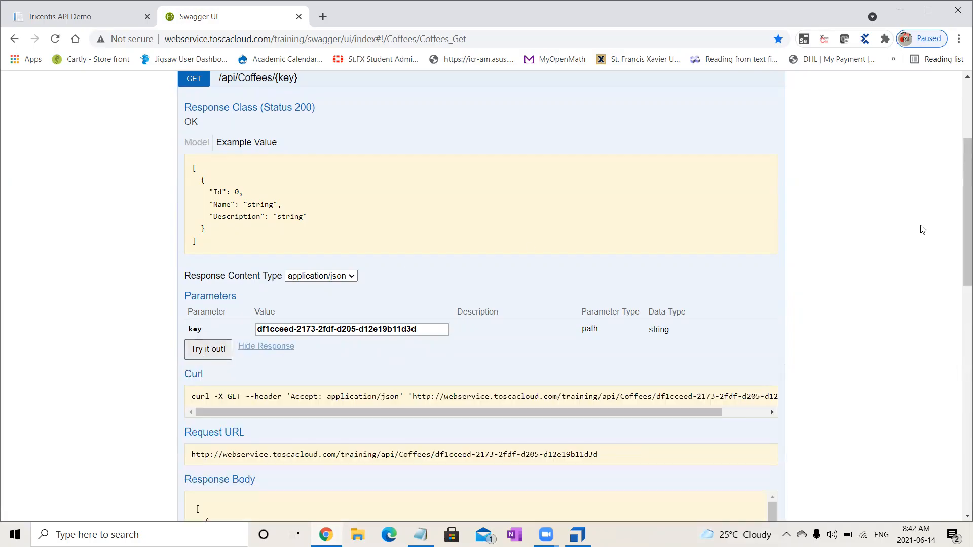
- Examine the GET response's request URL, body, response code and headers
{"action": "left_click_drag", "start_coordinate": [960, 215], "coordinate": [959, 274]}
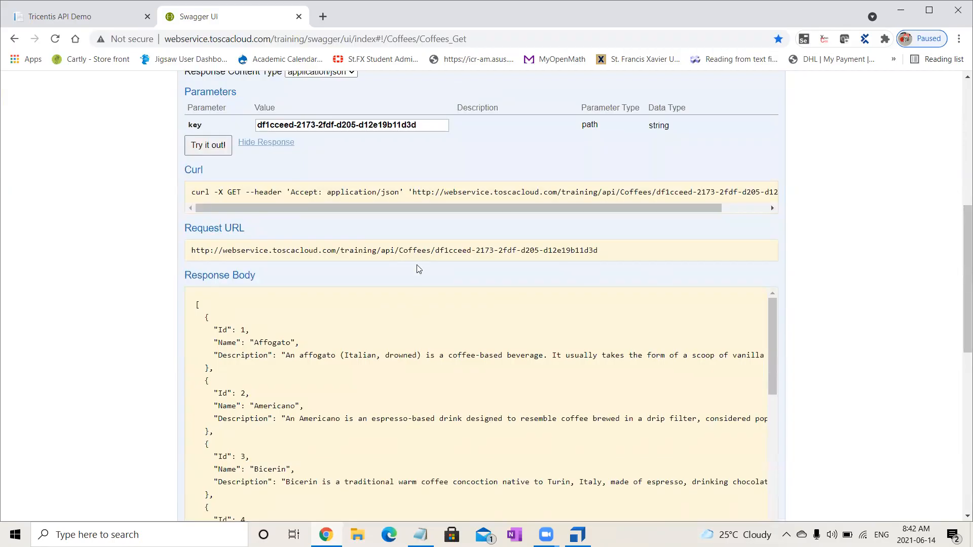
{"action": "left_click_drag", "start_coordinate": [610, 250], "coordinate": [192, 252]}
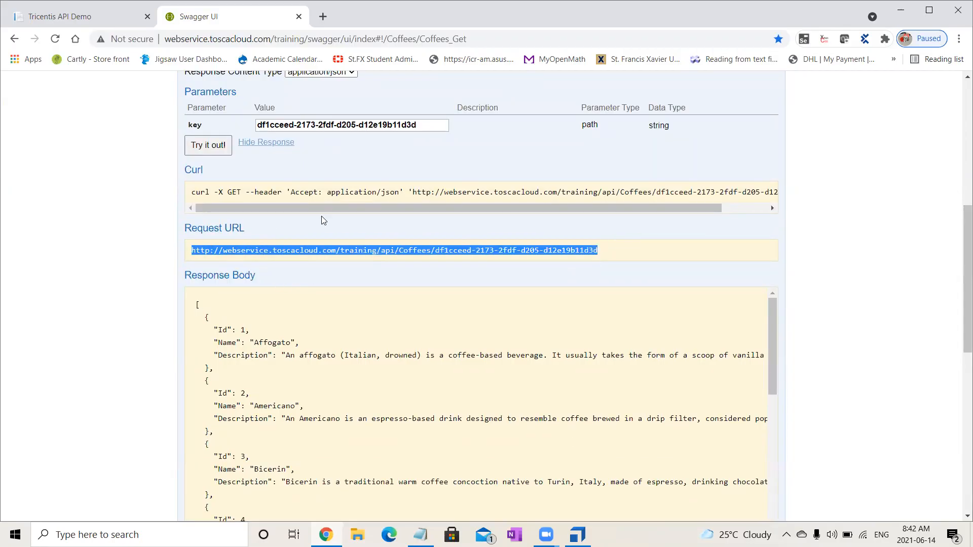
{"action": "left_click_drag", "start_coordinate": [773, 377], "coordinate": [787, 430]}
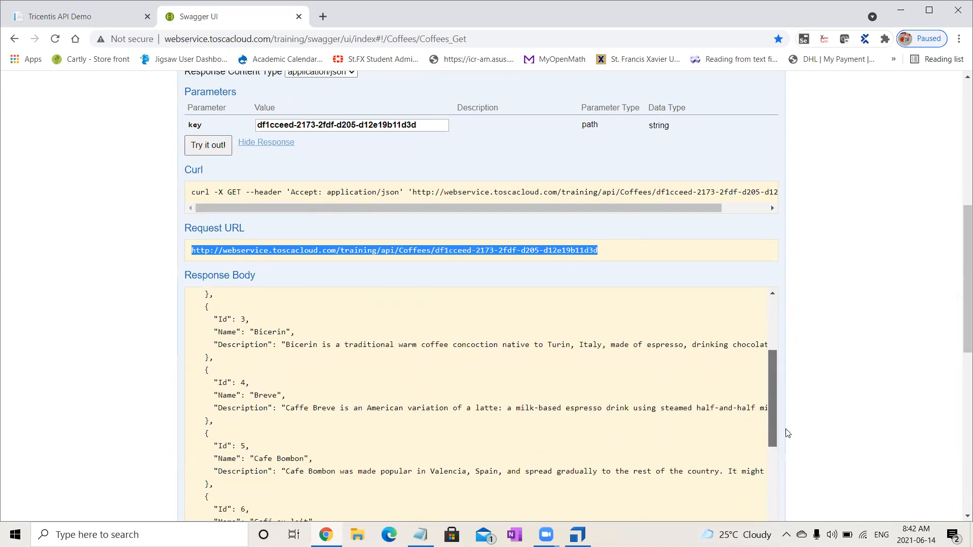
{"action": "scroll", "coordinate": [959, 330], "scroll_direction": "down", "scroll_amount": 1}
{"action": "scroll", "coordinate": [959, 330], "scroll_direction": "down", "scroll_amount": 6}
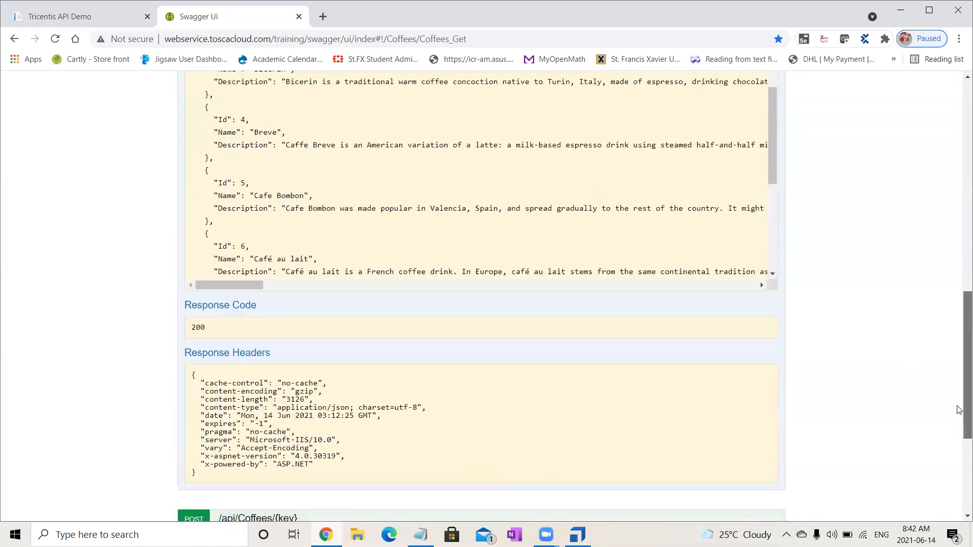
- Examine the GET request's response code and the remaining coffee entries in the response body
{"action": "left_click_drag", "start_coordinate": [218, 253], "coordinate": [189, 254]}
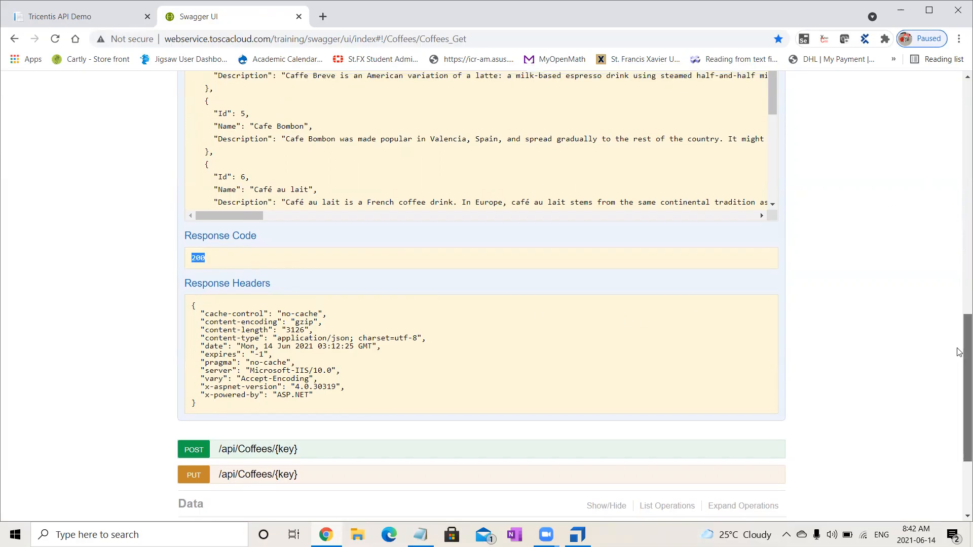
{"action": "scroll", "coordinate": [960, 328], "scroll_direction": "up", "scroll_amount": 5}
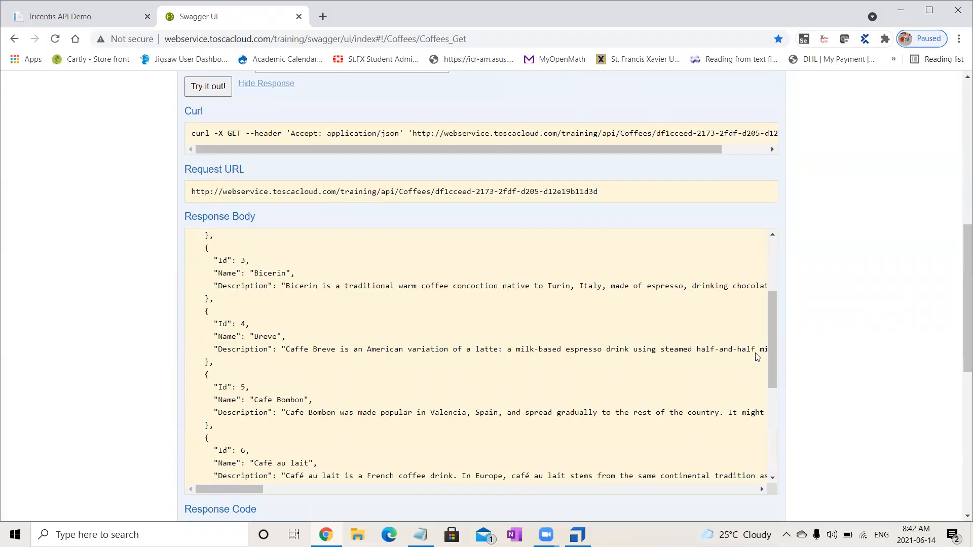
{"action": "left_click_drag", "start_coordinate": [771, 315], "coordinate": [806, 405]}
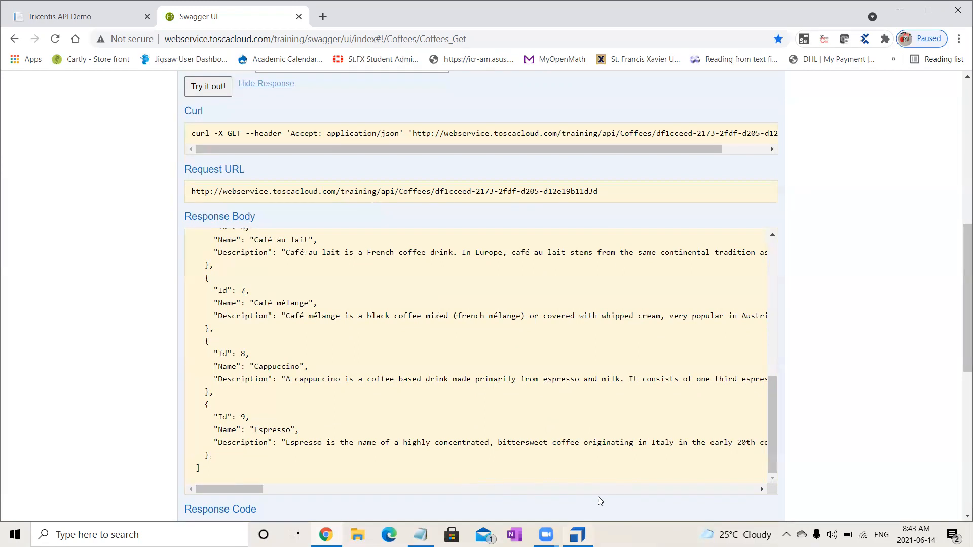
- Switch to Tosca Commander, maximize it, and check out the whole Batch 15 Multi project tree
{"action": "left_click", "coordinate": [577, 535]}
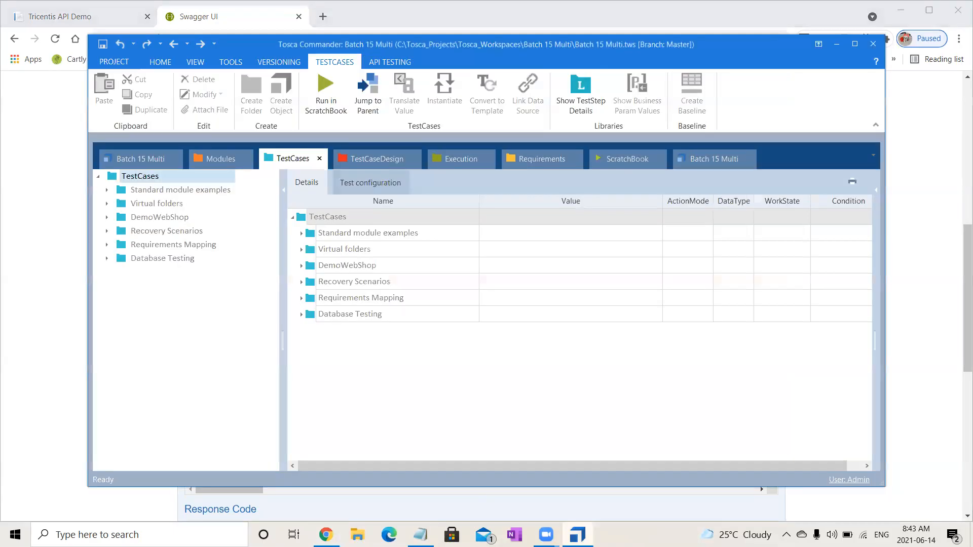
{"action": "left_click", "coordinate": [855, 44]}
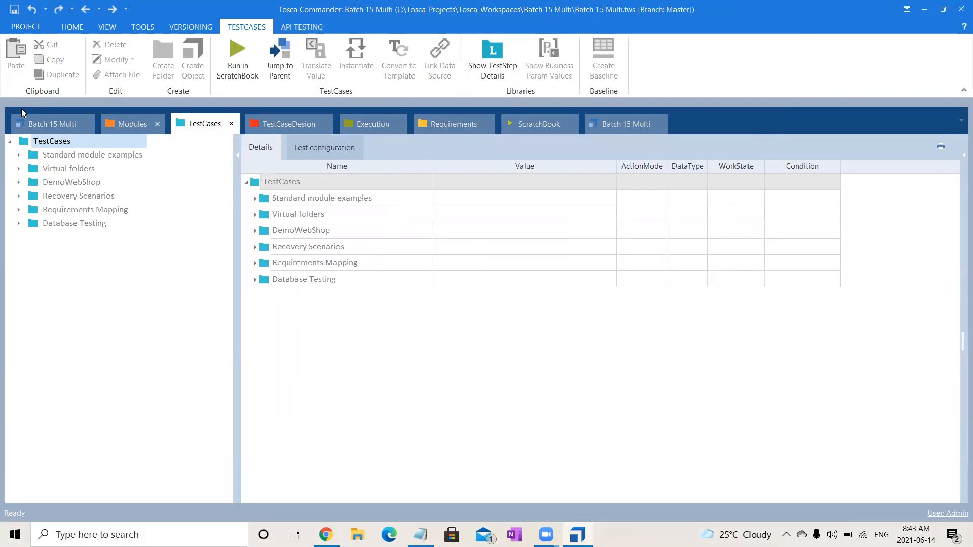
{"action": "left_click", "coordinate": [73, 121]}
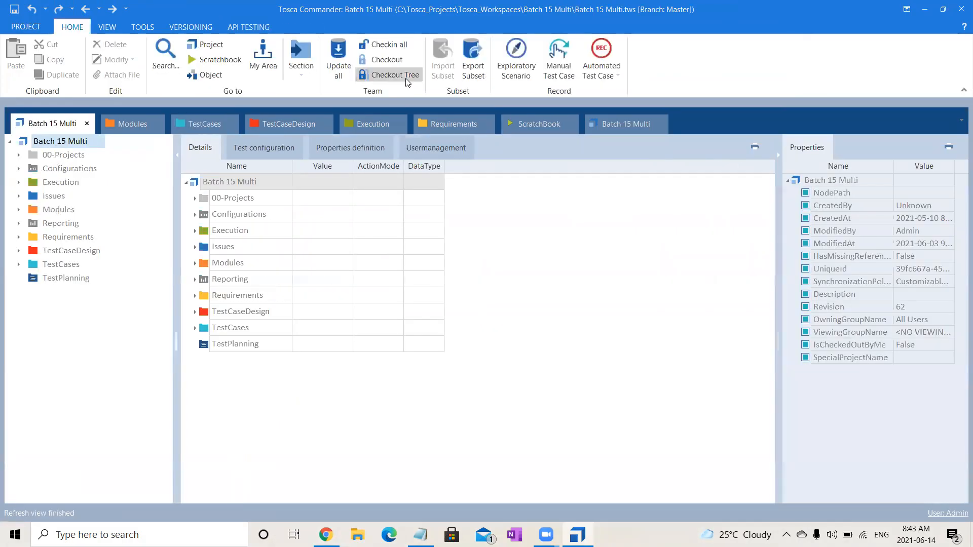
{"action": "left_click", "coordinate": [400, 75]}
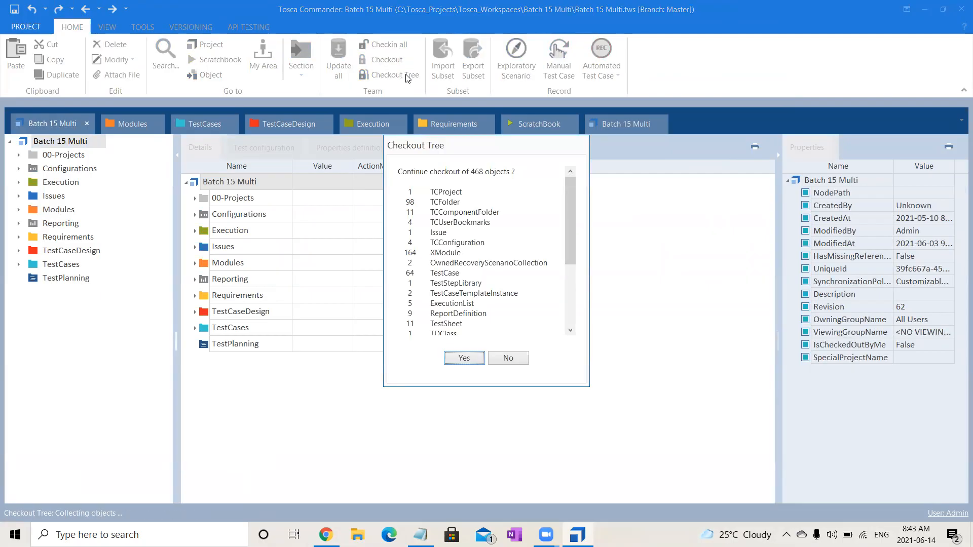
{"action": "left_click", "coordinate": [452, 357]}
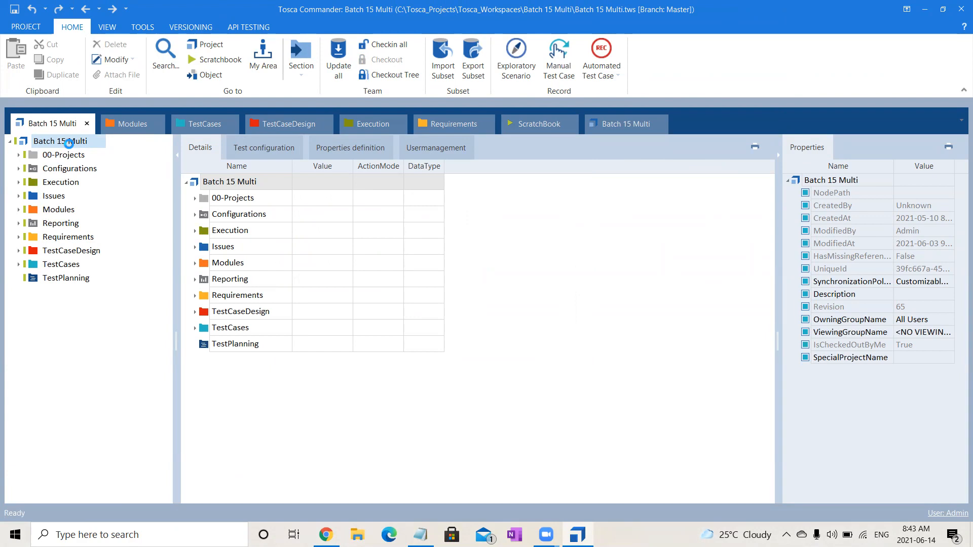
- Create a component folder named API directly under the Batch 15 Multi project root
{"action": "right_click", "coordinate": [71, 147]}
{"action": "left_click", "coordinate": [97, 118]}
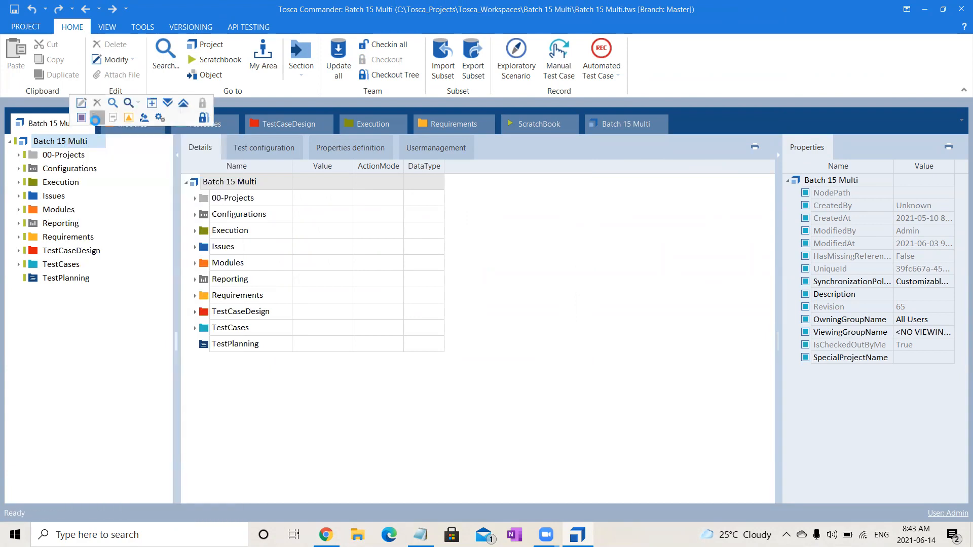
{"action": "type", "text": "API"}
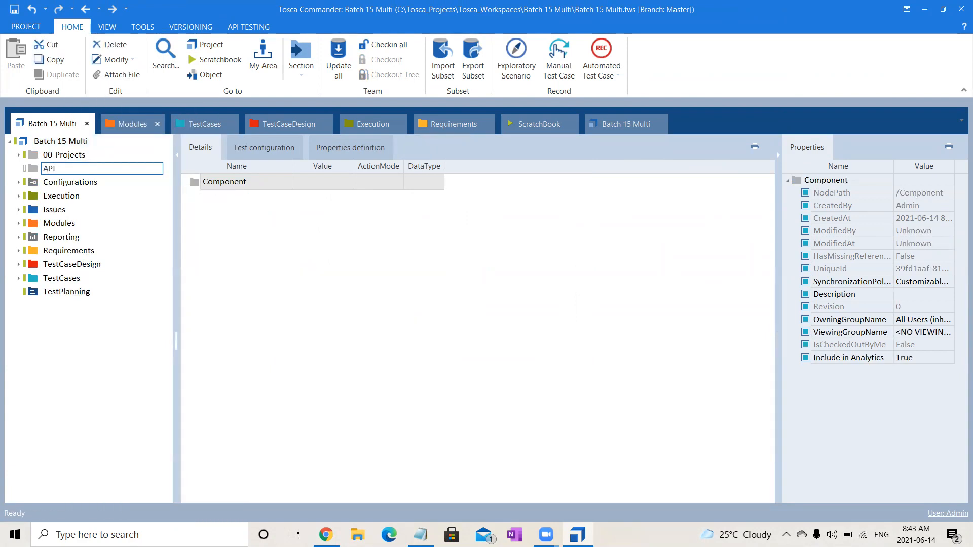
{"action": "key", "text": "Return"}
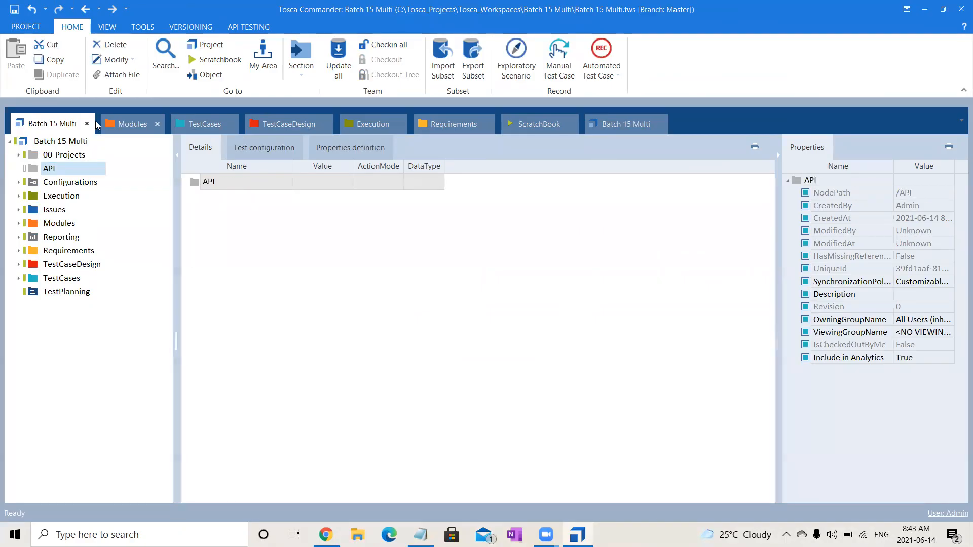
{"action": "left_click", "coordinate": [46, 173]}
{"action": "key", "text": "Return"}
- Launch API Scan from Tosca Commander and move its window higher on the screen
{"action": "left_click", "coordinate": [258, 29]}
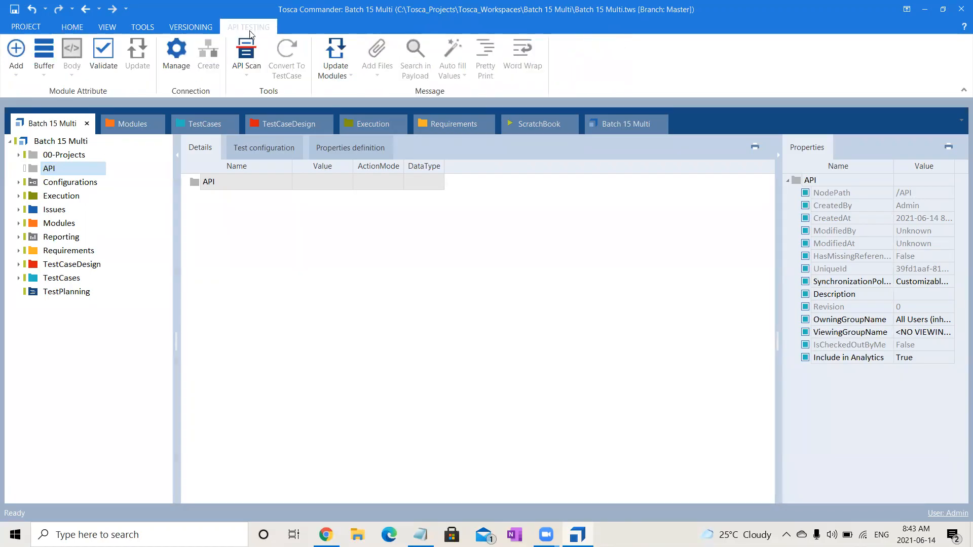
{"action": "left_click", "coordinate": [247, 59]}
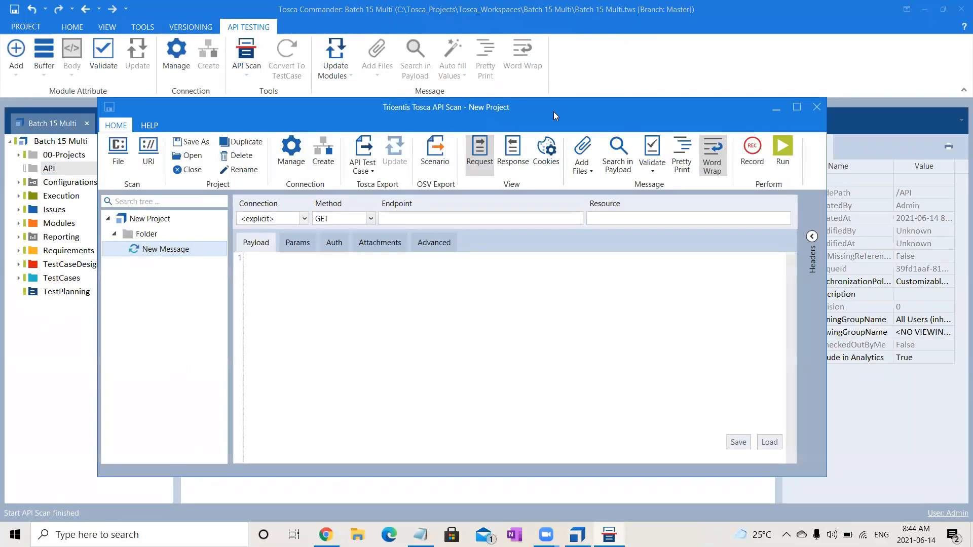
{"action": "left_click_drag", "start_coordinate": [554, 112], "coordinate": [601, 57]}
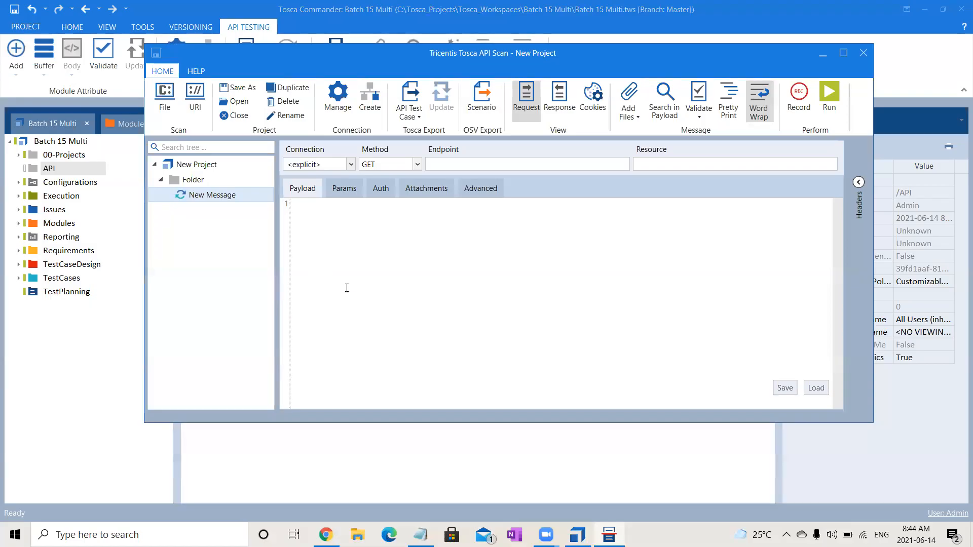
- Create a second folder under New Project in API Scan and maximize the API Scan window
{"action": "left_click", "coordinate": [188, 166]}
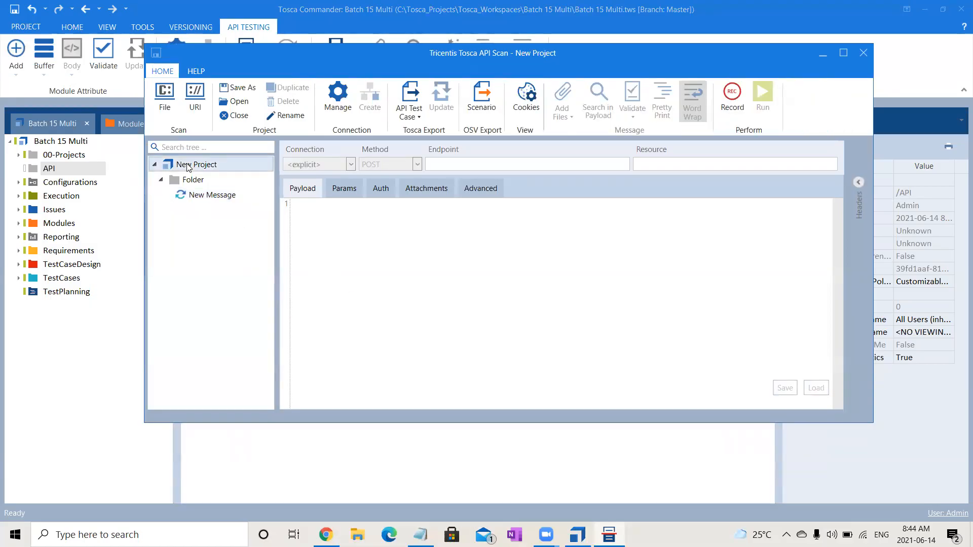
{"action": "right_click", "coordinate": [188, 165]}
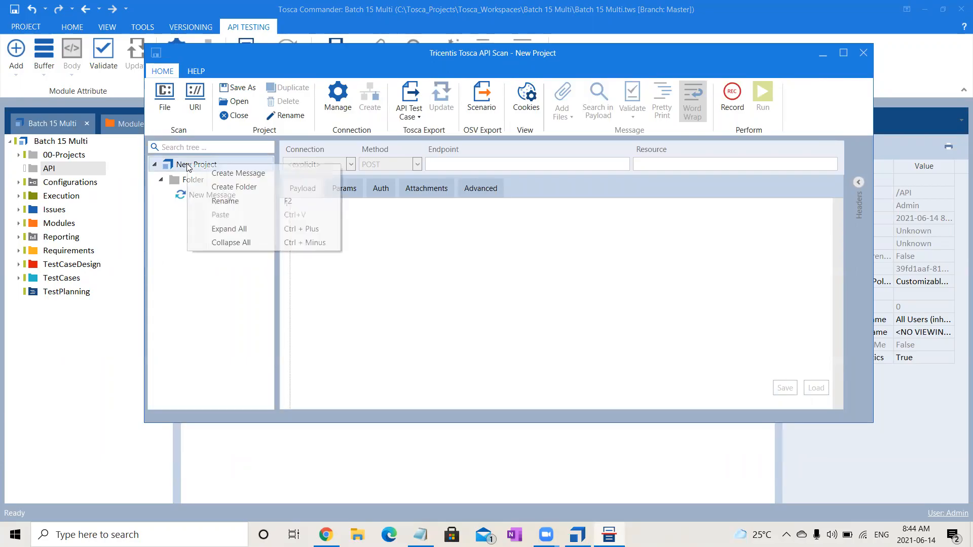
{"action": "left_click", "coordinate": [231, 188]}
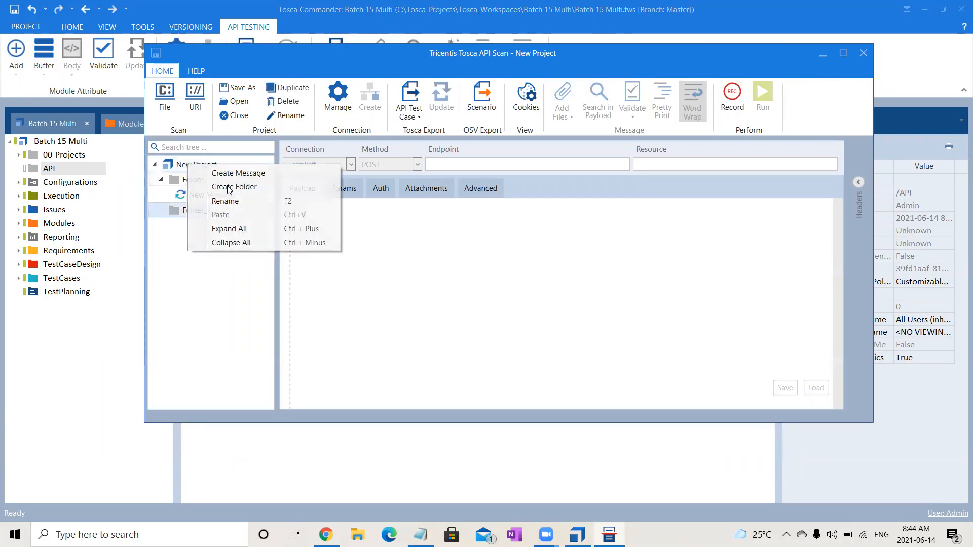
{"action": "right_click", "coordinate": [200, 214]}
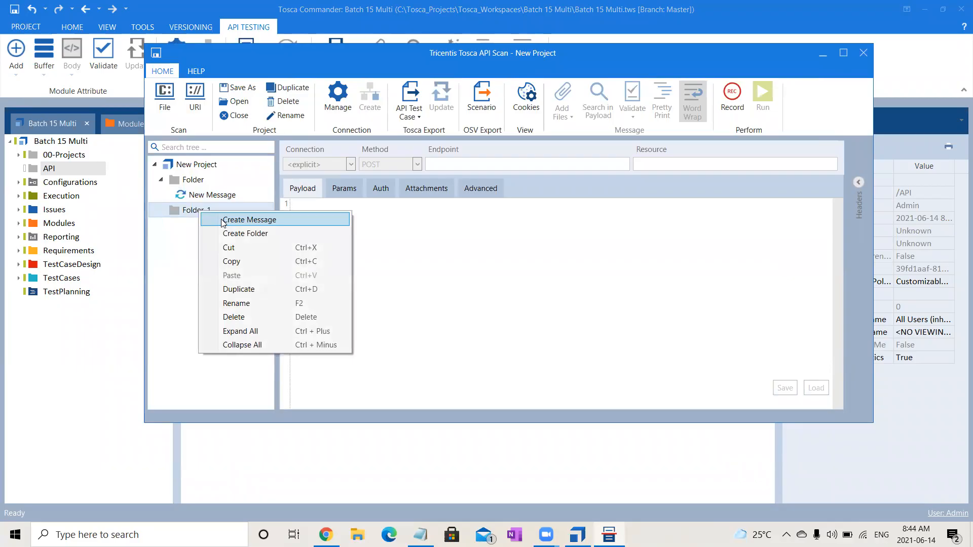
{"action": "left_click", "coordinate": [133, 261]}
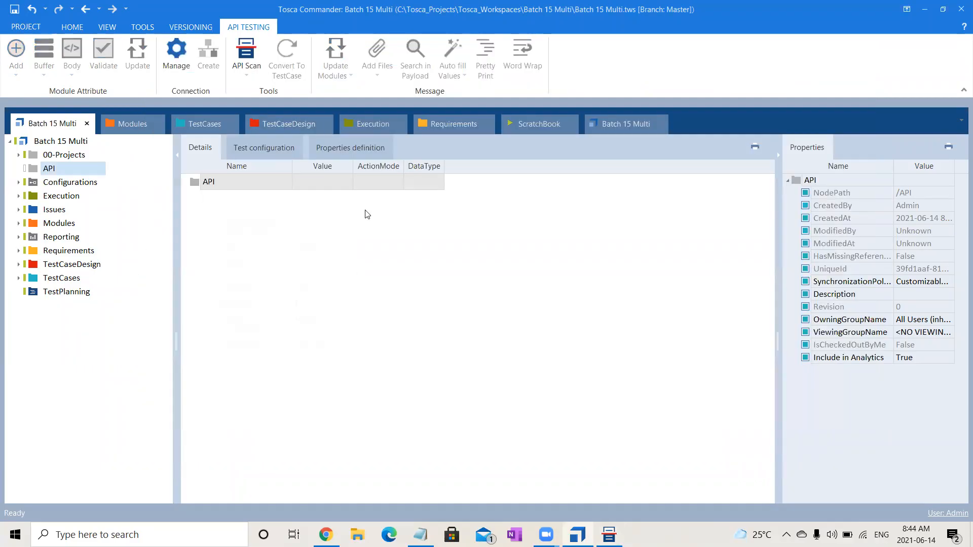
{"action": "left_click", "coordinate": [609, 535]}
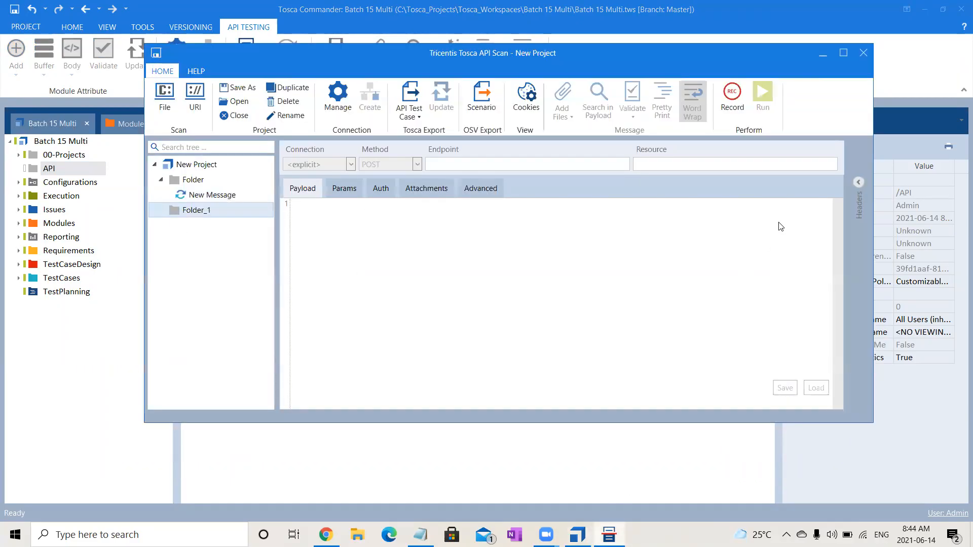
{"action": "left_click", "coordinate": [844, 54]}
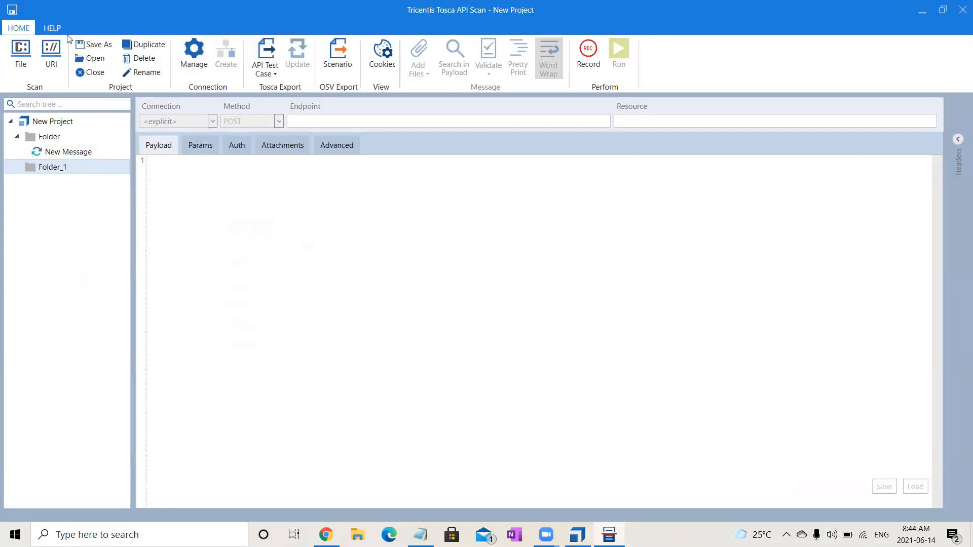
- Start a URI scan in API Scan, switch to Swagger UI in Chrome, copy its definition URL, and collapse GET /api/Coffees/{key}
{"action": "left_click", "coordinate": [50, 64]}
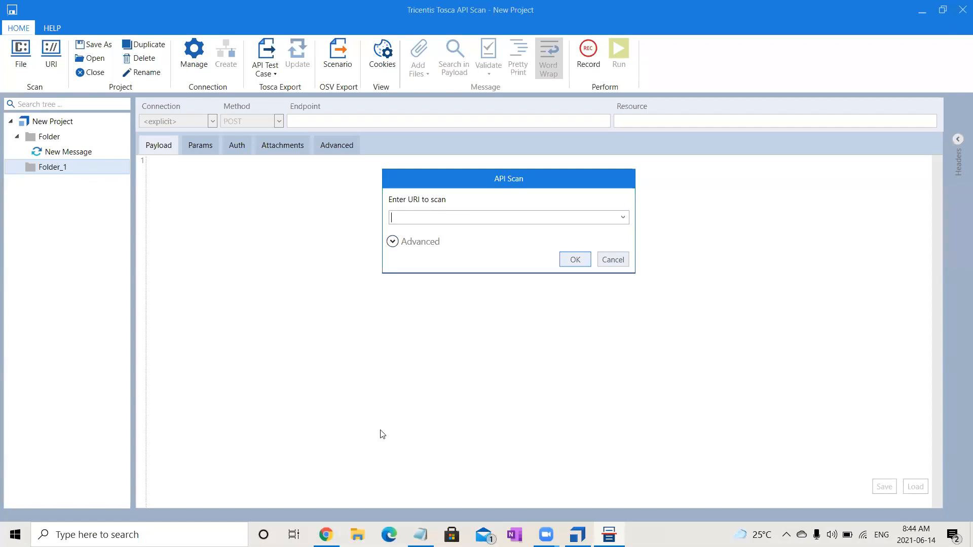
{"action": "left_click", "coordinate": [326, 534]}
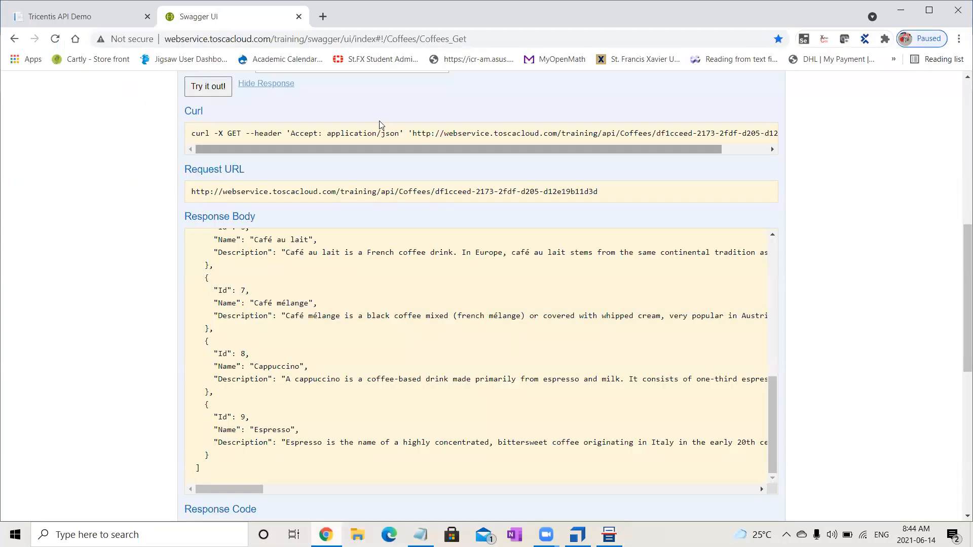
{"action": "left_click_drag", "start_coordinate": [960, 255], "coordinate": [960, 53]}
{"action": "left_click", "coordinate": [569, 83]}
{"action": "left_click_drag", "start_coordinate": [569, 83], "coordinate": [306, 75]}
{"action": "key", "text": "ctrl+c"}
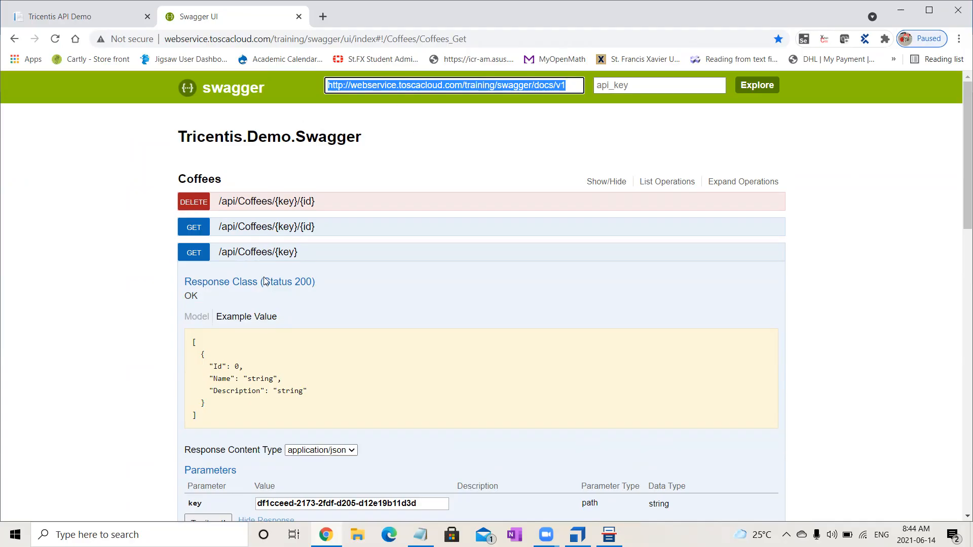
{"action": "left_click", "coordinate": [291, 254]}
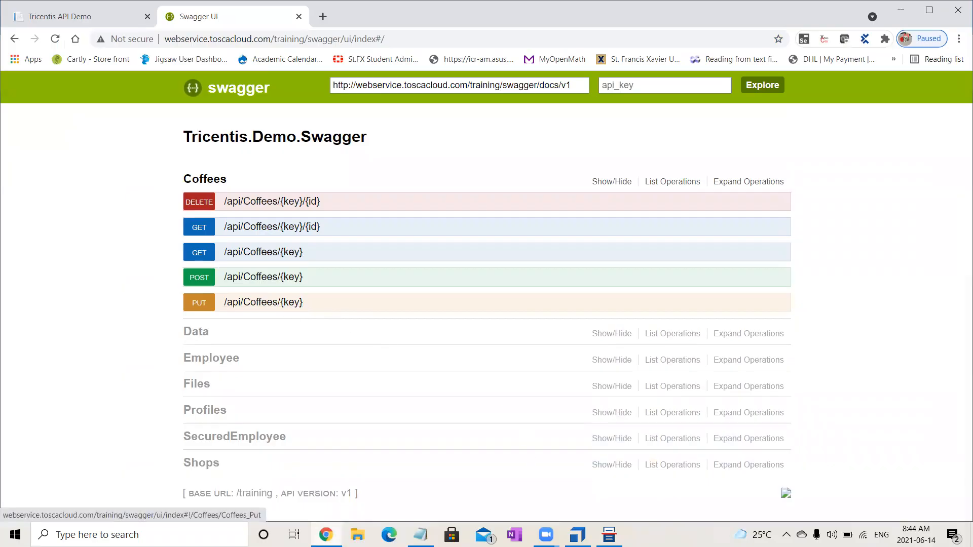
{"action": "key", "text": "alt+Tab"}
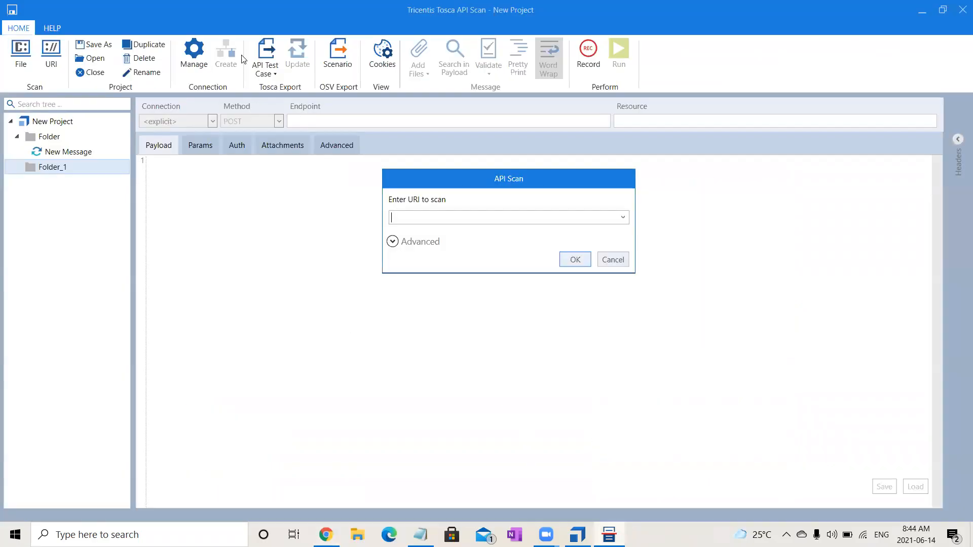
{"action": "key", "text": "ctrl+v"}
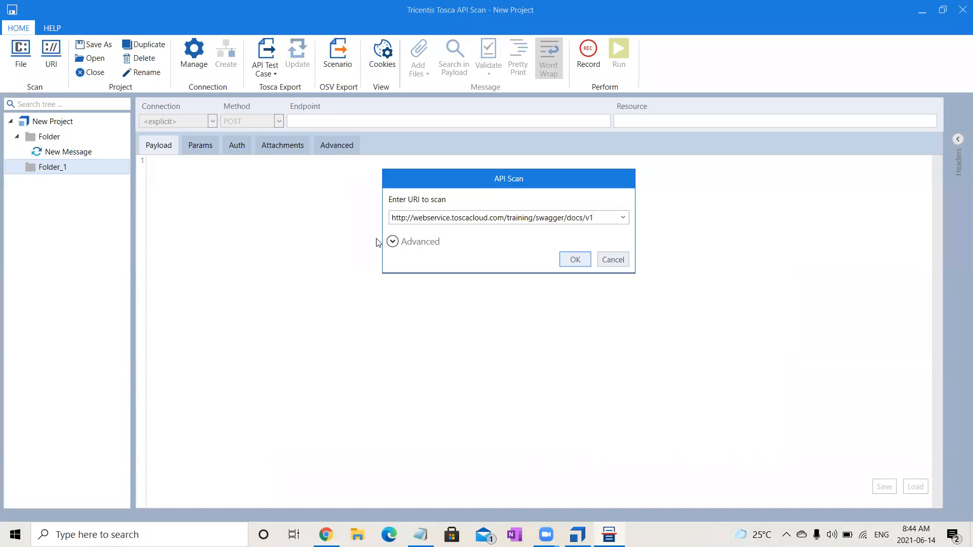
{"action": "left_click", "coordinate": [569, 260]}
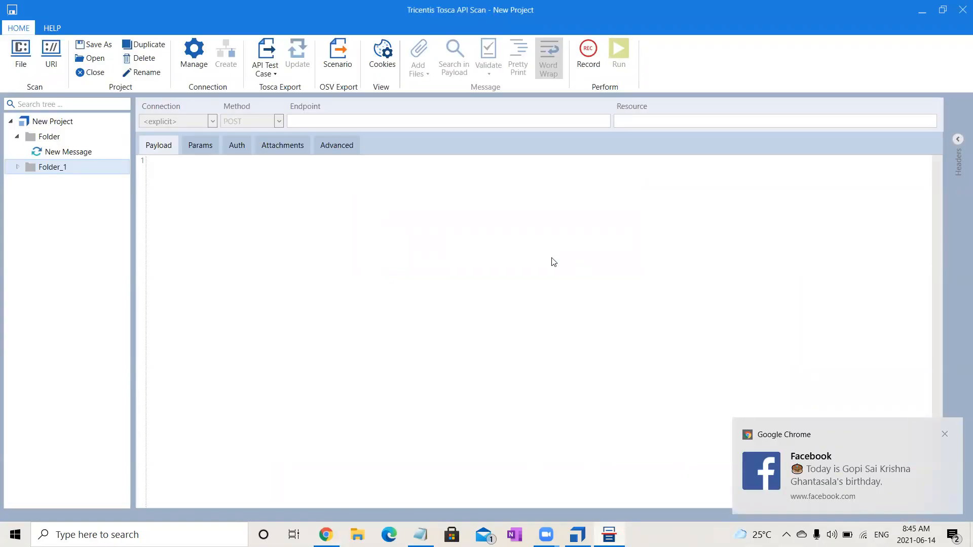
- Expand Folder_1 and review the scanned Coffees operations under /{key} and /{key}/{id}, widening the tree pane to read their names
{"action": "left_click", "coordinate": [18, 168]}
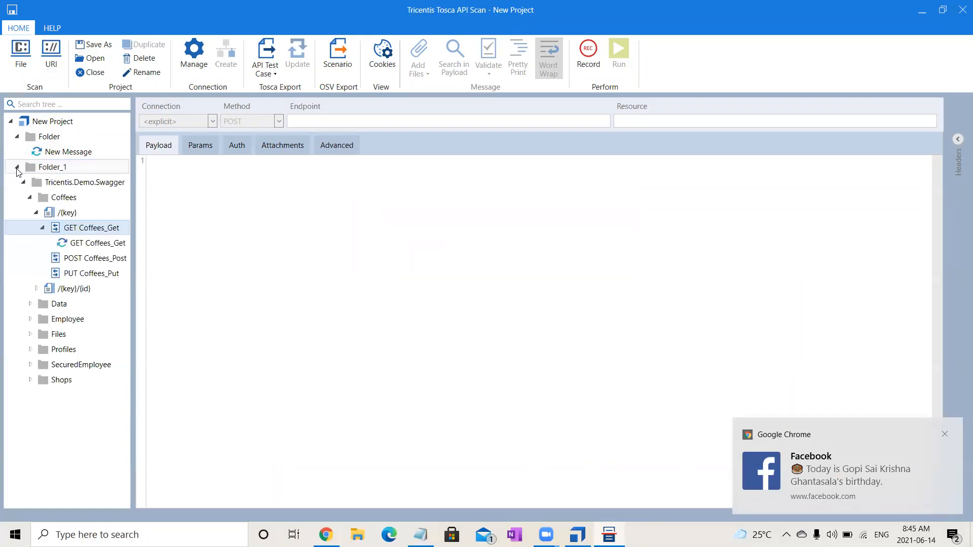
{"action": "left_click", "coordinate": [30, 198]}
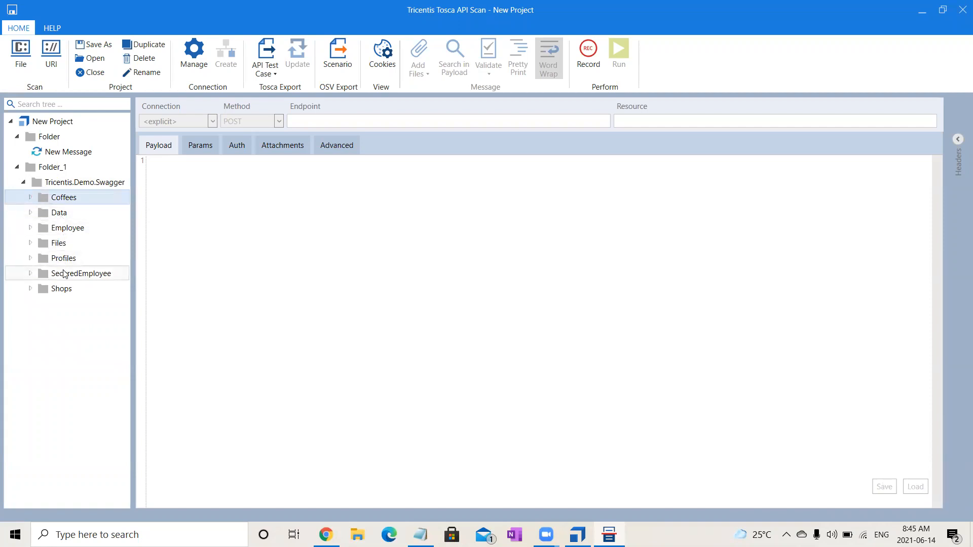
{"action": "left_click", "coordinate": [30, 198]}
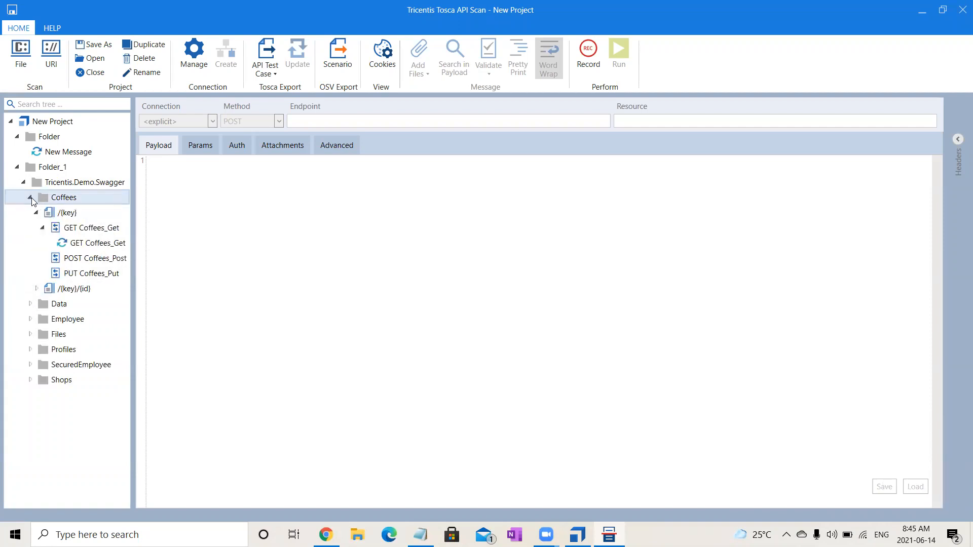
{"action": "left_click", "coordinate": [43, 227]}
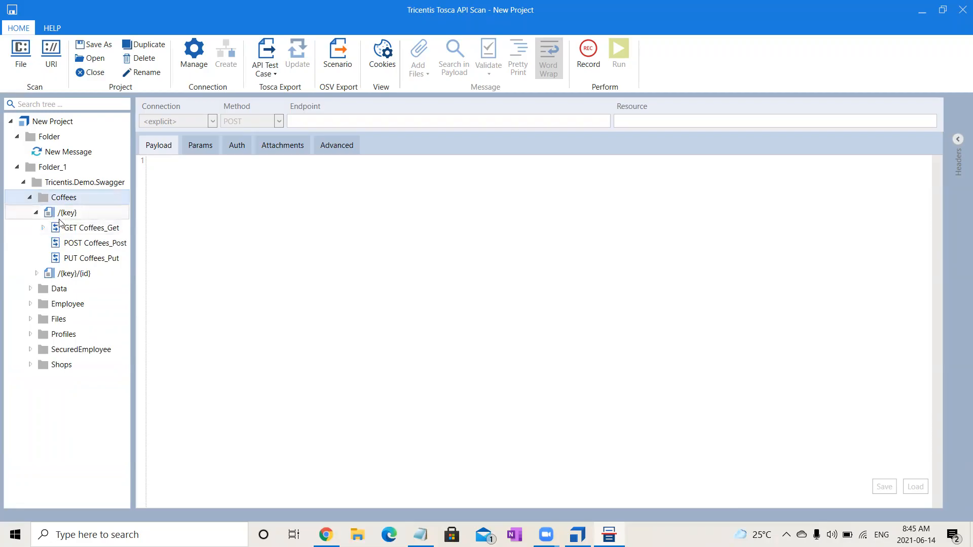
{"action": "left_click", "coordinate": [36, 273]}
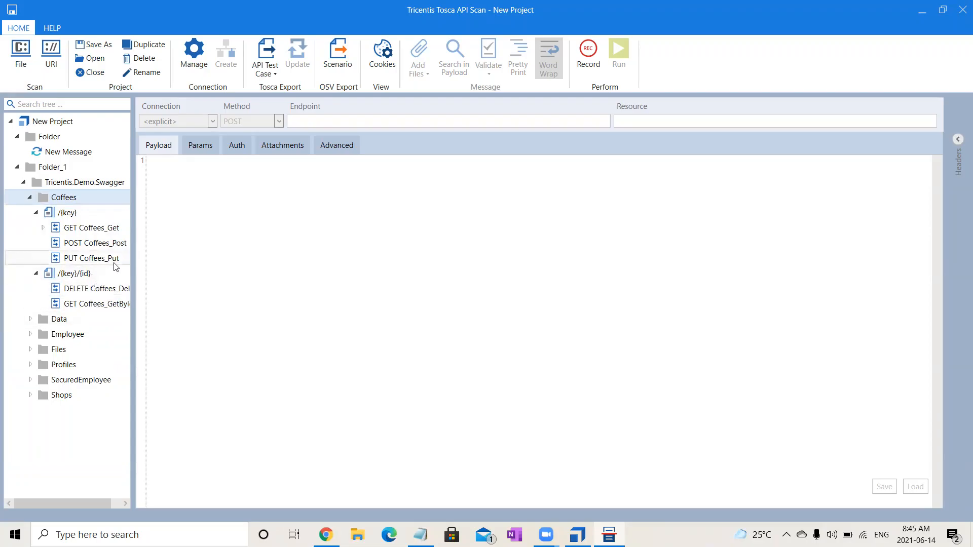
{"action": "left_click_drag", "start_coordinate": [135, 272], "coordinate": [192, 275]}
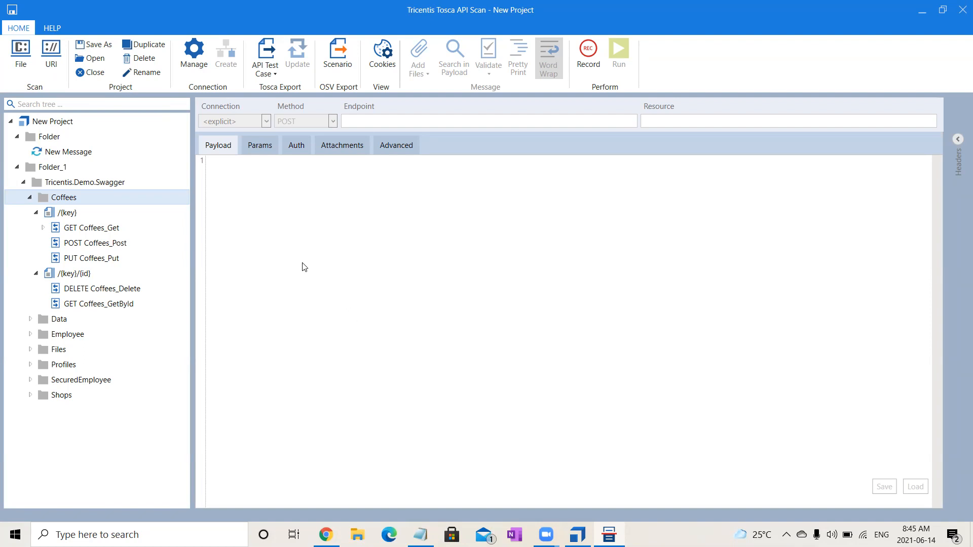
{"action": "left_click", "coordinate": [28, 198]}
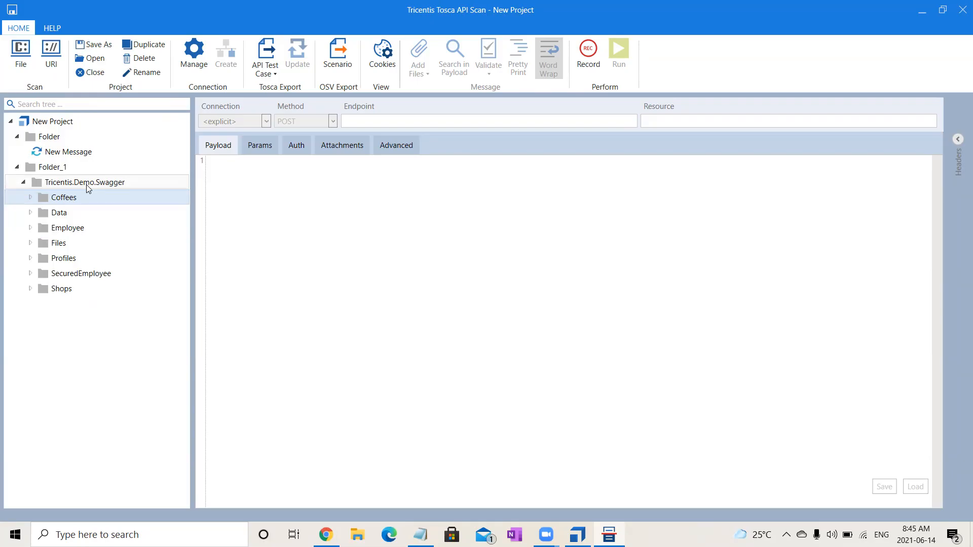
- Open New Message under the first folder and choose GET as its request method
{"action": "left_click", "coordinate": [75, 158]}
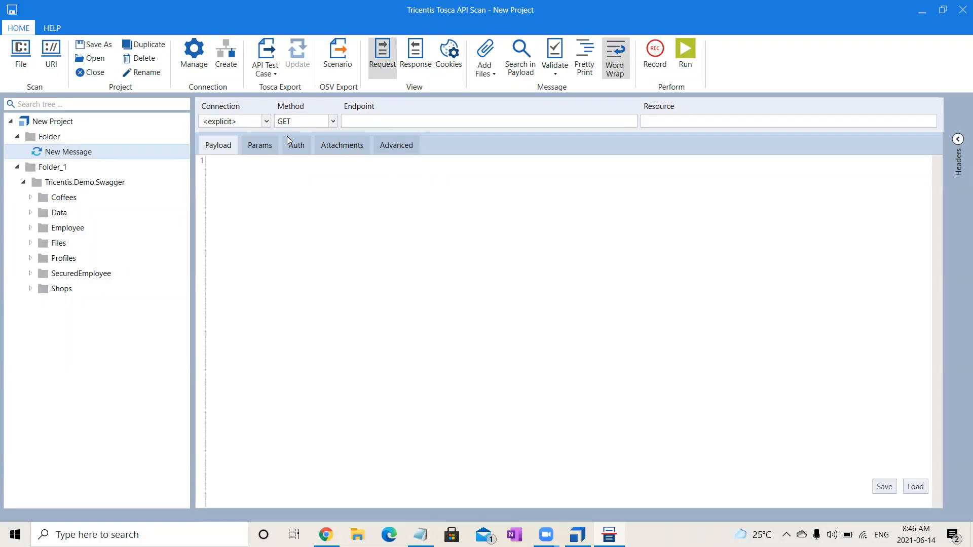
{"action": "left_click", "coordinate": [334, 122]}
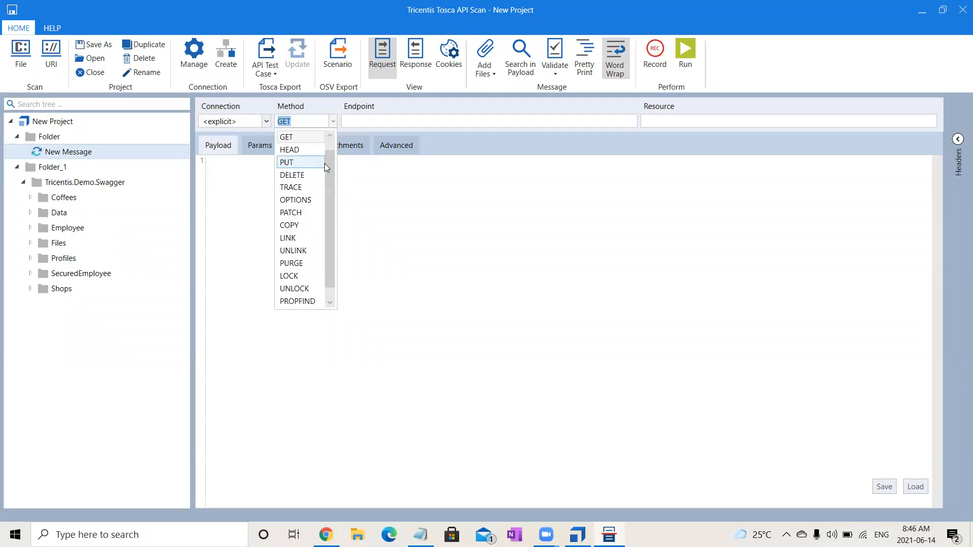
{"action": "left_click_drag", "start_coordinate": [329, 163], "coordinate": [331, 157]}
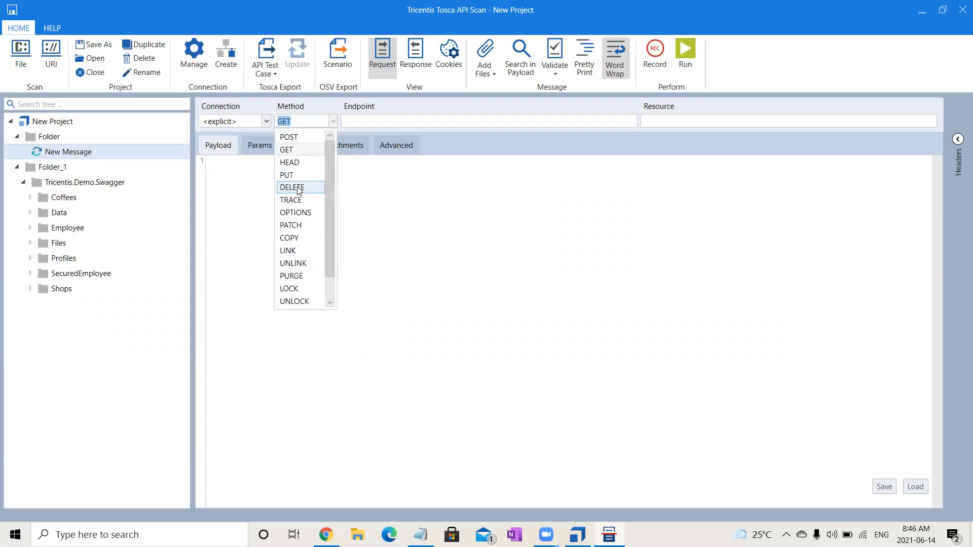
{"action": "left_click", "coordinate": [317, 149]}
{"action": "left_click", "coordinate": [313, 260]}
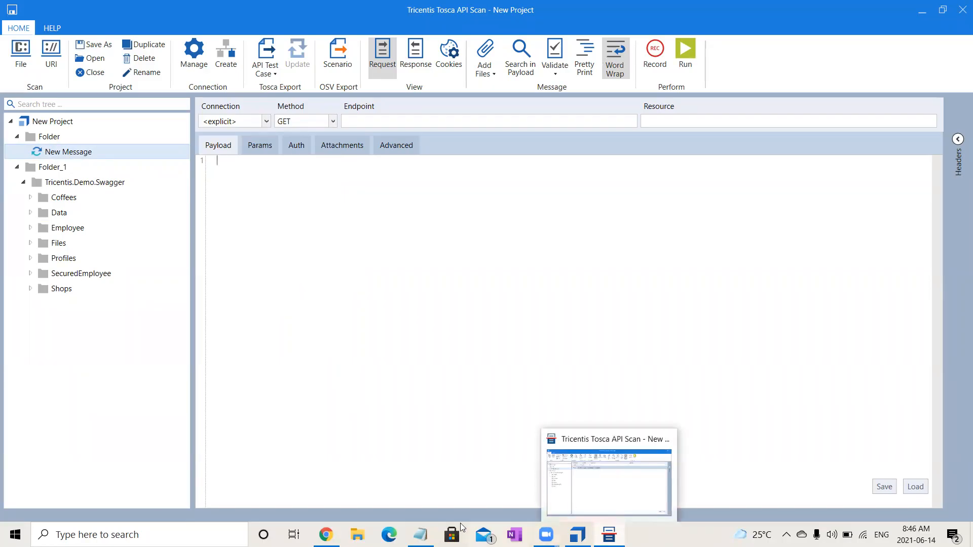
- Switch to Swagger UI in Chrome, expand GET /api/Coffees/{key}, and copy its request URL up to /Coffees/
{"action": "left_click", "coordinate": [326, 535]}
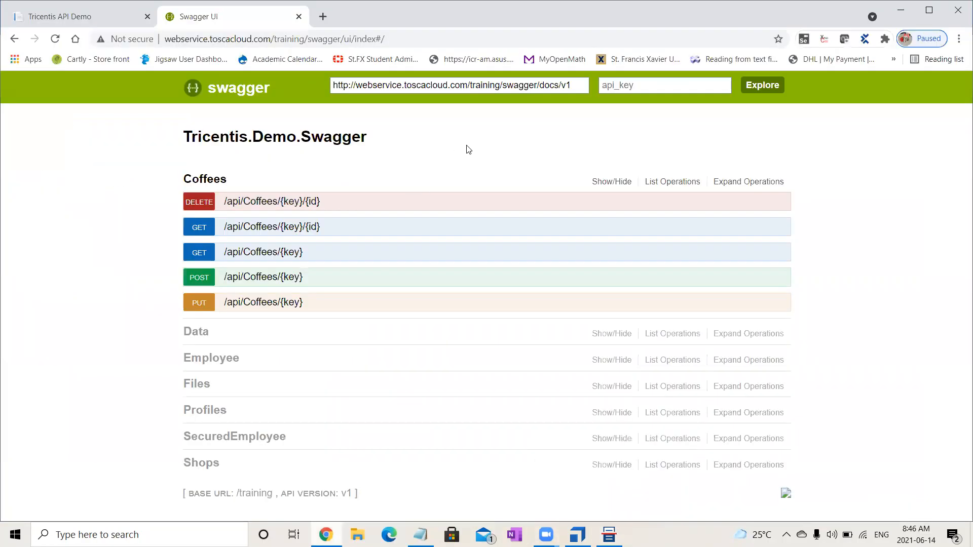
{"action": "left_click", "coordinate": [254, 252]}
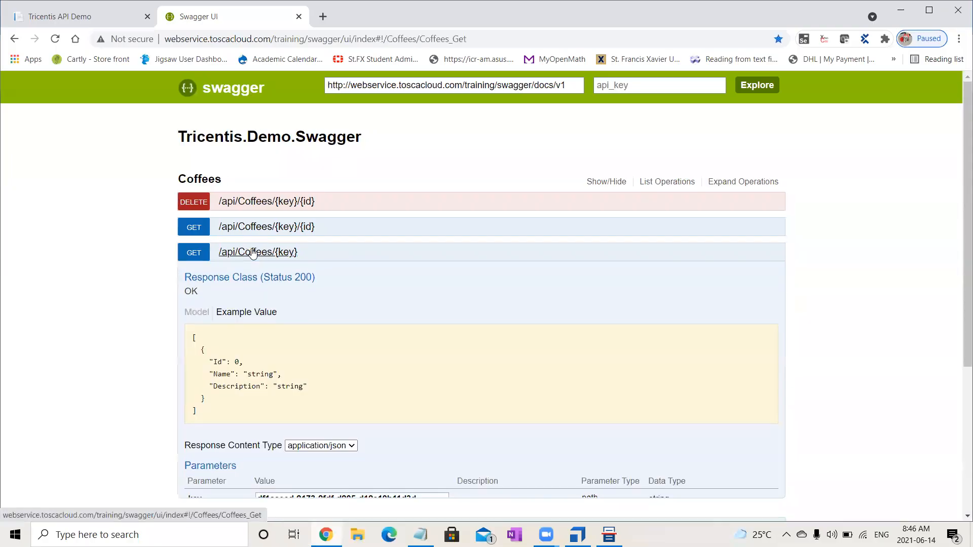
{"action": "left_click_drag", "start_coordinate": [967, 169], "coordinate": [959, 271]}
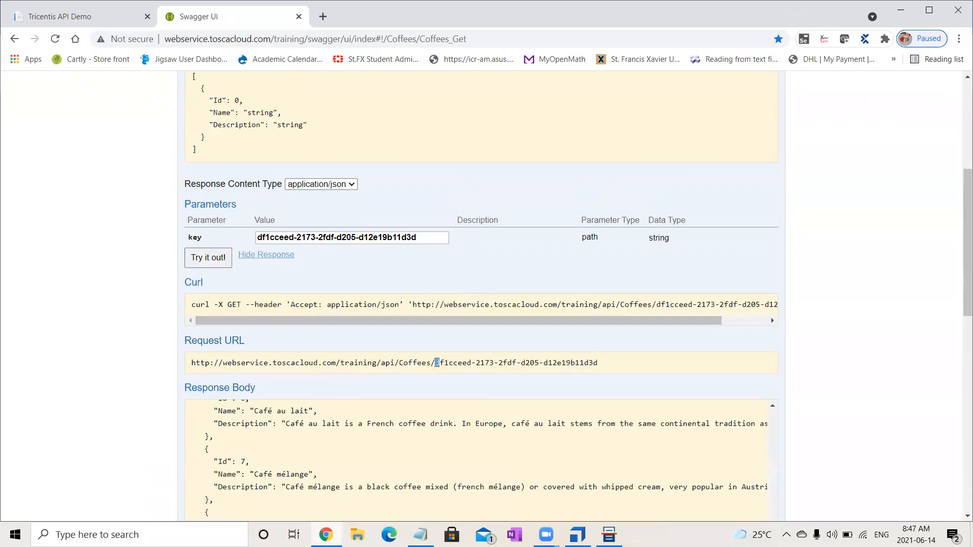
{"action": "left_click_drag", "start_coordinate": [438, 363], "coordinate": [322, 384]}
{"action": "left_click_drag", "start_coordinate": [406, 365], "coordinate": [381, 365]}
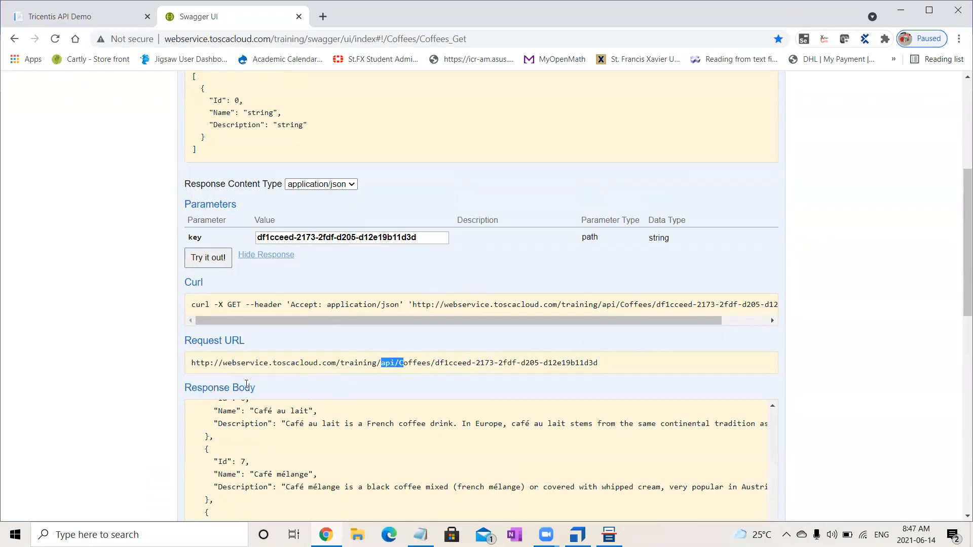
{"action": "double_click", "coordinate": [192, 362]}
{"action": "left_click_drag", "start_coordinate": [193, 362], "coordinate": [435, 371]}
{"action": "key", "text": "ctrl+c"}
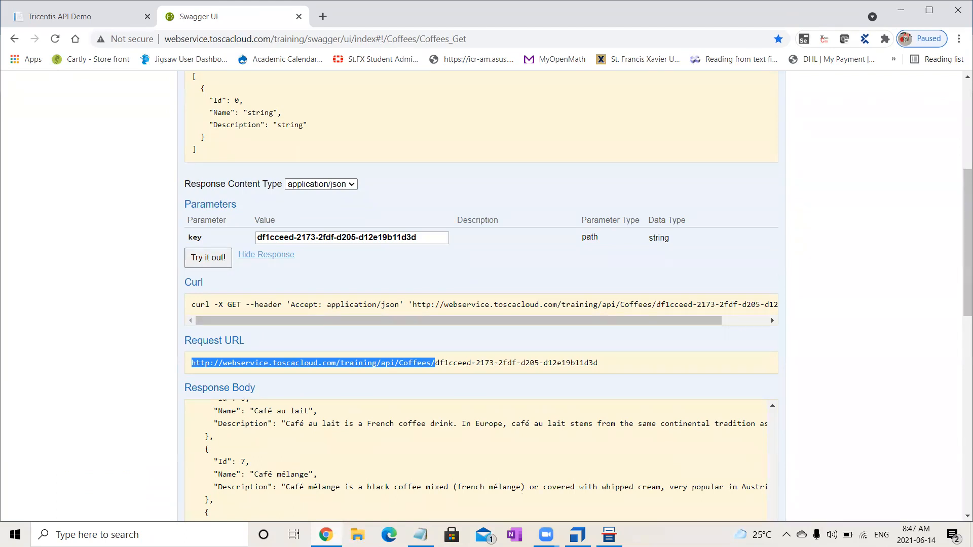
{"action": "key", "text": "alt+Tab"}
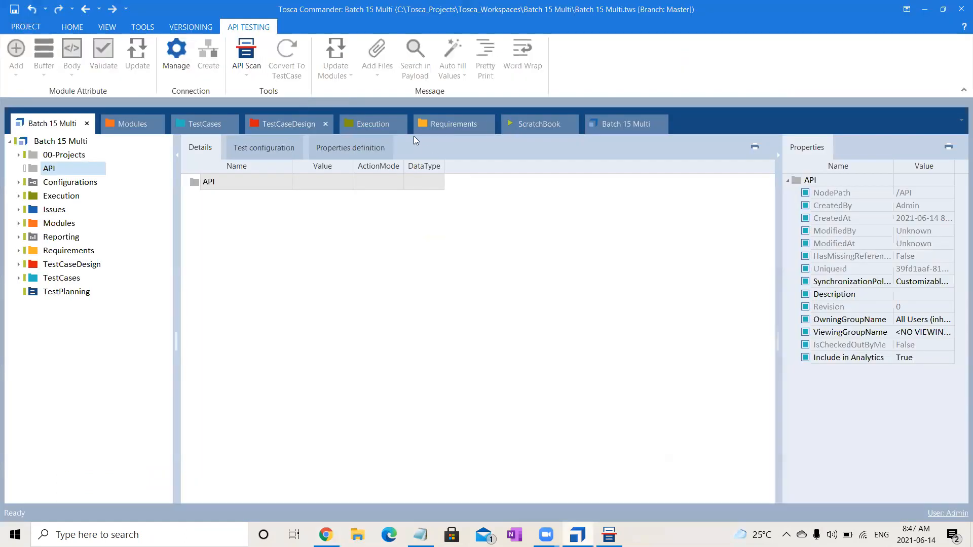
{"action": "key", "text": "alt+Tab"}
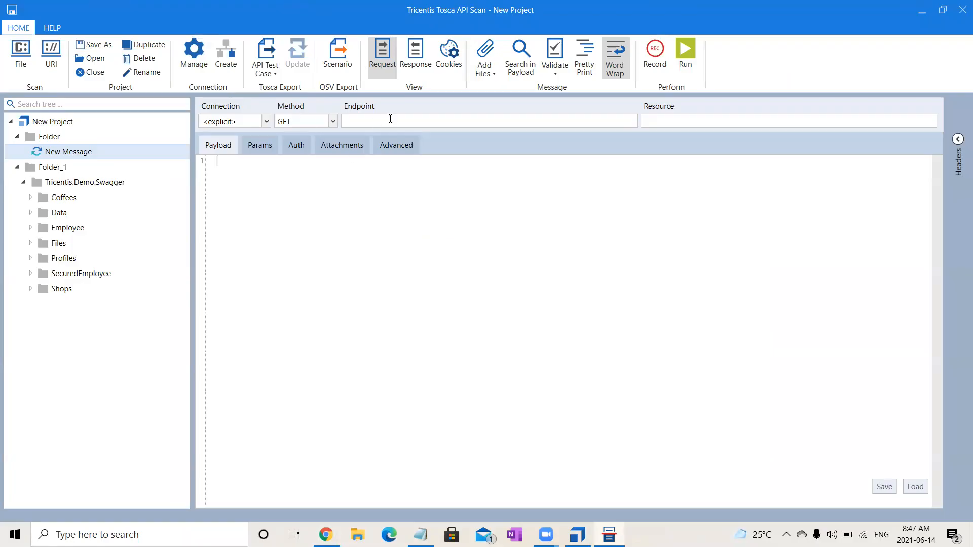
{"action": "key", "text": "ctrl+v"}
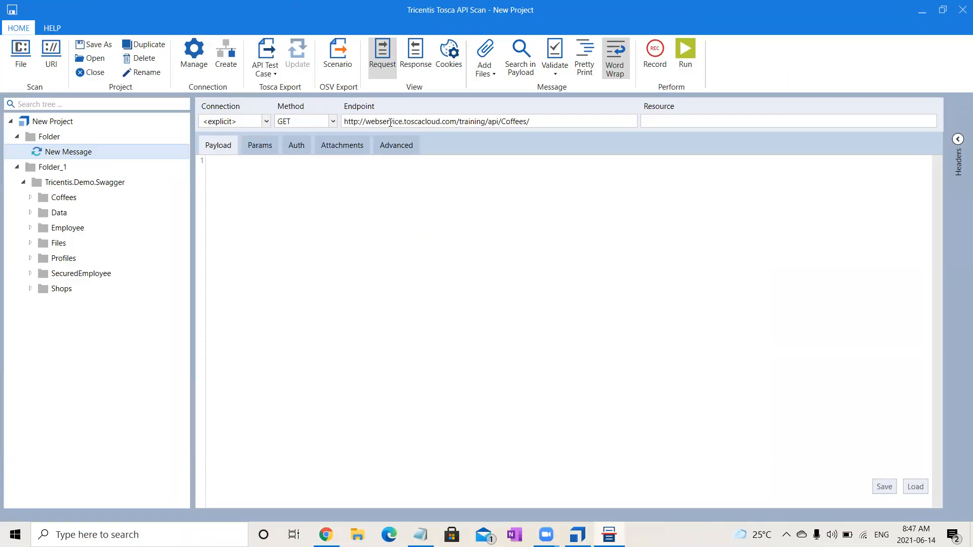
{"action": "type", "text": "{KEY"}
{"action": "key", "text": "BackSpace"}
{"action": "key", "text": "BackSpace"}
{"action": "type", "text": "ey}"}
{"action": "left_click", "coordinate": [375, 272]}
- Switch to Swagger UI in Chrome and copy the key parameter's value from GET /api/Coffees/{key}
{"action": "key", "text": "alt+Tab"}
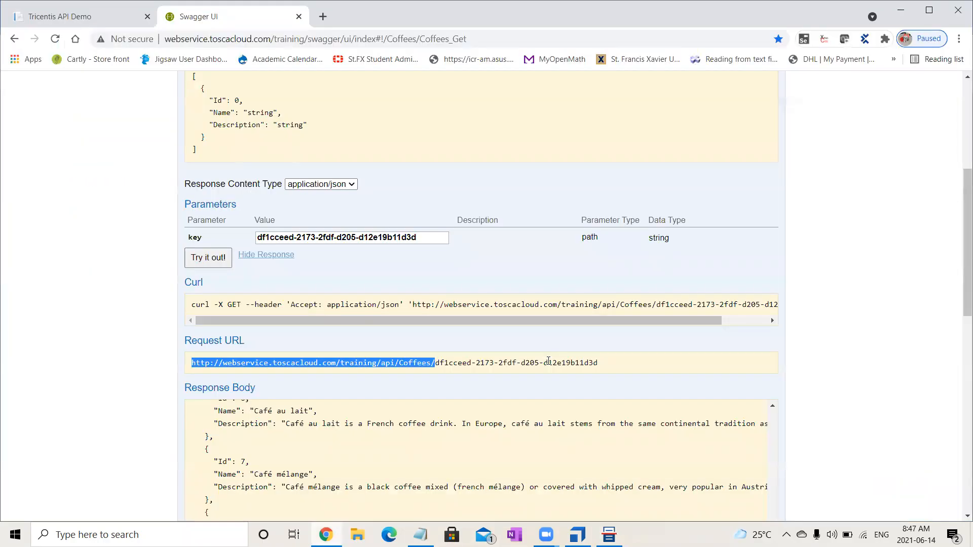
{"action": "left_click_drag", "start_coordinate": [959, 253], "coordinate": [959, 53]}
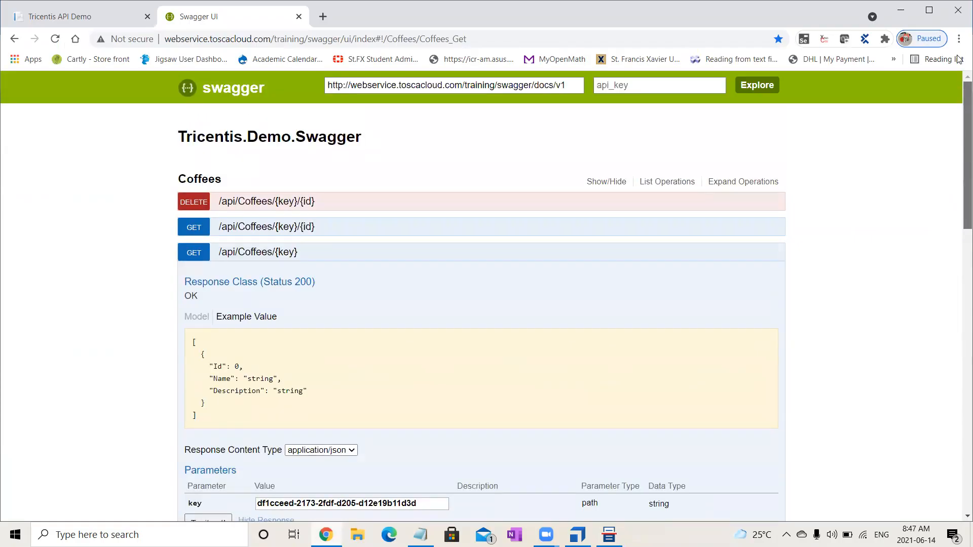
{"action": "left_click_drag", "start_coordinate": [959, 161], "coordinate": [959, 272]}
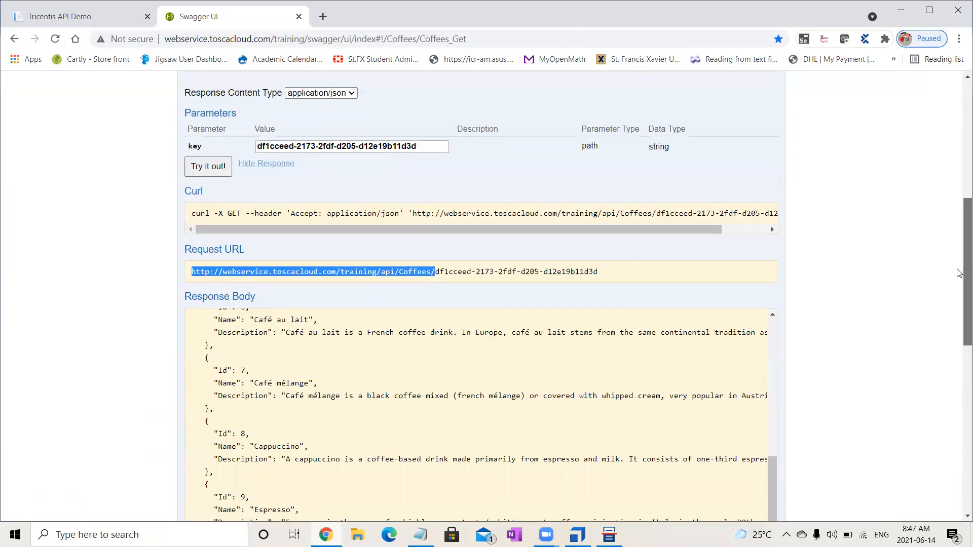
{"action": "left_click_drag", "start_coordinate": [427, 144], "coordinate": [252, 147]}
{"action": "key", "text": "ctrl+c"}
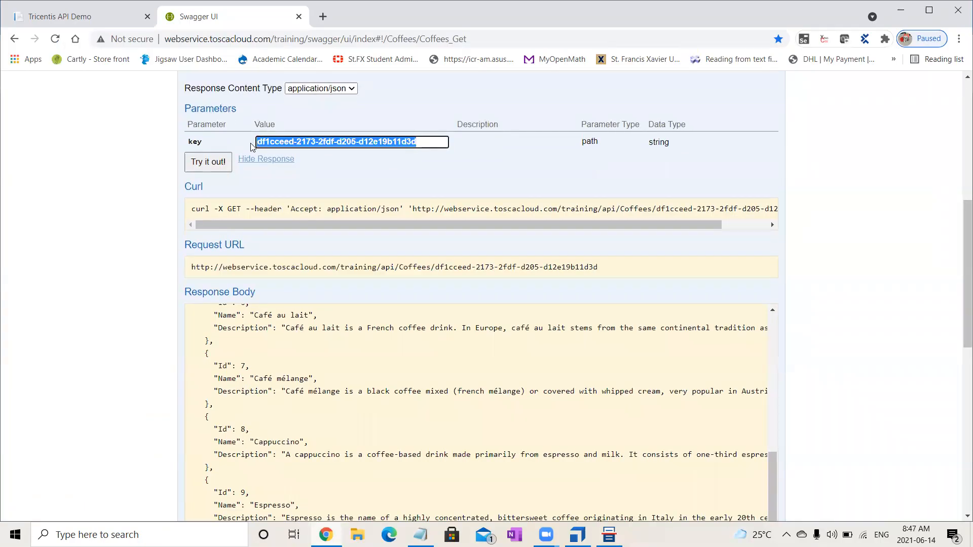
- Return to API Scan, add a message parameter named key, and paste the copied API key as its value
{"action": "left_click", "coordinate": [567, 532]}
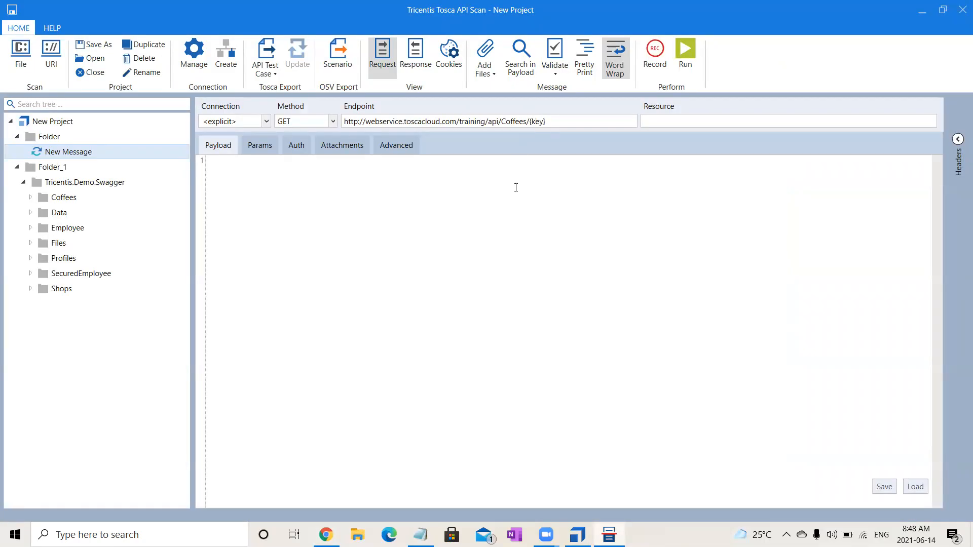
{"action": "left_click", "coordinate": [265, 145]}
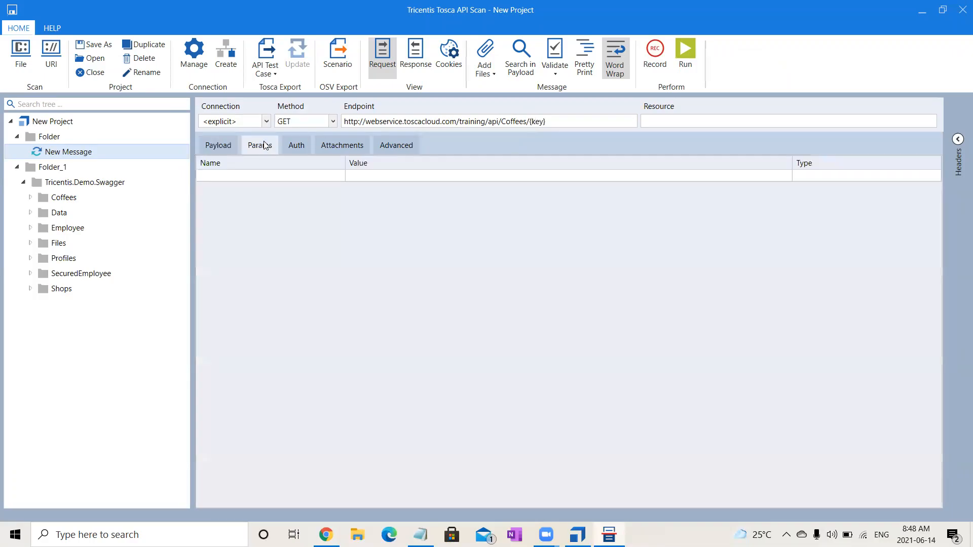
{"action": "left_click", "coordinate": [310, 175]}
{"action": "left_click", "coordinate": [311, 173]}
{"action": "type", "text": "key"}
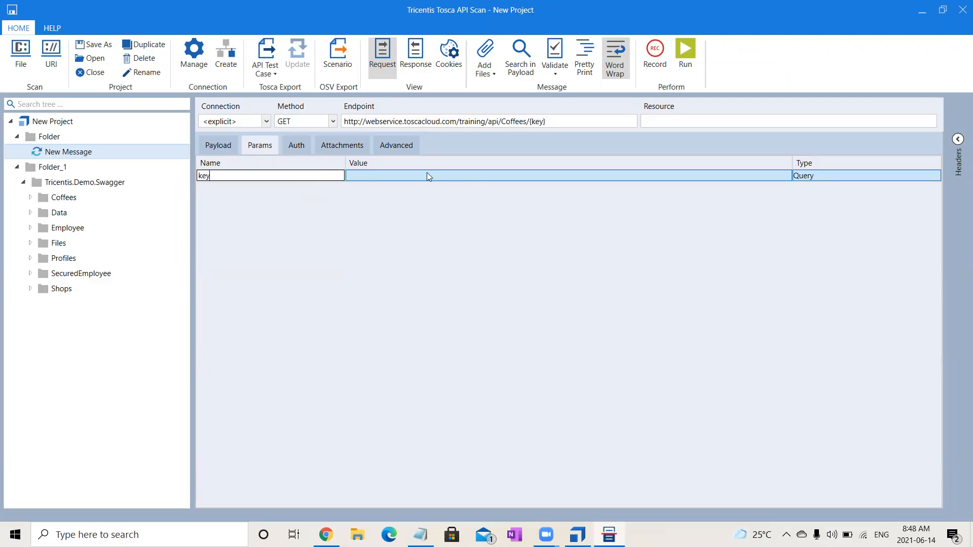
{"action": "left_click", "coordinate": [427, 176]}
{"action": "key", "text": "ctrl+v"}
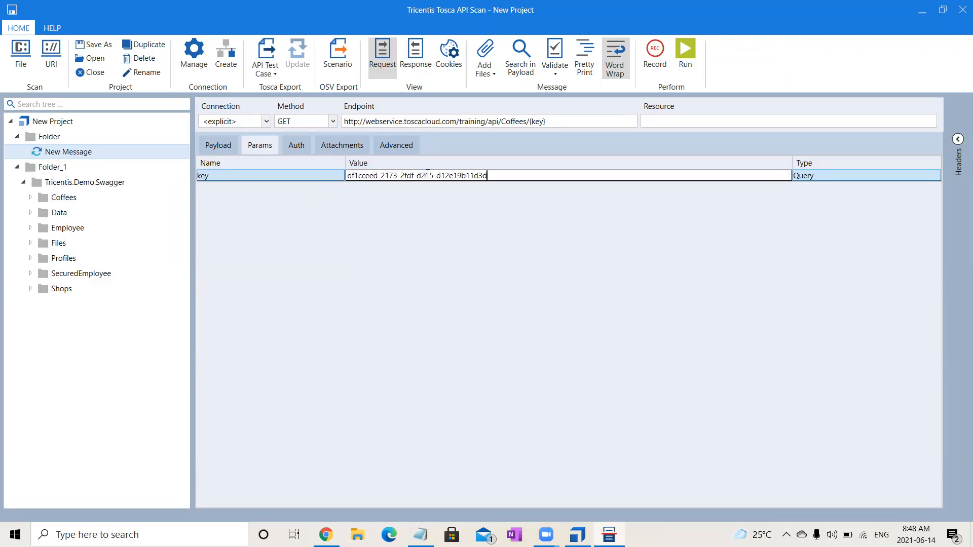
- Set the type of the key parameter to Header
{"action": "left_click", "coordinate": [837, 177]}
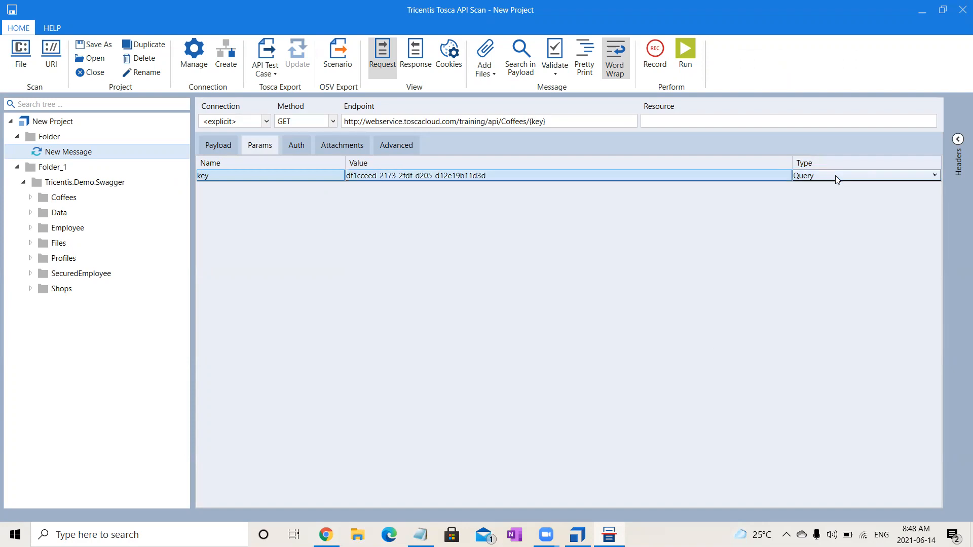
{"action": "left_click", "coordinate": [836, 175]}
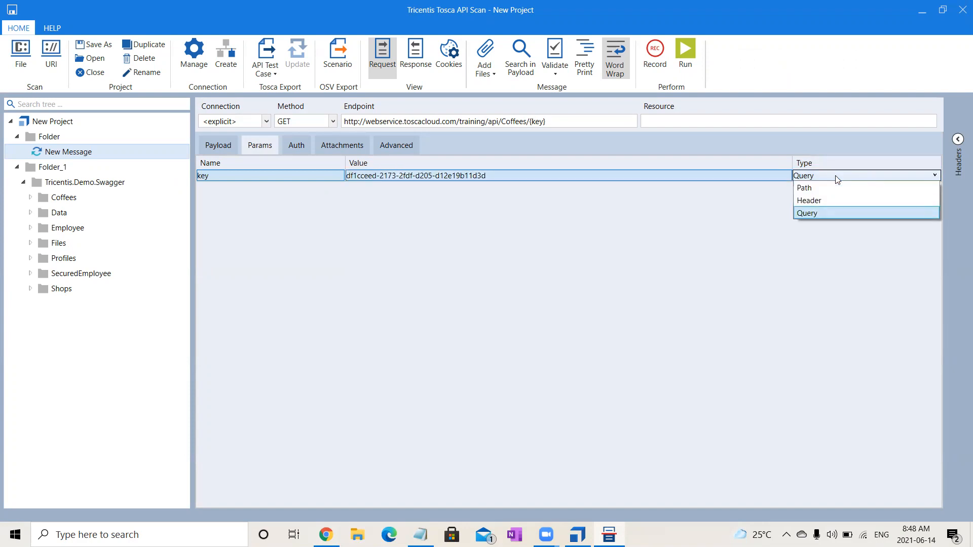
{"action": "left_click", "coordinate": [825, 201]}
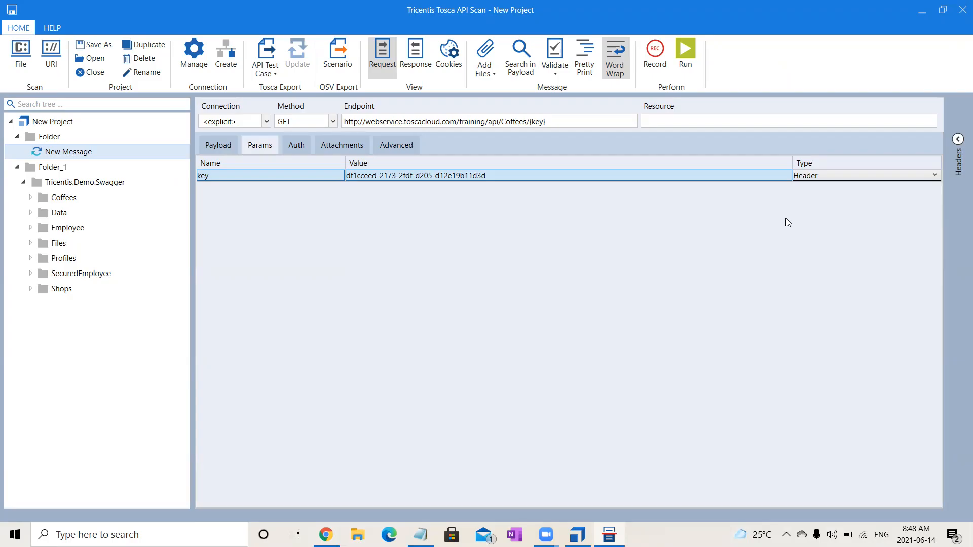
{"action": "left_click", "coordinate": [829, 175]}
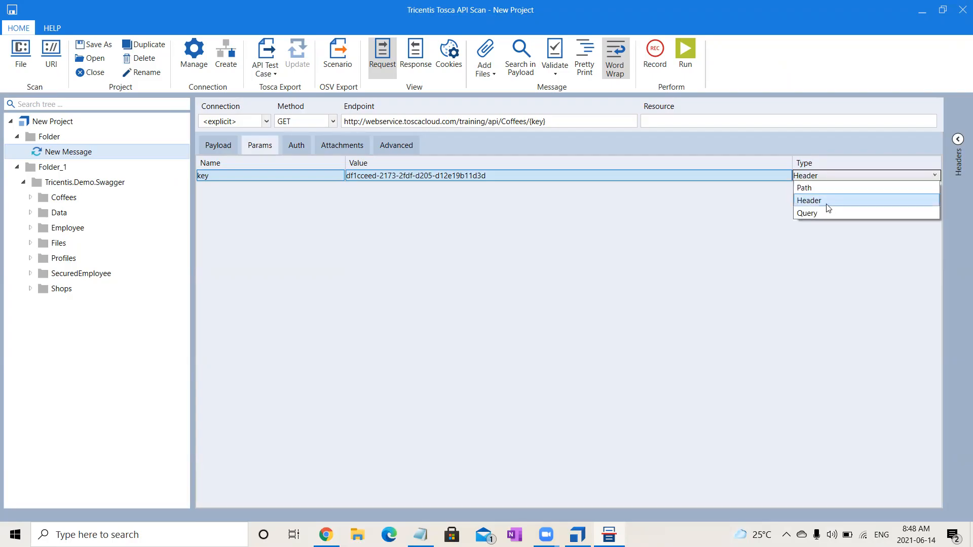
{"action": "left_click", "coordinate": [703, 228]}
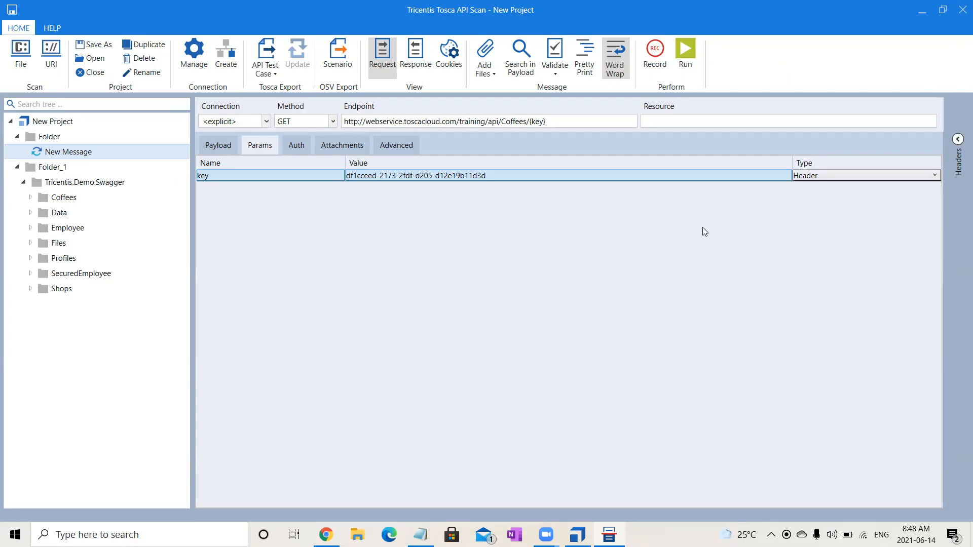
- Run the GET message from its payload view and return to the request
{"action": "left_click", "coordinate": [228, 146]}
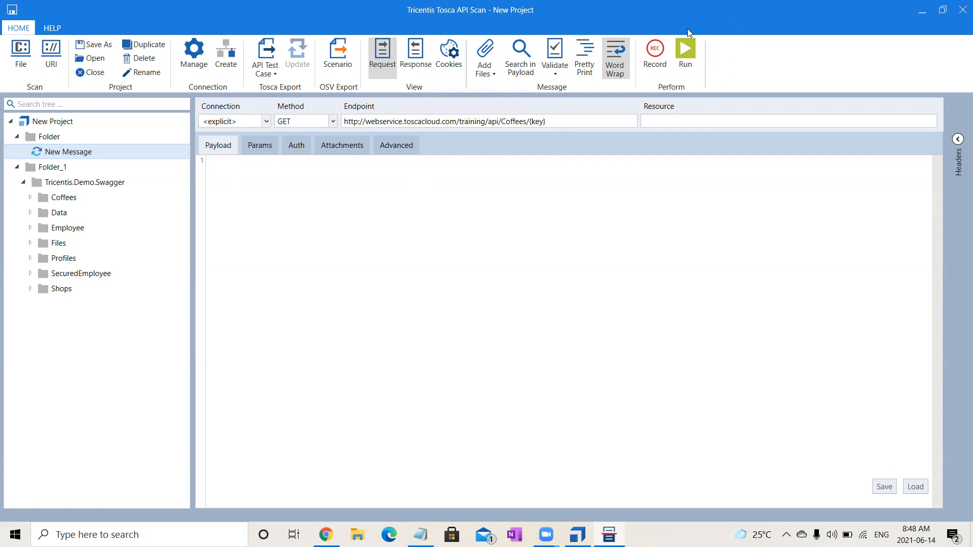
{"action": "left_click", "coordinate": [684, 46]}
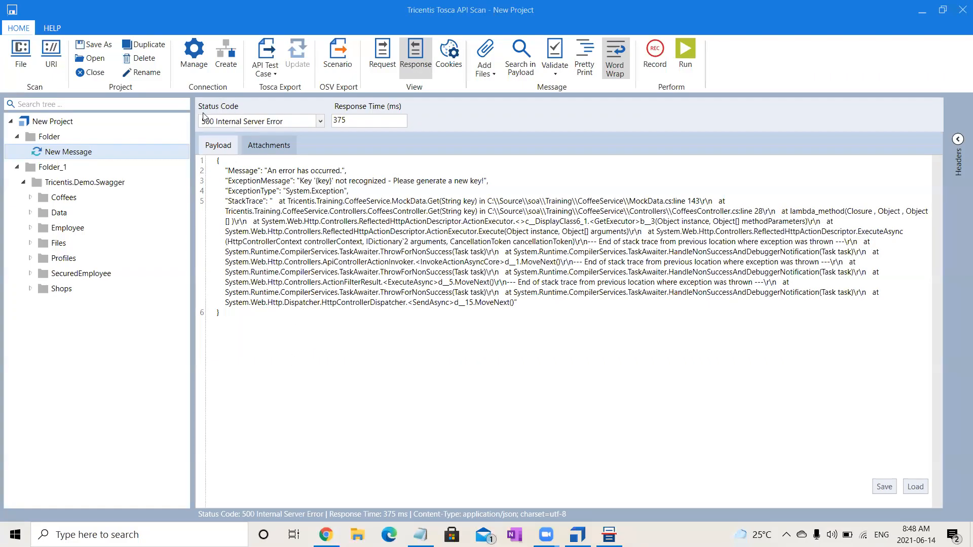
{"action": "left_click", "coordinate": [385, 65]}
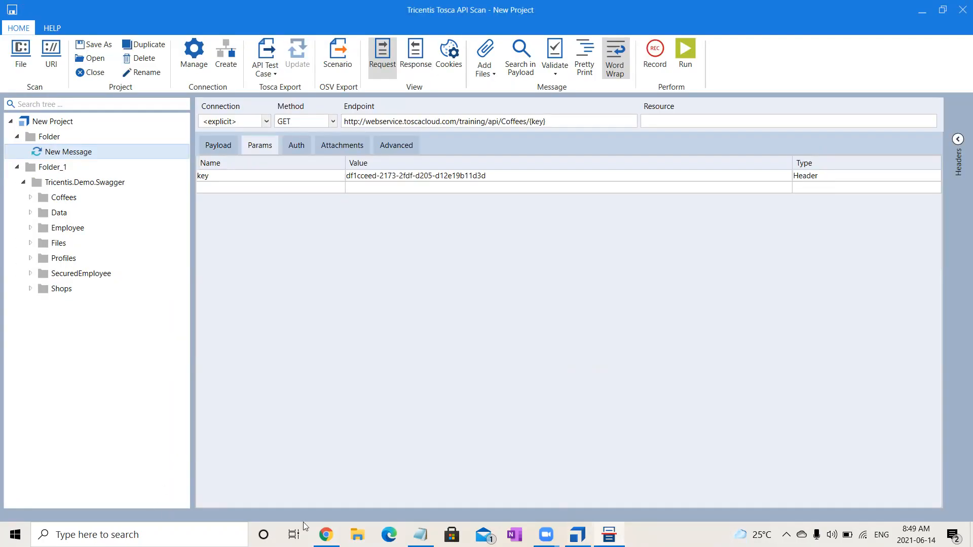
- Switch to Swagger UI in Chrome, return to the page header, and select the whole definition URL
{"action": "left_click", "coordinate": [326, 535]}
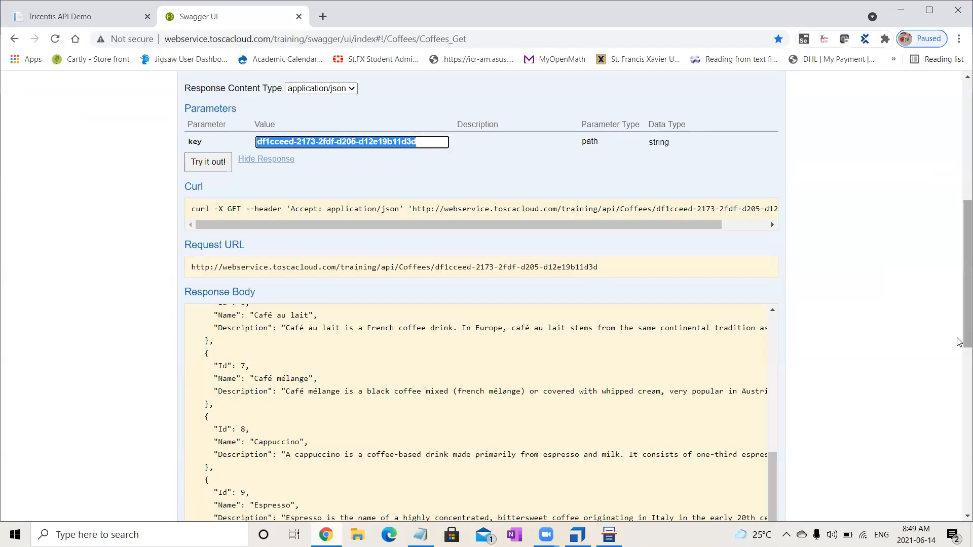
{"action": "scroll", "coordinate": [960, 309], "scroll_direction": "up", "scroll_amount": 1}
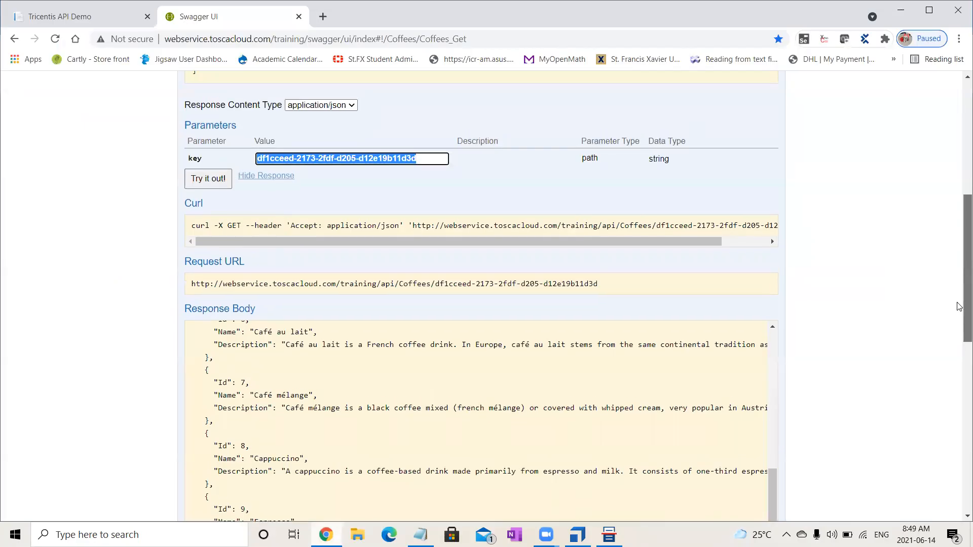
{"action": "scroll", "coordinate": [959, 306], "scroll_direction": "up", "scroll_amount": 3}
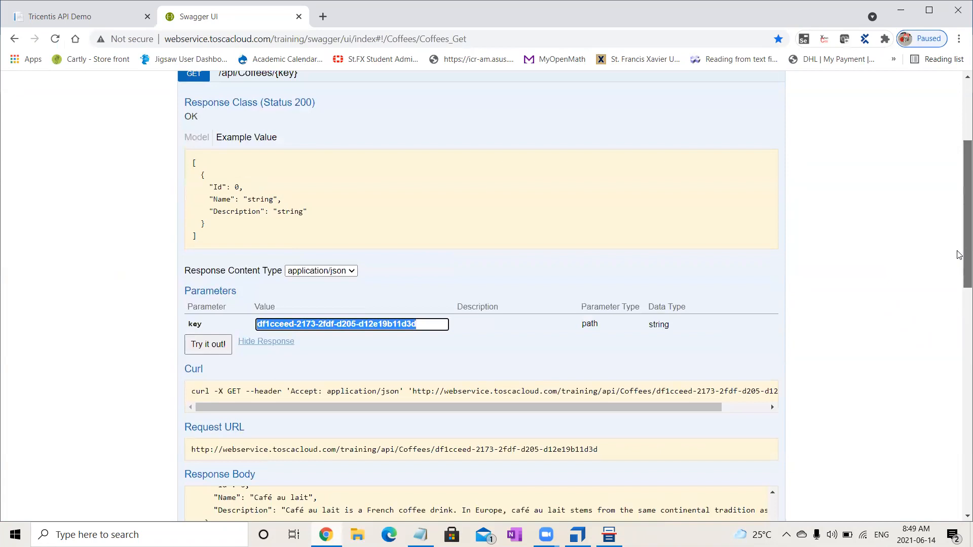
{"action": "left_click_drag", "start_coordinate": [959, 255], "coordinate": [959, 195]}
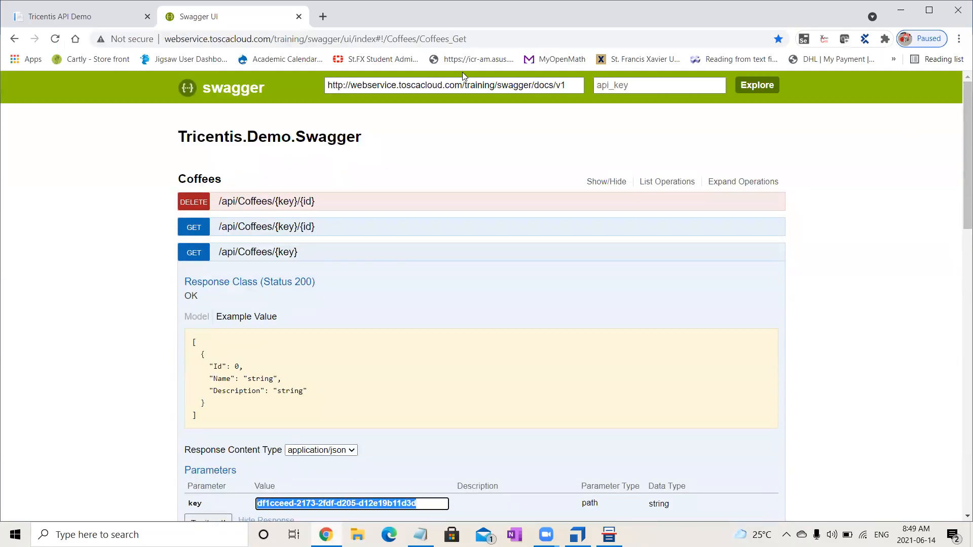
{"action": "left_click", "coordinate": [565, 85]}
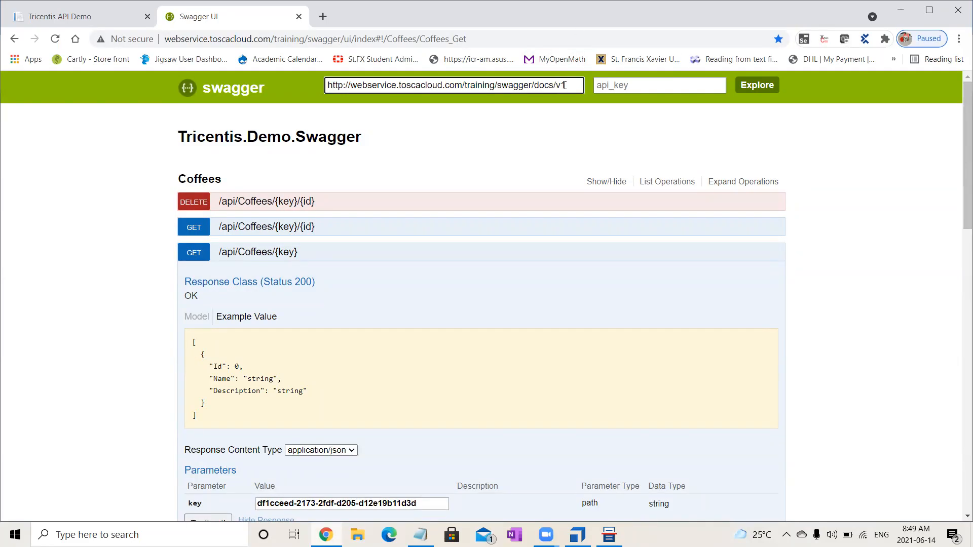
{"action": "key", "text": "ctrl+a"}
{"action": "key", "text": "ctrl+c"}
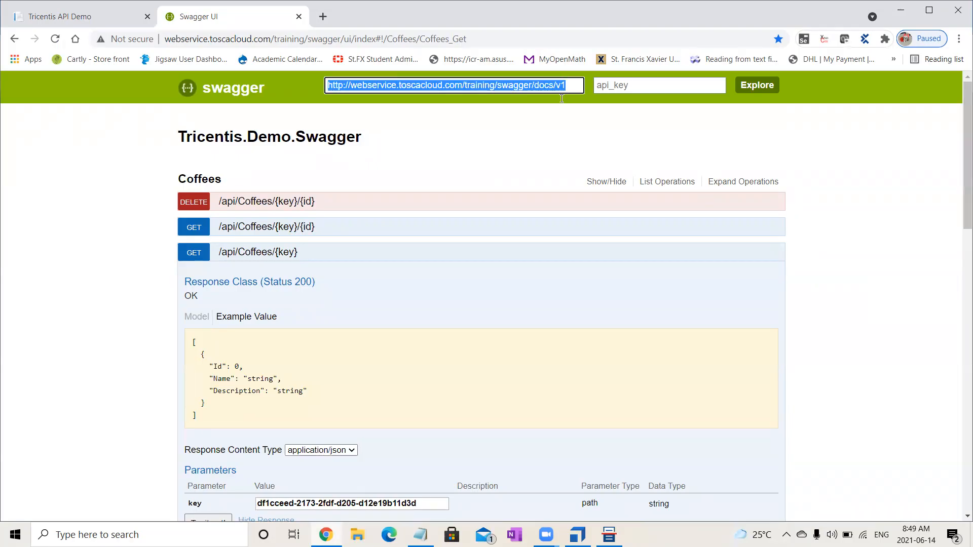
{"action": "key", "text": "alt+Tab"}
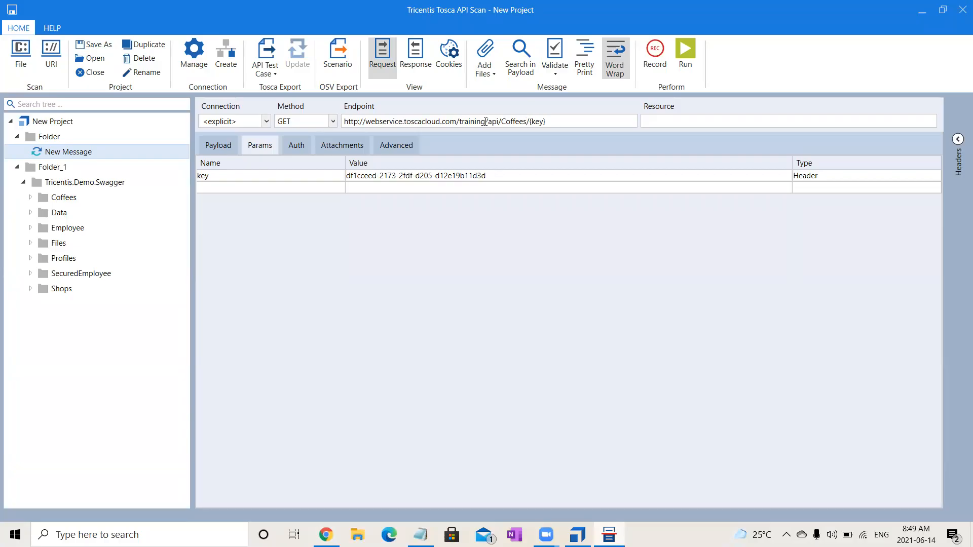
{"action": "left_click_drag", "start_coordinate": [489, 122], "coordinate": [315, 127]}
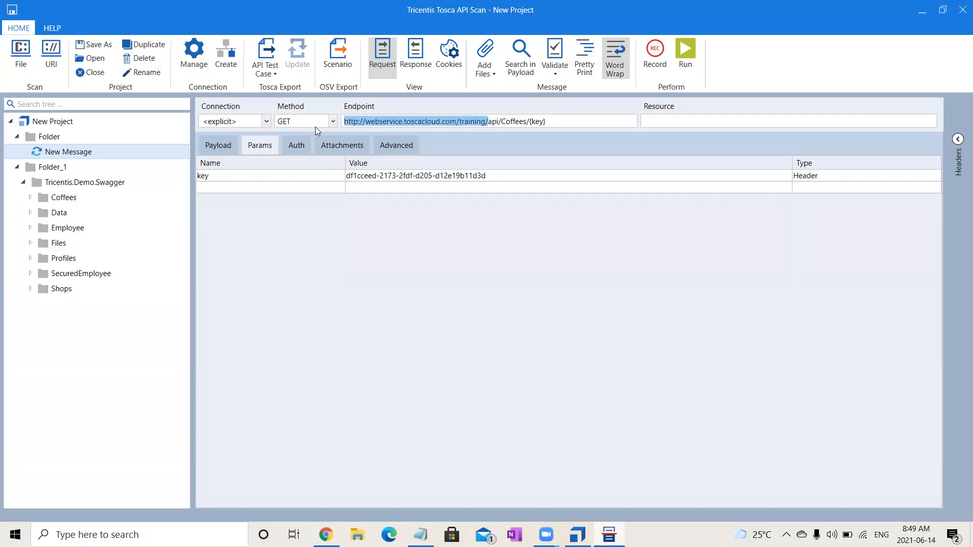
{"action": "key", "text": "ctrl+v"}
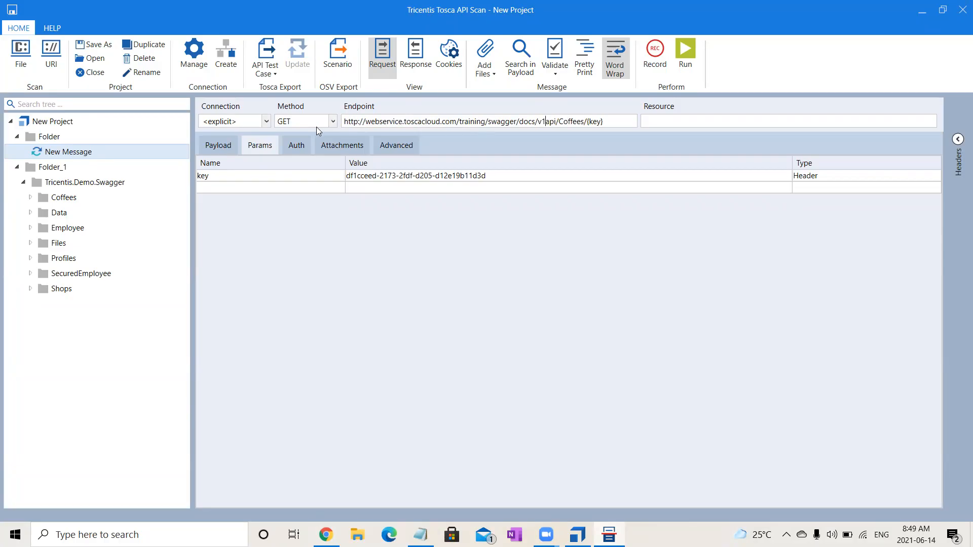
{"action": "type", "text": "/"}
- Copy the path /api/Coffees/{key} from Swagger UI, paste it over the endpoint's path in API Scan, and run the message
{"action": "left_click", "coordinate": [325, 534]}
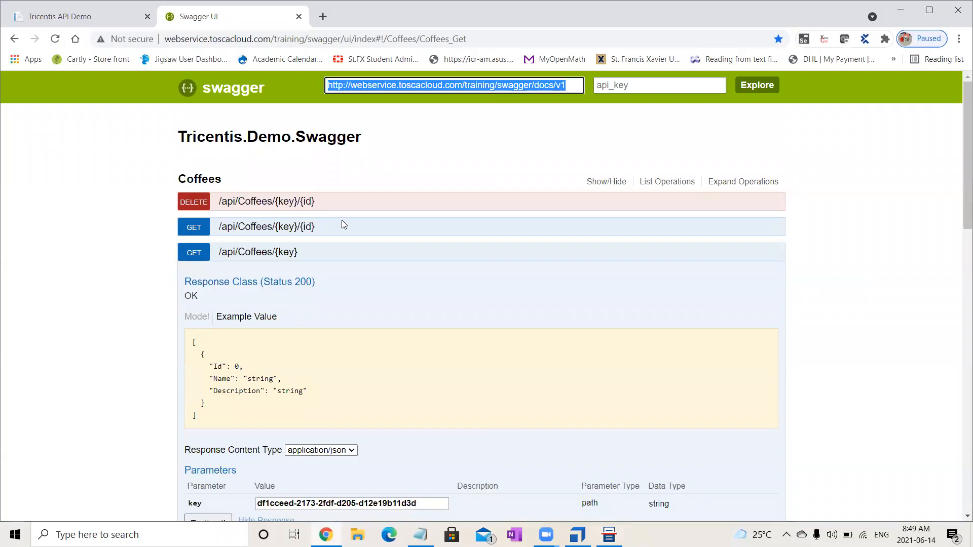
{"action": "left_click_drag", "start_coordinate": [219, 252], "coordinate": [297, 259]}
{"action": "key", "text": "ctrl+c"}
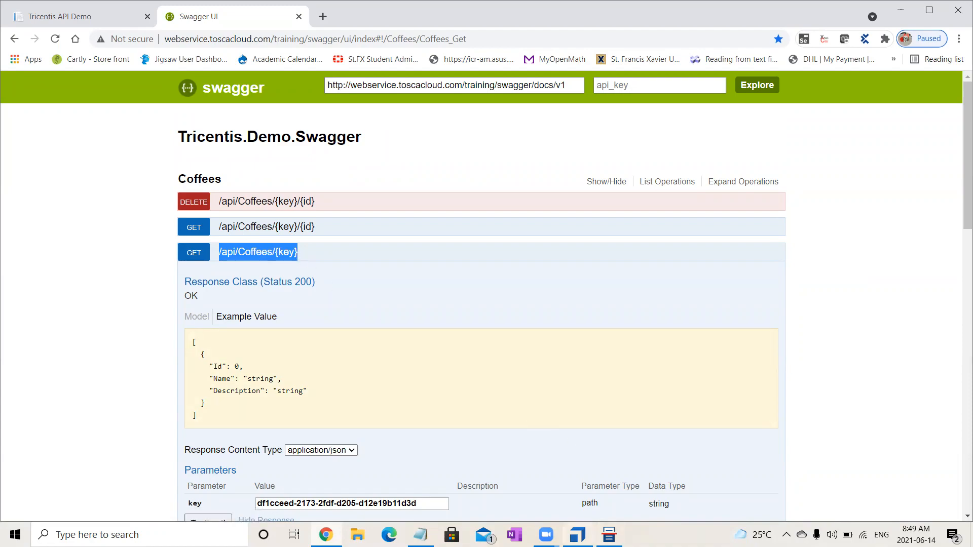
{"action": "left_click", "coordinate": [578, 534]}
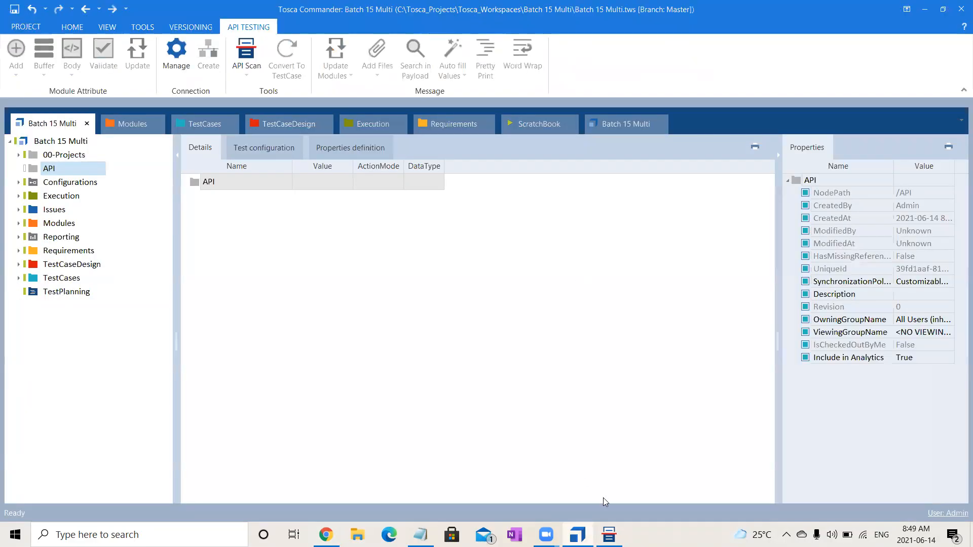
{"action": "left_click", "coordinate": [608, 535]}
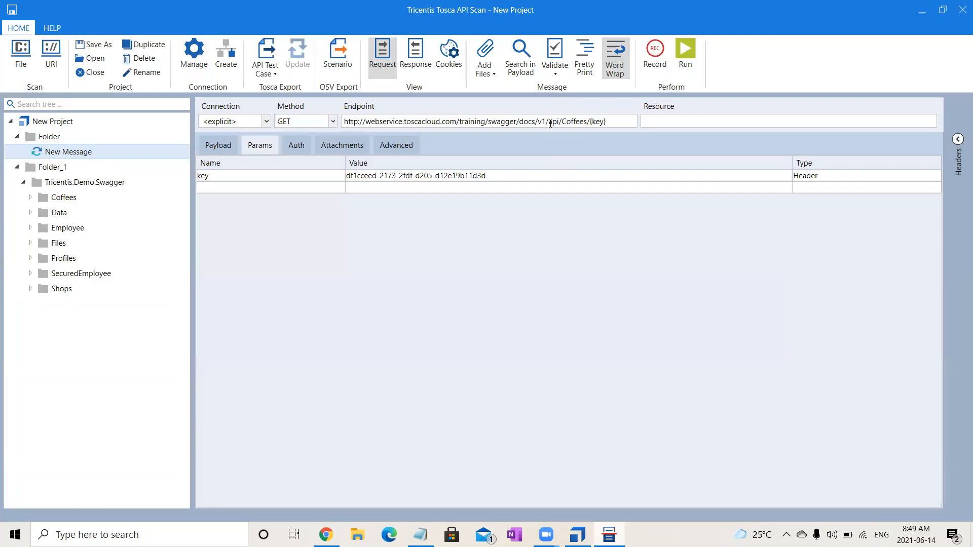
{"action": "left_click_drag", "start_coordinate": [550, 122], "coordinate": [611, 122]}
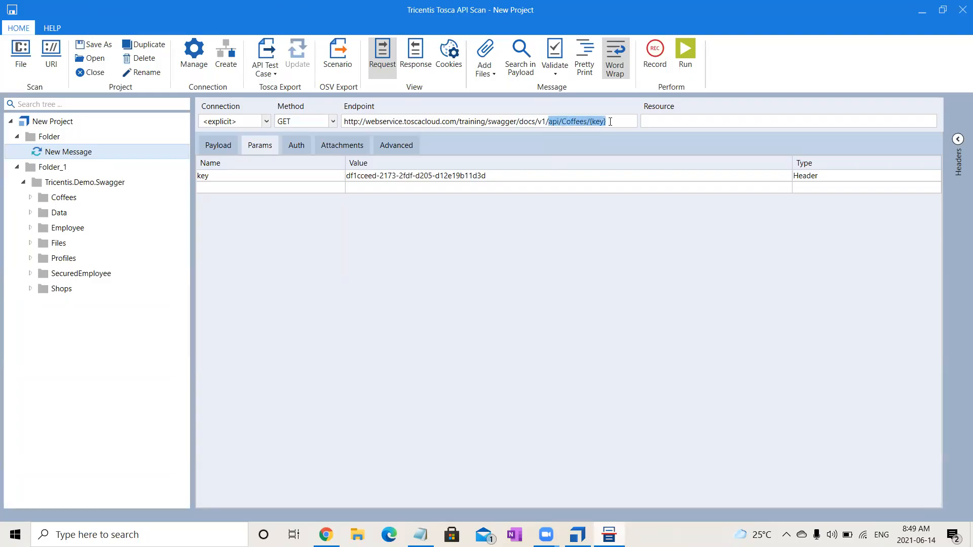
{"action": "key", "text": "ctrl+v"}
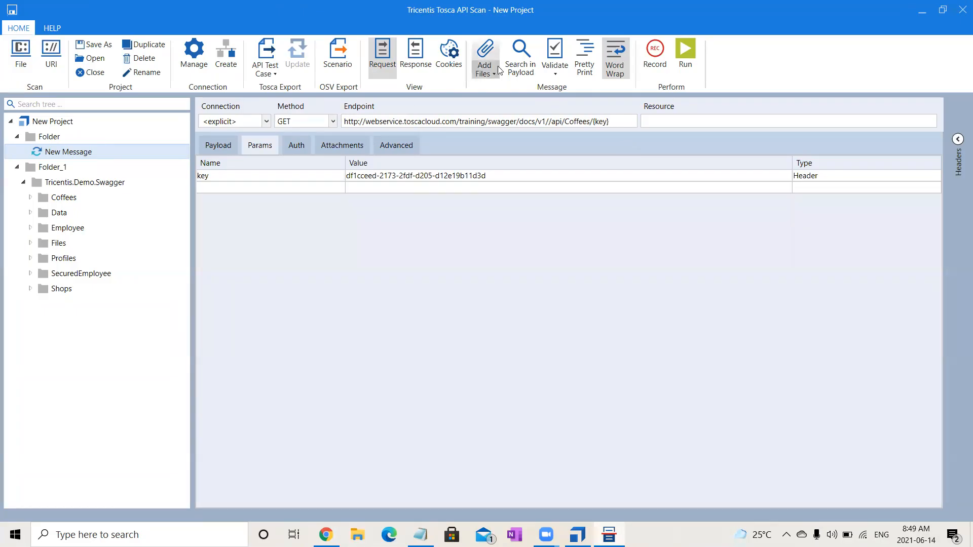
{"action": "left_click", "coordinate": [687, 57]}
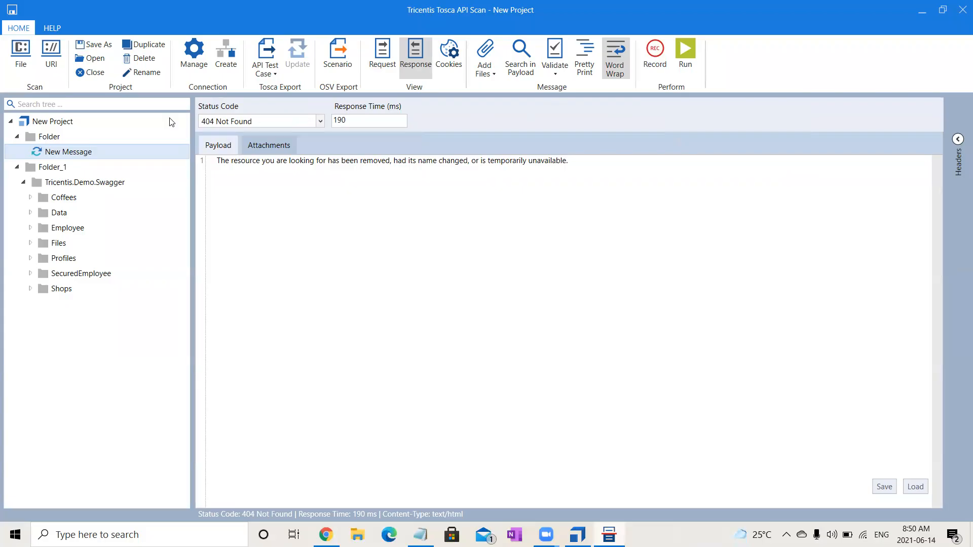
{"action": "left_click", "coordinate": [386, 51]}
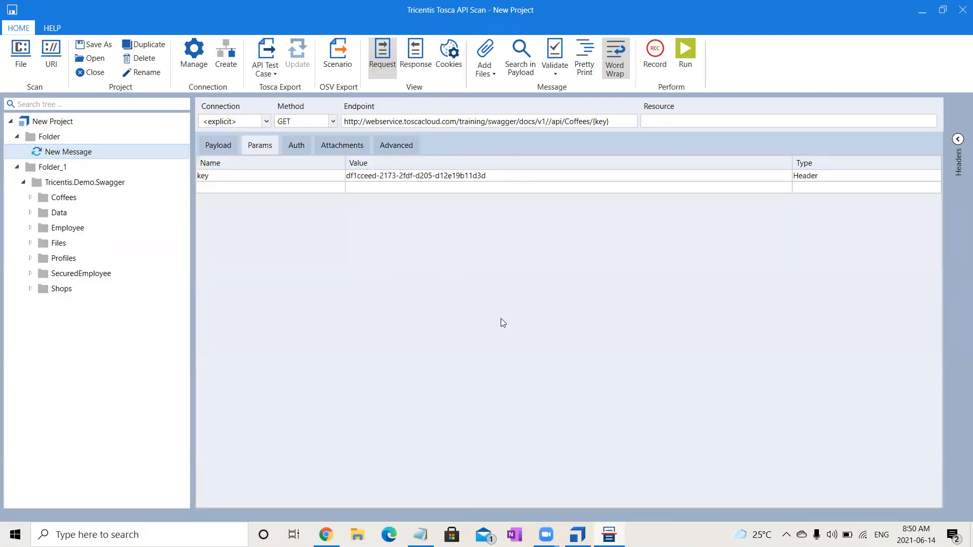
{"action": "key", "text": "alt+Tab"}
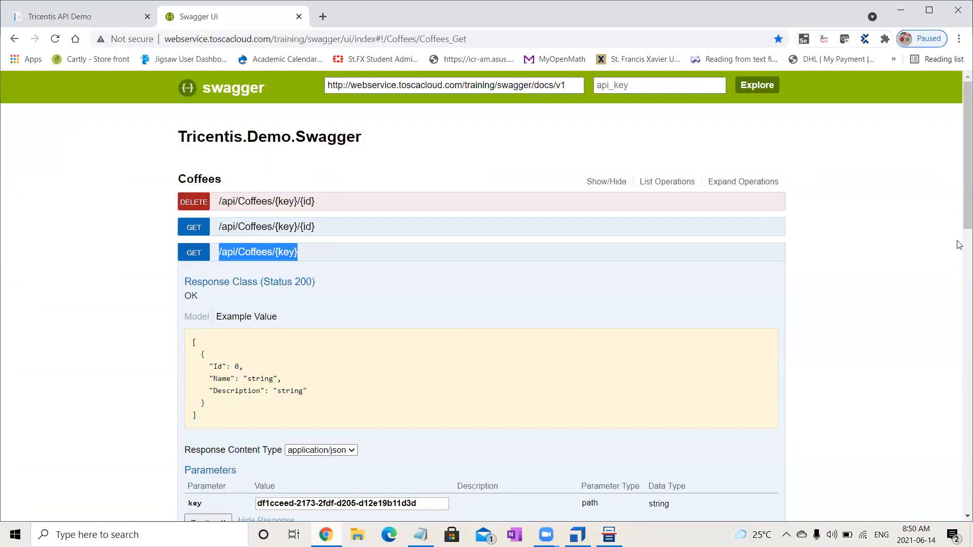
{"action": "left_click_drag", "start_coordinate": [960, 205], "coordinate": [960, 279]}
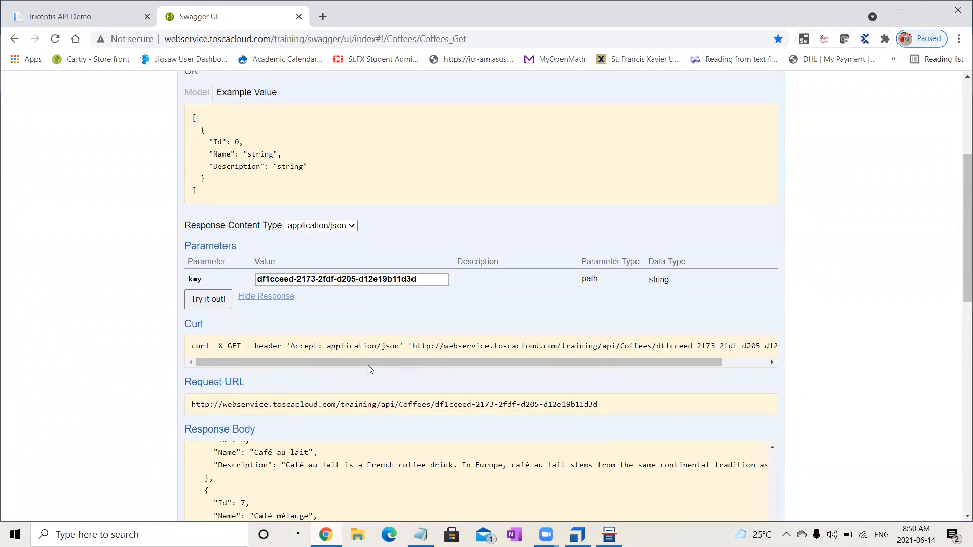
{"action": "left_click_drag", "start_coordinate": [414, 346], "coordinate": [429, 348]}
{"action": "left_click_drag", "start_coordinate": [436, 404], "coordinate": [176, 411]}
{"action": "key", "text": "ctrl+c"}
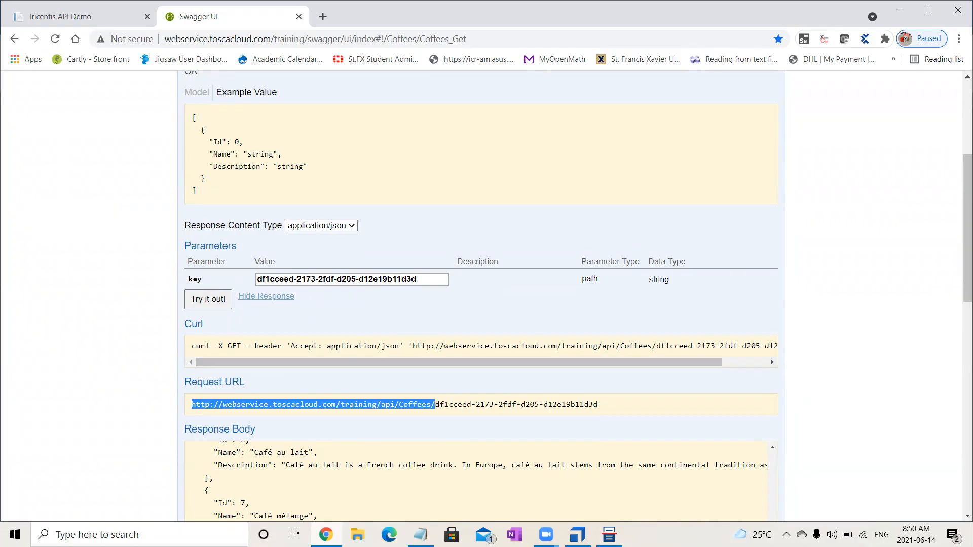
{"action": "key", "text": "alt+Tab"}
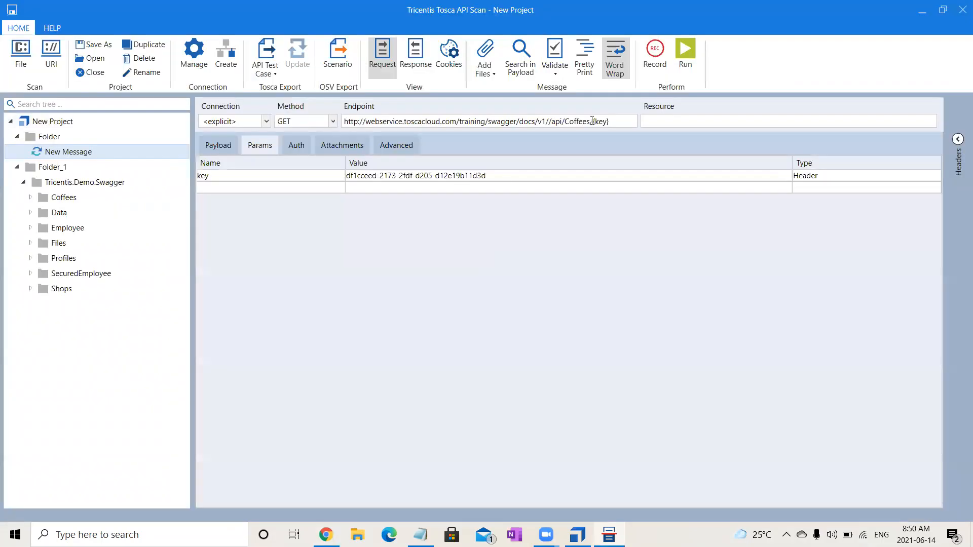
{"action": "left_click_drag", "start_coordinate": [591, 122], "coordinate": [330, 125]}
{"action": "key", "text": "ctrl+v"}
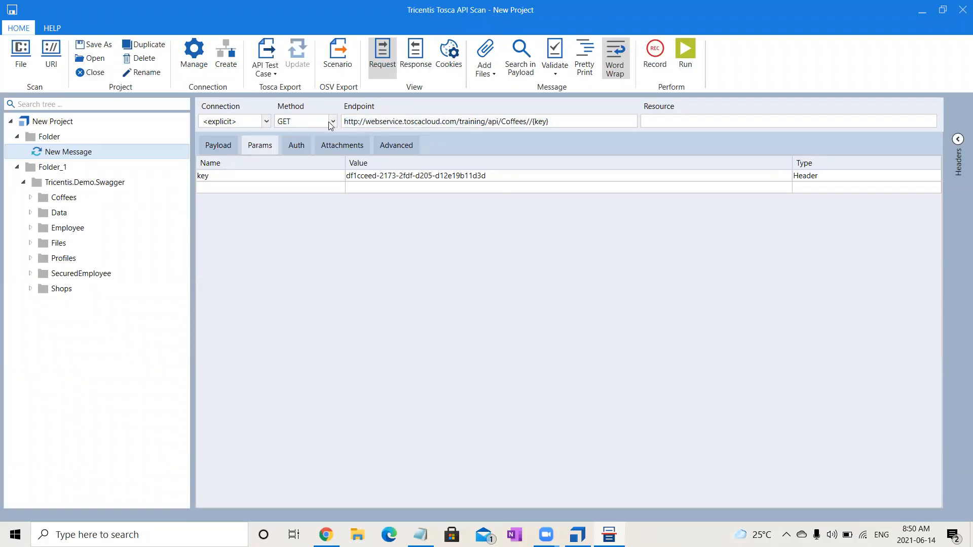
{"action": "key", "text": "BackSpace"}
{"action": "left_click", "coordinate": [694, 49]}
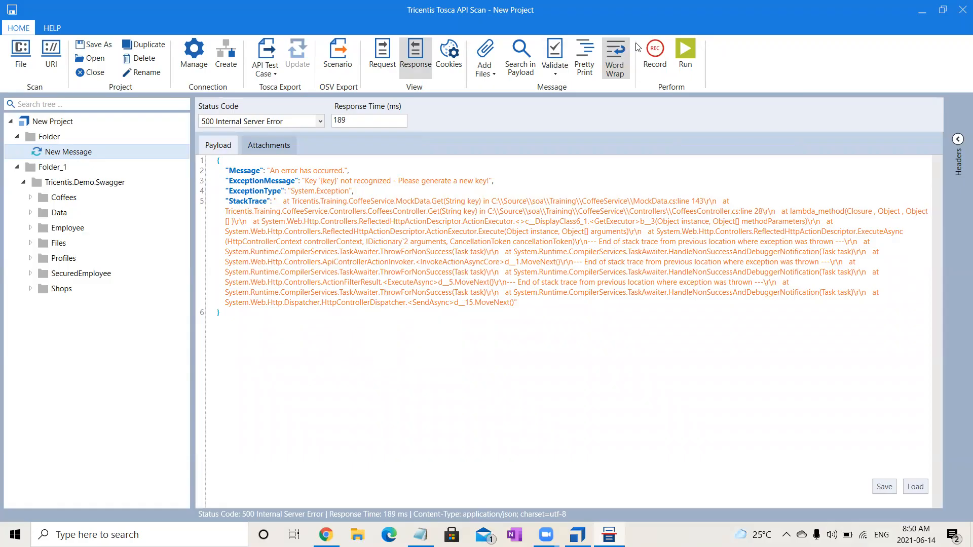
{"action": "left_click", "coordinate": [381, 57]}
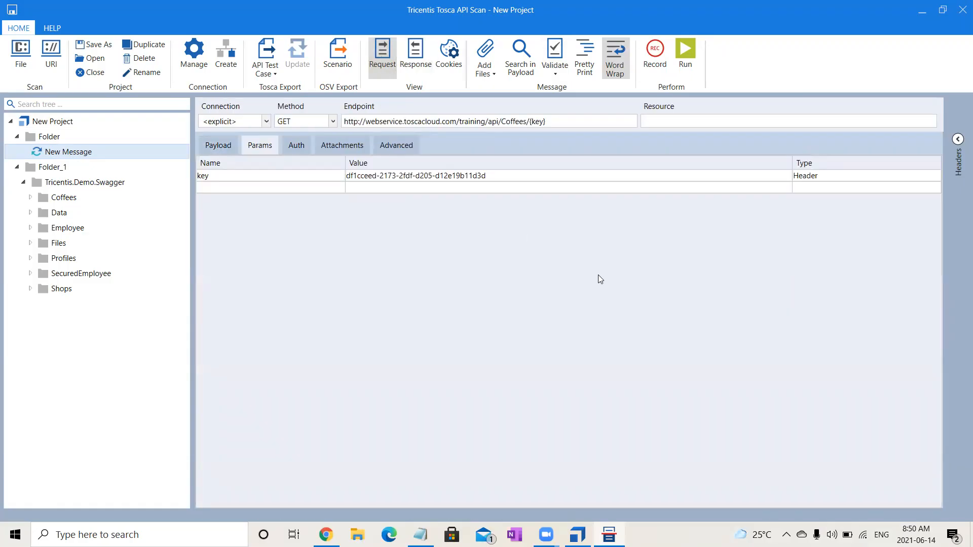
- Expand the scanned Coffees folder and open the GET Coffees_Get message under /{key}
{"action": "left_click", "coordinate": [31, 198]}
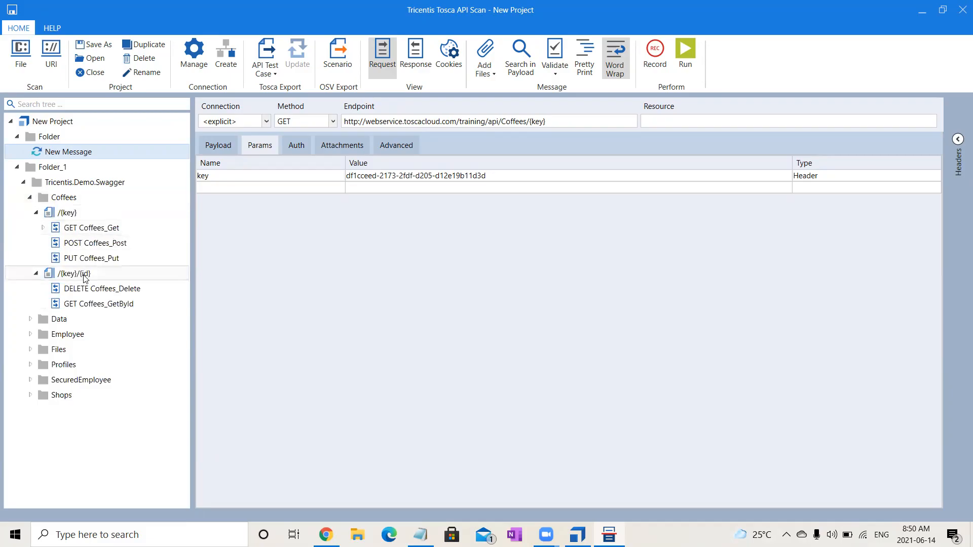
{"action": "left_click", "coordinate": [114, 231]}
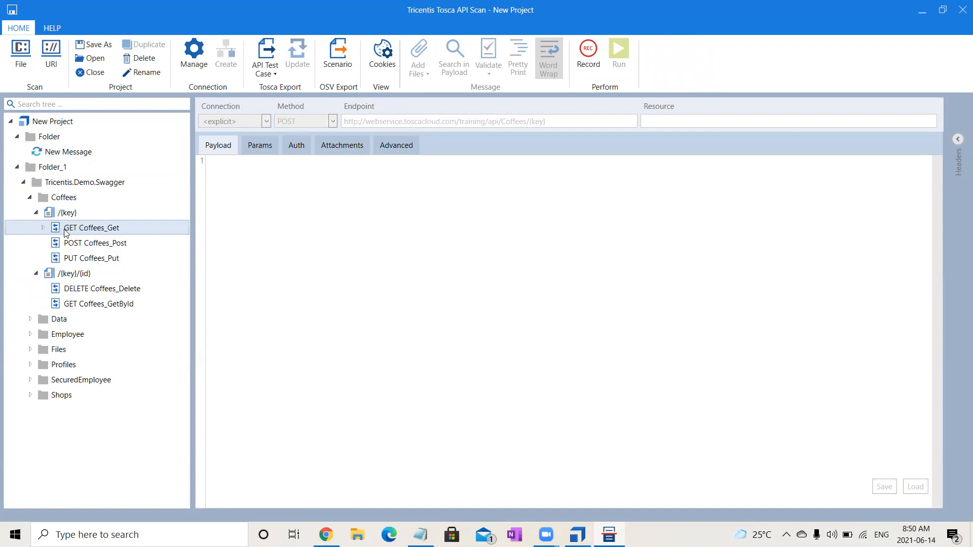
{"action": "left_click", "coordinate": [83, 229]}
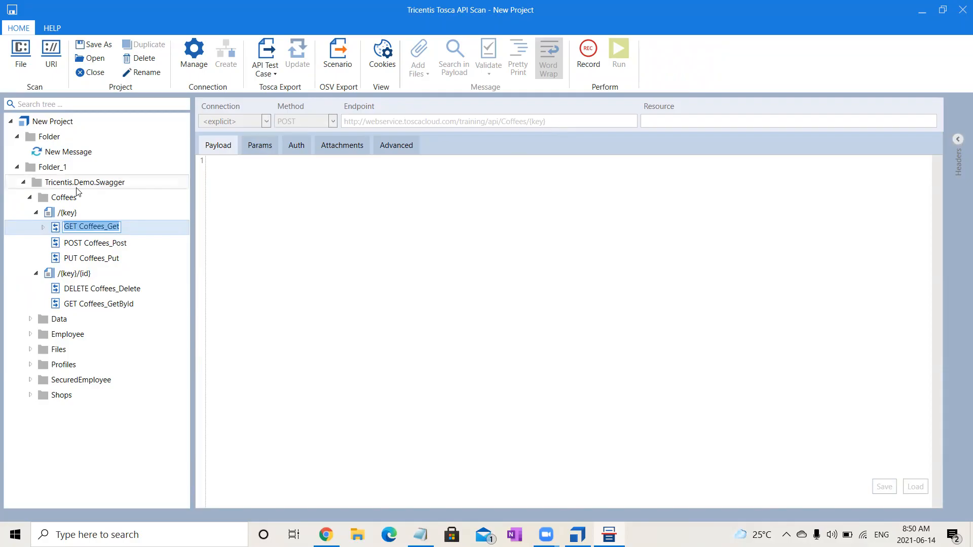
{"action": "left_click", "coordinate": [43, 228]}
{"action": "left_click", "coordinate": [106, 246]}
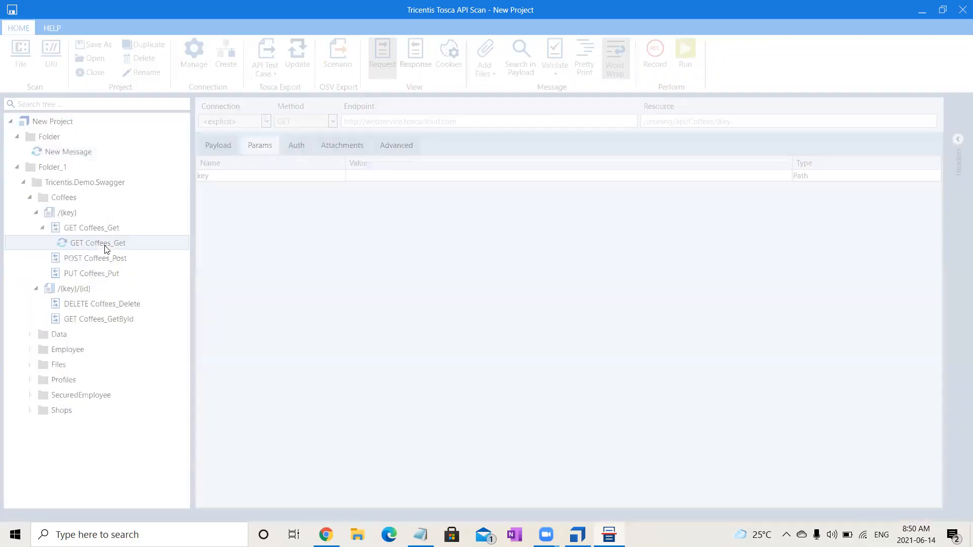
{"action": "left_click_drag", "start_coordinate": [462, 124], "coordinate": [324, 128]}
{"action": "key", "text": "ctrl+c"}
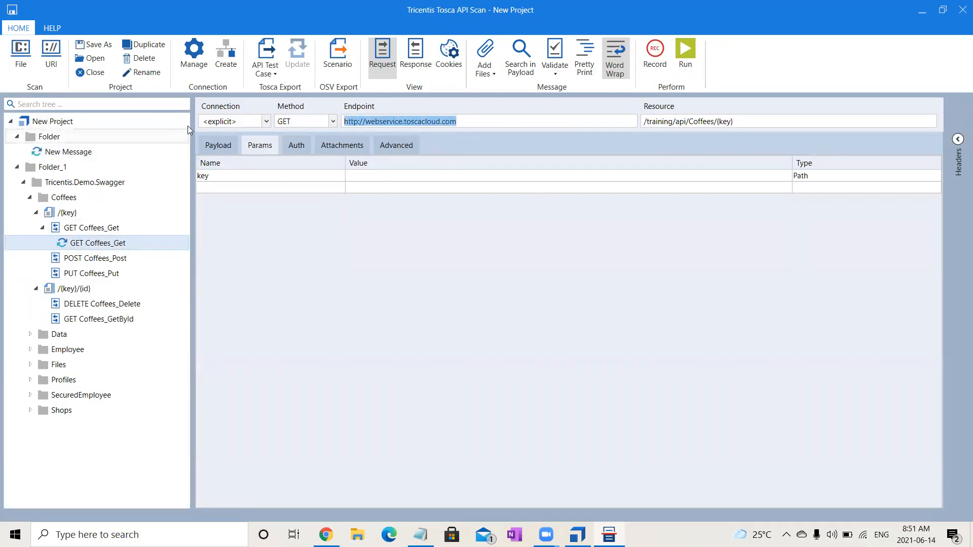
{"action": "left_click", "coordinate": [47, 154]}
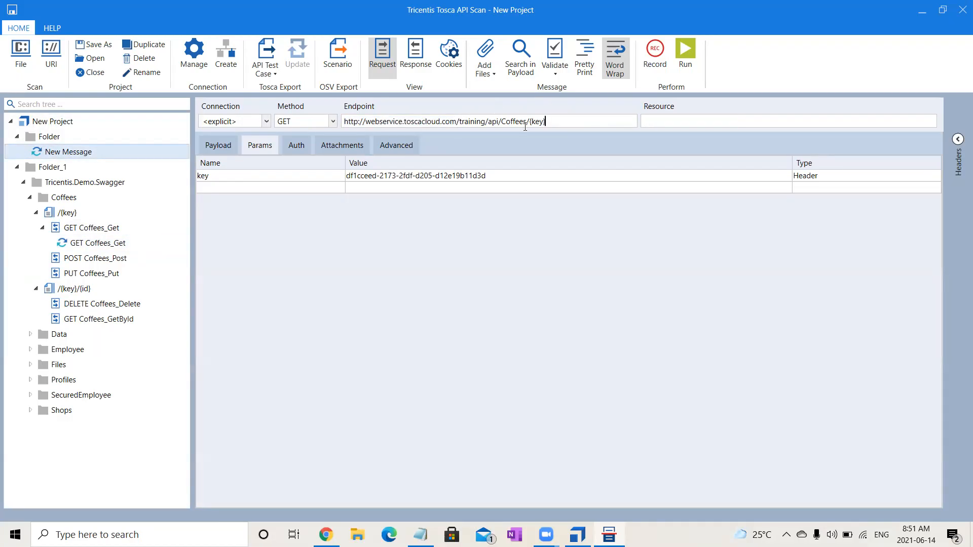
{"action": "key", "text": "ctrl+a"}
{"action": "key", "text": "ctrl+v"}
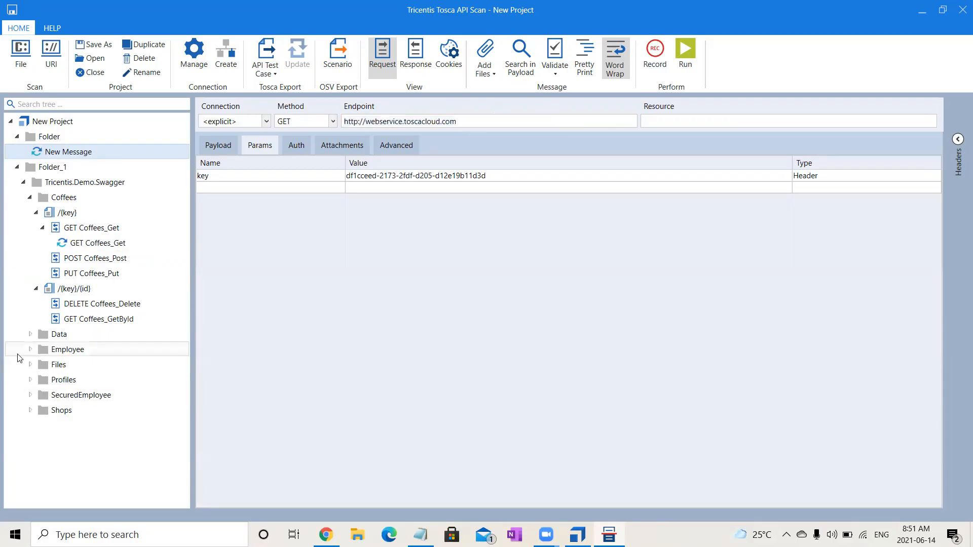
- Copy the GET Coffees_Get resource /training/api/Coffees/{key} and append it to New Message's endpoint
{"action": "left_click", "coordinate": [110, 247]}
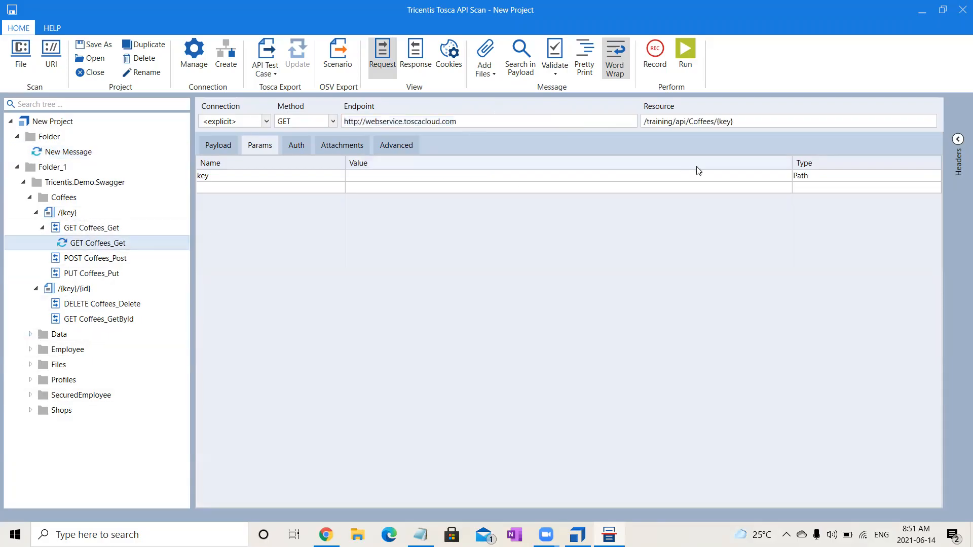
{"action": "left_click", "coordinate": [768, 123]}
{"action": "key", "text": "ctrl+a"}
{"action": "key", "text": "ctrl+c"}
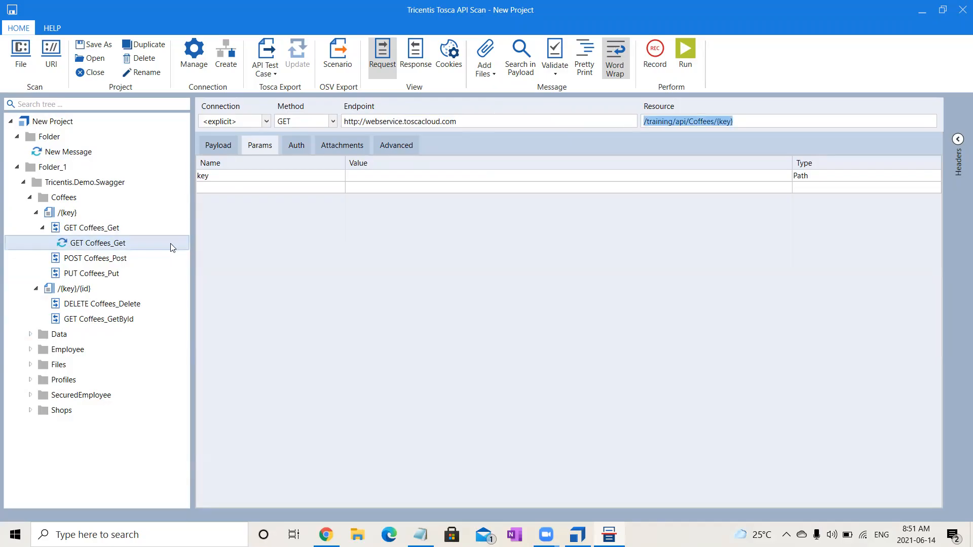
{"action": "left_click", "coordinate": [87, 154]}
{"action": "left_click", "coordinate": [542, 123]}
{"action": "key", "text": "ctrl+v"}
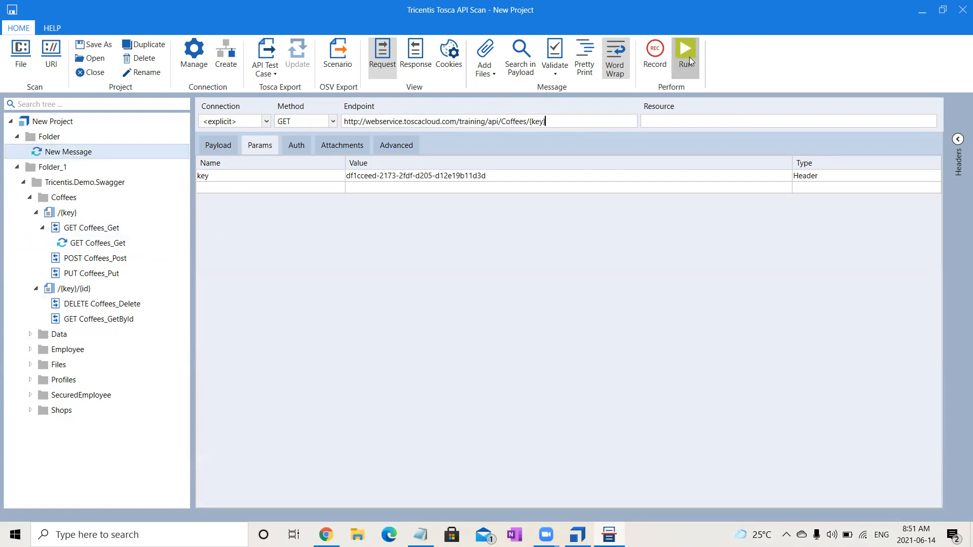
- Run New Message and open the GET Coffees_Get request to compare its parameters
{"action": "left_click", "coordinate": [674, 57]}
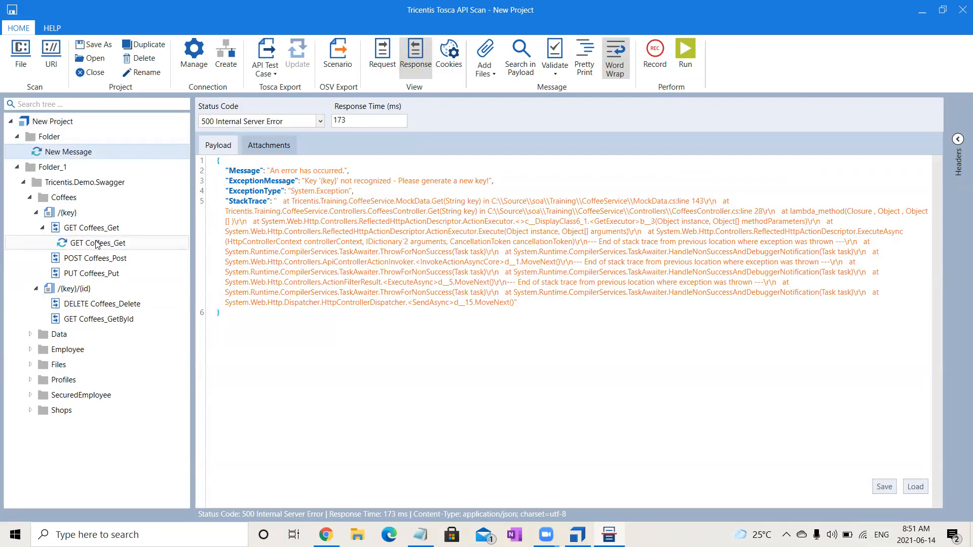
{"action": "left_click", "coordinate": [81, 246]}
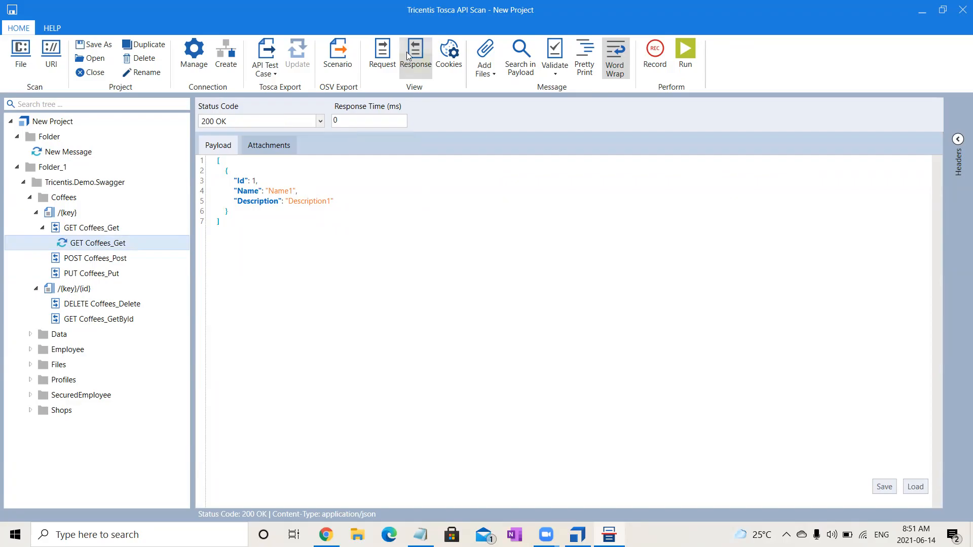
{"action": "left_click", "coordinate": [387, 61]}
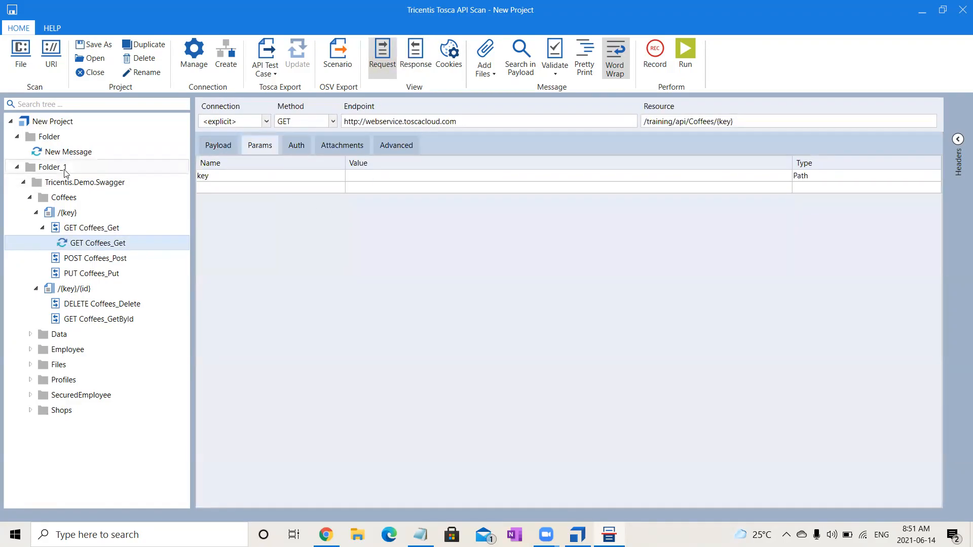
- Set the type of New Message's key parameter to Path, run the message, and return to its request
{"action": "left_click", "coordinate": [58, 152]}
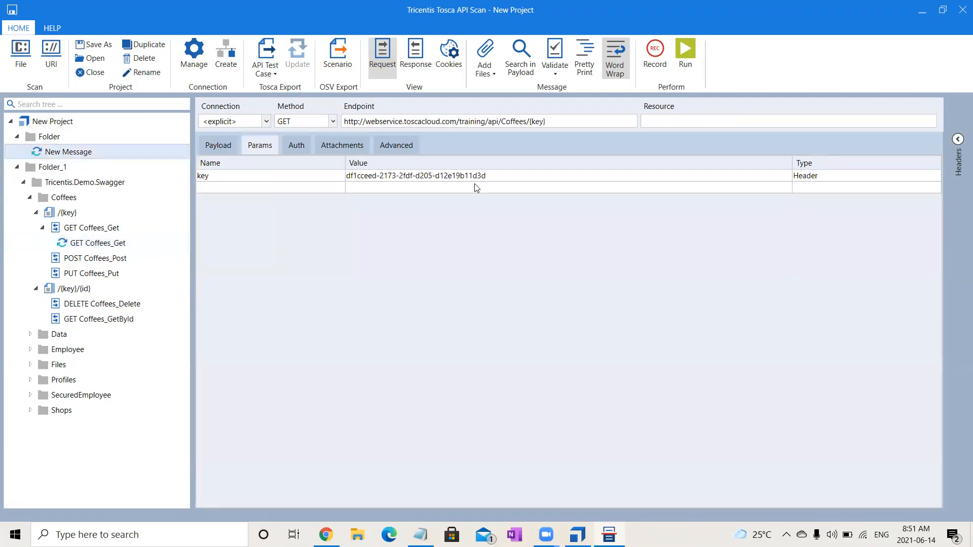
{"action": "left_click", "coordinate": [846, 178]}
{"action": "key", "text": "Down"}
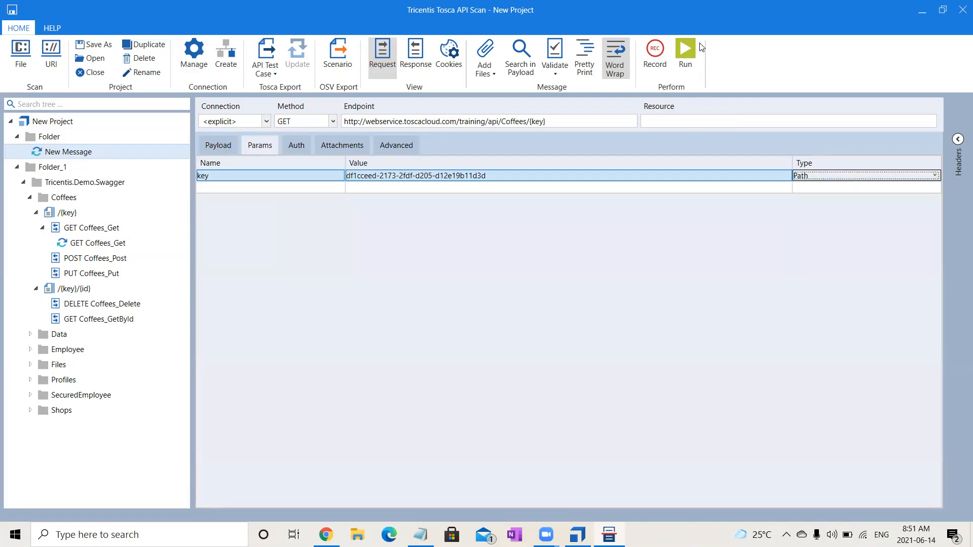
{"action": "left_click", "coordinate": [681, 51]}
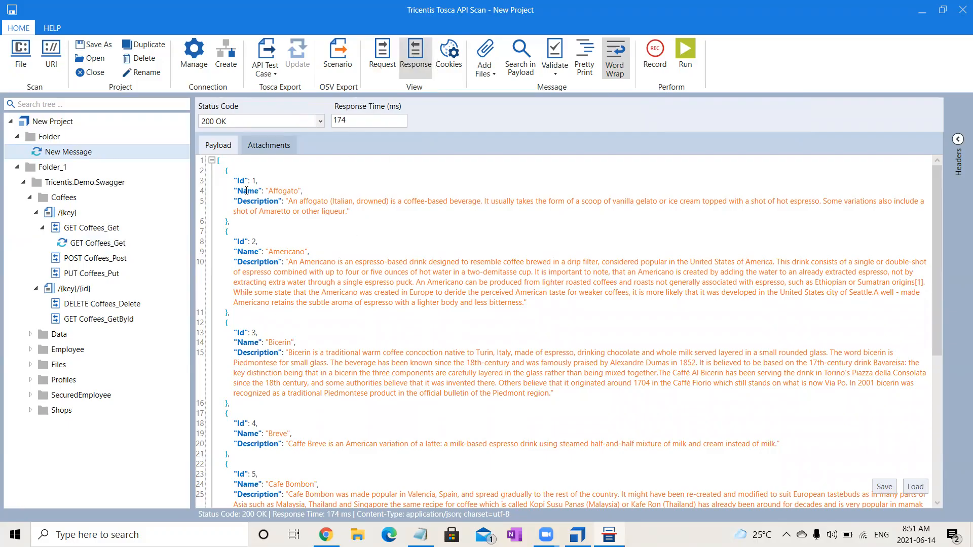
{"action": "left_click", "coordinate": [382, 55]}
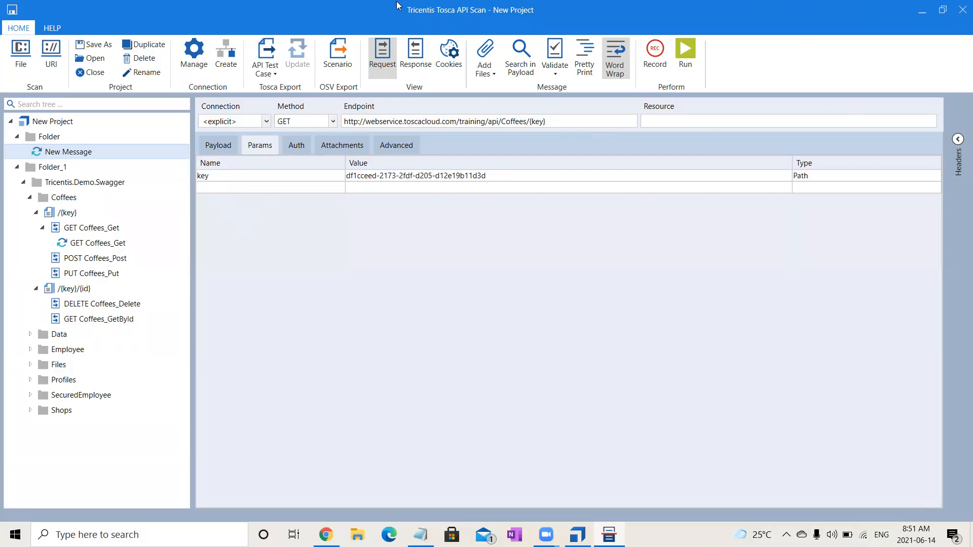
- Open New Message's response and look through the returned coffee list
{"action": "left_click", "coordinate": [416, 56]}
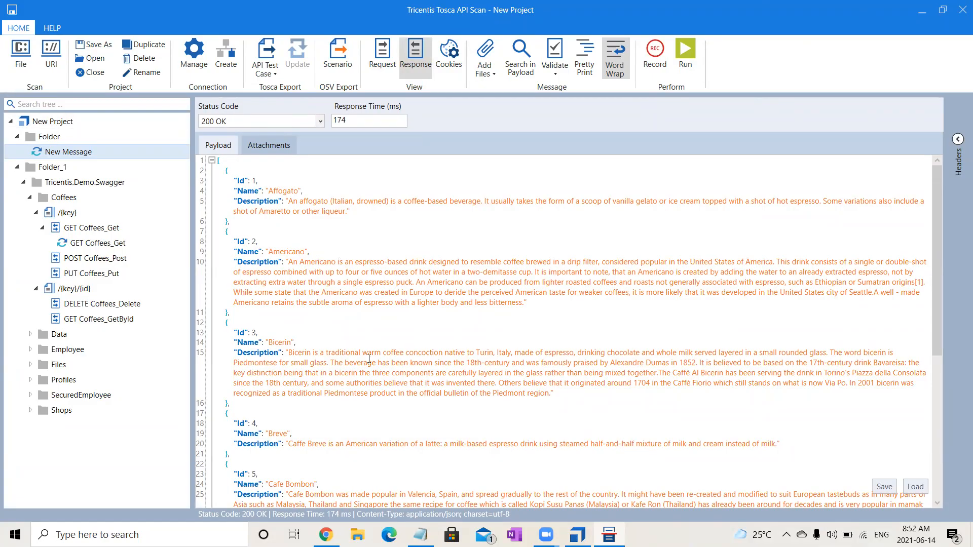
{"action": "left_click_drag", "start_coordinate": [941, 353], "coordinate": [957, 234]}
- Create a second message in Folder and name it POST
{"action": "left_click", "coordinate": [49, 139]}
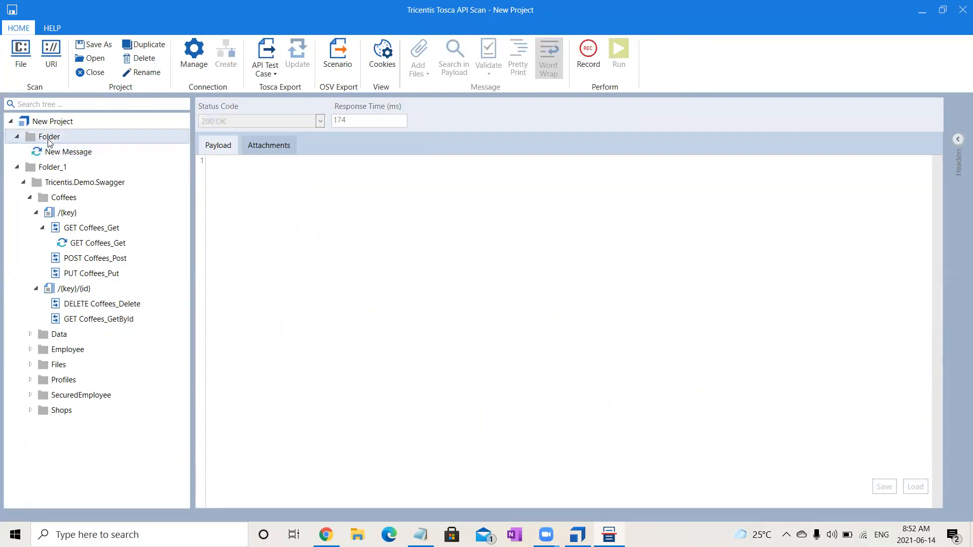
{"action": "right_click", "coordinate": [49, 140]}
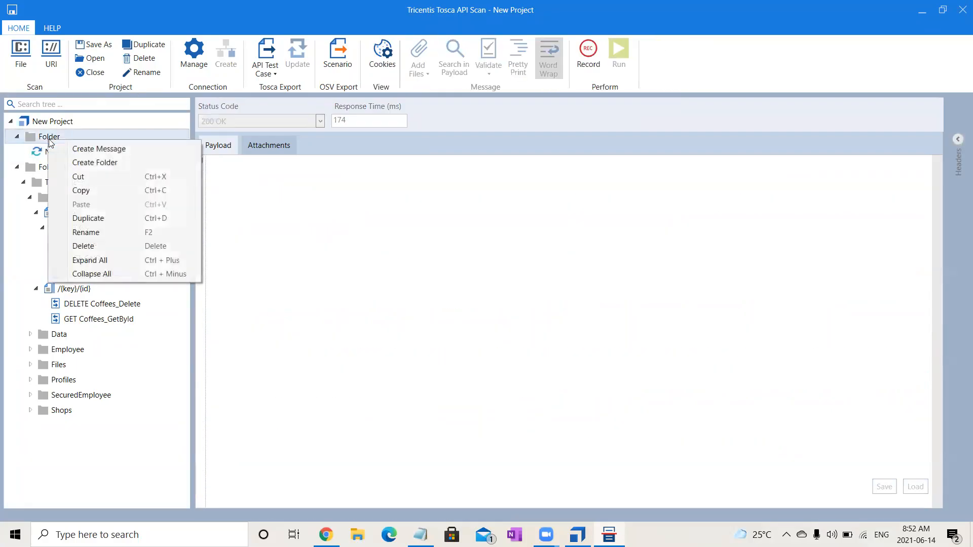
{"action": "left_click", "coordinate": [92, 149]}
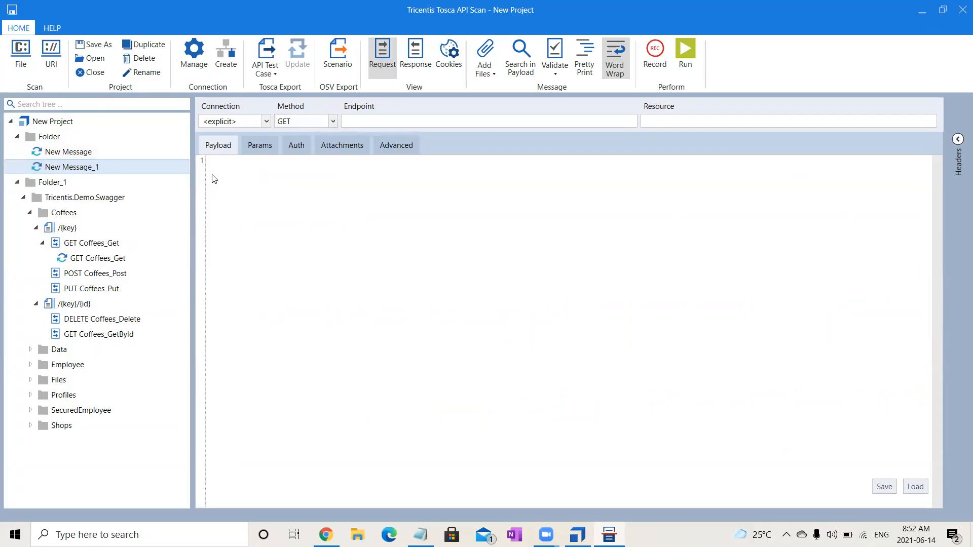
{"action": "left_click", "coordinate": [123, 167]}
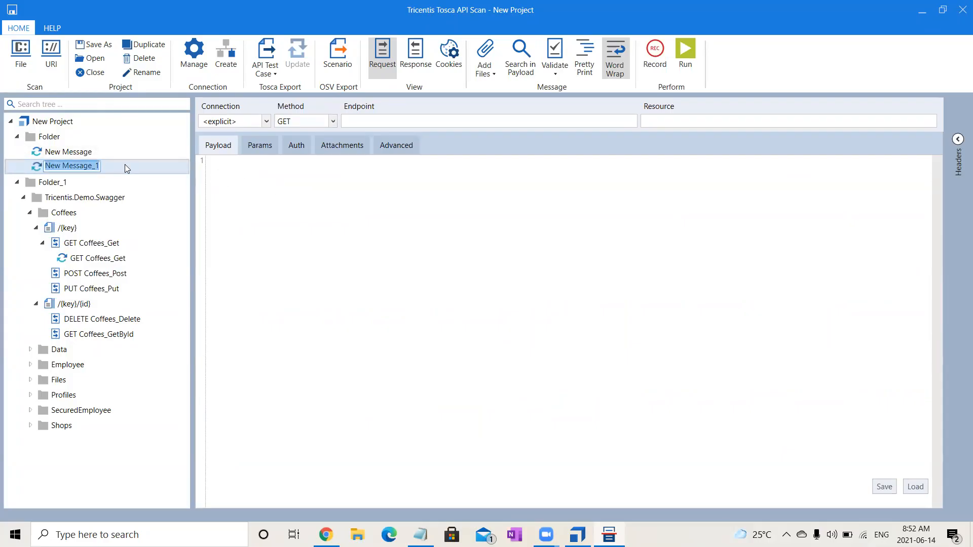
{"action": "type", "text": "POST"}
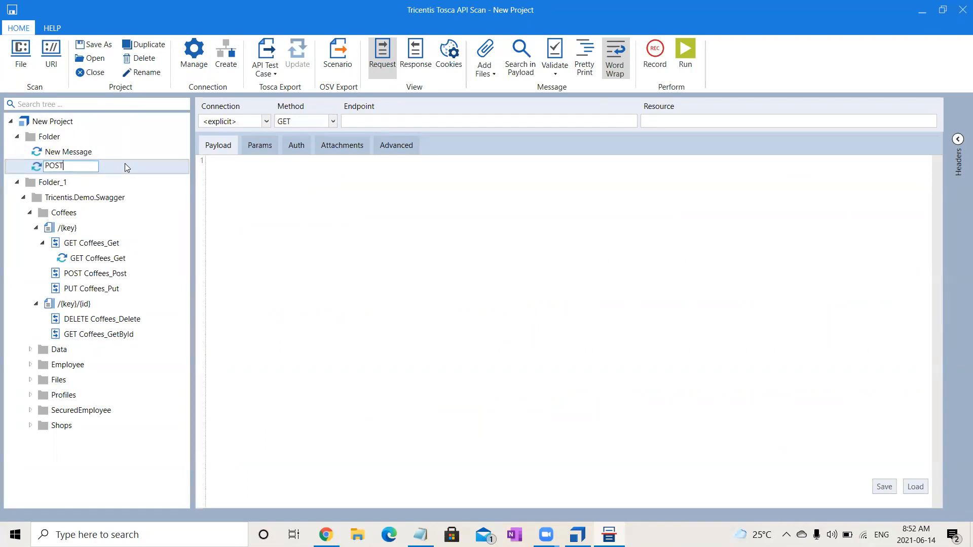
- Rename New Message as GET
{"action": "left_click", "coordinate": [53, 158]}
{"action": "left_click", "coordinate": [52, 157]}
{"action": "type", "text": "GET"}
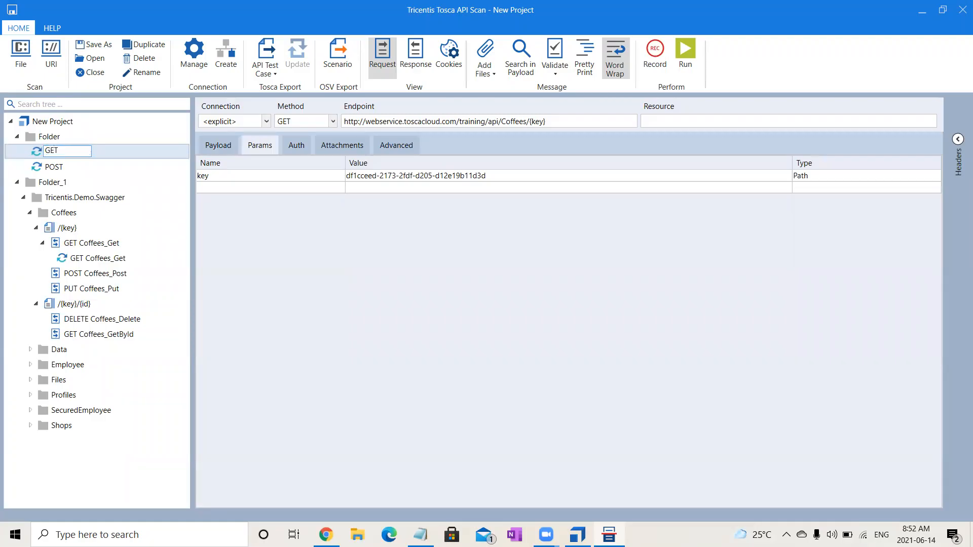
- Set the request method of the POST message in Folder to POST
{"action": "left_click", "coordinate": [52, 168]}
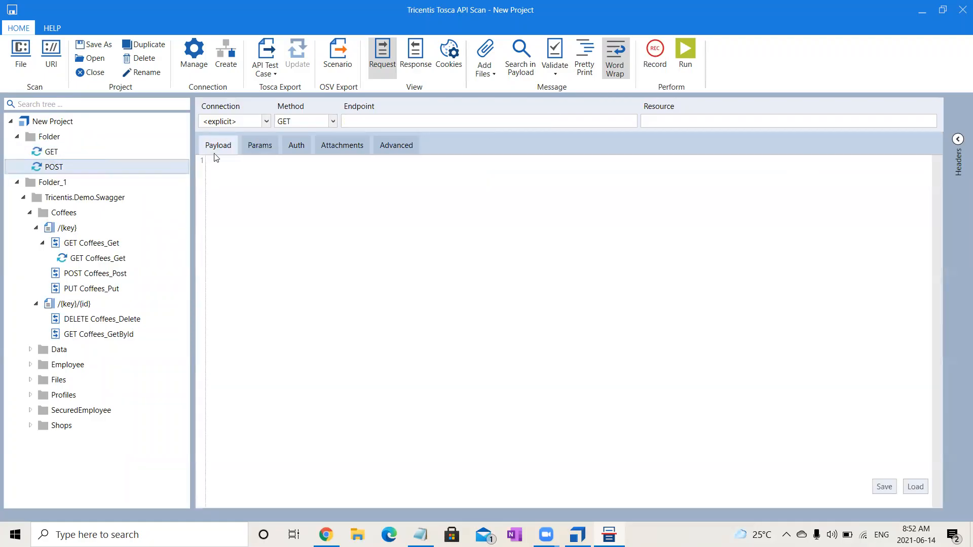
{"action": "left_click", "coordinate": [332, 121]}
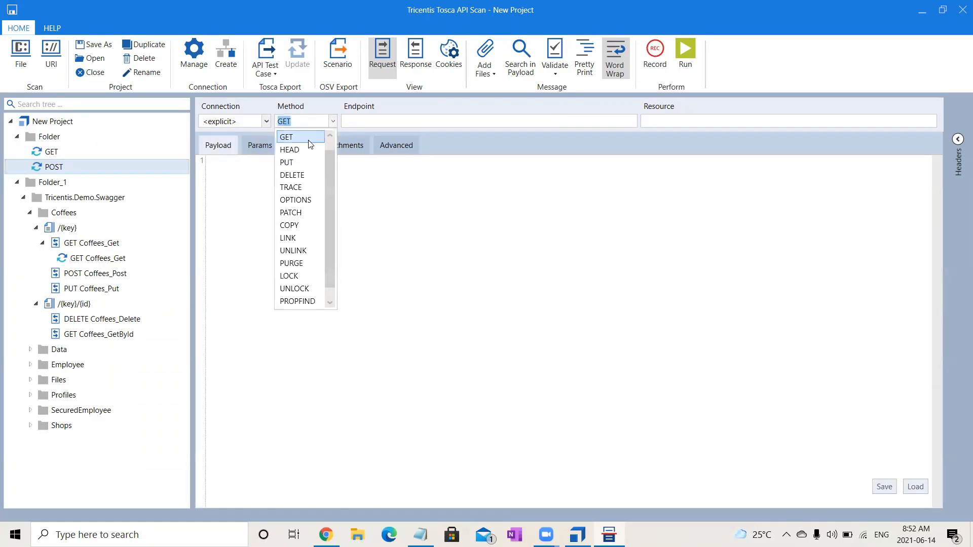
{"action": "scroll", "coordinate": [317, 150], "scroll_direction": "up", "scroll_amount": 1}
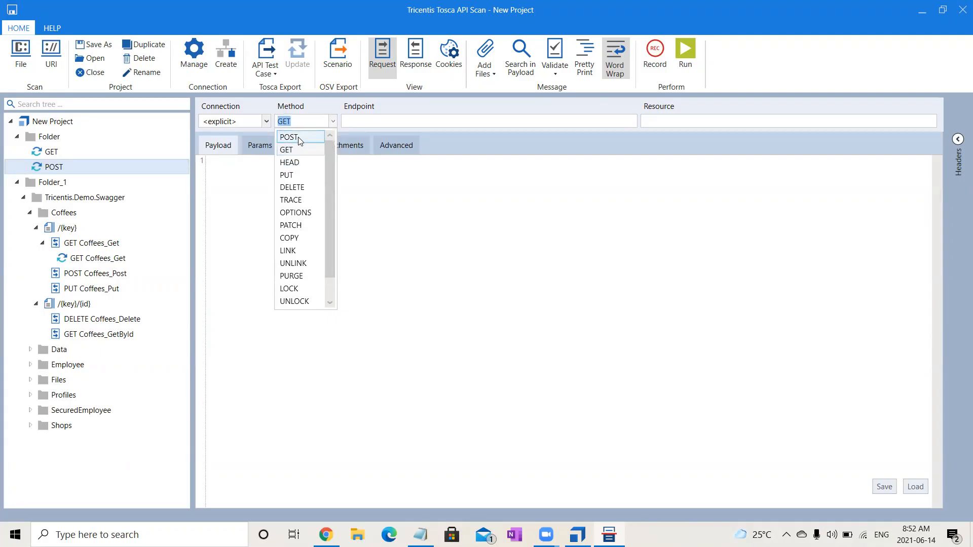
{"action": "left_click", "coordinate": [299, 137]}
{"action": "left_click", "coordinate": [51, 151]}
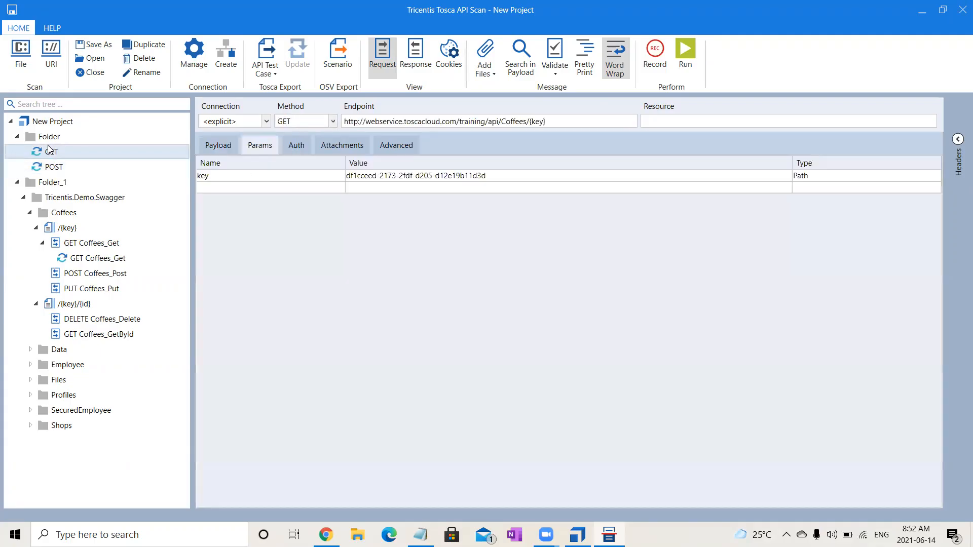
{"action": "left_click_drag", "start_coordinate": [545, 123], "coordinate": [325, 115]}
{"action": "key", "text": "ctrl+c"}
{"action": "left_click", "coordinate": [53, 167]}
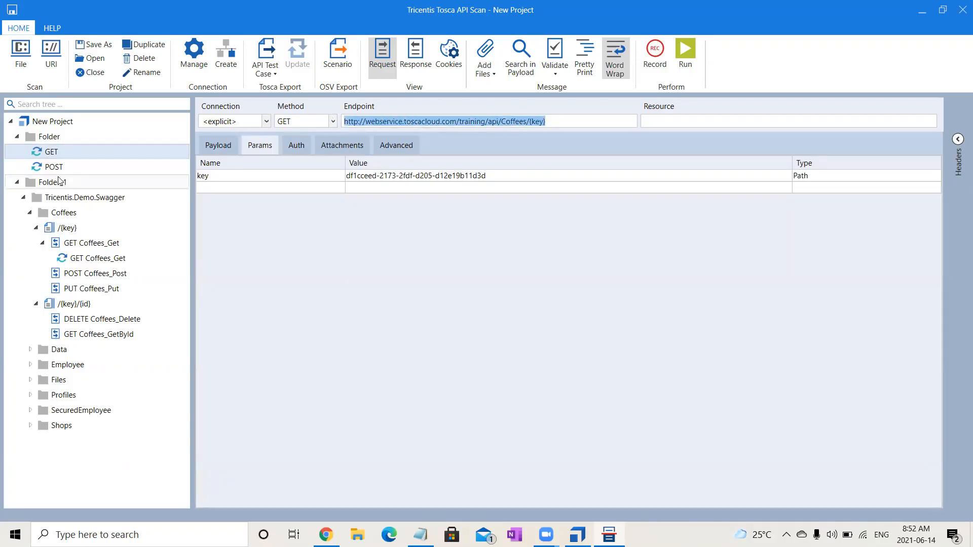
{"action": "key", "text": "ctrl+v"}
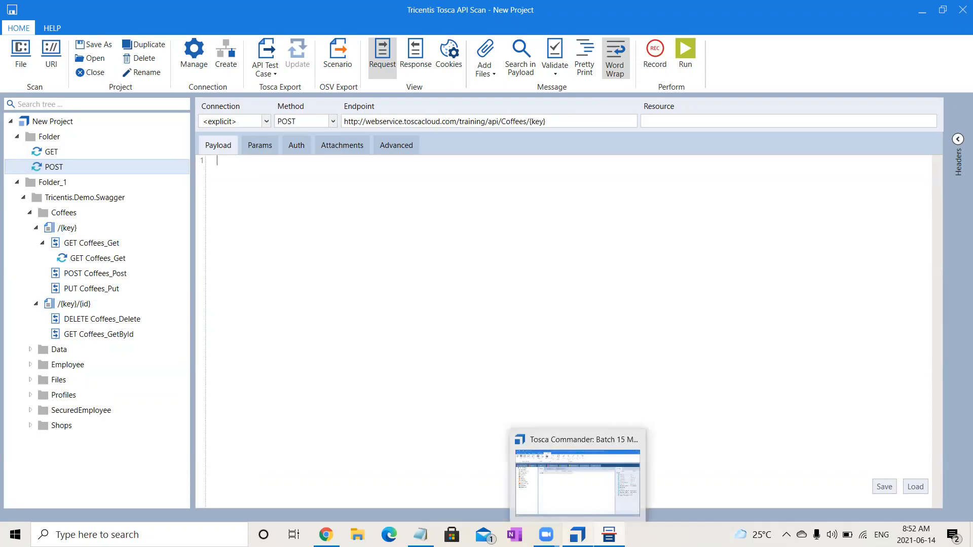
- Switch to Swagger UI in Chrome, copy the example JSON of POST /api/Coffees/{key}, and paste it into the POST message's payload in API Scan
{"action": "left_click", "coordinate": [326, 534]}
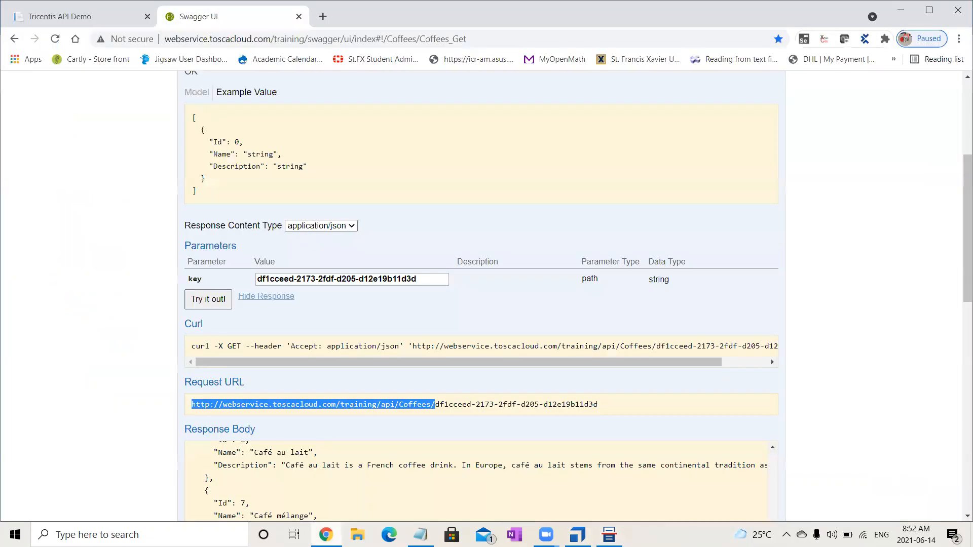
{"action": "scroll", "coordinate": [959, 286], "scroll_direction": "up", "scroll_amount": 3}
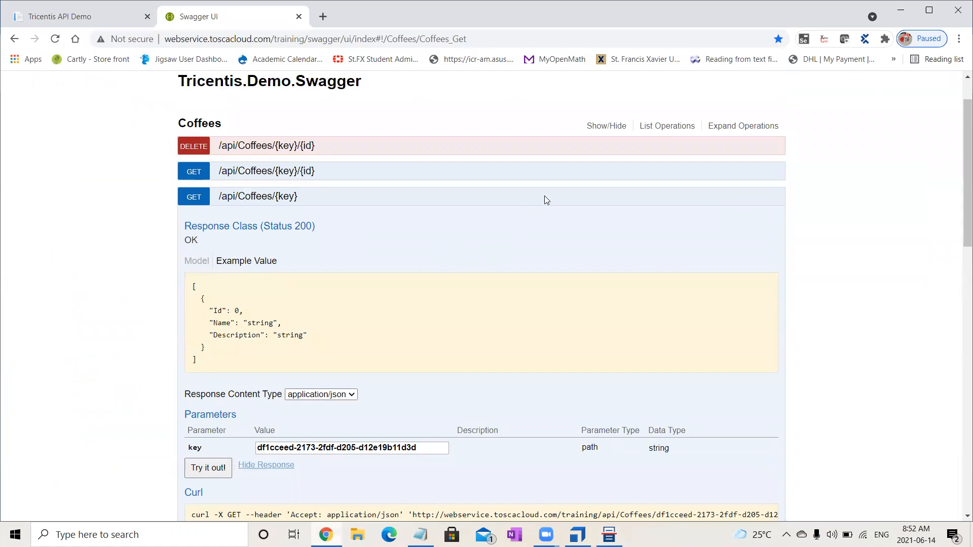
{"action": "left_click", "coordinate": [200, 201]}
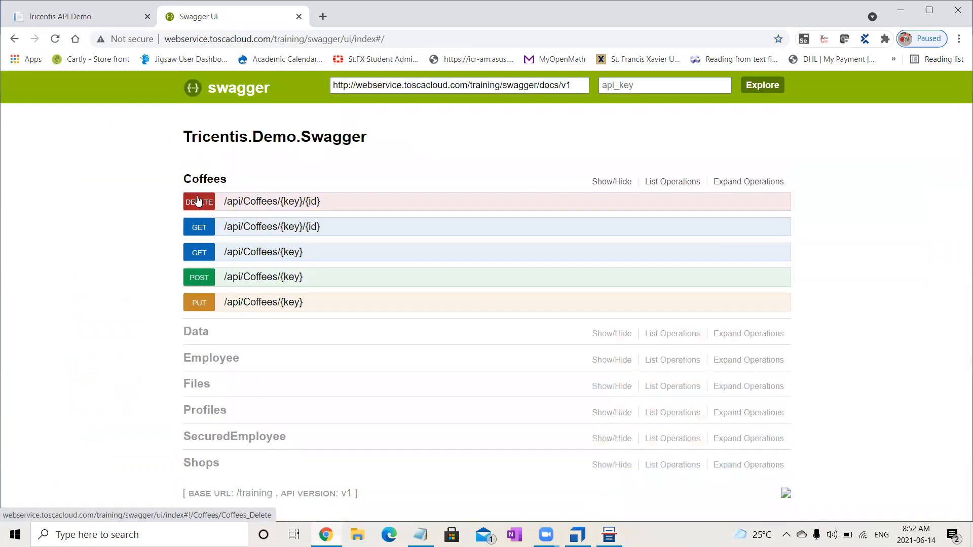
{"action": "left_click", "coordinate": [199, 277]}
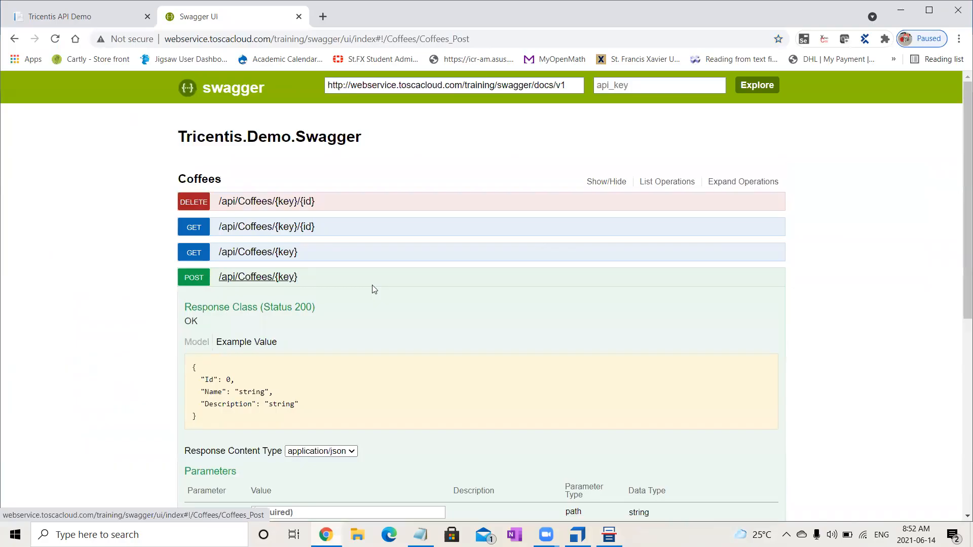
{"action": "left_click_drag", "start_coordinate": [198, 419], "coordinate": [192, 366]}
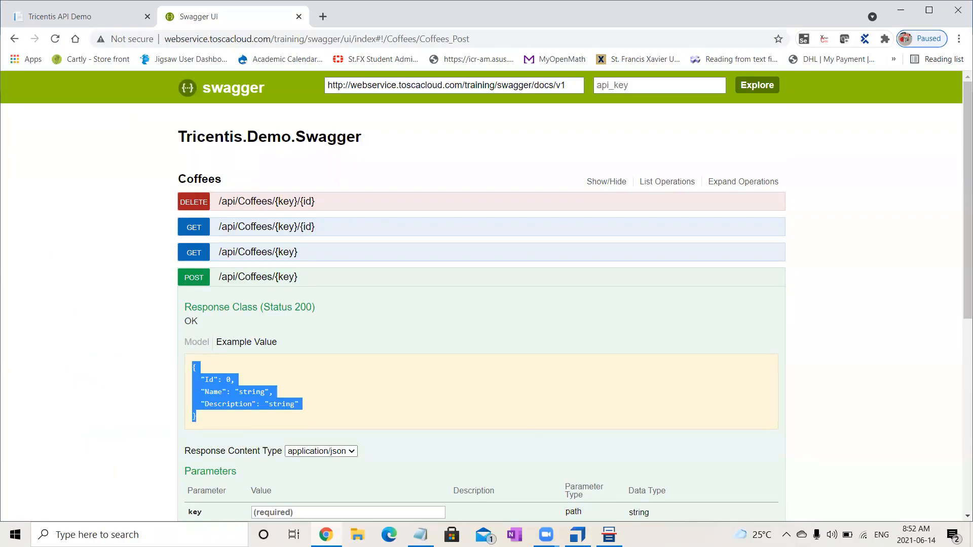
{"action": "key", "text": "alt+Tab"}
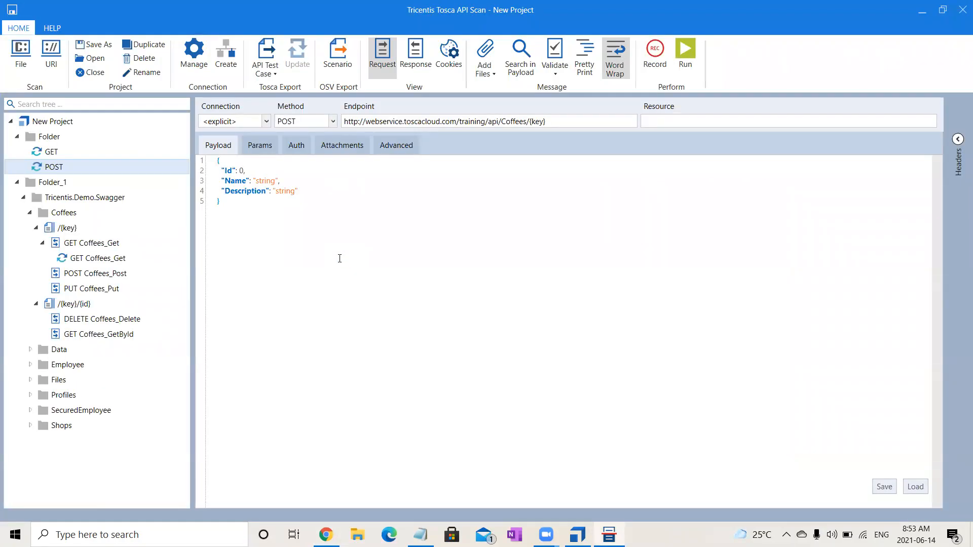
- Edit the POST message's payload to Id 10, Name "Oreo" and Description "Strong"
{"action": "double_click", "coordinate": [242, 171]}
{"action": "type", "text": "10,"}
{"action": "double_click", "coordinate": [278, 180]}
{"action": "type", "text": "Oreo"}
{"action": "left_click_drag", "start_coordinate": [276, 192], "coordinate": [297, 197]}
{"action": "type", "text": "Strong"}
- Check the GET message's parameters and try to add a parameter named key to the POST message
{"action": "left_click", "coordinate": [261, 147]}
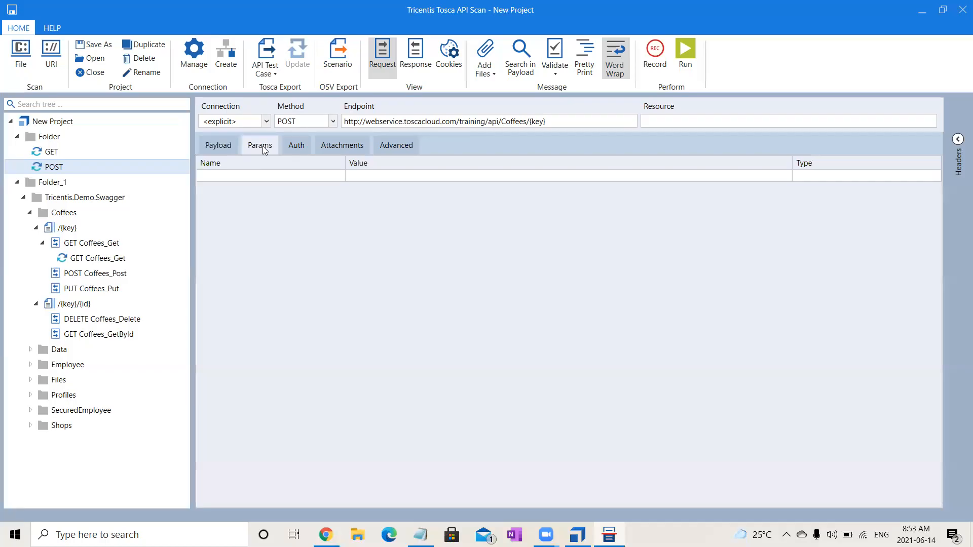
{"action": "left_click", "coordinate": [46, 152]}
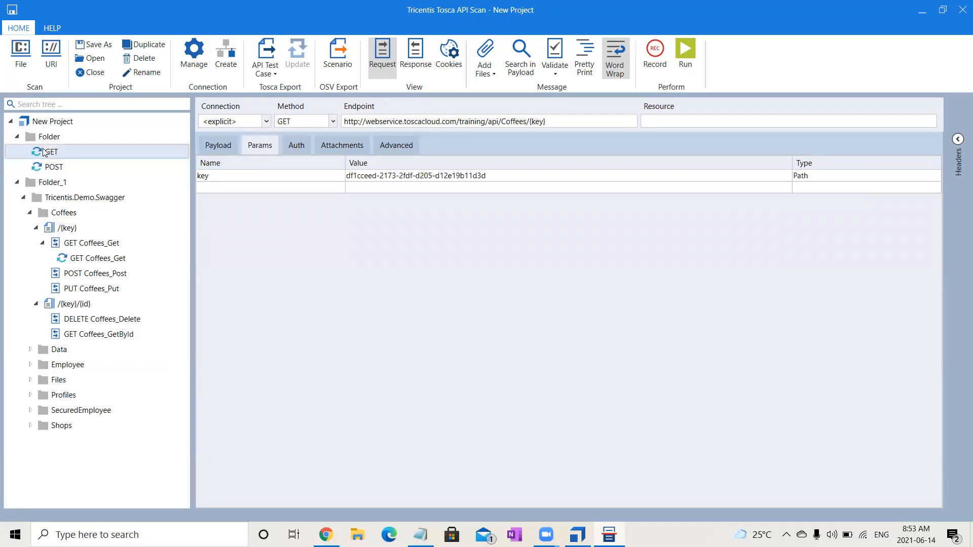
{"action": "left_click", "coordinate": [255, 177]}
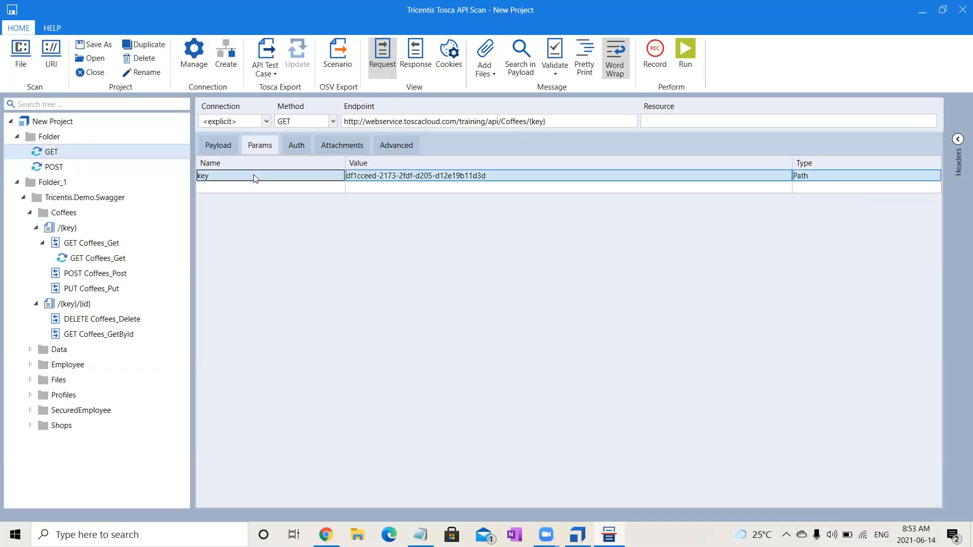
{"action": "left_click", "coordinate": [152, 166]}
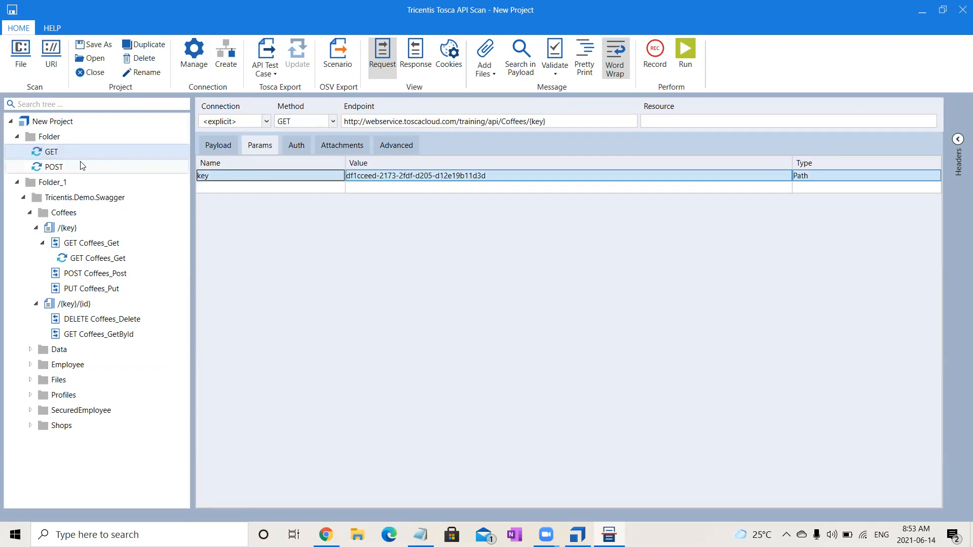
{"action": "left_click", "coordinate": [268, 152]}
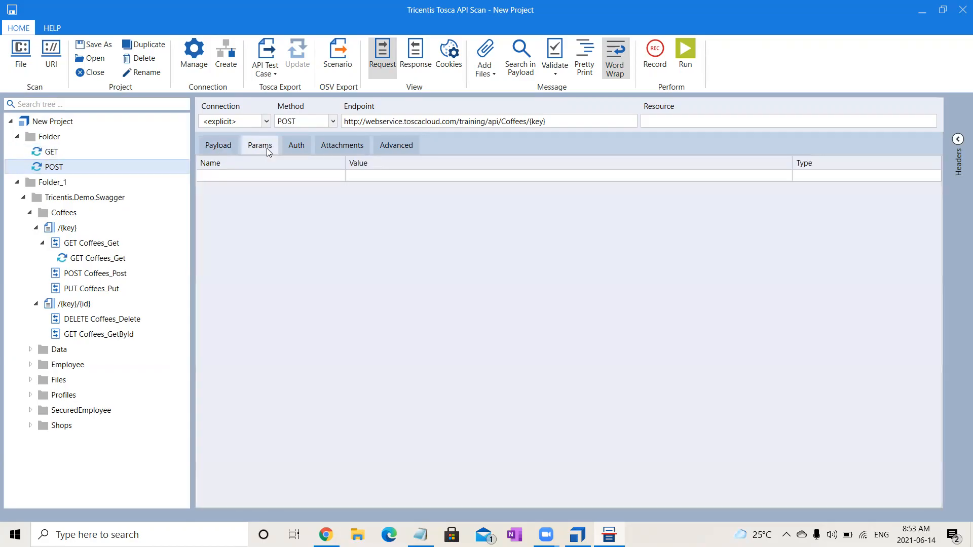
{"action": "left_click", "coordinate": [261, 178]}
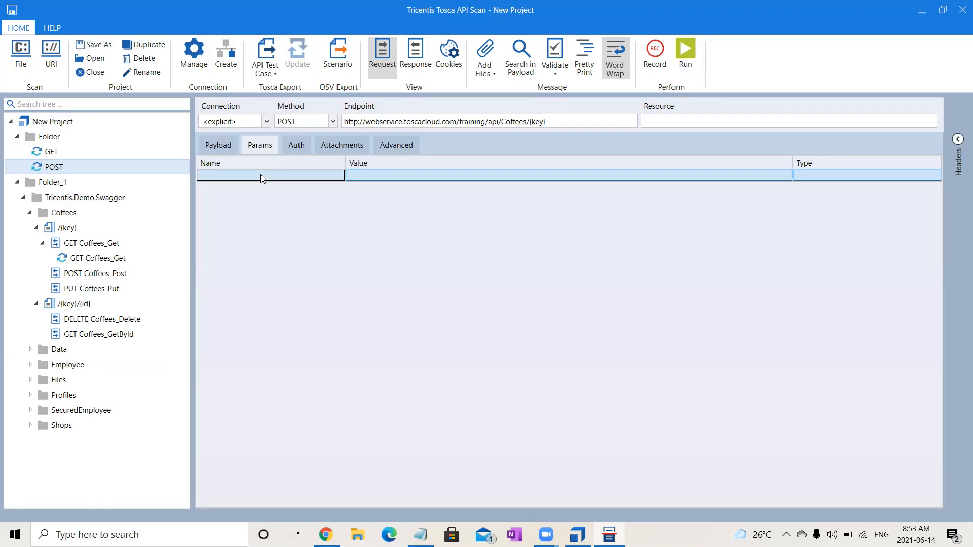
{"action": "left_click", "coordinate": [262, 176]}
{"action": "type", "text": "key"}
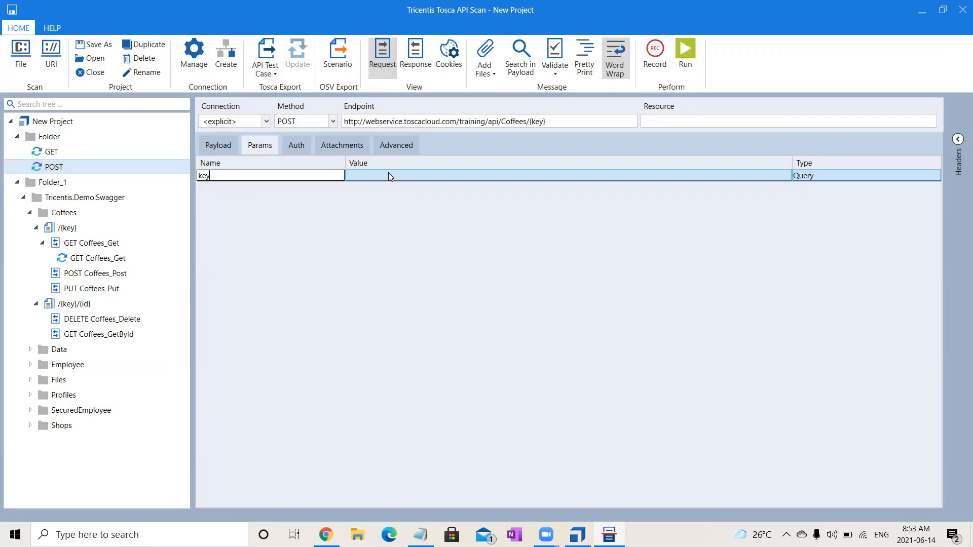
- Copy the key parameter's value from the GET message and return to the POST message's parameters
{"action": "left_click", "coordinate": [97, 152]}
{"action": "left_click", "coordinate": [512, 179]}
{"action": "left_click_drag", "start_coordinate": [512, 179], "coordinate": [287, 186]}
{"action": "key", "text": "ctrl+c"}
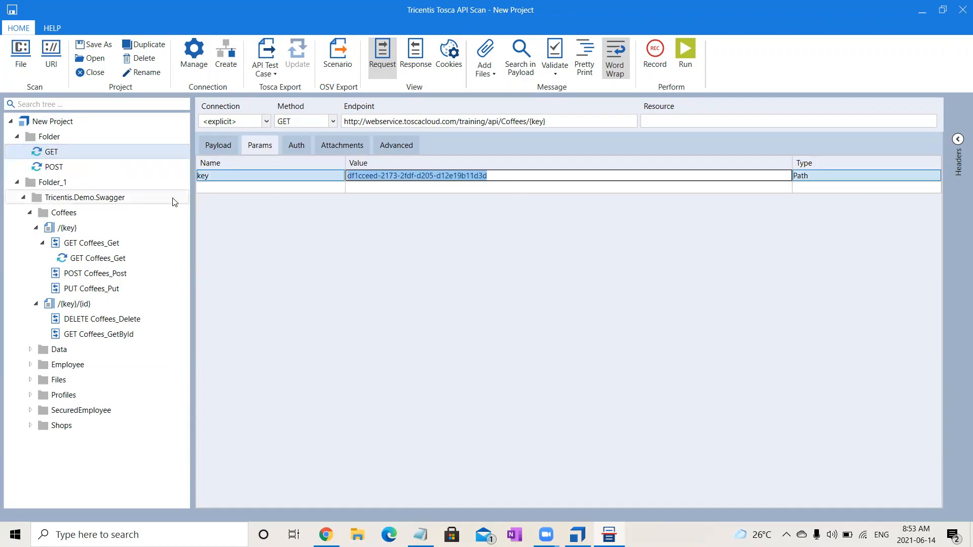
{"action": "left_click", "coordinate": [59, 168]}
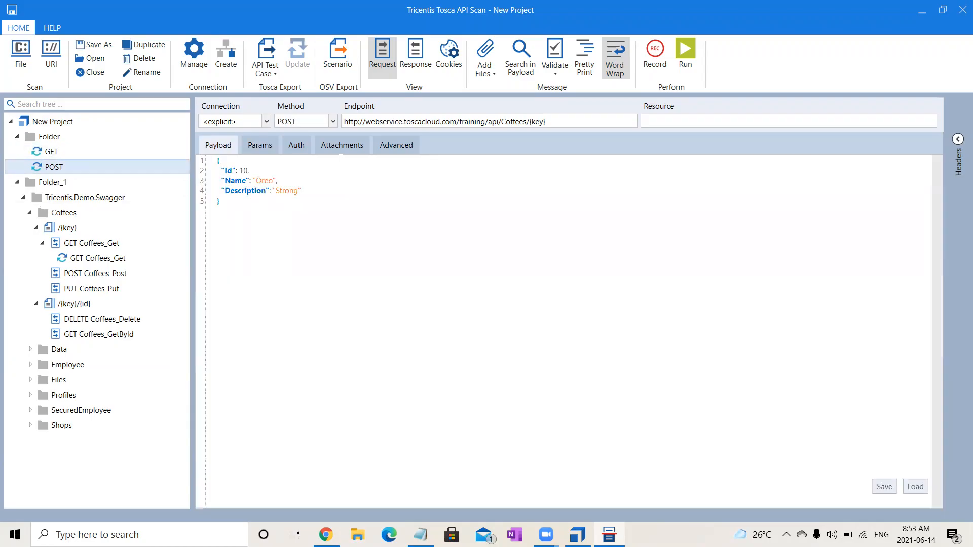
{"action": "left_click", "coordinate": [265, 149]}
- Add a parameter named key to the POST message, paste the copied API key as its value, and set its type to Path
{"action": "left_click", "coordinate": [390, 180]}
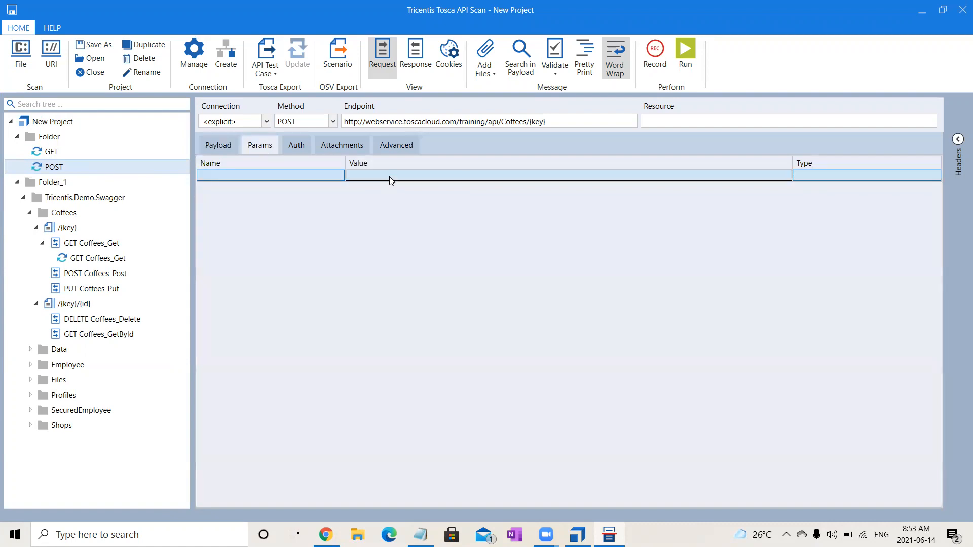
{"action": "left_click", "coordinate": [277, 177]}
{"action": "left_click", "coordinate": [278, 177]}
{"action": "type", "text": "ke"}
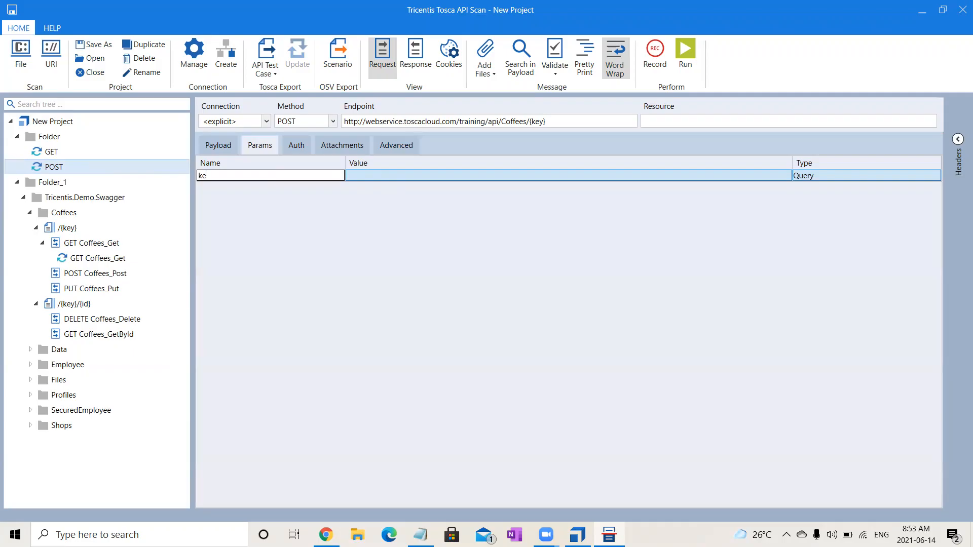
{"action": "type", "text": "y"}
{"action": "left_click", "coordinate": [378, 177]}
{"action": "key", "text": "ctrl+v"}
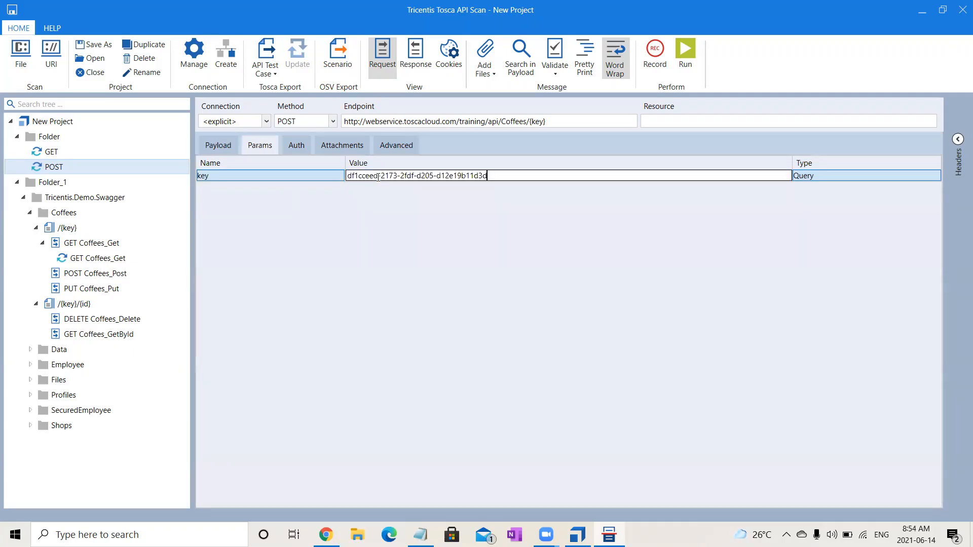
{"action": "left_click", "coordinate": [835, 174]}
{"action": "key", "text": "Down"}
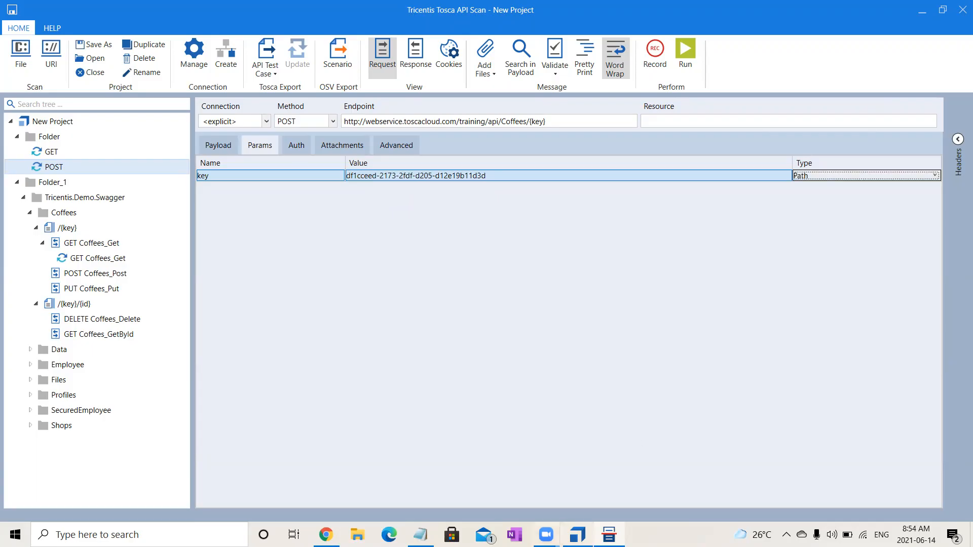
- Switch to Swagger UI in Chrome and try out POST /api/Coffees/{key} with its parameters left empty
{"action": "left_click", "coordinate": [326, 535]}
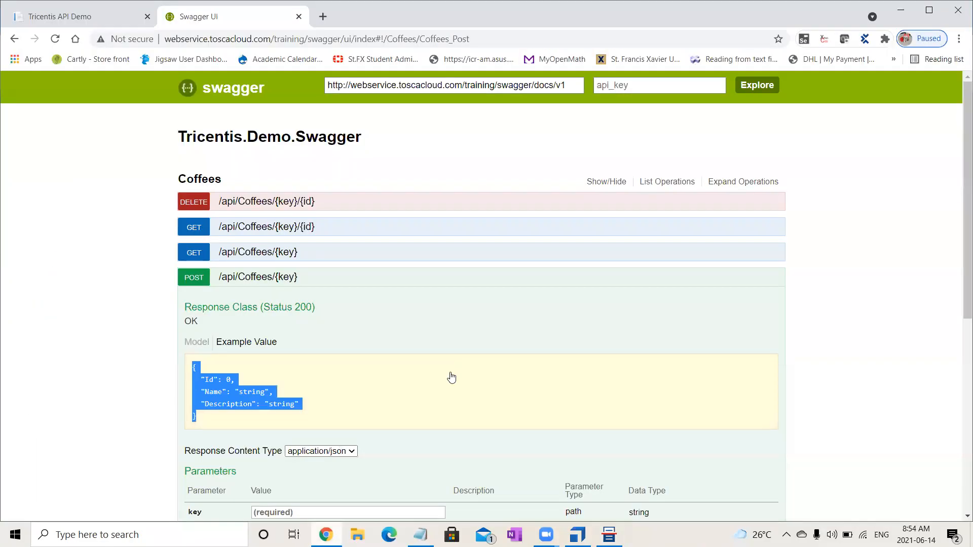
{"action": "left_click_drag", "start_coordinate": [958, 274], "coordinate": [960, 372]}
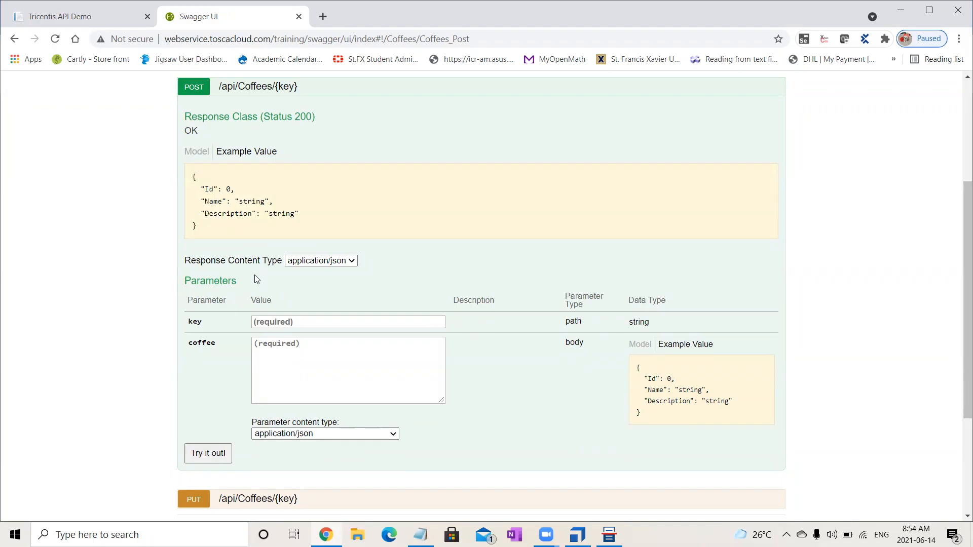
{"action": "left_click", "coordinate": [210, 455]}
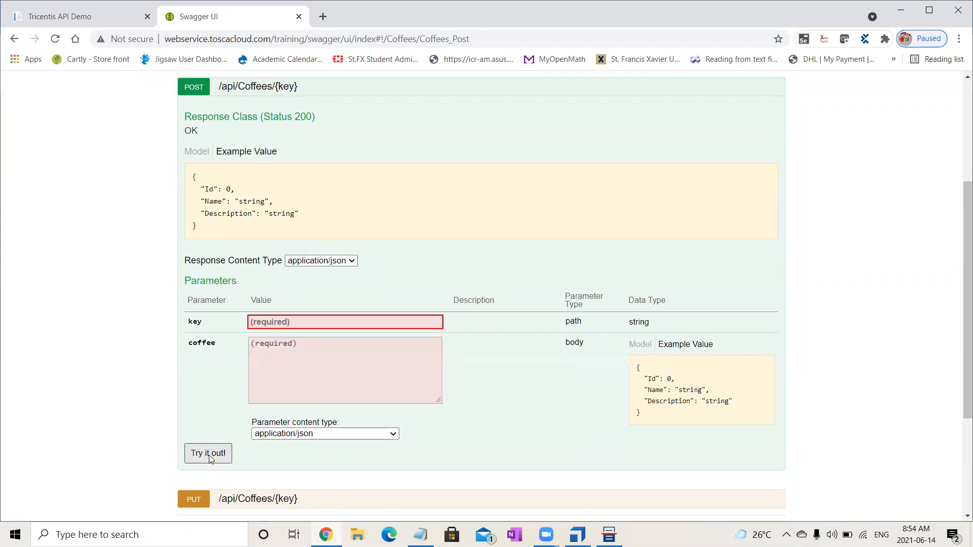
- Paste the API key into POST /api/Coffees/{key}'s key parameter and copy the response class's example JSON into the coffee body
{"action": "left_click", "coordinate": [305, 323]}
{"action": "type", "text": "df1cceed-21f3-2fdf-d205-d12e19b11d3d"}
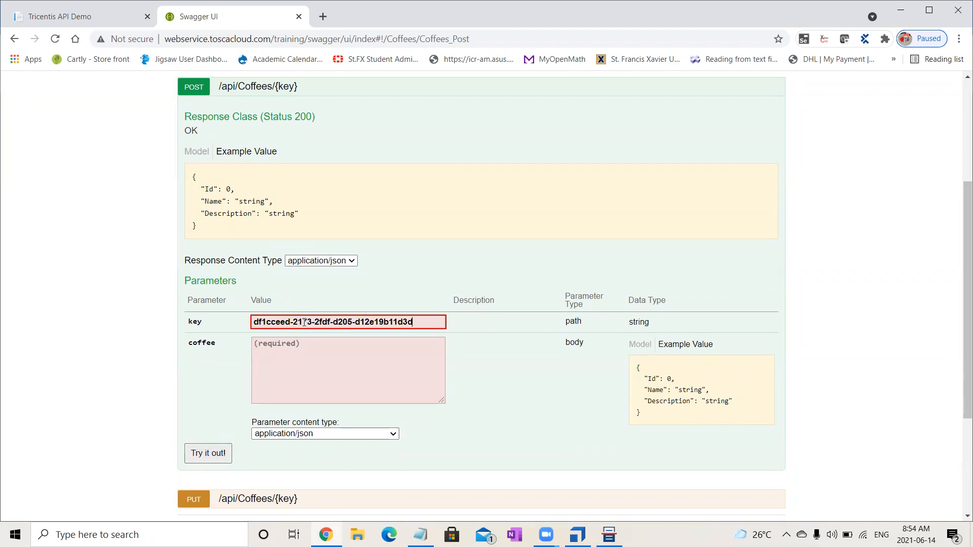
{"action": "left_click_drag", "start_coordinate": [196, 226], "coordinate": [191, 176]}
{"action": "key", "text": "ctrl+c"}
{"action": "left_click", "coordinate": [300, 361]}
{"action": "key", "text": "ctrl+v"}
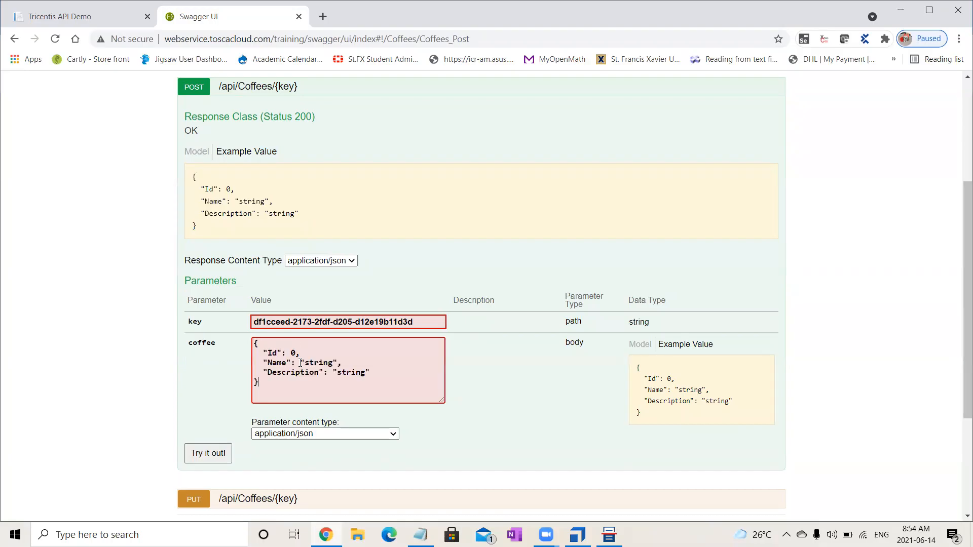
- Set the coffee body's Id to 11, its Name to a person's name and Description to "strooooong", and try out the request
{"action": "double_click", "coordinate": [293, 353]}
{"action": "type", "text": "11"}
{"action": "left_click_drag", "start_coordinate": [304, 363], "coordinate": [336, 364]}
{"action": "type", "text": "Ramya"}
{"action": "left_click", "coordinate": [355, 372]}
{"action": "key", "text": "BackSpace"}
{"action": "type", "text": "ooooo"}
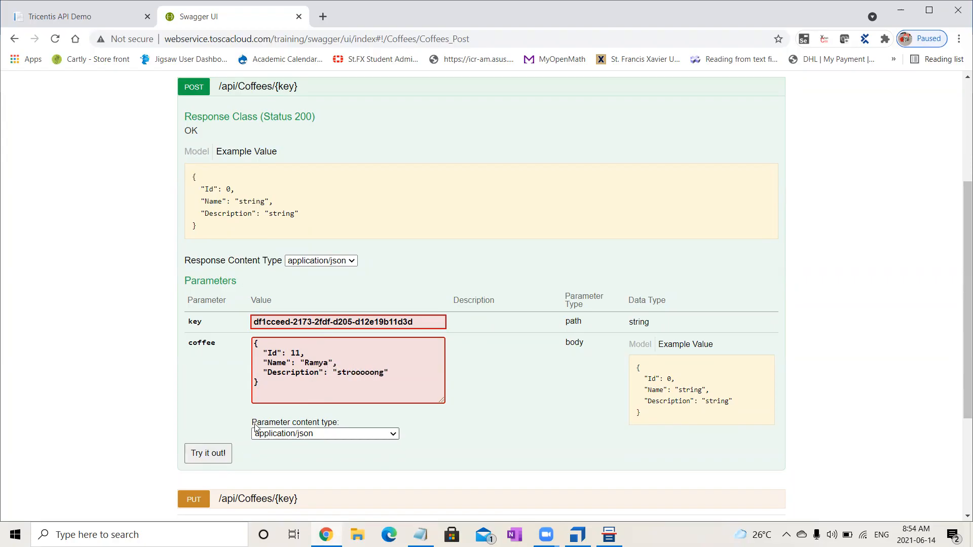
{"action": "left_click", "coordinate": [208, 453]}
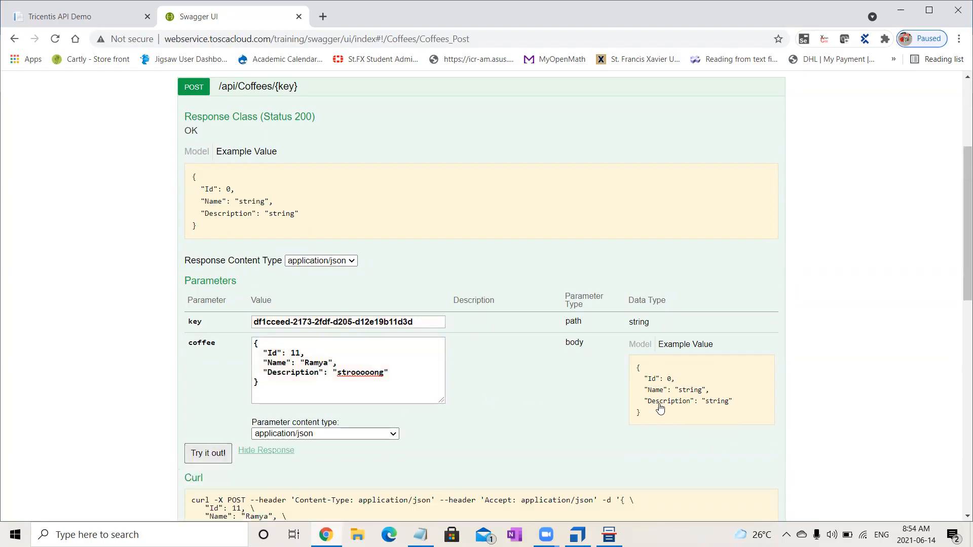
- Review the POST response and copy the content-type entry with application/json from its response headers
{"action": "left_click_drag", "start_coordinate": [959, 275], "coordinate": [960, 401]}
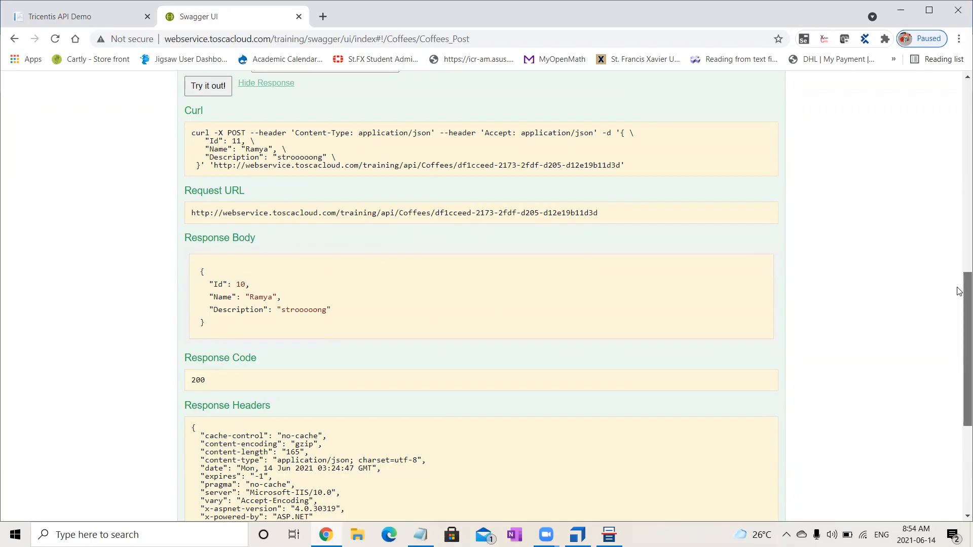
{"action": "scroll", "coordinate": [960, 263], "scroll_direction": "up", "scroll_amount": 2}
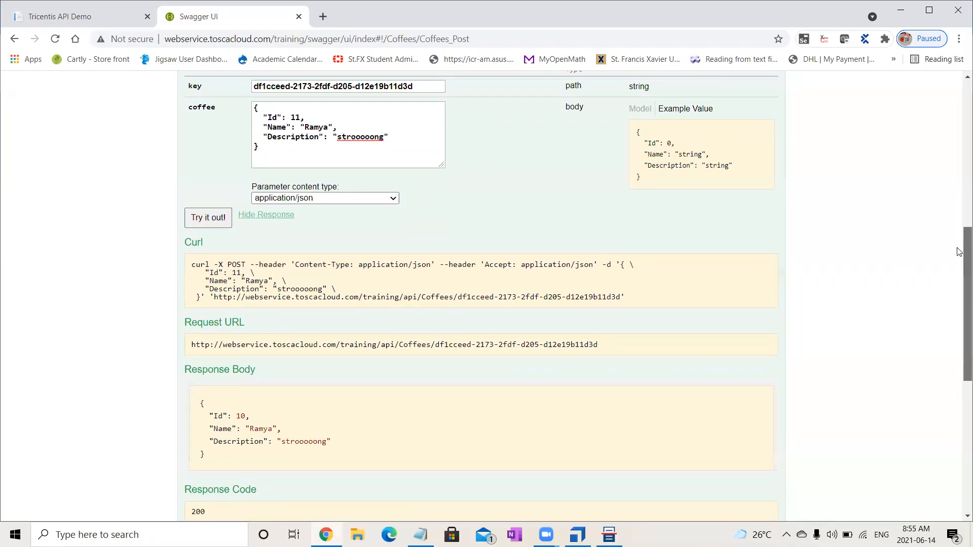
{"action": "scroll", "coordinate": [960, 284], "scroll_direction": "down", "scroll_amount": 5}
{"action": "scroll", "coordinate": [960, 329], "scroll_direction": "up", "scroll_amount": 5}
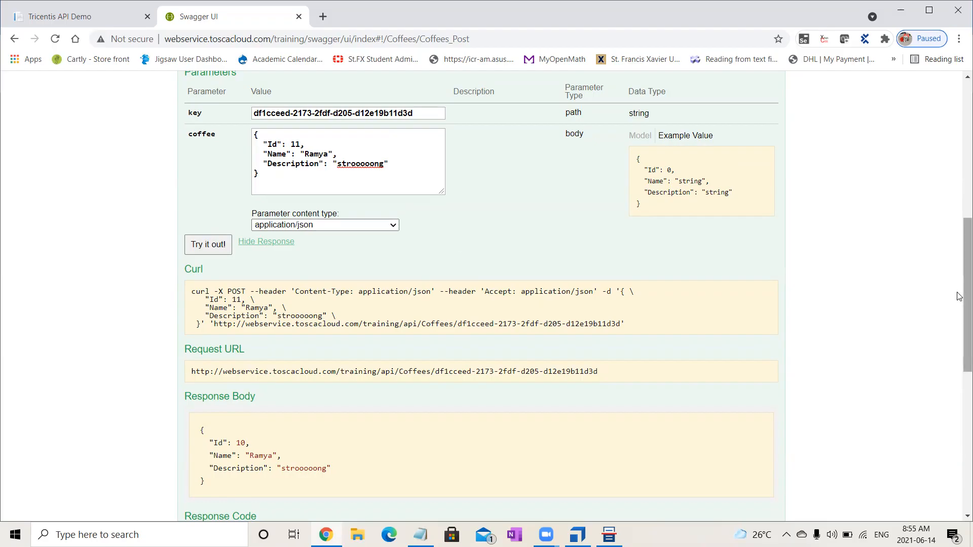
{"action": "scroll", "coordinate": [959, 365], "scroll_direction": "down", "scroll_amount": 2}
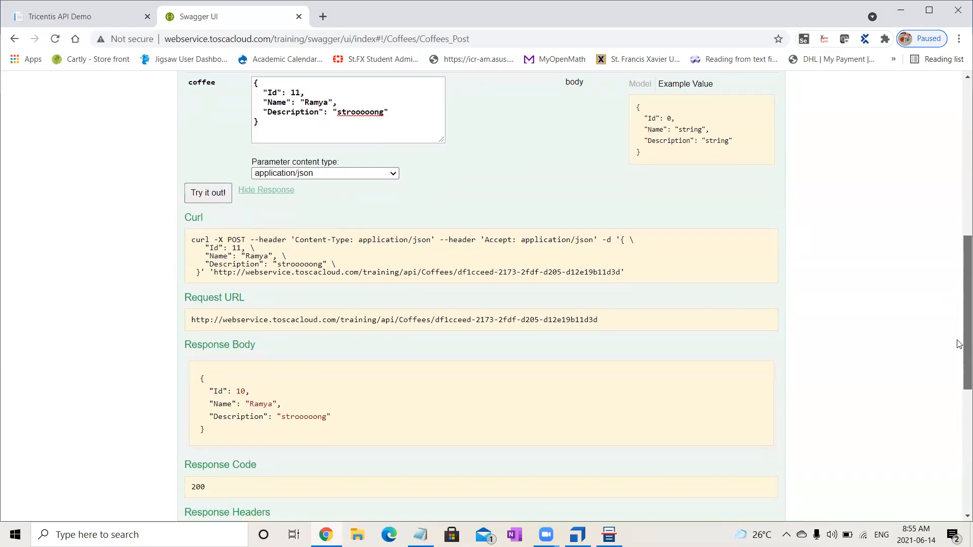
{"action": "scroll", "coordinate": [960, 355], "scroll_direction": "down", "scroll_amount": 2}
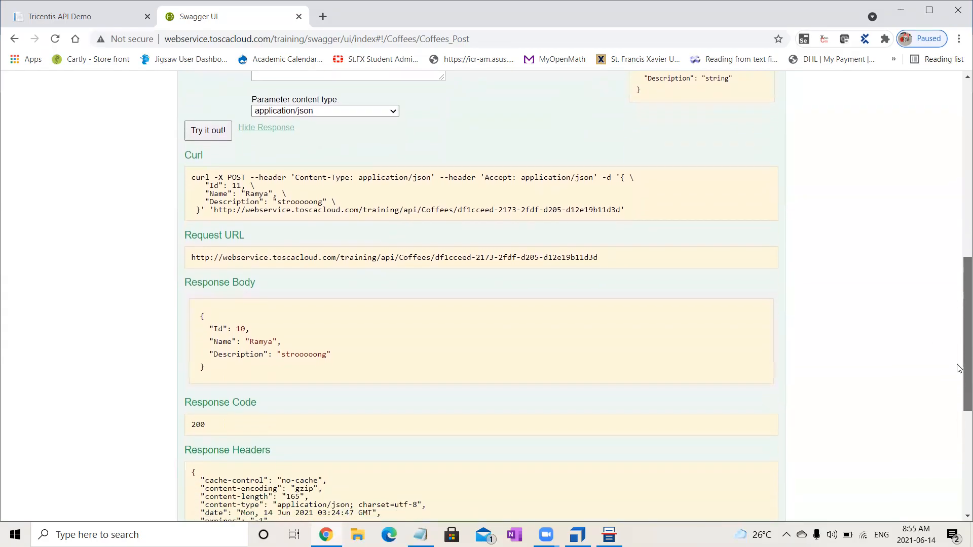
{"action": "scroll", "coordinate": [960, 385], "scroll_direction": "down", "scroll_amount": 2}
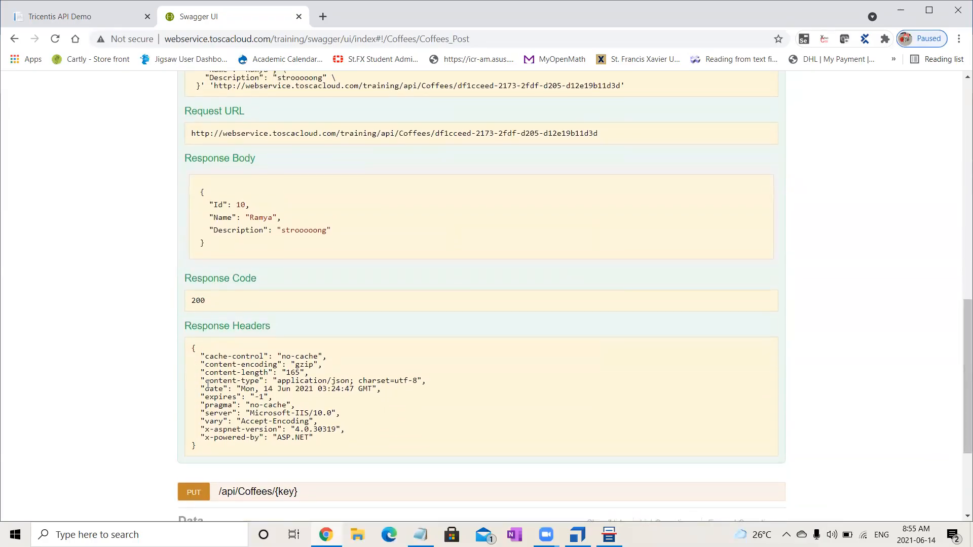
{"action": "left_click_drag", "start_coordinate": [206, 384], "coordinate": [350, 381]}
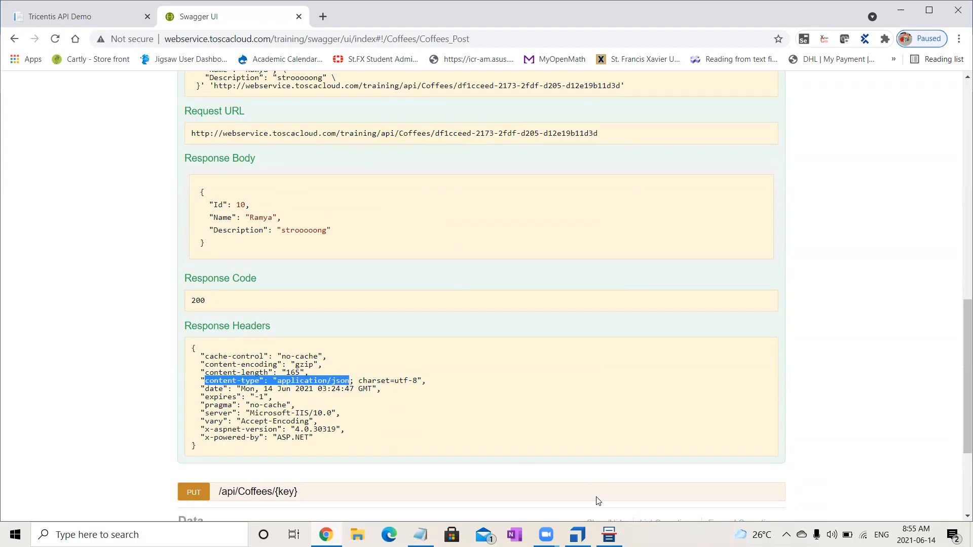
- Switch to API Scan and add a second parameter named content-type to the POST message using the copied header text
{"action": "left_click", "coordinate": [608, 535]}
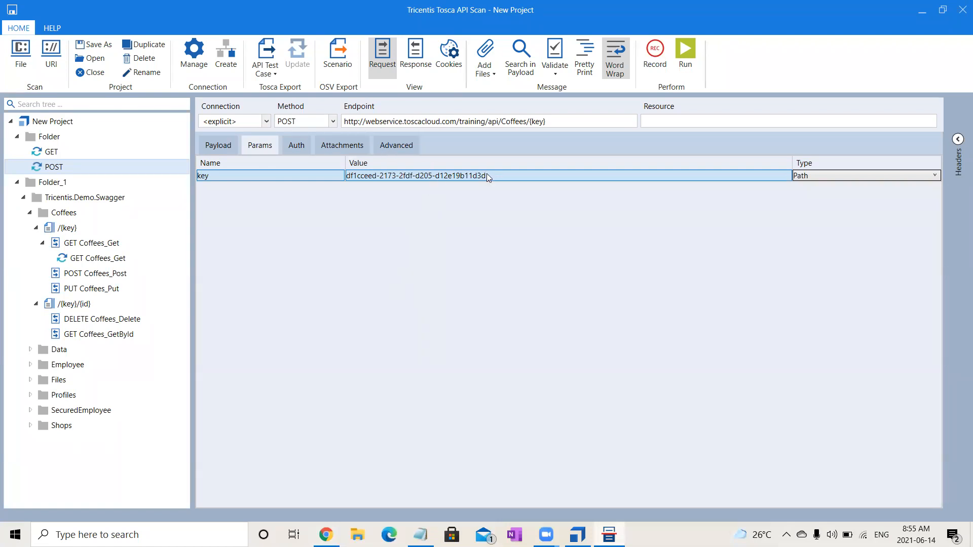
{"action": "left_click", "coordinate": [508, 174]}
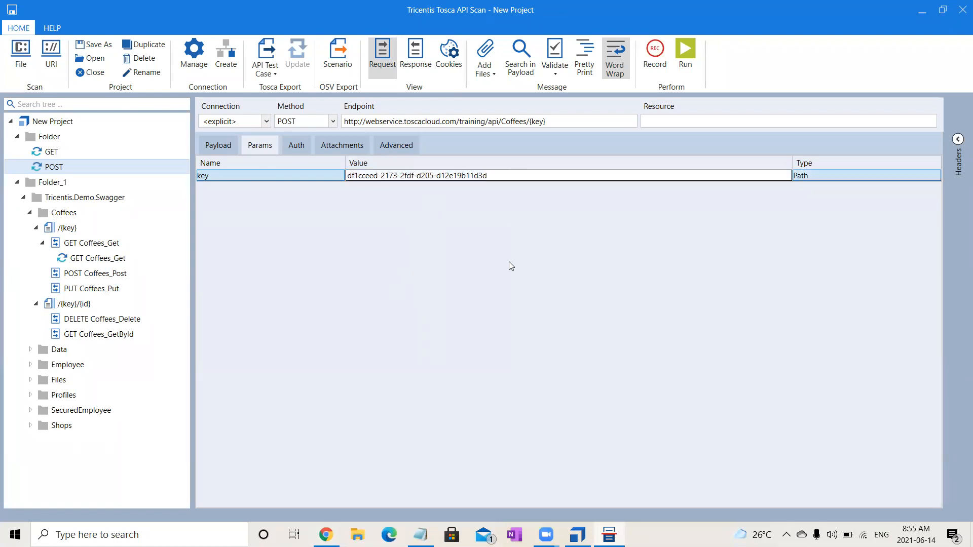
{"action": "left_click", "coordinate": [212, 144]}
{"action": "left_click", "coordinate": [259, 146]}
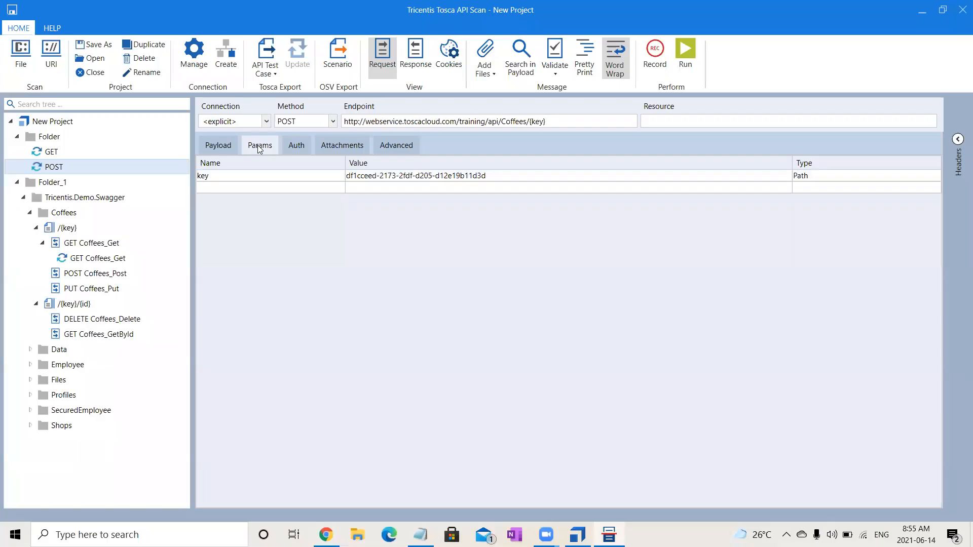
{"action": "left_click", "coordinate": [276, 188]}
{"action": "left_click", "coordinate": [276, 189]}
{"action": "key", "text": "ctrl+v"}
{"action": "left_click_drag", "start_coordinate": [321, 187], "coordinate": [252, 190]}
{"action": "key", "text": "BackSpace"}
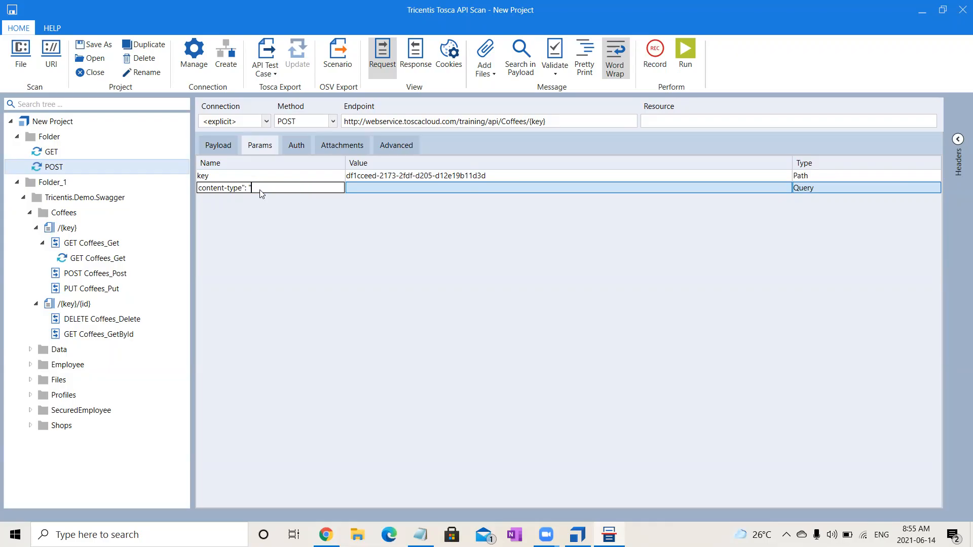
{"action": "key", "text": "BackSpace"}
{"action": "key", "text": "BackSpace"}
{"action": "key", "text": "BackSpace"}
- Set the content-type parameter's value to application/json and check the POST message's payload
{"action": "left_click", "coordinate": [369, 188]}
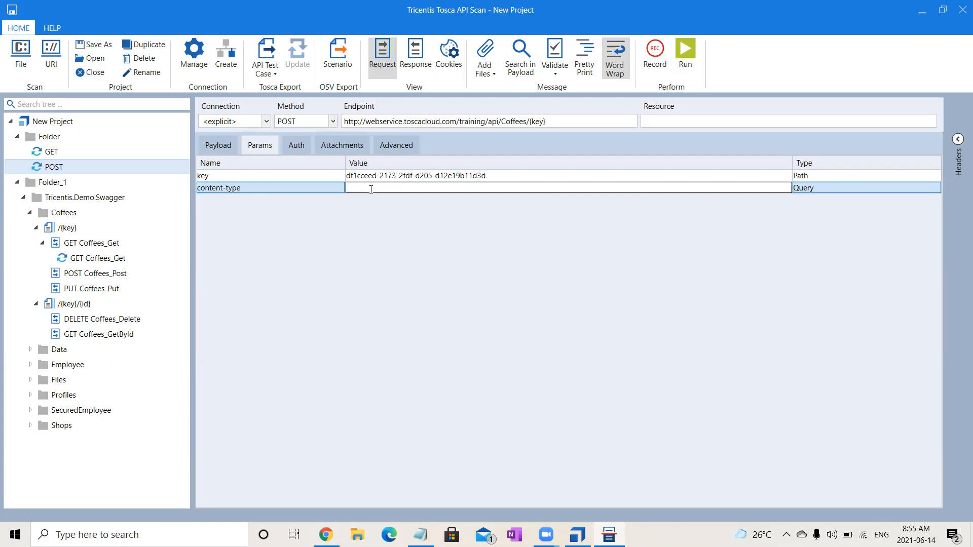
{"action": "key", "text": "ctrl+v"}
{"action": "left_click", "coordinate": [222, 147]}
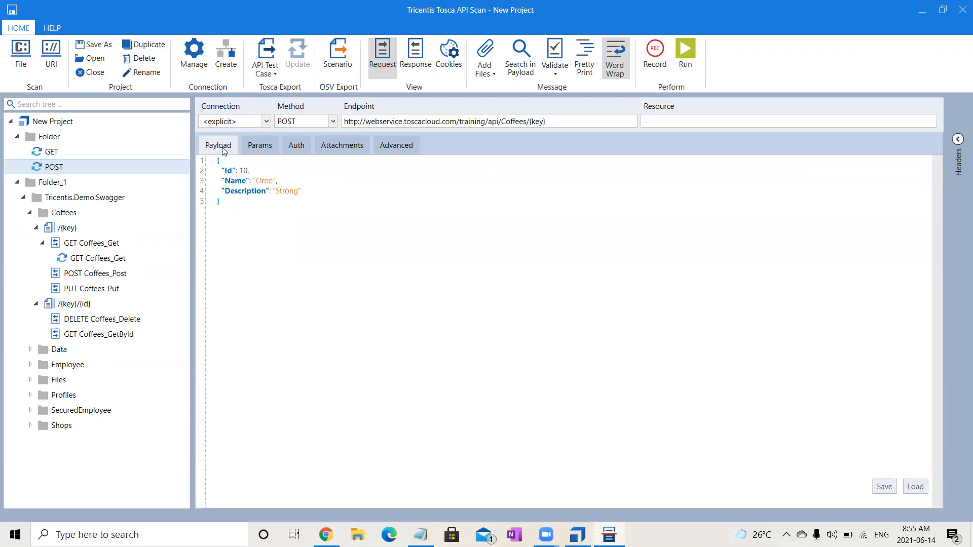
{"action": "left_click", "coordinate": [254, 147]}
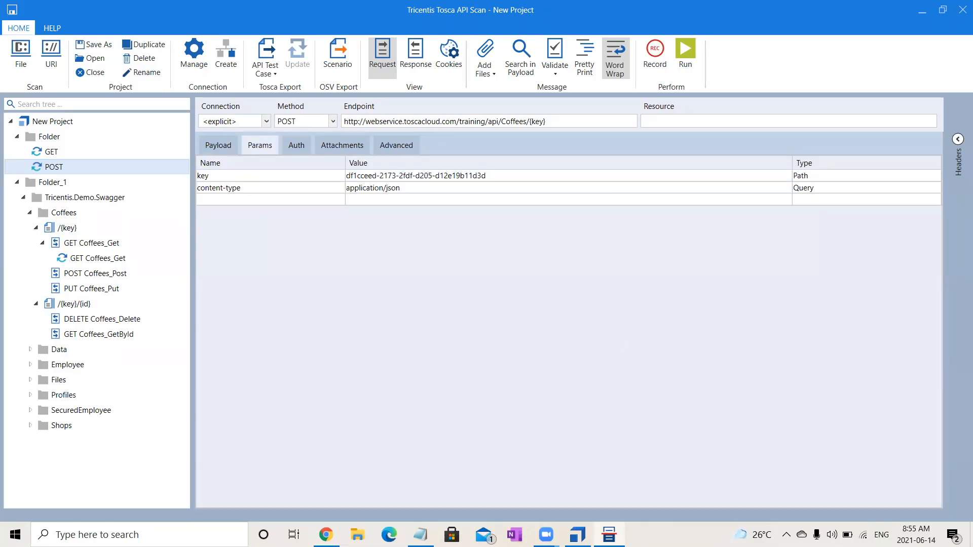
- Switch to Swagger UI in Chrome and review the response headers and parameter types of the Coffees POST request
{"action": "mouse_move", "coordinate": [578, 534]}
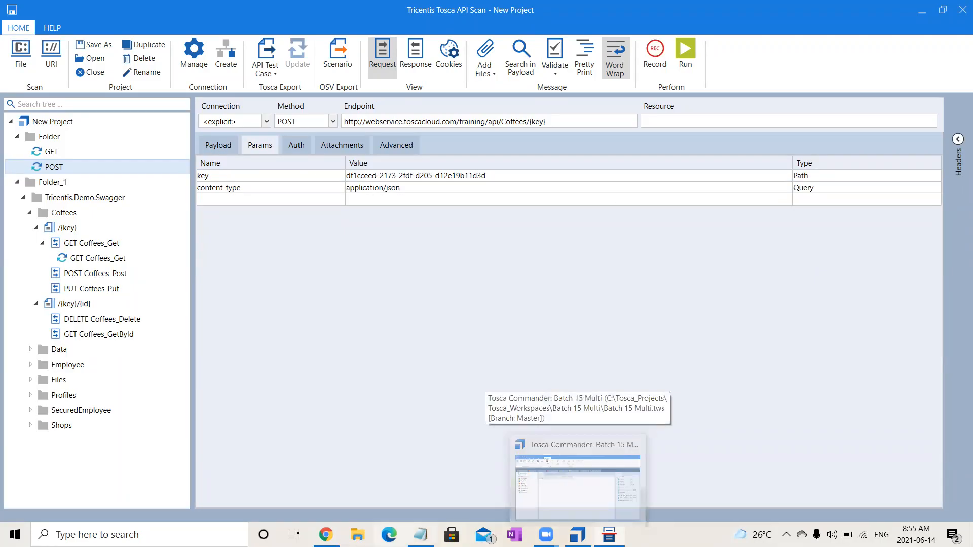
{"action": "left_click", "coordinate": [326, 534]}
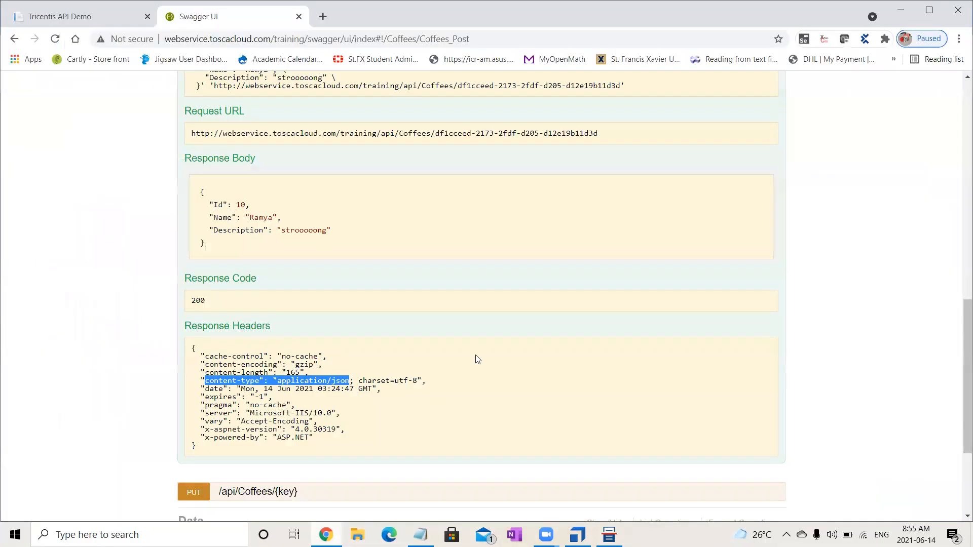
{"action": "scroll", "coordinate": [476, 360], "scroll_direction": "up", "scroll_amount": 8}
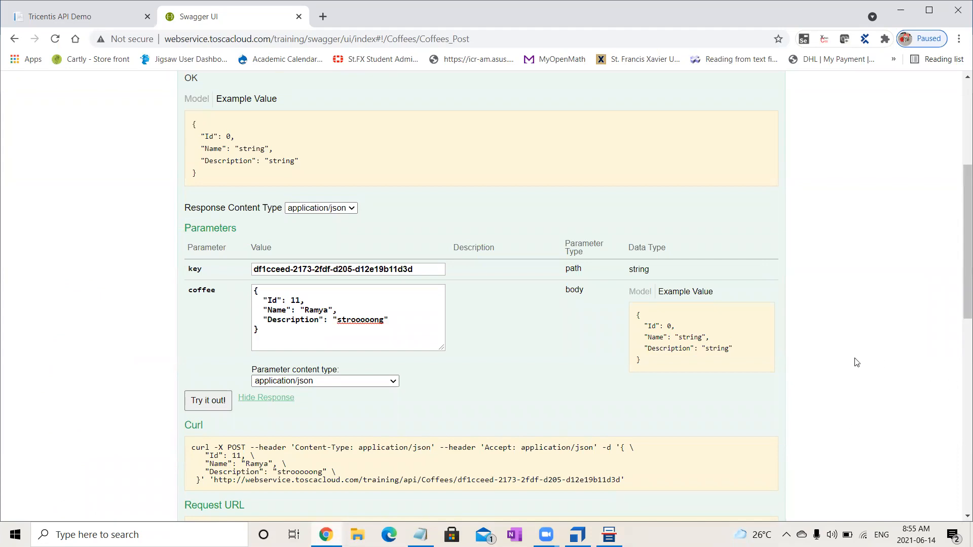
- Return to API Scan, set the content-type parameter's type to Header, and run the POST message
{"action": "left_click", "coordinate": [609, 535]}
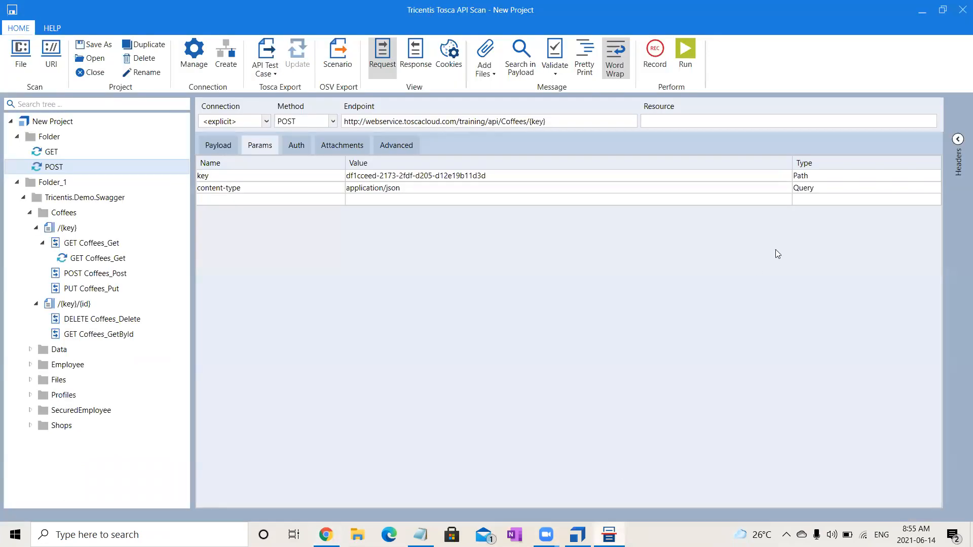
{"action": "left_click", "coordinate": [826, 191]}
{"action": "key", "text": "Down"}
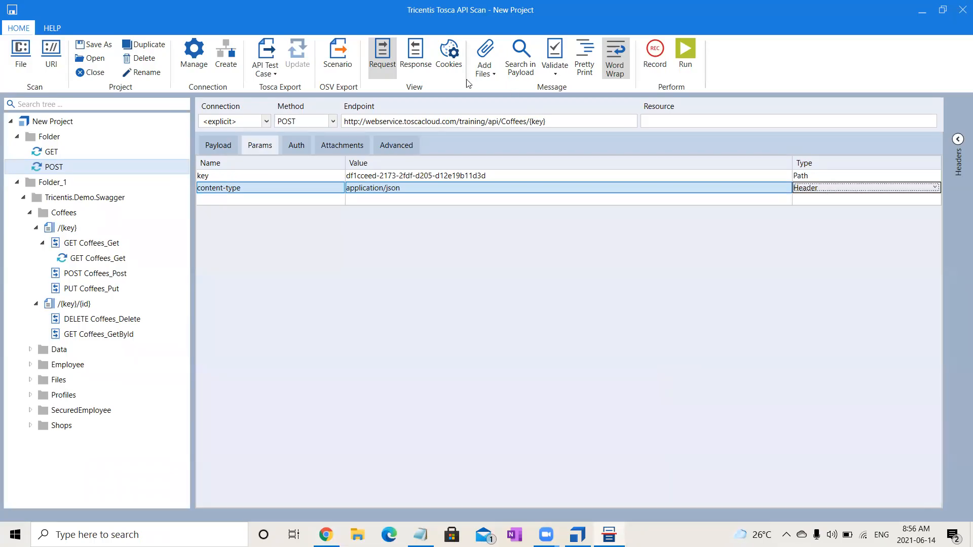
{"action": "left_click", "coordinate": [679, 62]}
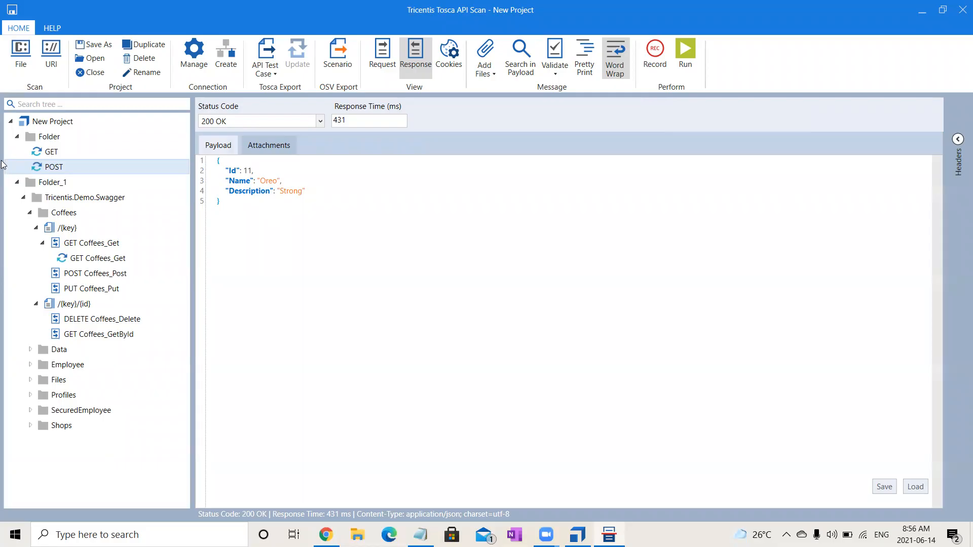
- Run the GET message in Folder and examine the last two coffee entries in its response payload
{"action": "left_click", "coordinate": [68, 151]}
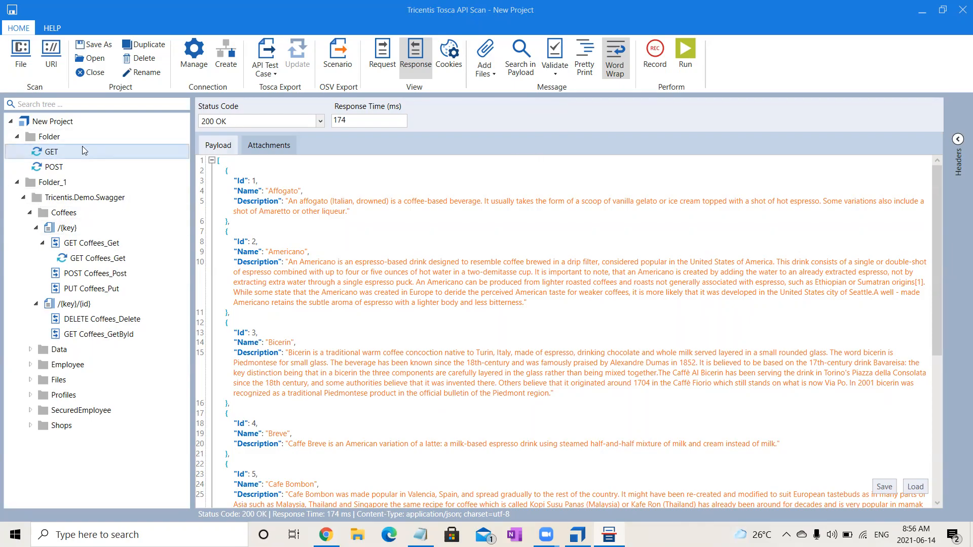
{"action": "left_click", "coordinate": [691, 55]}
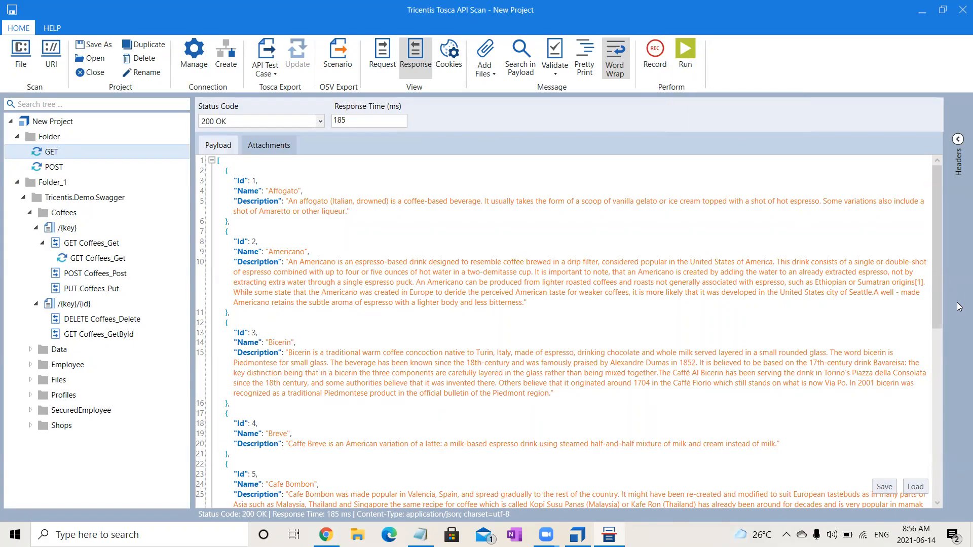
{"action": "left_click_drag", "start_coordinate": [940, 315], "coordinate": [955, 523]}
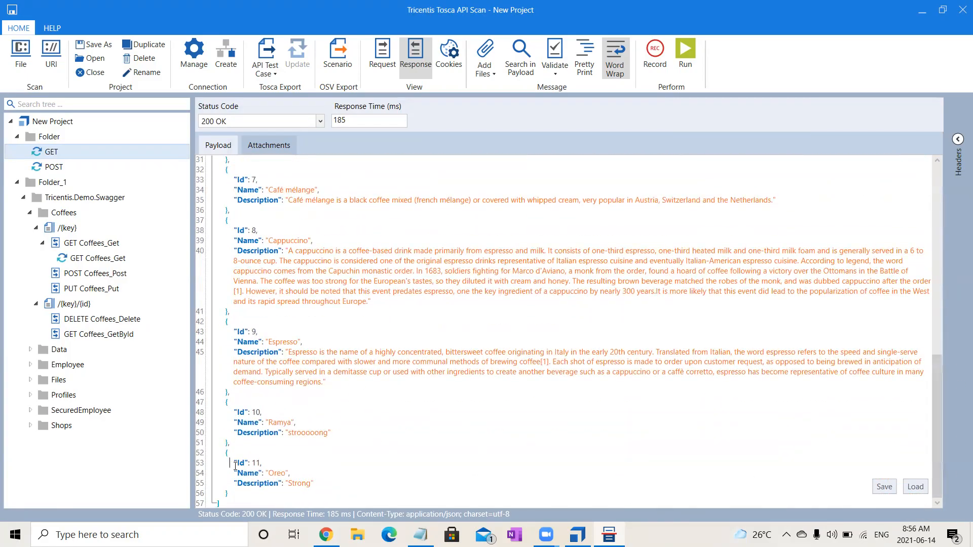
{"action": "left_click_drag", "start_coordinate": [232, 465], "coordinate": [308, 493]}
{"action": "left_click", "coordinate": [387, 467]}
{"action": "left_click_drag", "start_coordinate": [226, 453], "coordinate": [221, 504]}
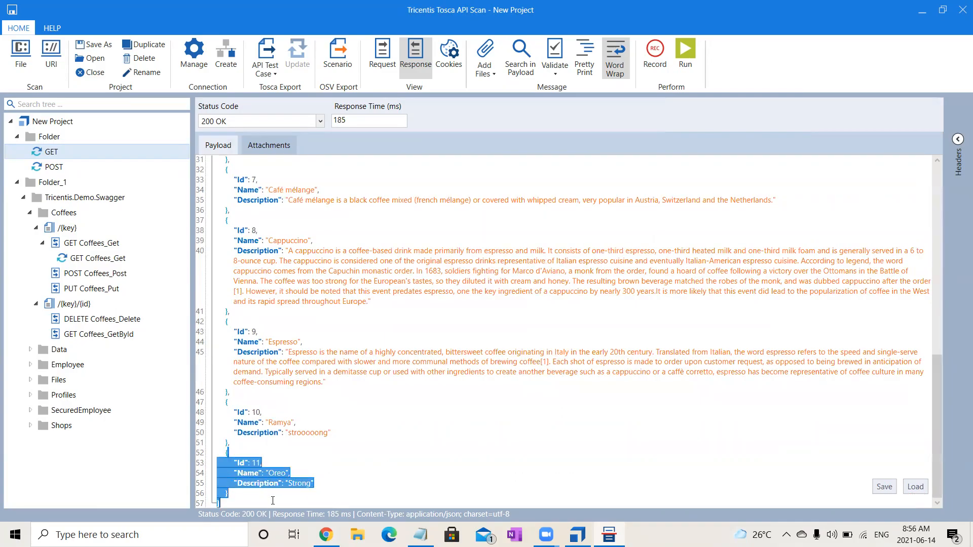
{"action": "left_click_drag", "start_coordinate": [338, 440], "coordinate": [219, 410]}
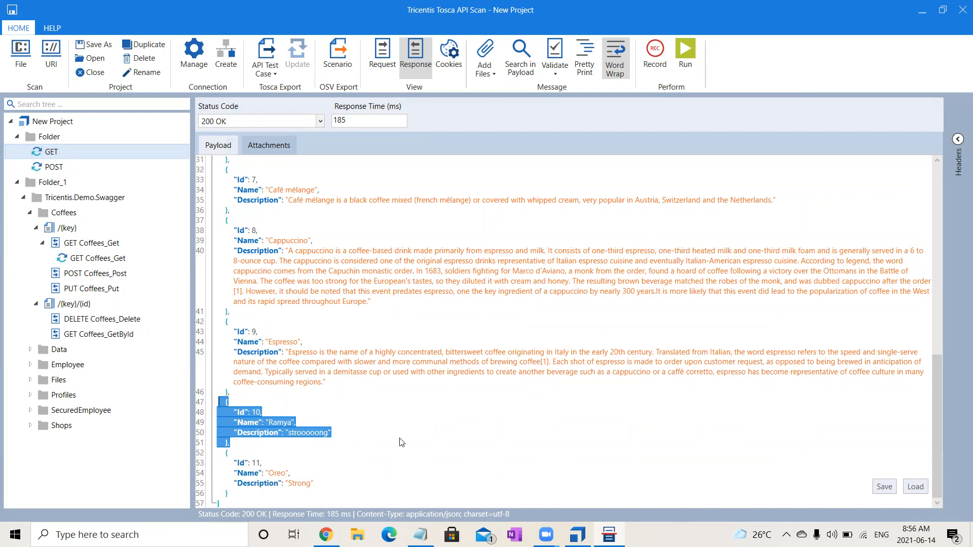
{"action": "left_click", "coordinate": [401, 438]}
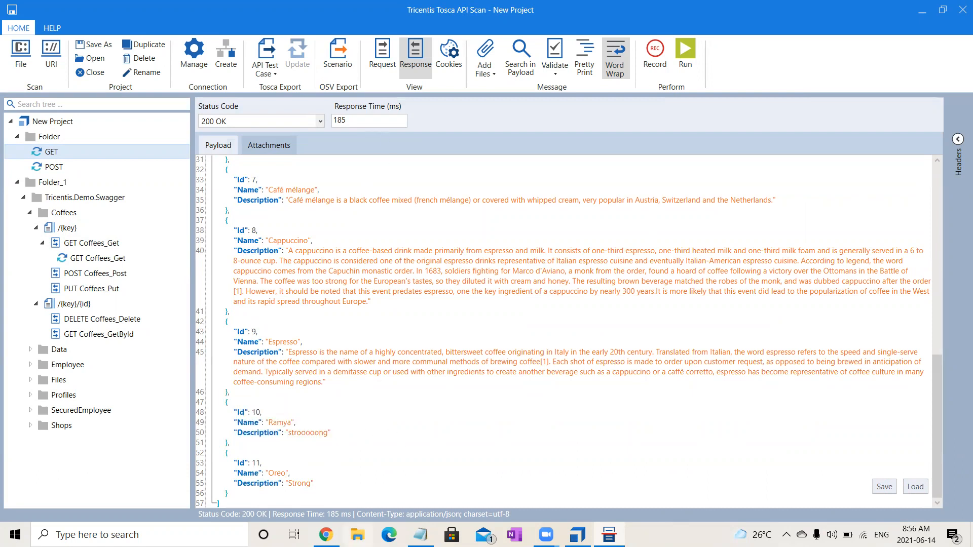
- Create a new message in Folder and name it PUT
{"action": "left_click", "coordinate": [47, 138]}
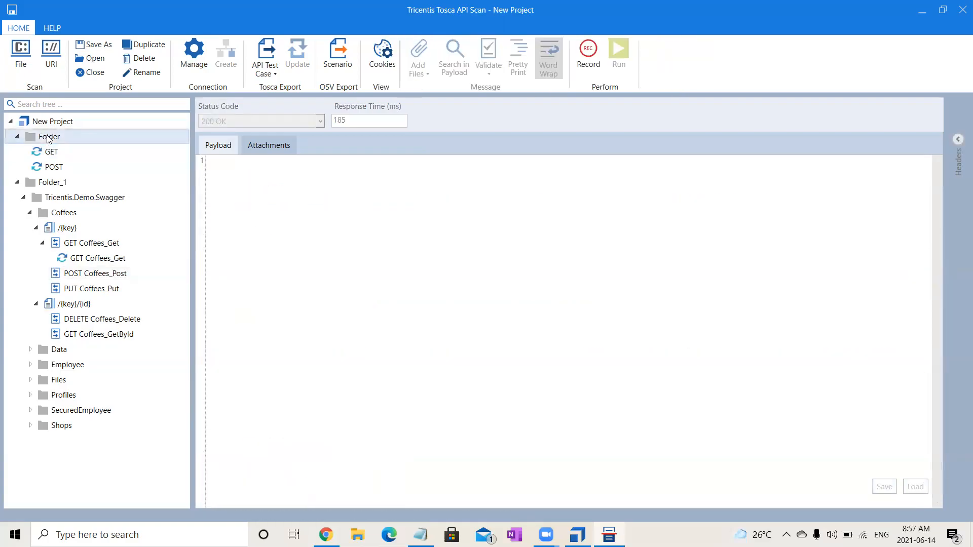
{"action": "right_click", "coordinate": [48, 139]}
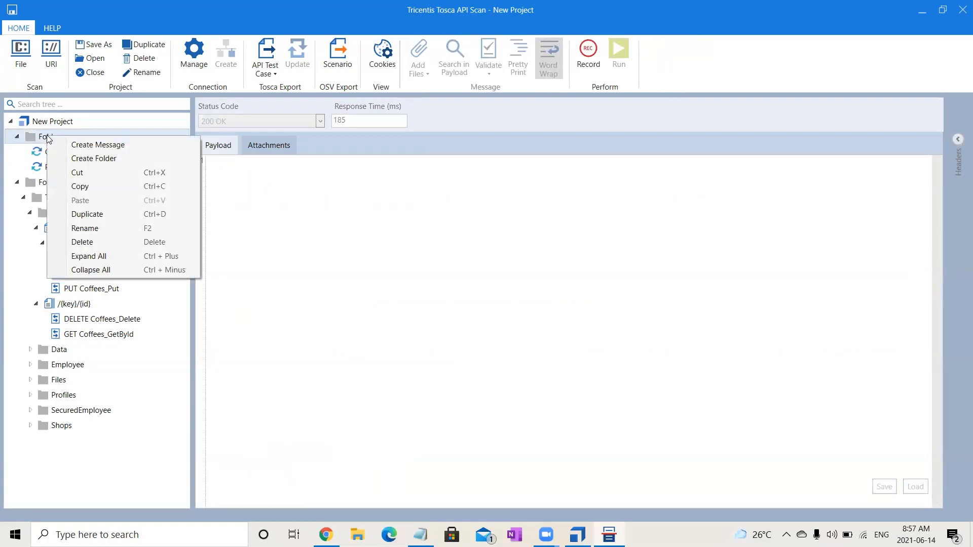
{"action": "left_click", "coordinate": [72, 146]}
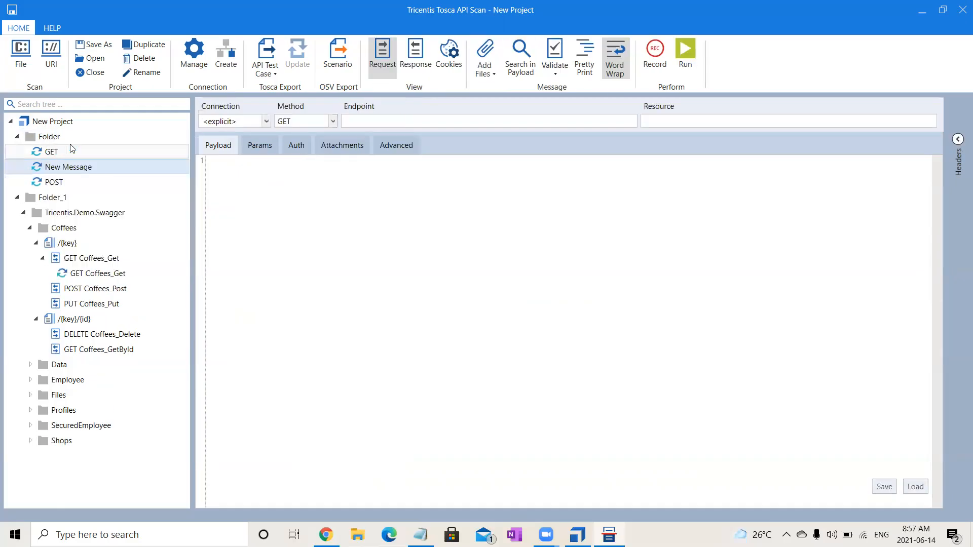
{"action": "left_click", "coordinate": [100, 162]}
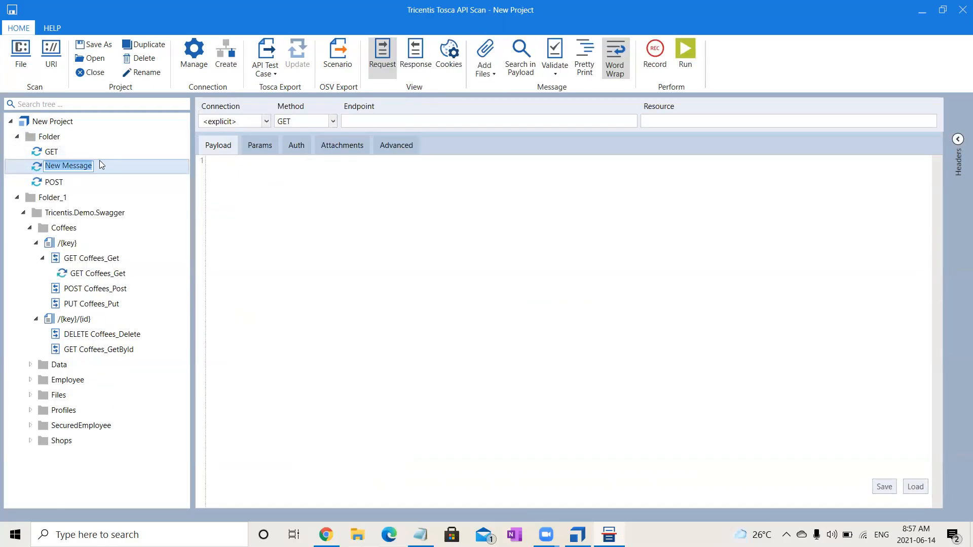
{"action": "type", "text": "PUT"}
{"action": "key", "text": "Return"}
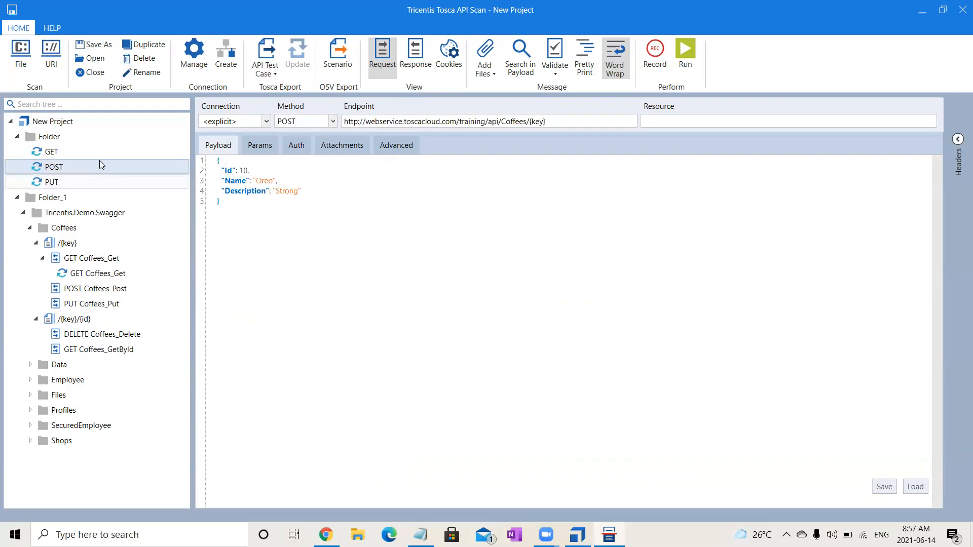
{"action": "left_click", "coordinate": [83, 179]}
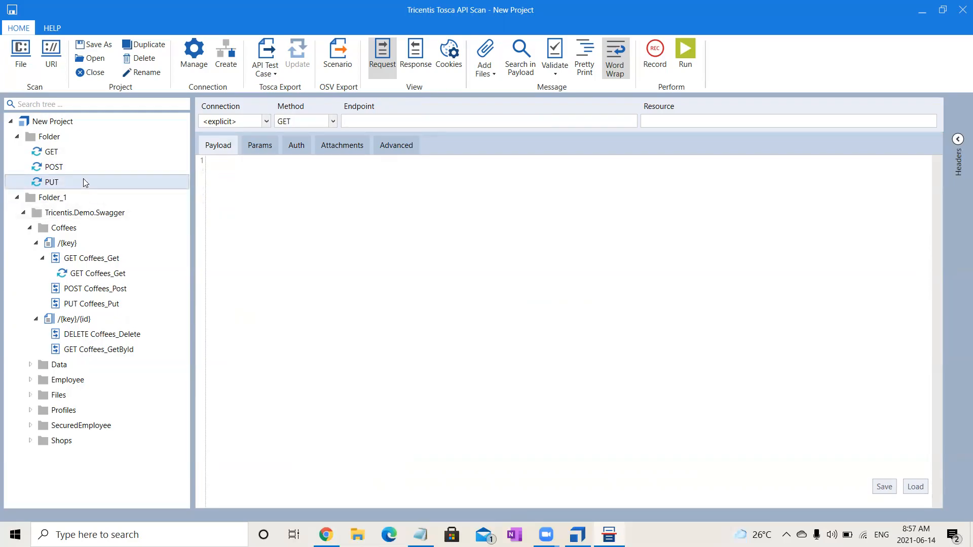
- Duplicate the POST message within Folder and rename the copy as PUT
{"action": "left_click", "coordinate": [58, 168]}
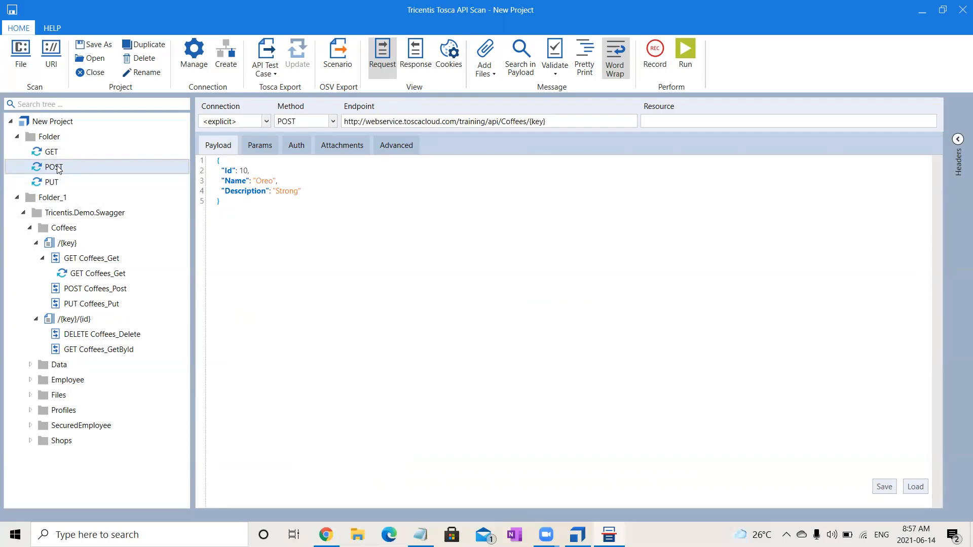
{"action": "left_click", "coordinate": [51, 139]}
{"action": "key", "text": "ctrl+v"}
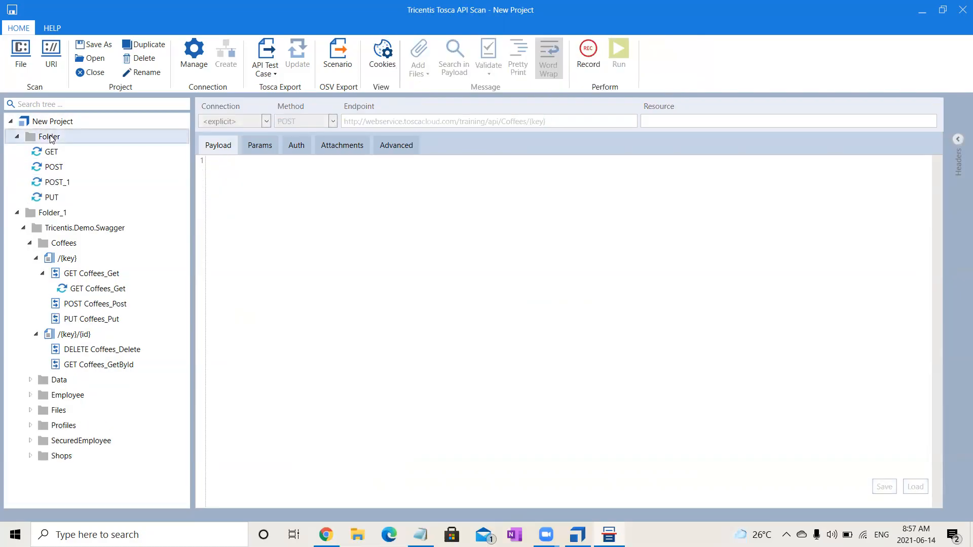
{"action": "left_click", "coordinate": [65, 184]}
{"action": "left_click", "coordinate": [64, 184]}
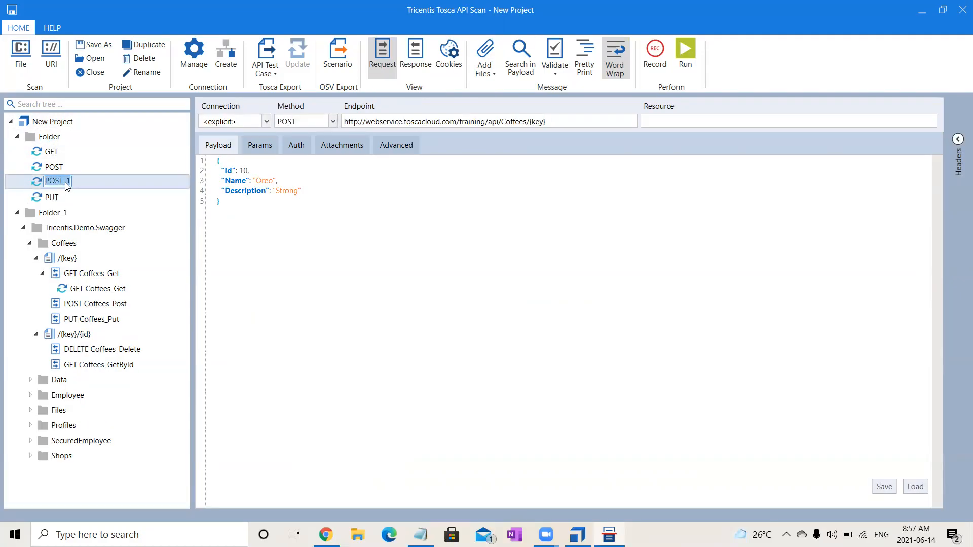
{"action": "type", "text": "PUT"}
{"action": "key", "text": "Return"}
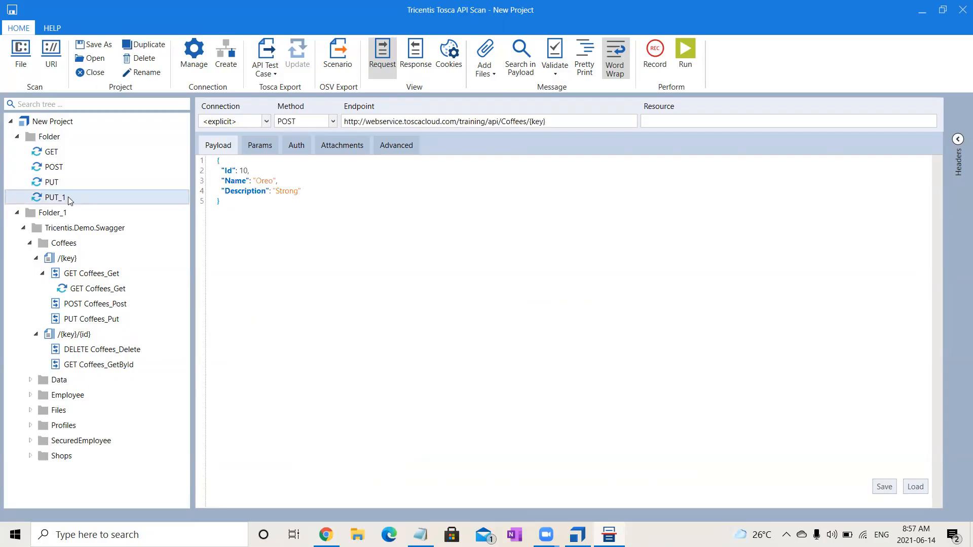
- Delete the empty PUT message and remove the _1 suffix from the copied message's name
{"action": "left_click", "coordinate": [61, 186]}
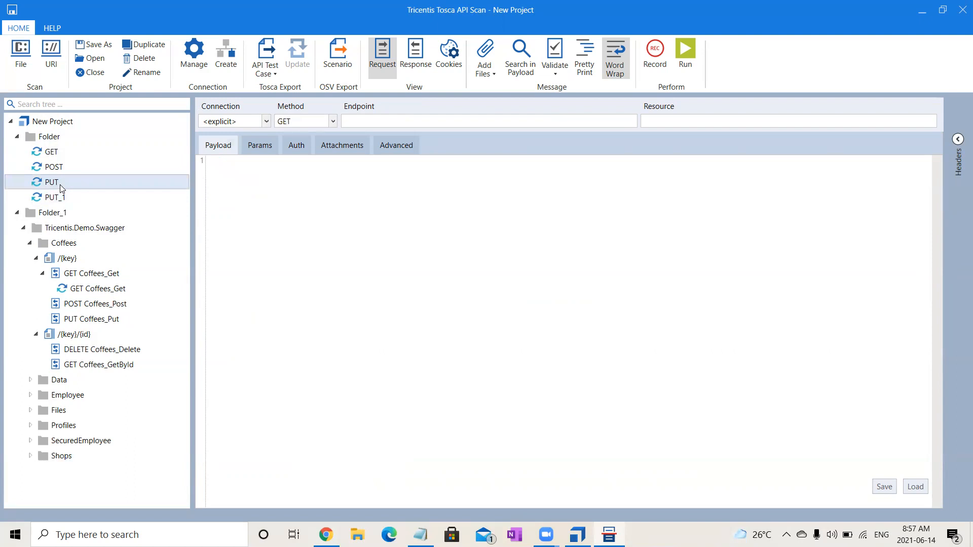
{"action": "key", "text": "Delete"}
{"action": "left_click", "coordinate": [60, 186]}
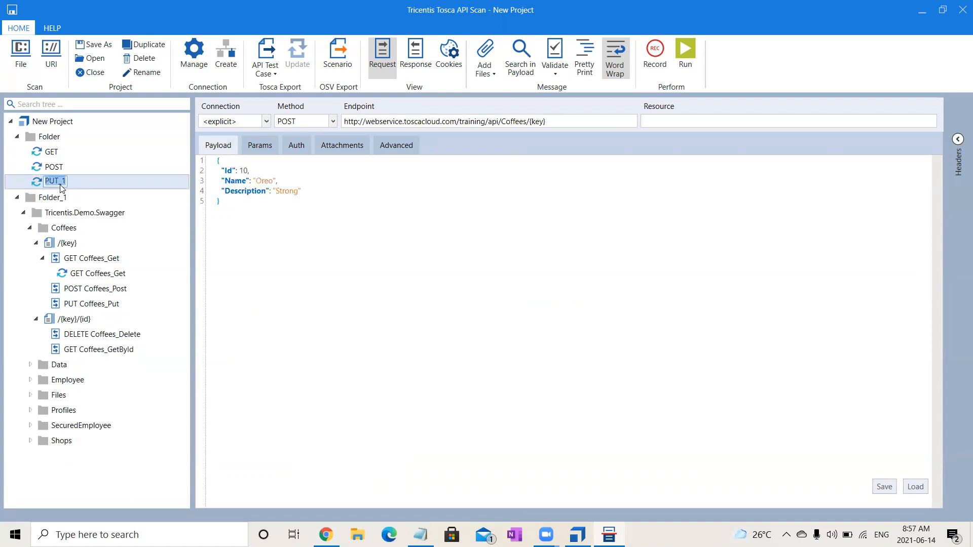
{"action": "key", "text": "End"}
{"action": "key", "text": "BackSpace"}
{"action": "key", "text": "BackSpace"}
{"action": "left_click", "coordinate": [393, 331]}
- Set the copied message's method to PUT and check its parameters
{"action": "left_click", "coordinate": [329, 122]}
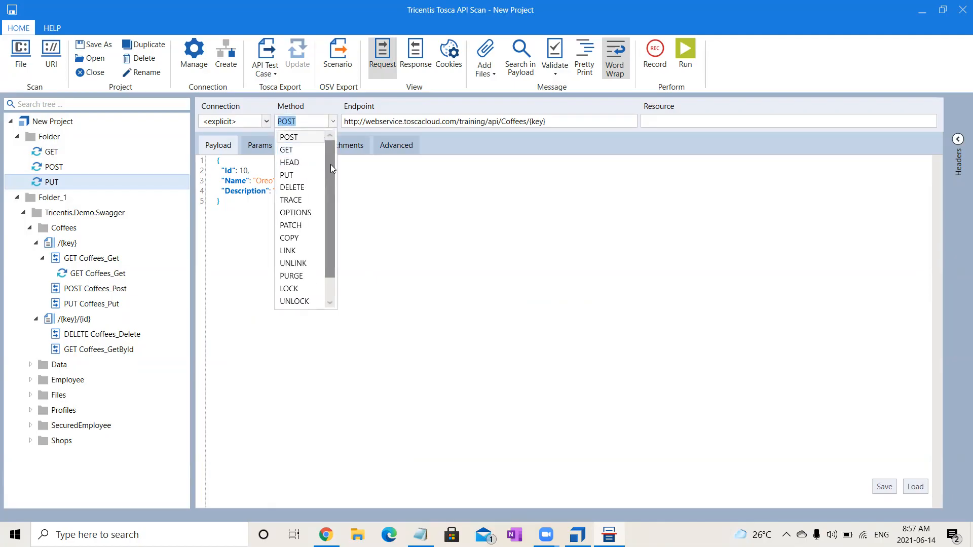
{"action": "left_click", "coordinate": [303, 175]}
{"action": "left_click", "coordinate": [379, 255]}
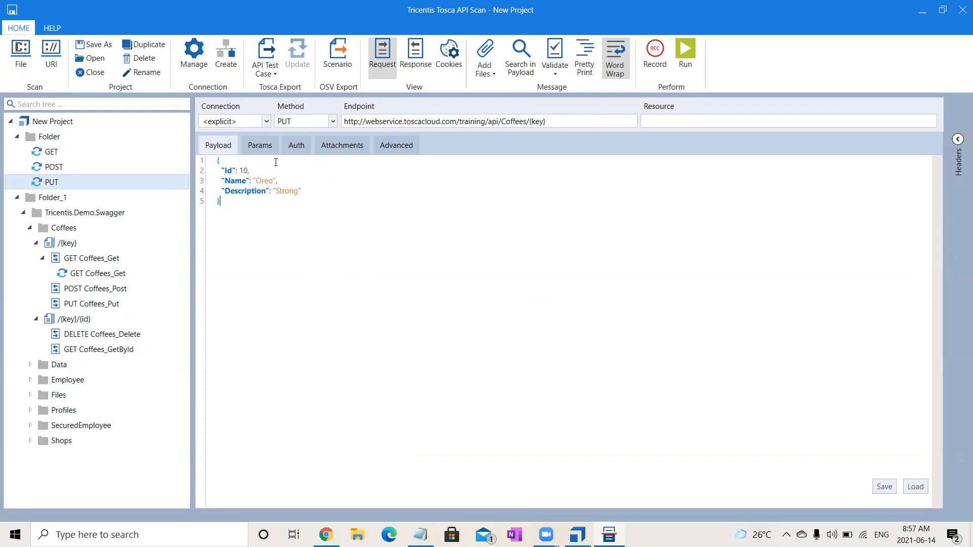
{"action": "left_click", "coordinate": [261, 146]}
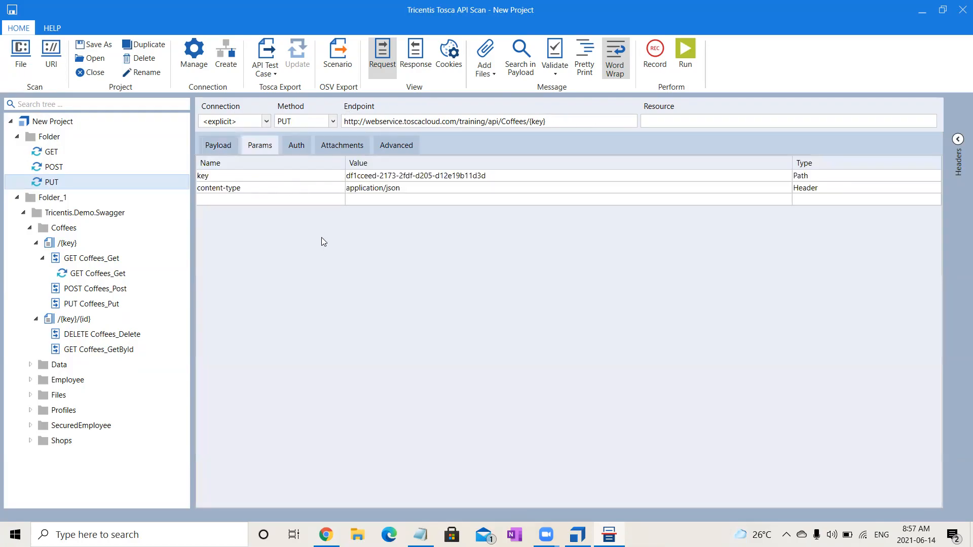
{"action": "left_click", "coordinate": [216, 150]}
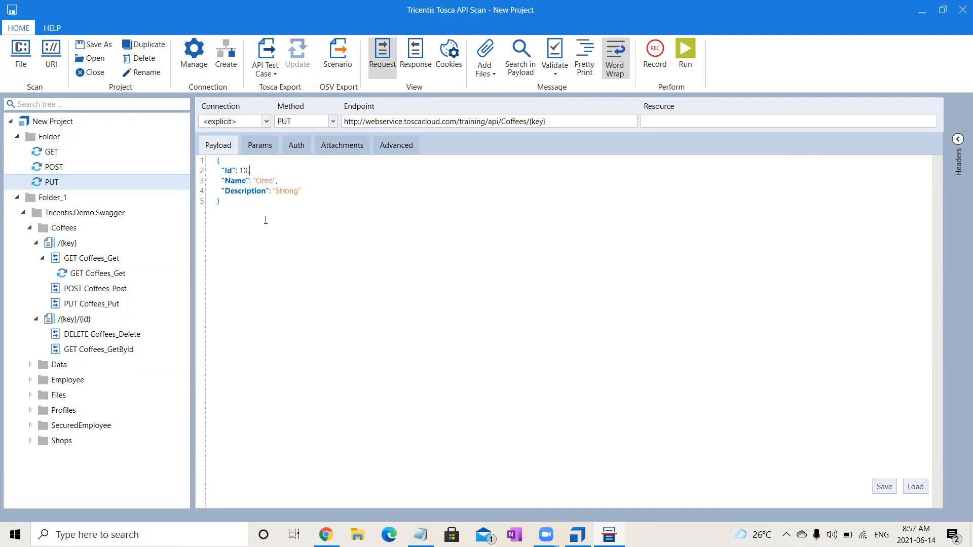
- Set the payload's Id to 11 and its Description to "Strong & Strongggg", and run the PUT message
{"action": "key", "text": "BackSpace"}
{"action": "type", "text": "1"}
{"action": "type", "text": " &"}
{"action": "type", "text": " Strongg"}
{"action": "type", "text": "gg"}
{"action": "left_click", "coordinate": [688, 55]}
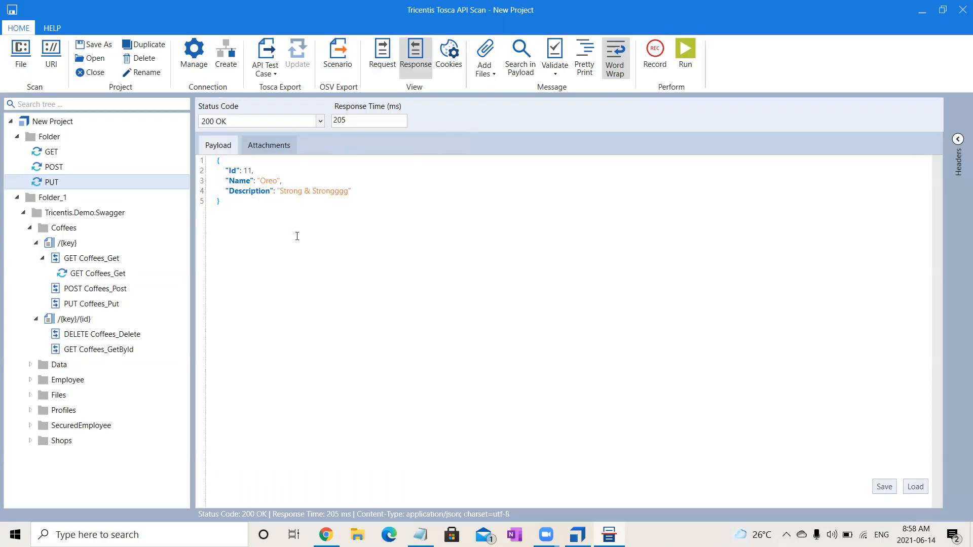
{"action": "left_click_drag", "start_coordinate": [202, 121], "coordinate": [226, 122]}
- Run the GET message again and check the Oreo entry at the end of its response payload
{"action": "left_click", "coordinate": [59, 153]}
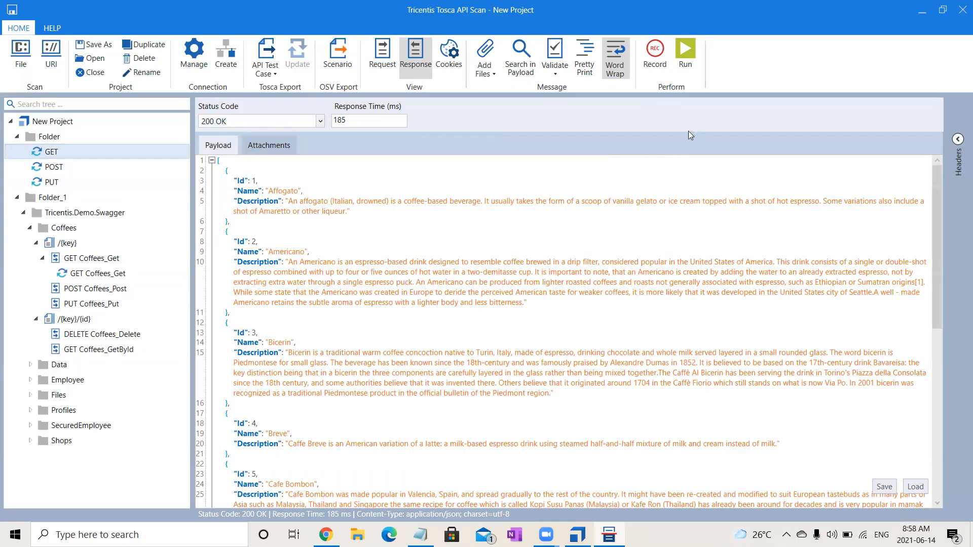
{"action": "left_click", "coordinate": [684, 57]}
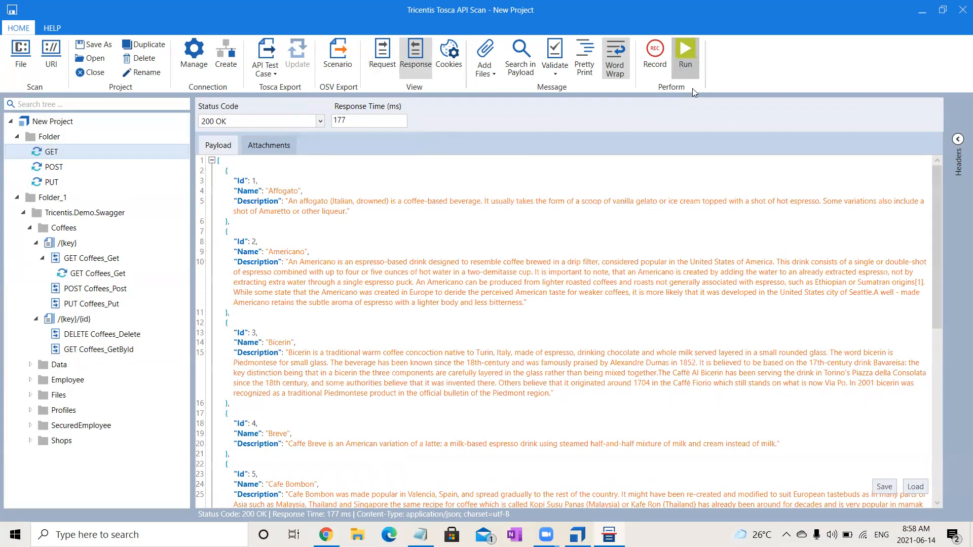
{"action": "left_click_drag", "start_coordinate": [940, 306], "coordinate": [957, 513]}
{"action": "left_click_drag", "start_coordinate": [939, 411], "coordinate": [939, 495]}
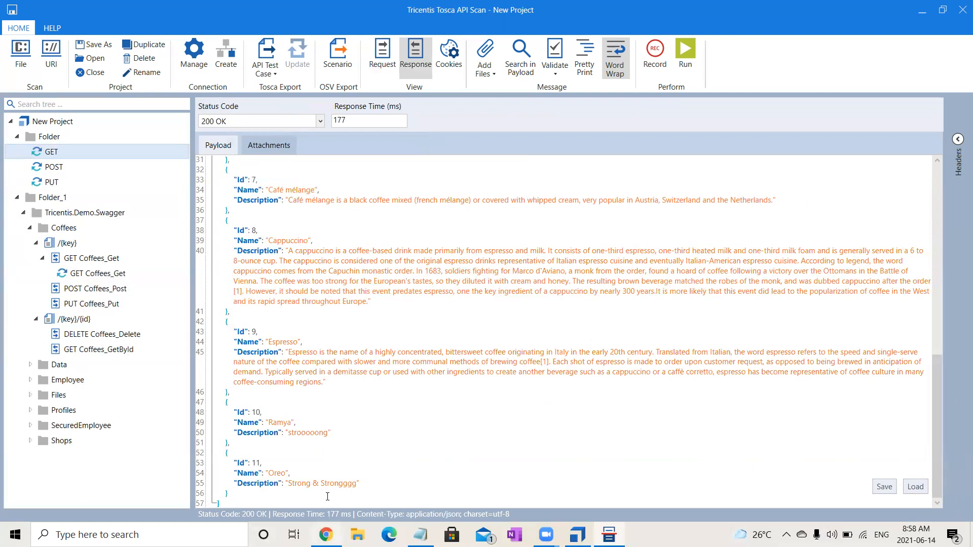
{"action": "left_click_drag", "start_coordinate": [259, 470], "coordinate": [361, 484]}
{"action": "left_click", "coordinate": [407, 484]}
- Create a message from the DELETE Coffees_Delete definition under /{key}/{id} and open its parameters
{"action": "left_click", "coordinate": [77, 336]}
{"action": "left_click", "coordinate": [108, 350]}
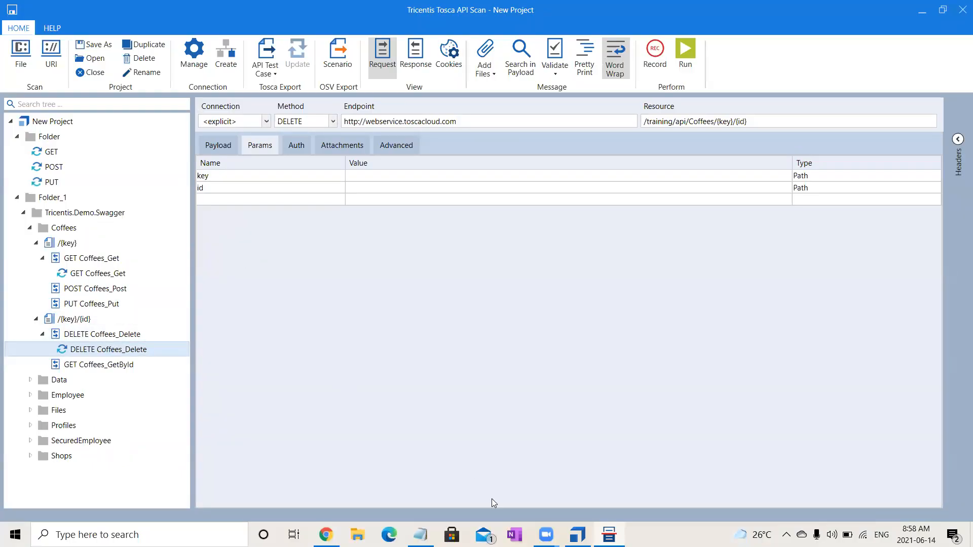
- Review the Coffees DELETE operation's parameters in Swagger UI in Chrome, and return to API Scan to check the DELETE message's payload
{"action": "left_click", "coordinate": [325, 535]}
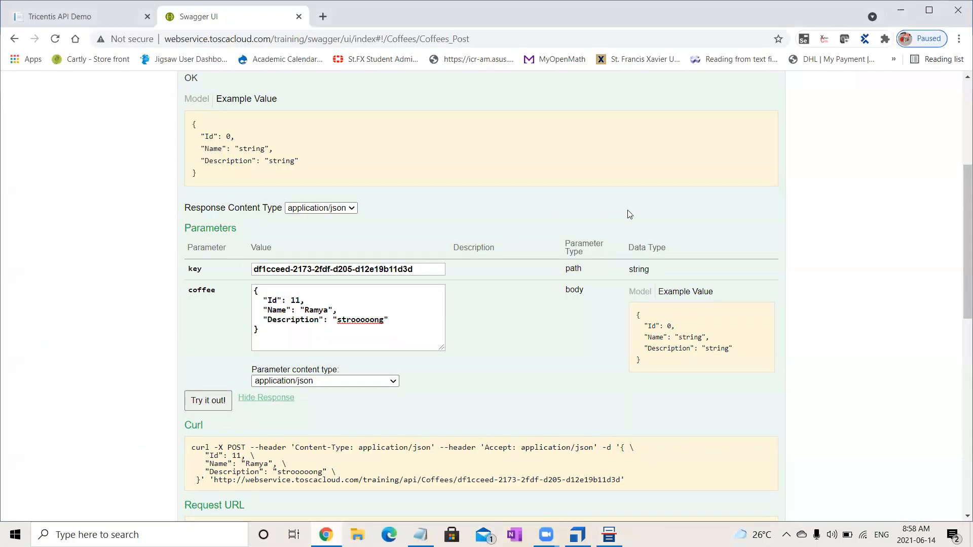
{"action": "scroll", "coordinate": [960, 178], "scroll_direction": "up", "scroll_amount": 5}
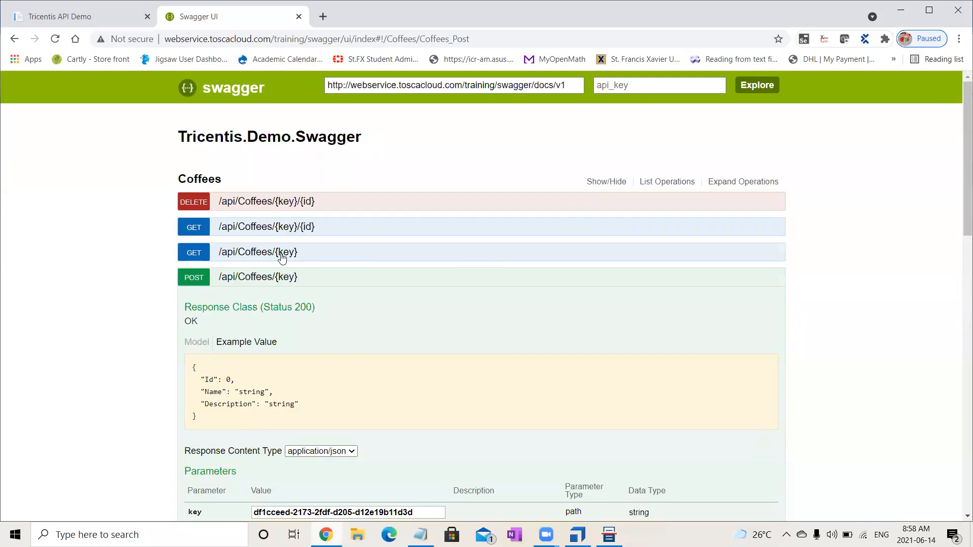
{"action": "left_click", "coordinate": [271, 277]}
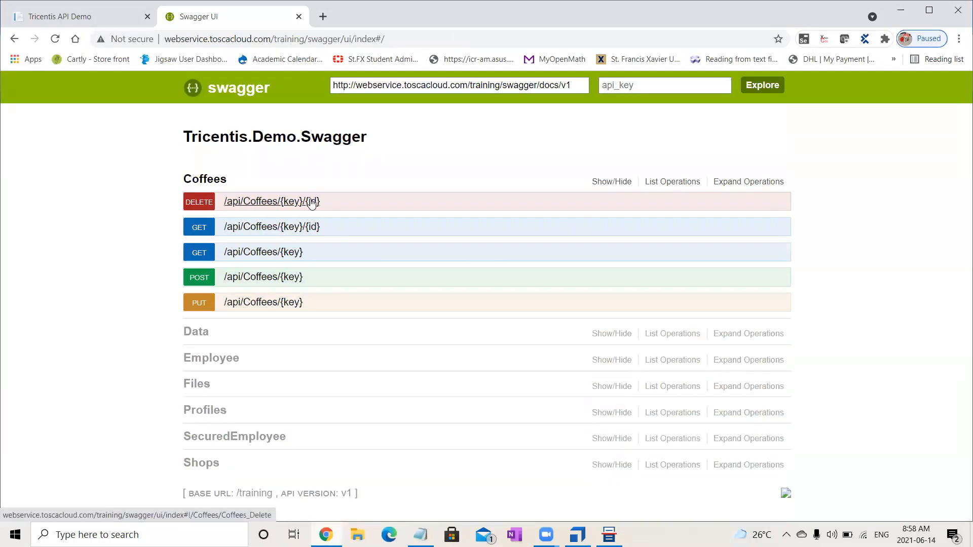
{"action": "left_click", "coordinate": [310, 202]}
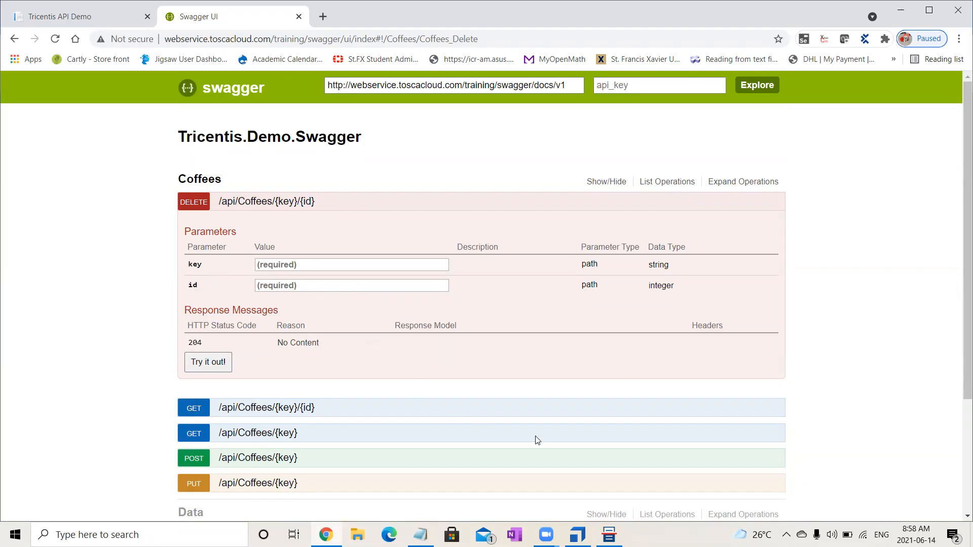
{"action": "left_click", "coordinate": [609, 535]}
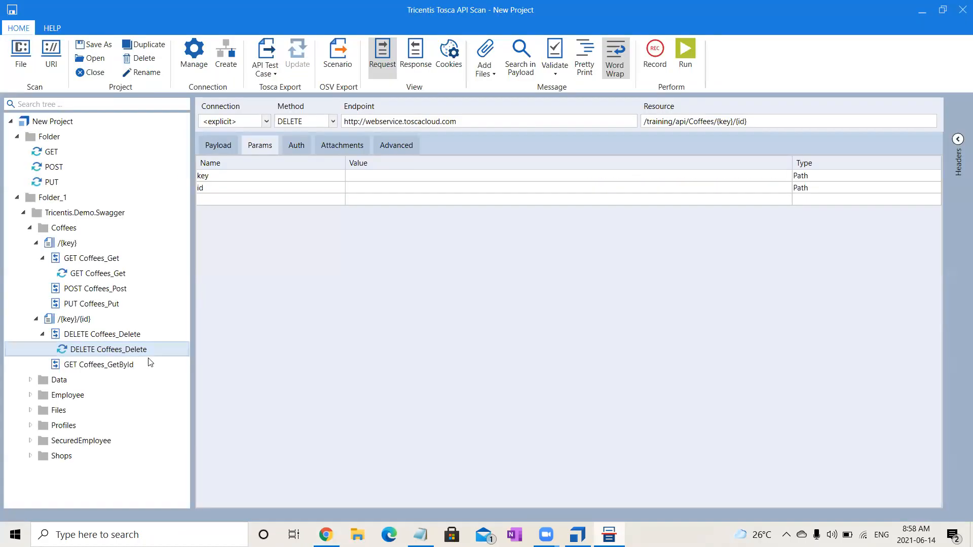
{"action": "left_click", "coordinate": [221, 147]}
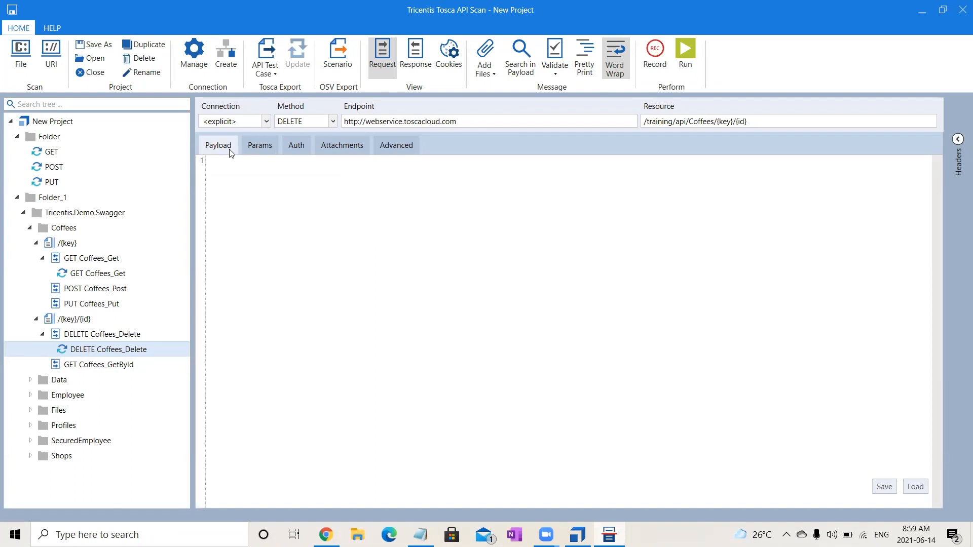
- Check the parameters of the DELETE Coffees_Delete message, and create a new message named DELETE in Folder
{"action": "left_click", "coordinate": [249, 151]}
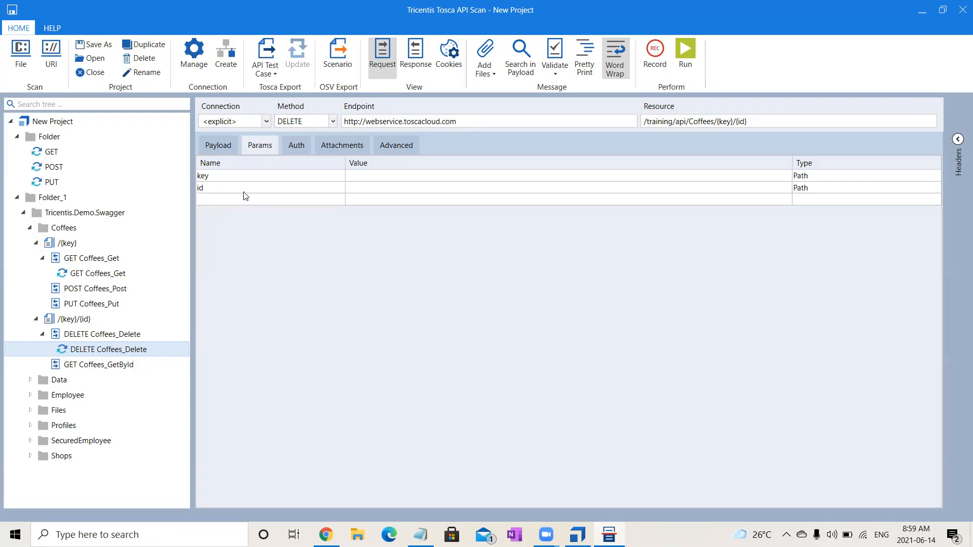
{"action": "left_click", "coordinate": [68, 142]}
{"action": "right_click", "coordinate": [69, 143]}
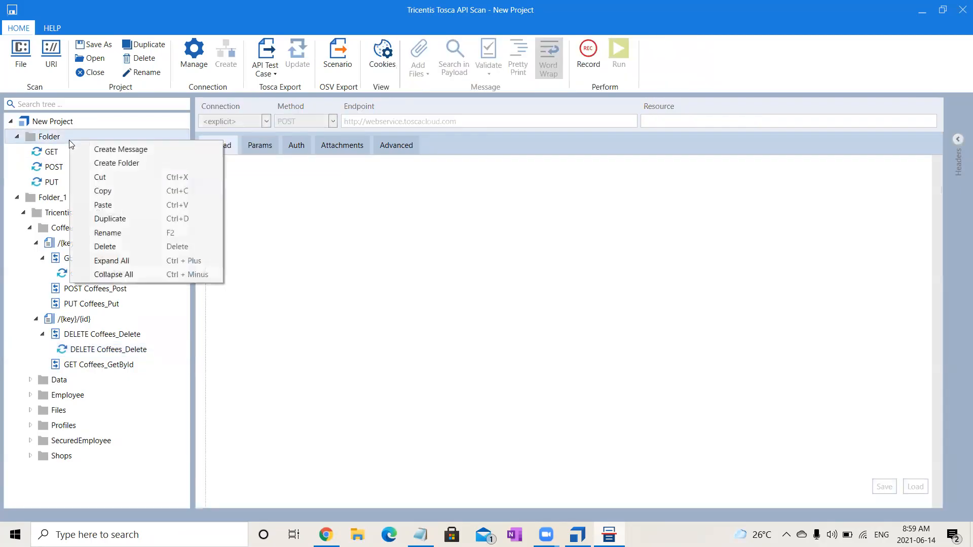
{"action": "left_click", "coordinate": [112, 150]}
{"action": "type", "text": "D"}
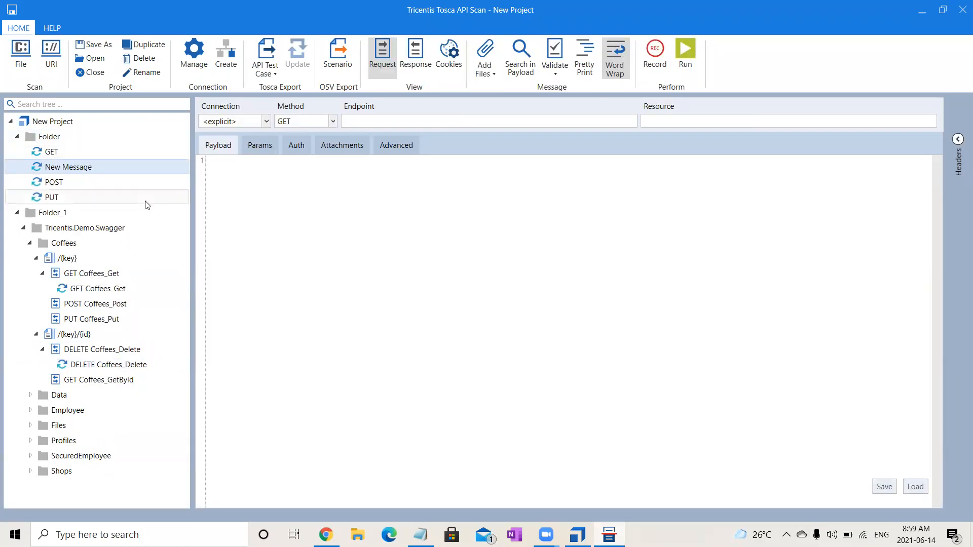
{"action": "key", "text": "F2"}
{"action": "type", "text": "DeLETE"}
{"action": "key", "text": "Return"}
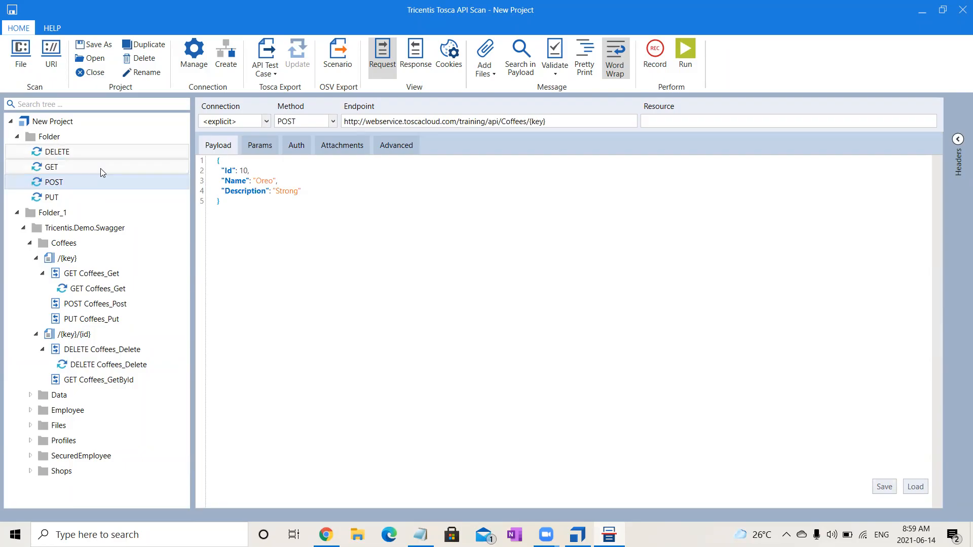
{"action": "left_click", "coordinate": [54, 152]}
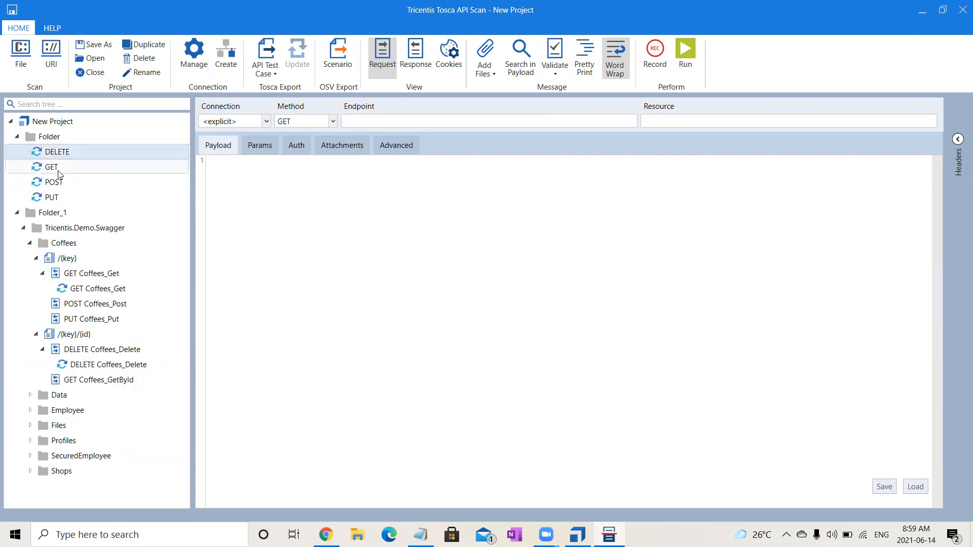
{"action": "left_click", "coordinate": [53, 168]}
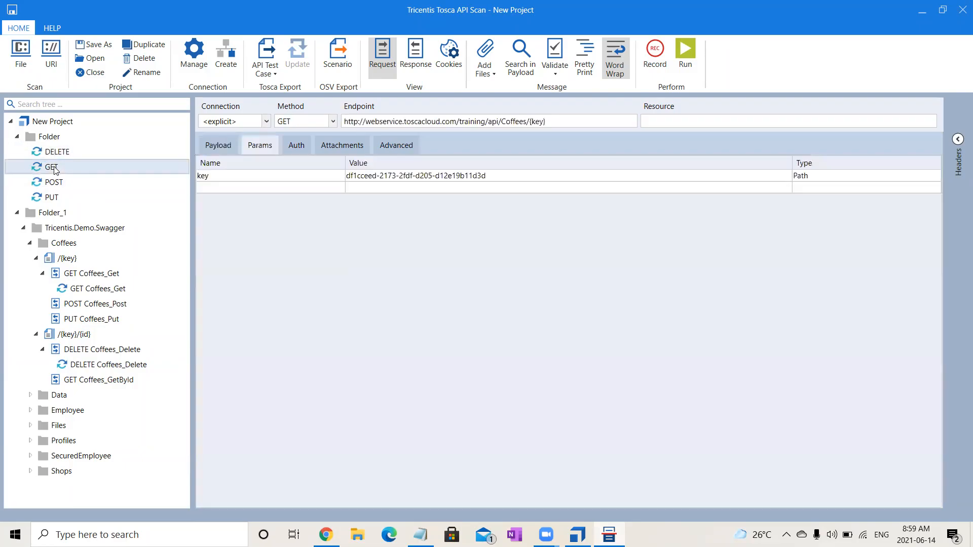
{"action": "triple_click", "coordinate": [458, 121]}
{"action": "key", "text": "ctrl+c"}
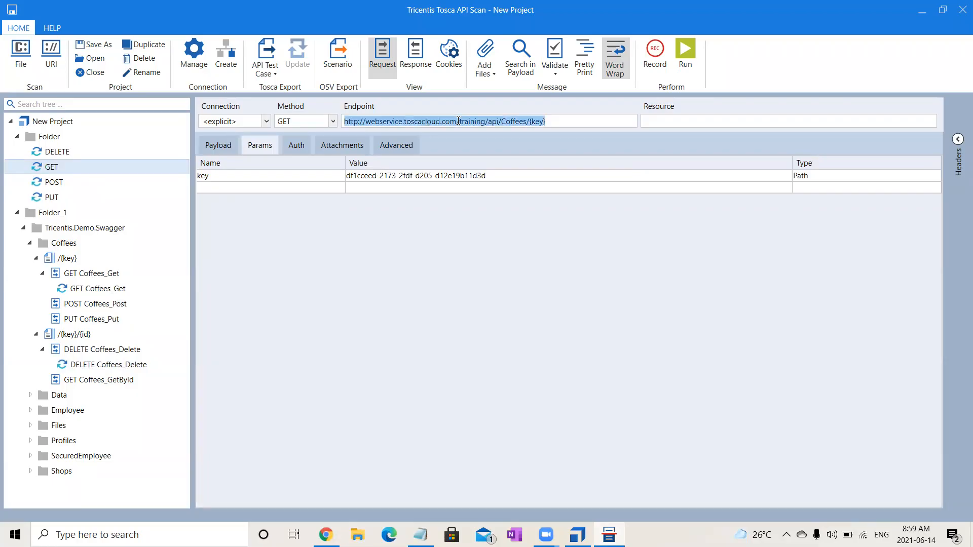
{"action": "left_click", "coordinate": [69, 151]}
{"action": "left_click", "coordinate": [443, 122]}
{"action": "key", "text": "ctrl+v"}
{"action": "type", "text": "/"}
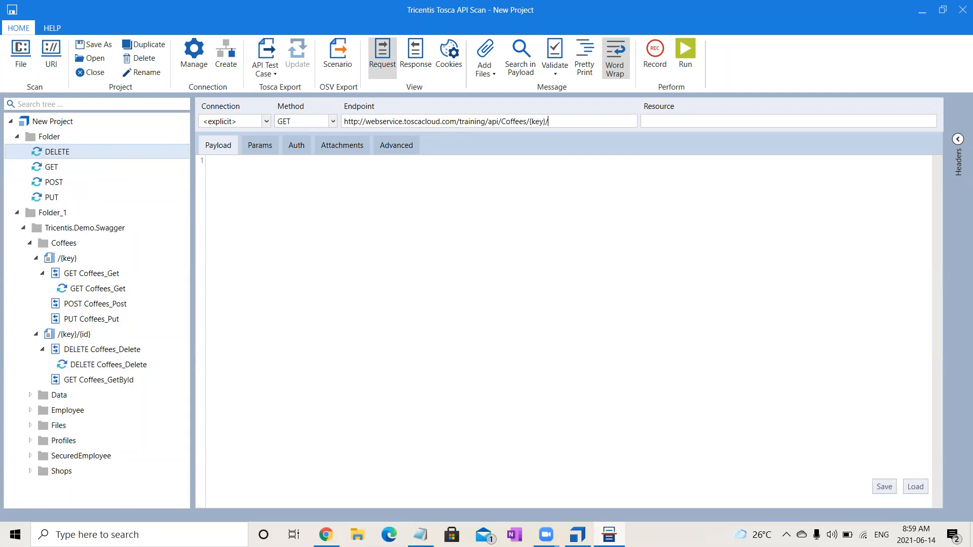
{"action": "type", "text": "{id"}
- Switch to Swagger UI in Chrome, try the copied endpoint as the DELETE operation's key value, and return to API Scan
{"action": "left_click", "coordinate": [326, 535]}
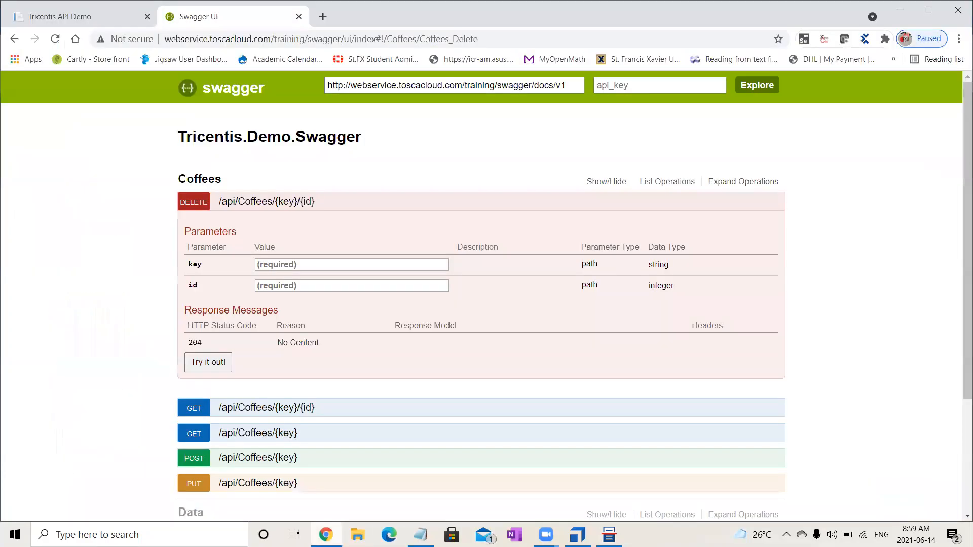
{"action": "left_click", "coordinate": [303, 269]}
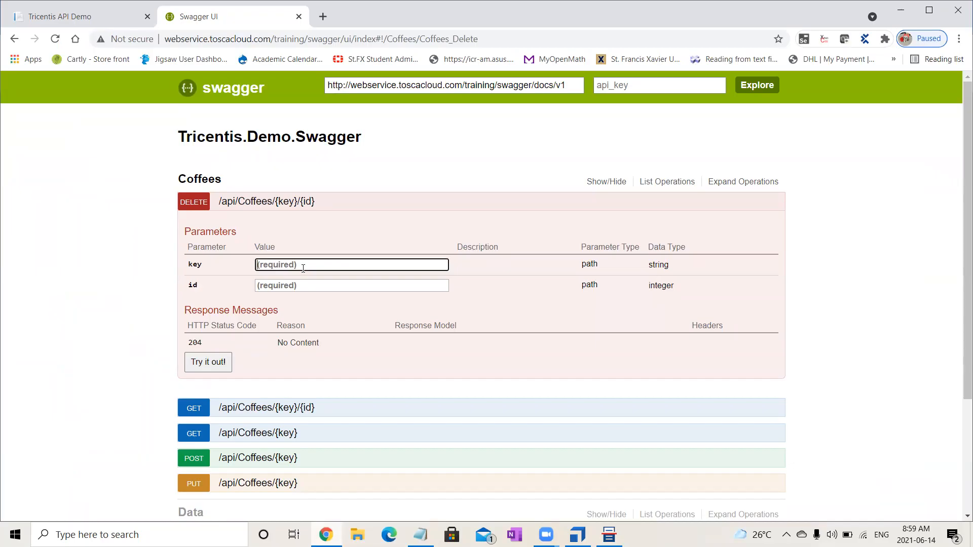
{"action": "key", "text": "ctrl+v"}
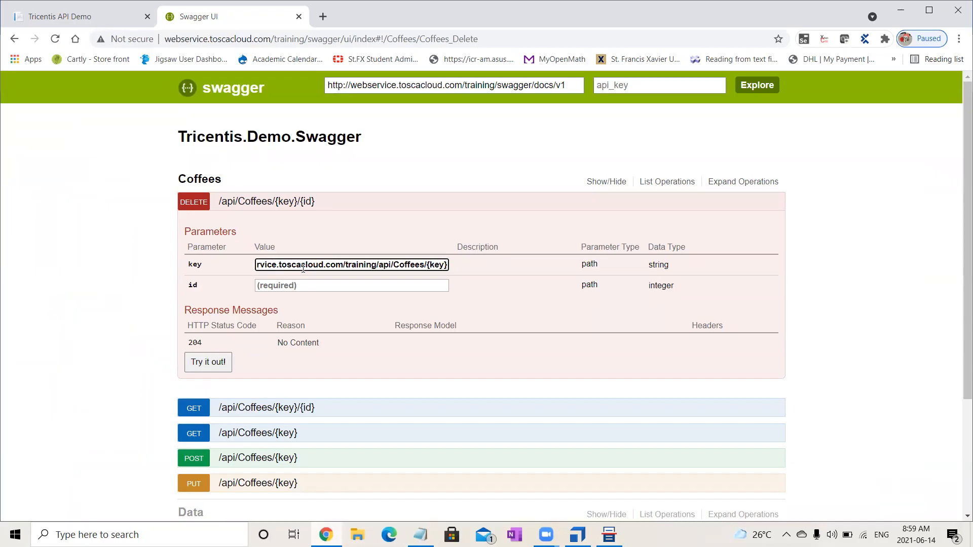
{"action": "key", "text": "ctrl+a"}
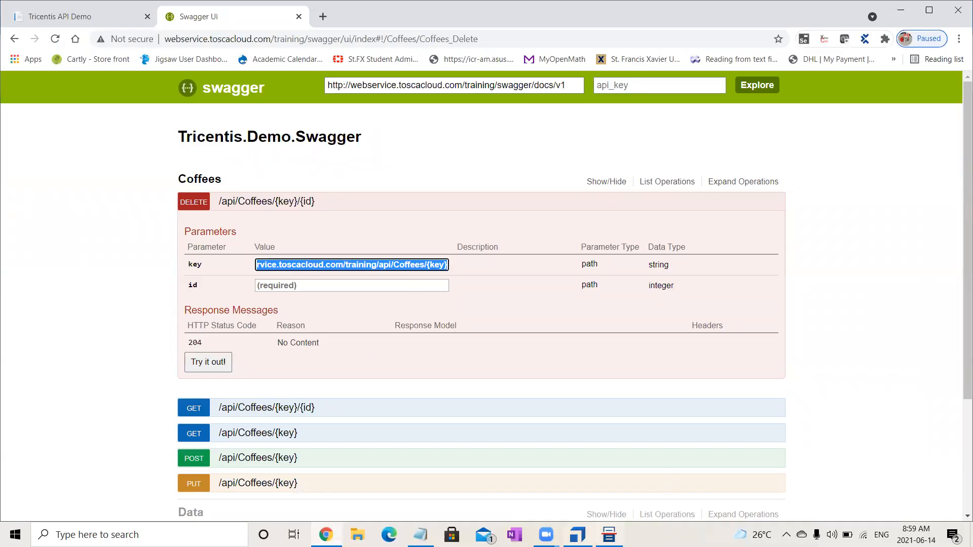
{"action": "left_click", "coordinate": [608, 534]}
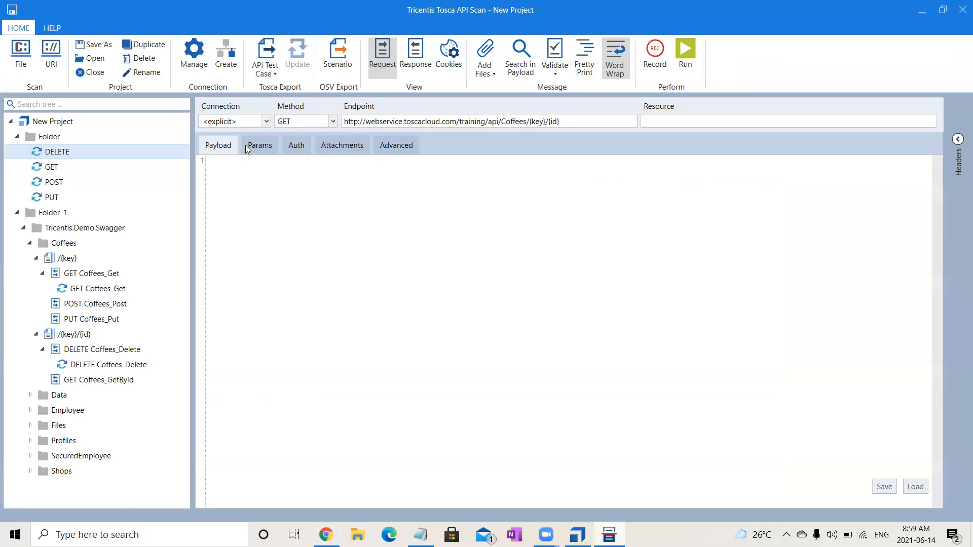
- Set the DELETE message's request method to DELETE
{"action": "left_click", "coordinate": [302, 122]}
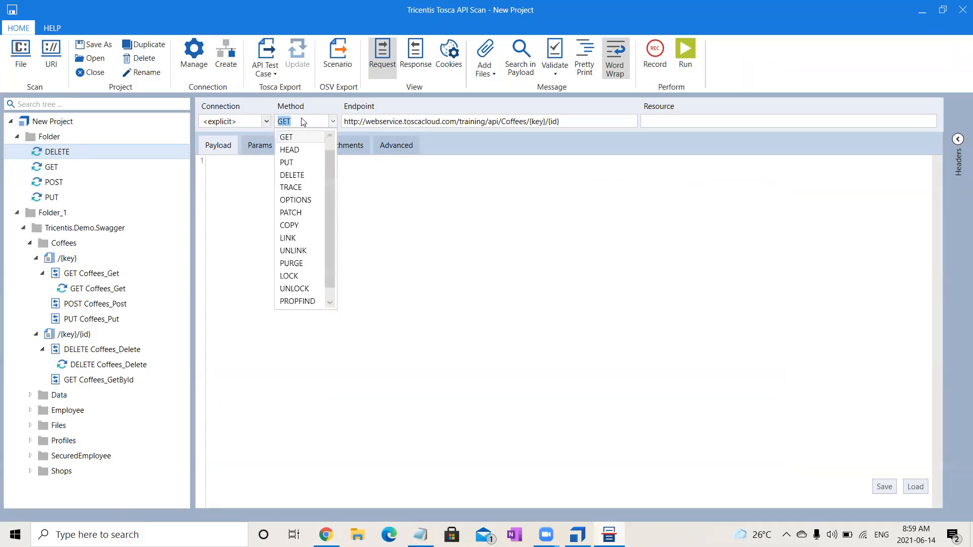
{"action": "left_click", "coordinate": [299, 176]}
{"action": "left_click", "coordinate": [279, 209]}
- Copy the key parameter's value from the GET message and return to the DELETE message's parameters
{"action": "left_click", "coordinate": [256, 148]}
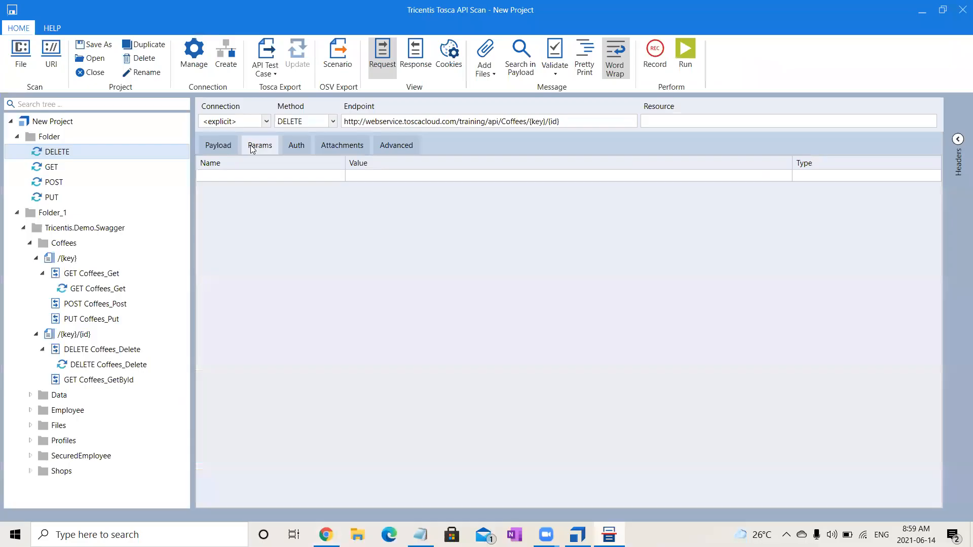
{"action": "left_click", "coordinate": [249, 177]}
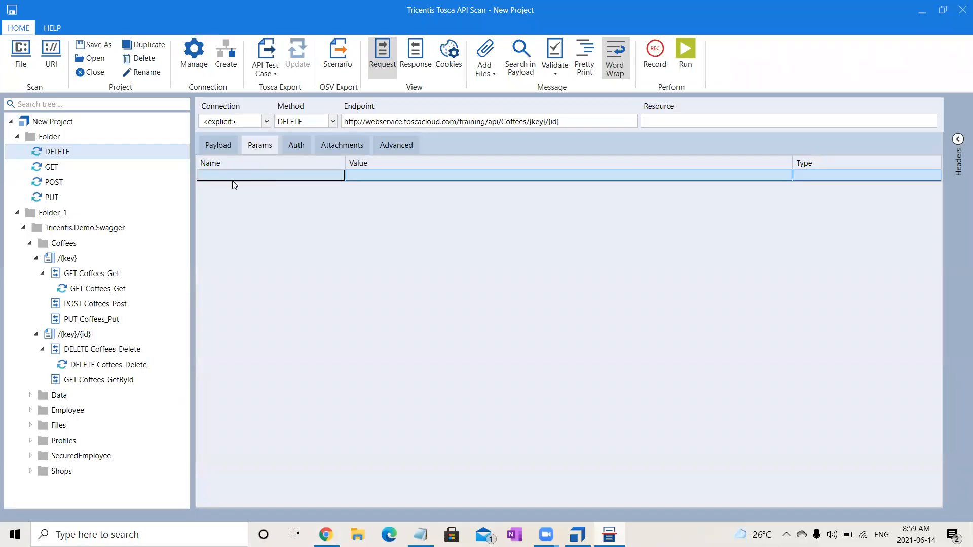
{"action": "left_click", "coordinate": [230, 176]}
{"action": "left_click", "coordinate": [45, 167]}
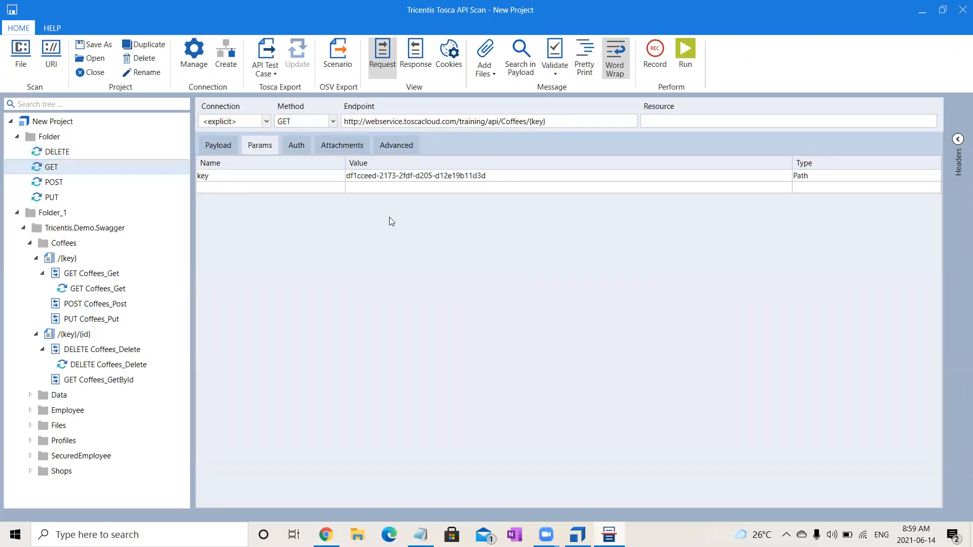
{"action": "left_click", "coordinate": [506, 176]}
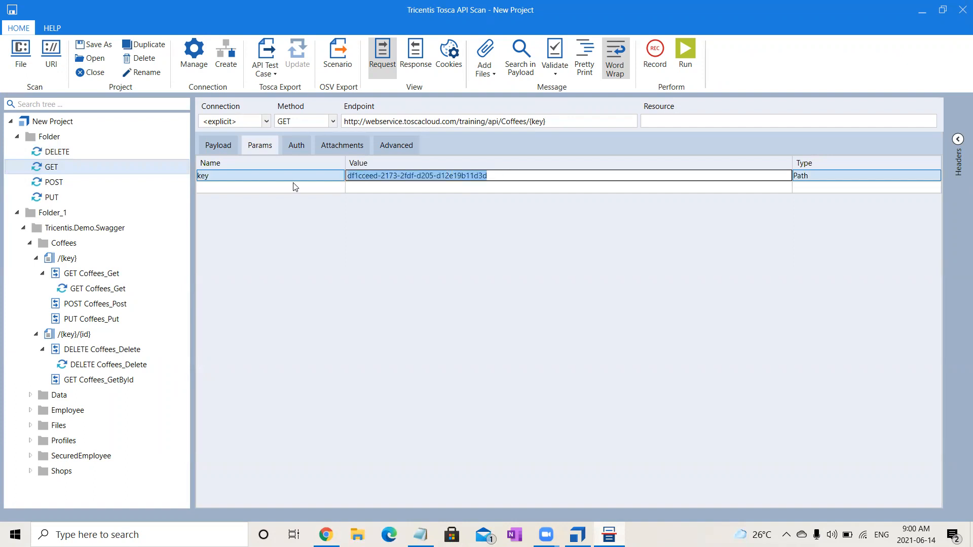
{"action": "left_click", "coordinate": [74, 155]}
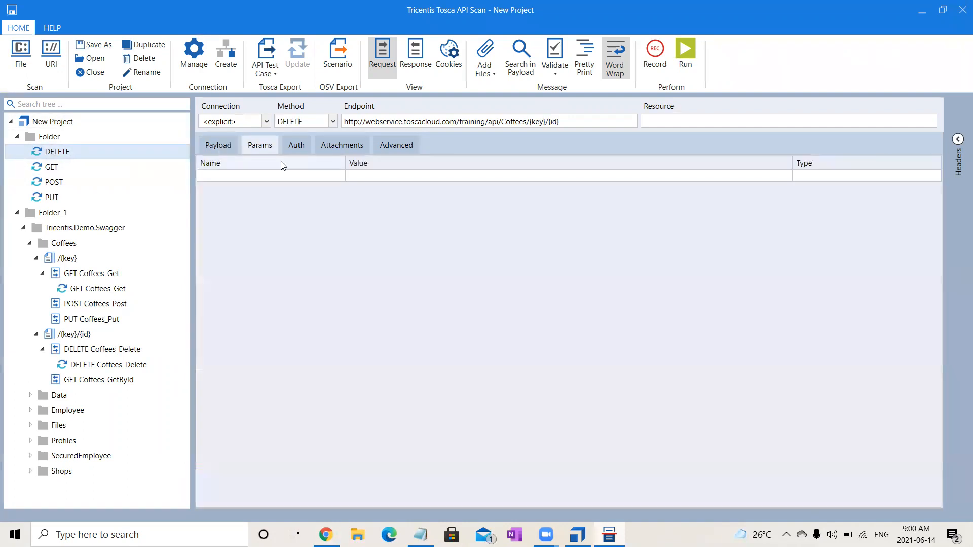
- Add a parameter named key to the DELETE message, paste the API key as its value and set its type to Path
{"action": "left_click", "coordinate": [306, 177]}
{"action": "left_click", "coordinate": [306, 176]}
{"action": "type", "text": "key"}
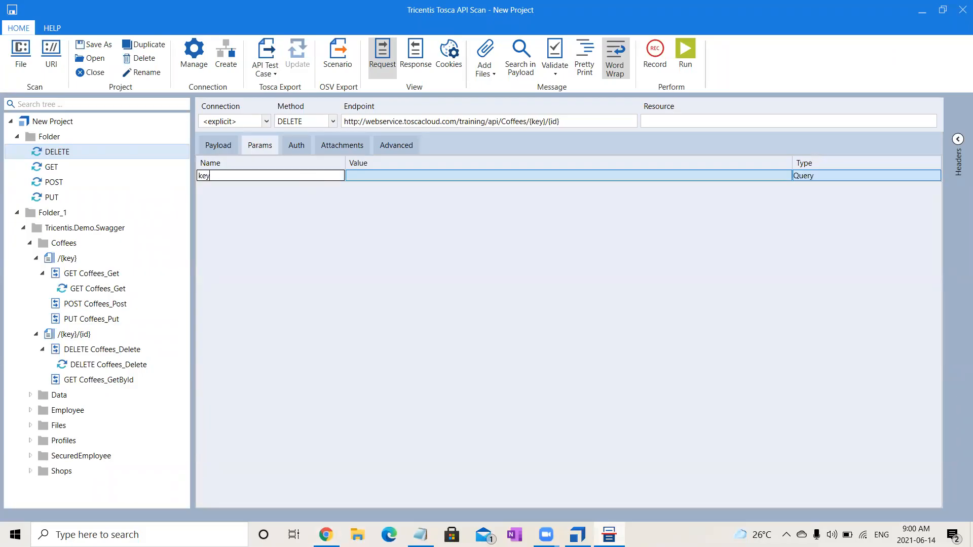
{"action": "left_click", "coordinate": [394, 175]}
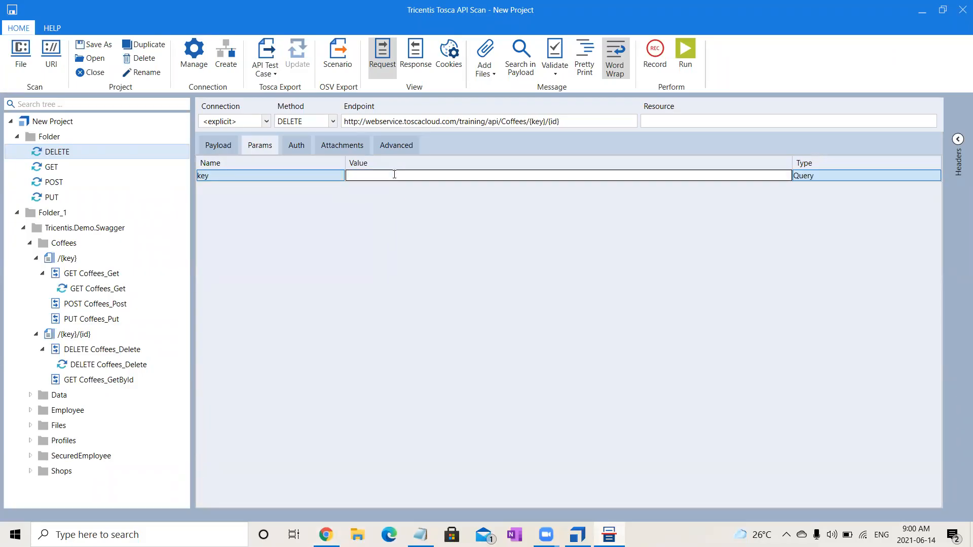
{"action": "type", "text": "df1cceed-2171-2fdf-d205-d12e19b11d3d"}
{"action": "left_click", "coordinate": [857, 180]}
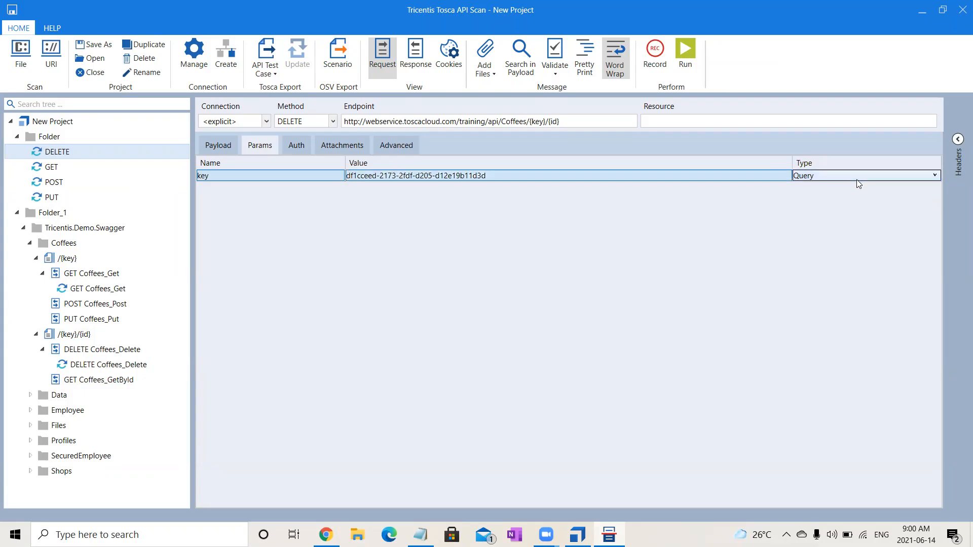
{"action": "key", "text": "Down"}
{"action": "left_click", "coordinate": [227, 145]}
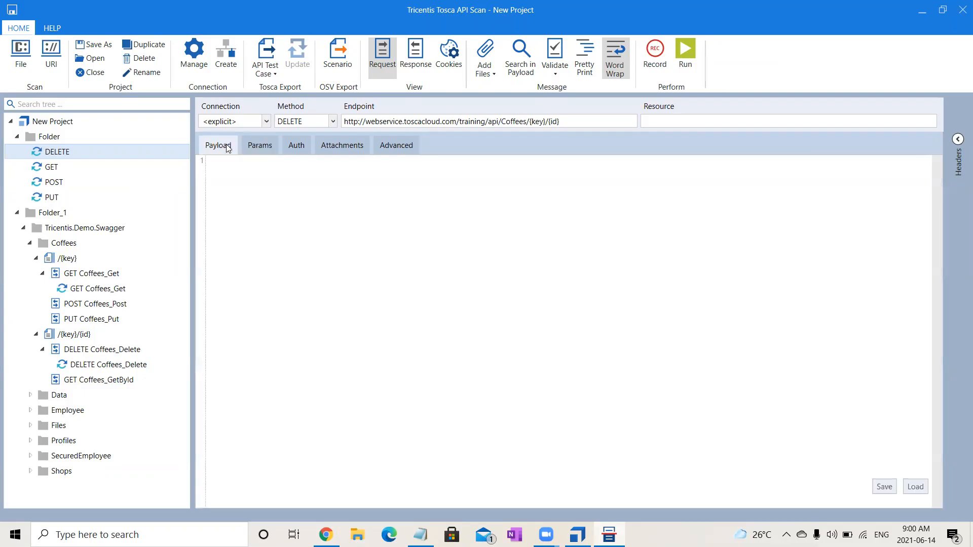
{"action": "left_click", "coordinate": [292, 148]}
{"action": "left_click", "coordinate": [248, 148]}
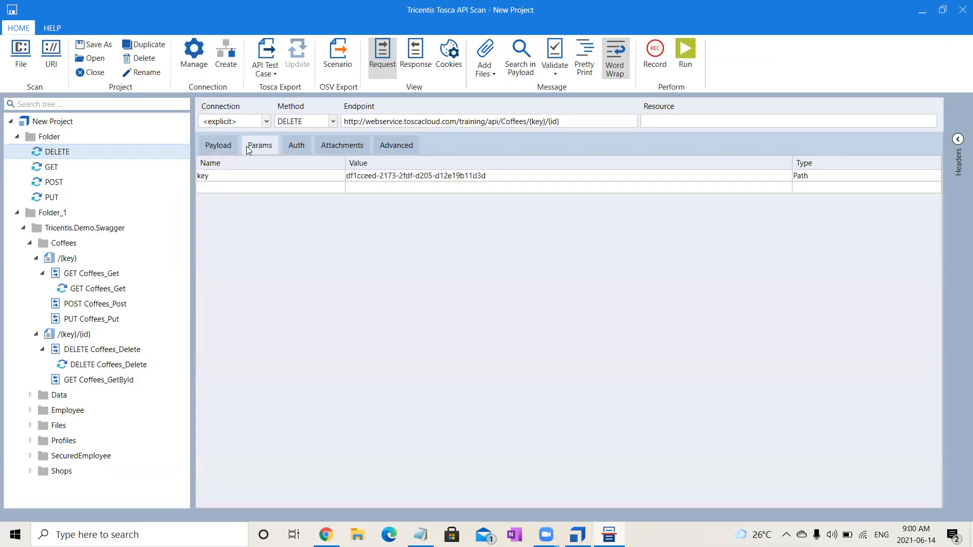
- Try to add a second parameter named id with the value 10 to the DELETE message
{"action": "left_click", "coordinate": [279, 187]}
{"action": "type", "text": "id"}
{"action": "left_click", "coordinate": [396, 187]}
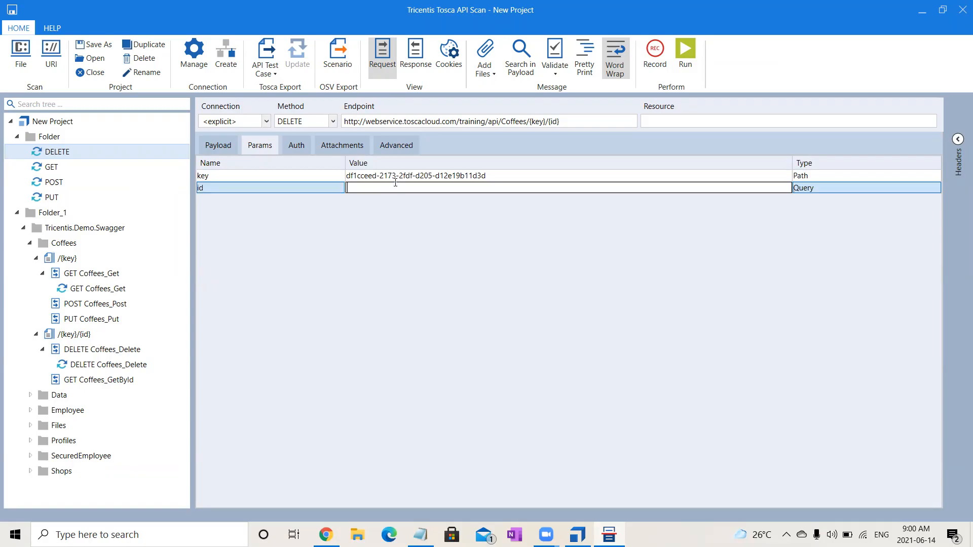
{"action": "type", "text": "10"}
{"action": "left_click", "coordinate": [57, 169]}
{"action": "left_click", "coordinate": [66, 154]}
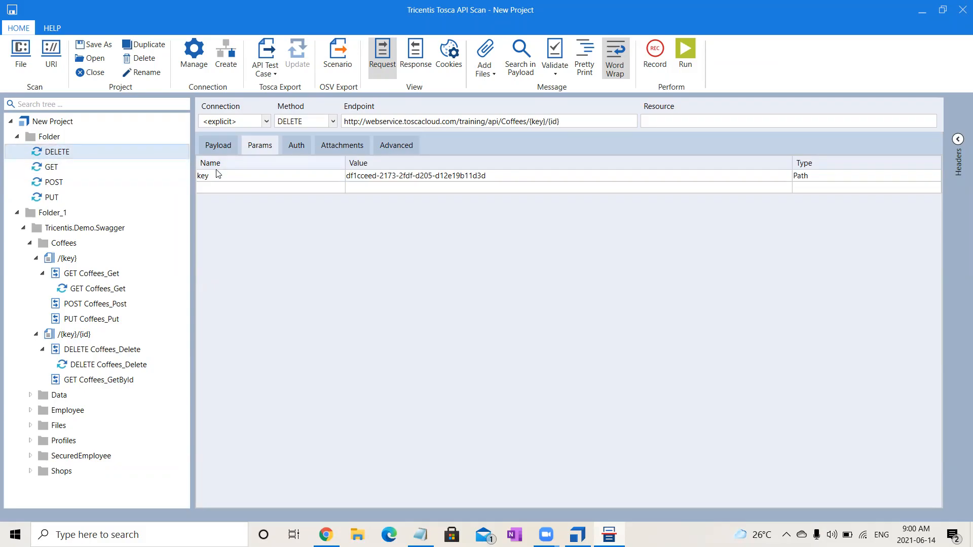
- Add an id parameter with the value 10 and type Path below key, and run the DELETE message
{"action": "left_click", "coordinate": [263, 189]}
{"action": "left_click", "coordinate": [265, 191]}
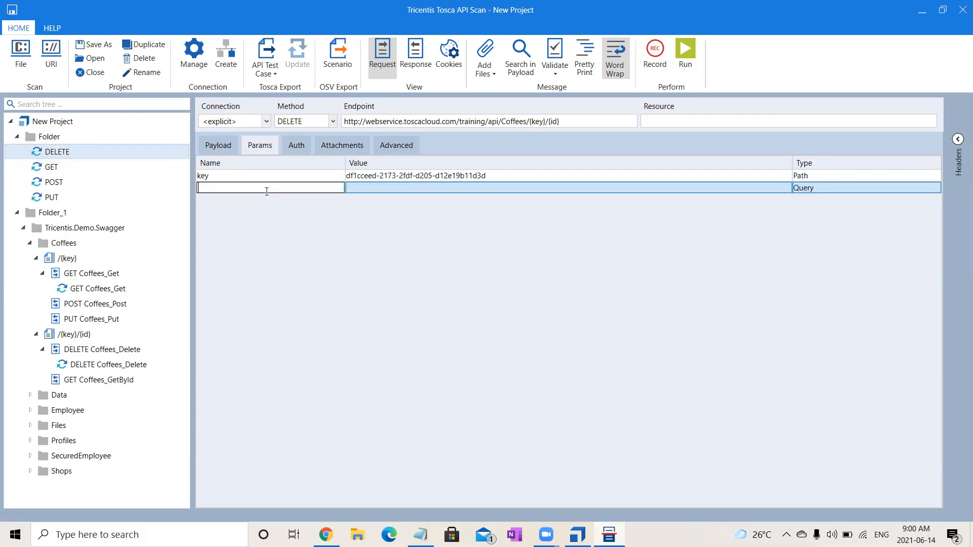
{"action": "type", "text": "id"}
{"action": "left_click", "coordinate": [397, 186]}
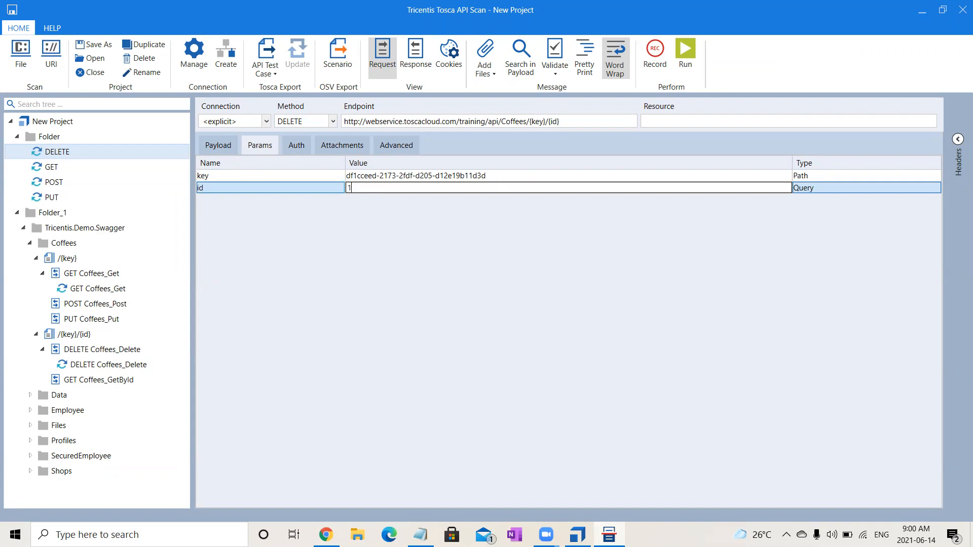
{"action": "left_click", "coordinate": [811, 188]}
{"action": "key", "text": "p"}
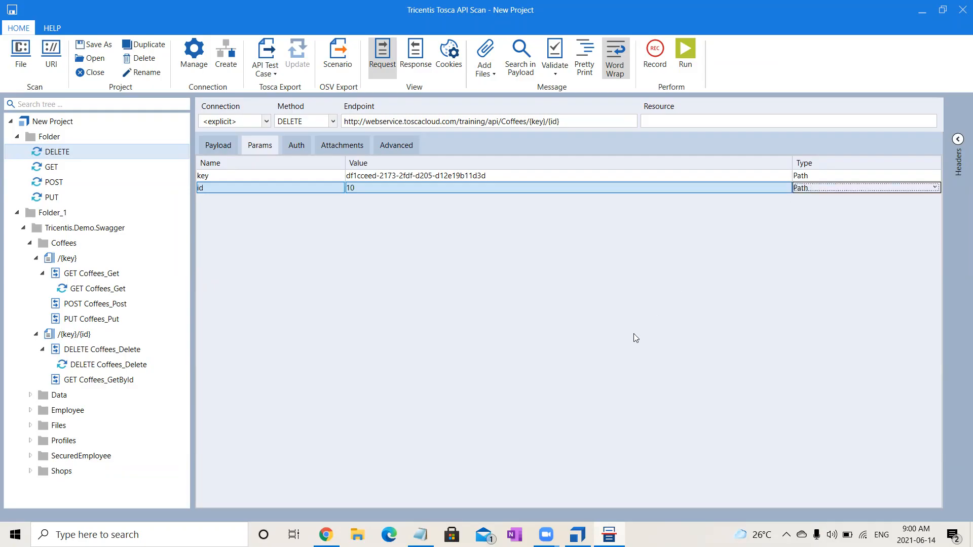
{"action": "left_click", "coordinate": [326, 175]}
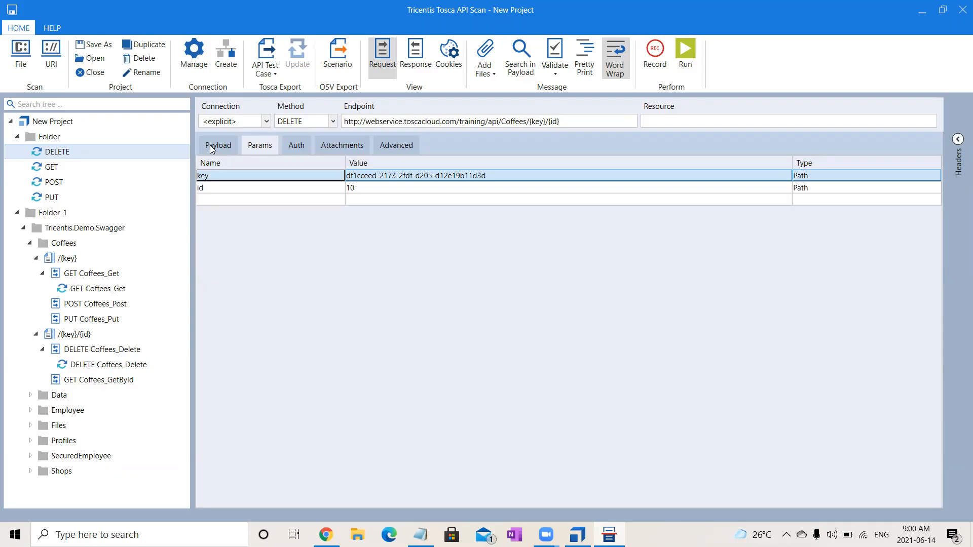
{"action": "left_click", "coordinate": [681, 53]}
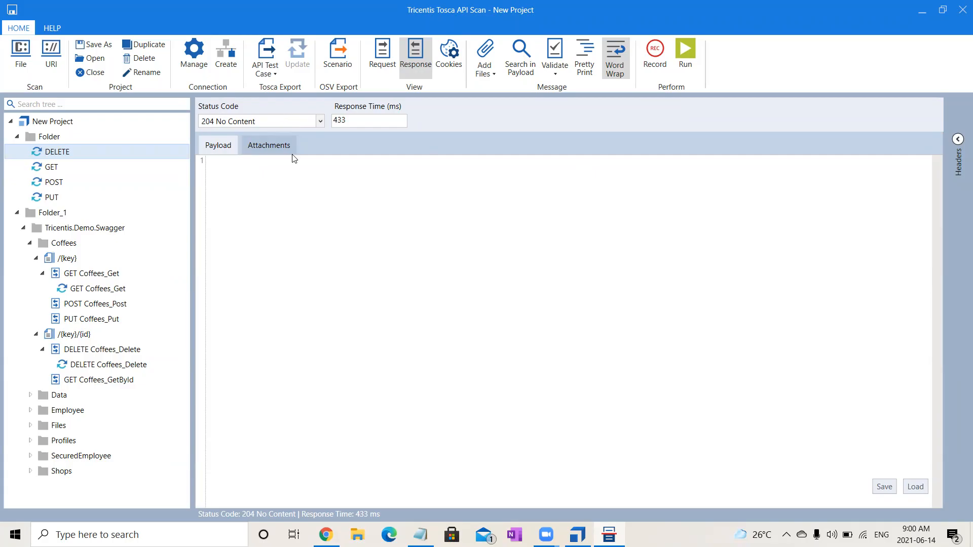
- Run the GET message again and check the end of its response payload for the coffee with Id 10
{"action": "left_click", "coordinate": [53, 167]}
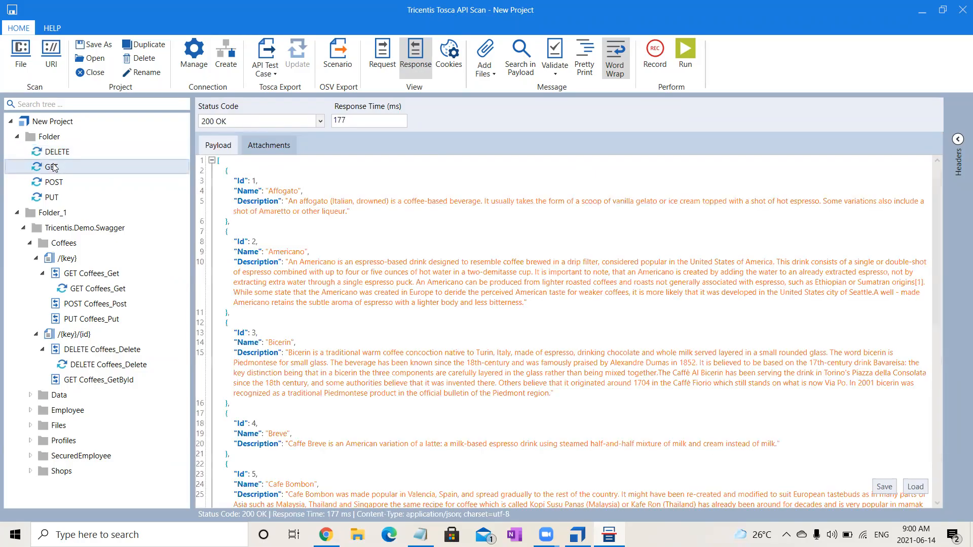
{"action": "left_click", "coordinate": [686, 56]}
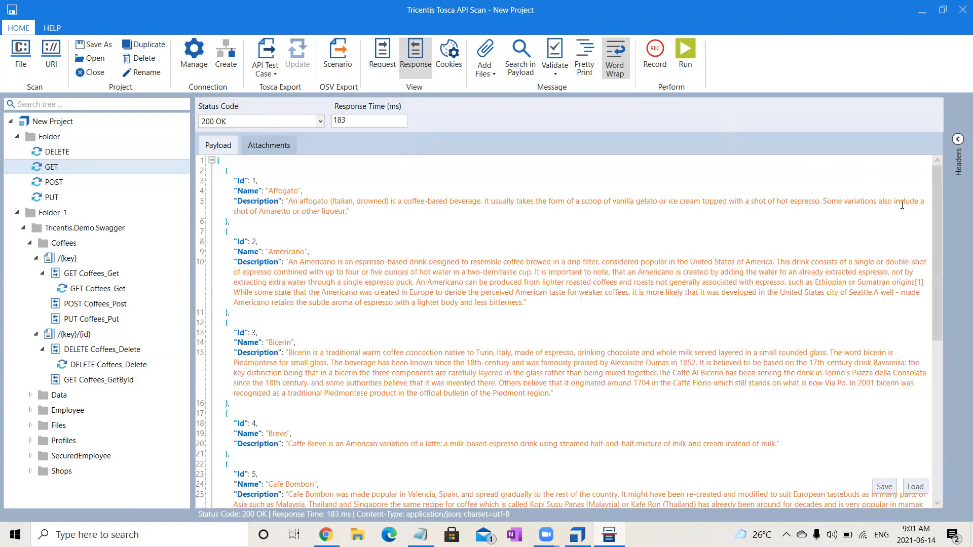
{"action": "left_click_drag", "start_coordinate": [938, 284], "coordinate": [939, 466]}
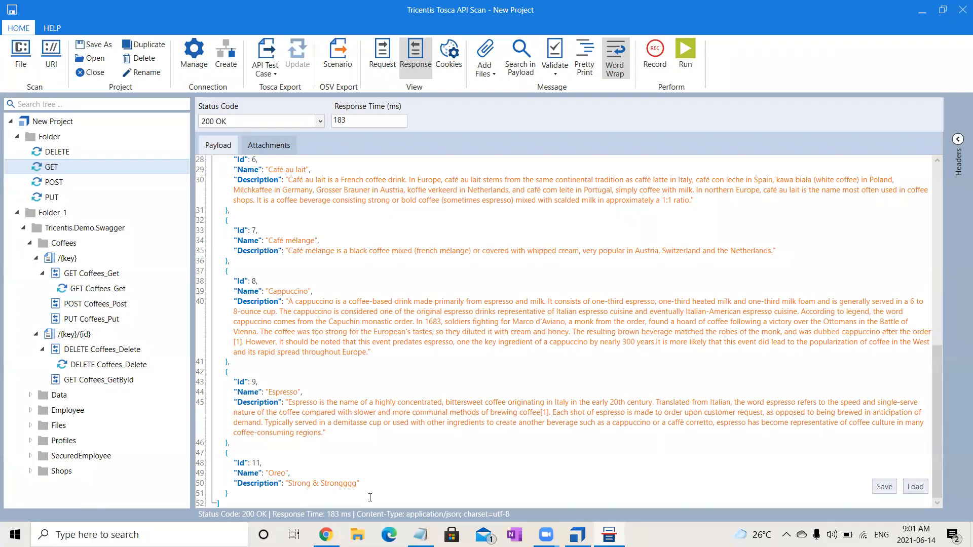
- Collapse the Tricentis.Demo.Swagger folder and export the messages of the first folder to Tosca Commander as an API test case
{"action": "left_click", "coordinate": [60, 152]}
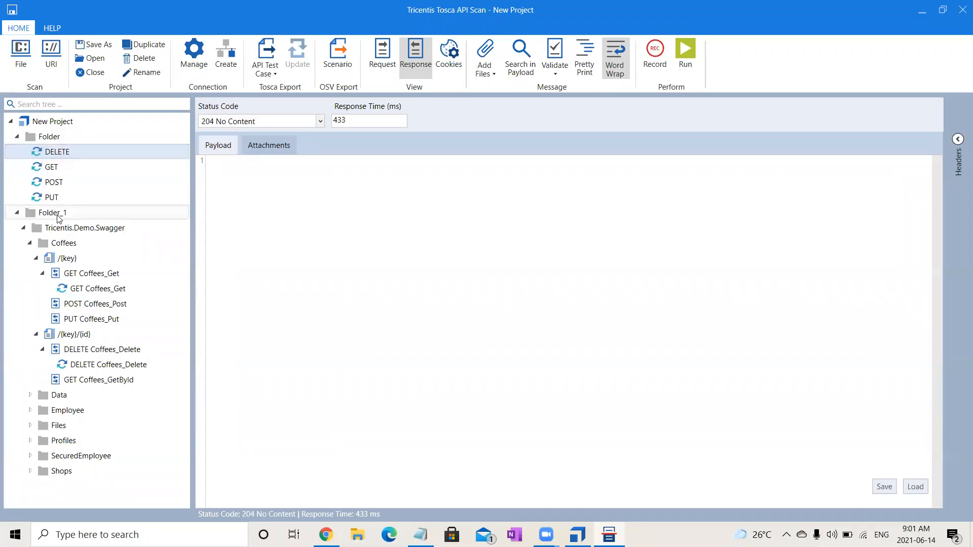
{"action": "left_click", "coordinate": [23, 228]}
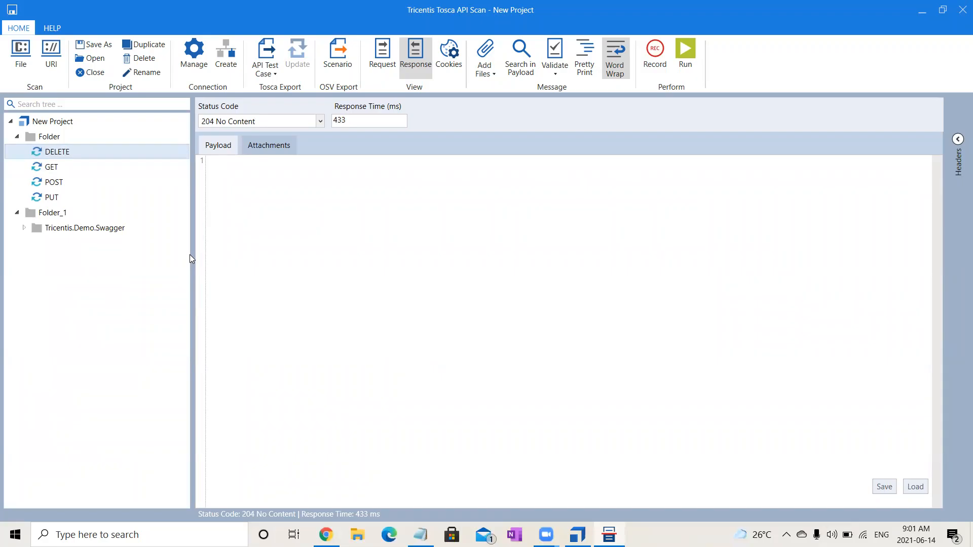
{"action": "key", "text": "Down"}
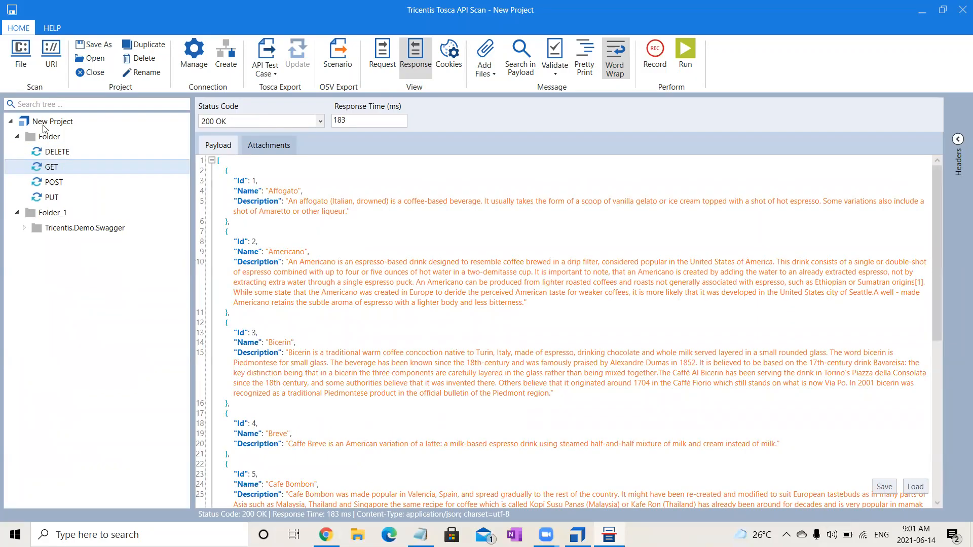
{"action": "left_click", "coordinate": [50, 139]}
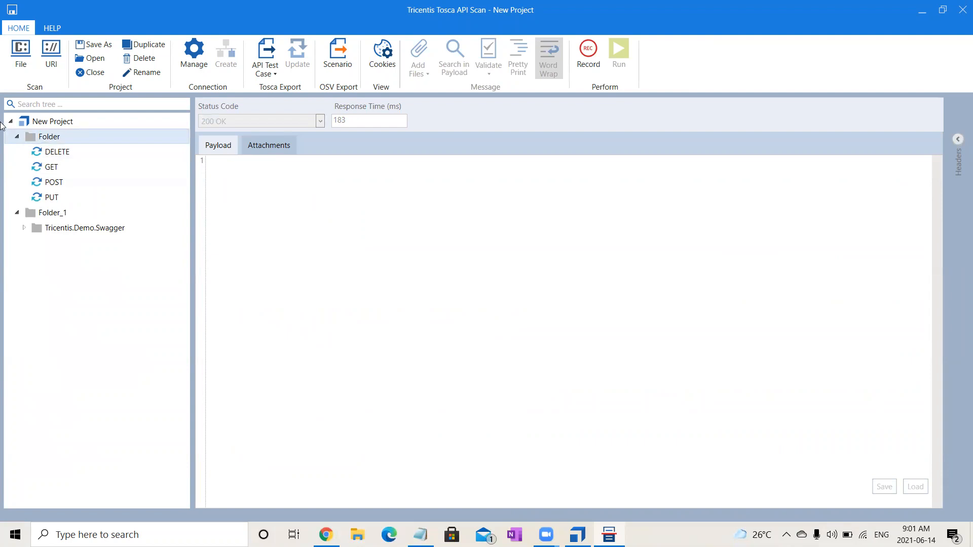
{"action": "left_click", "coordinate": [40, 138]}
{"action": "left_click", "coordinate": [267, 53]}
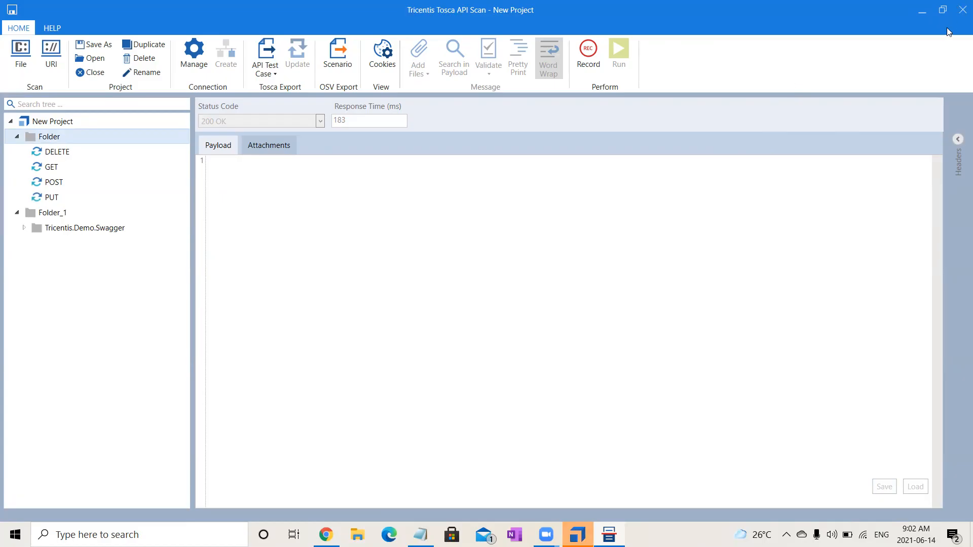
- Close the API Scan project and switch to Tosca Commander
{"action": "left_click", "coordinate": [961, 10]}
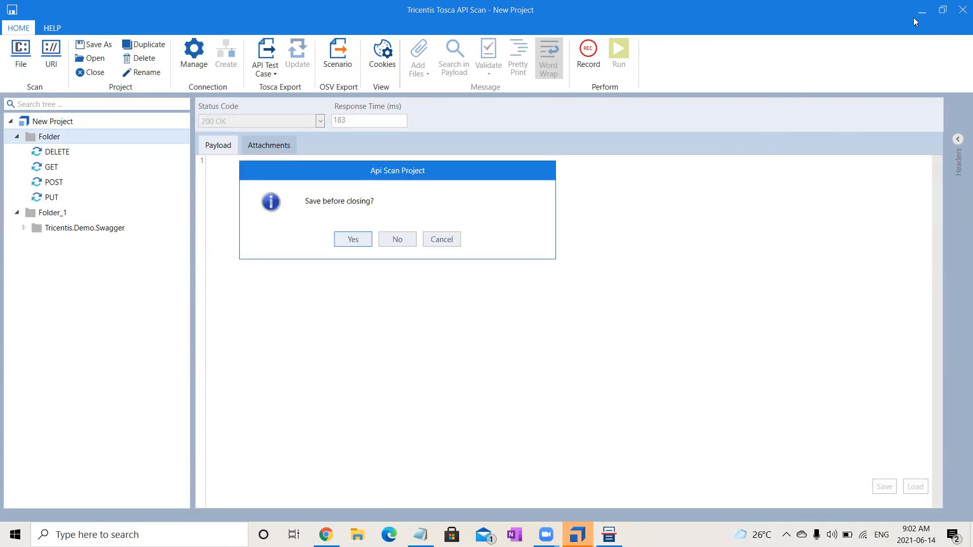
{"action": "left_click", "coordinate": [345, 242]}
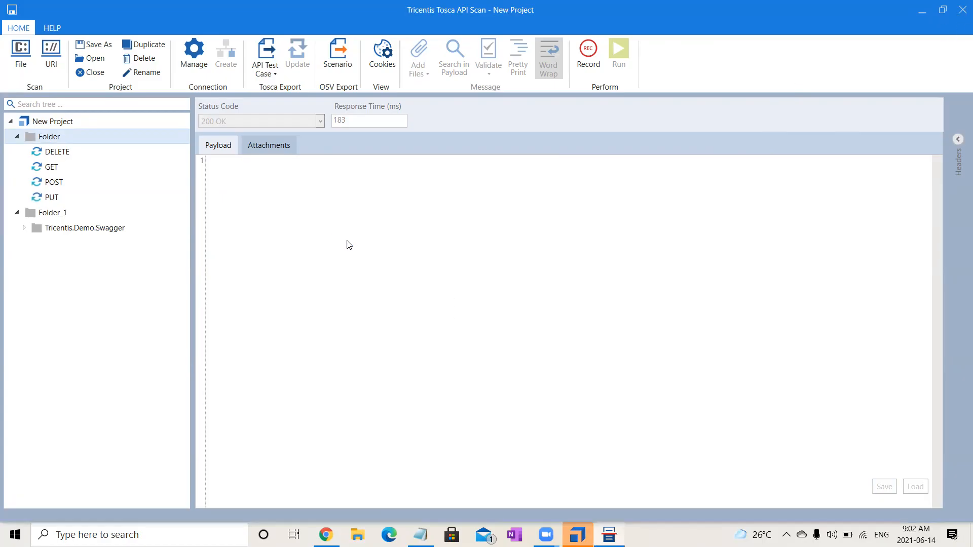
{"action": "left_click", "coordinate": [433, 290]}
{"action": "left_click", "coordinate": [961, 11]}
{"action": "left_click", "coordinate": [456, 313]}
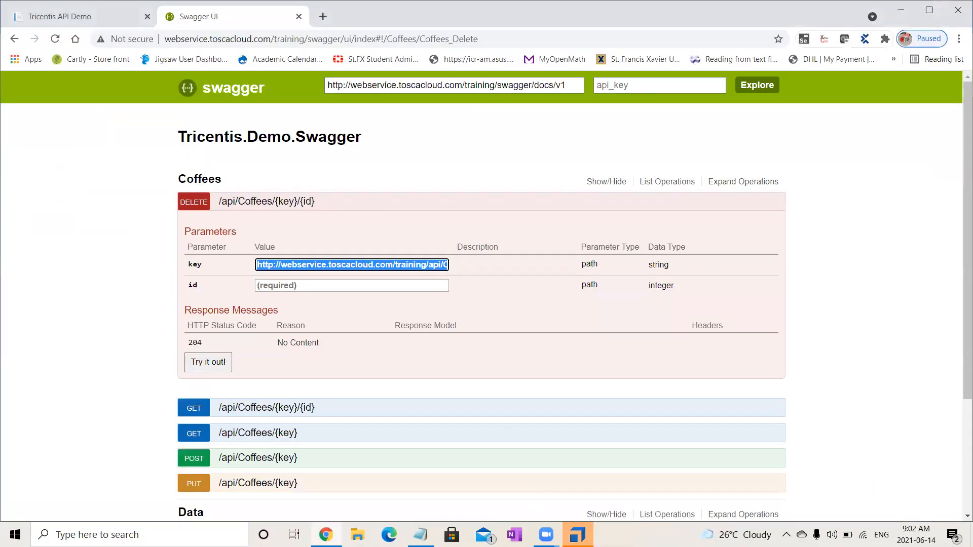
{"action": "left_click", "coordinate": [578, 535]}
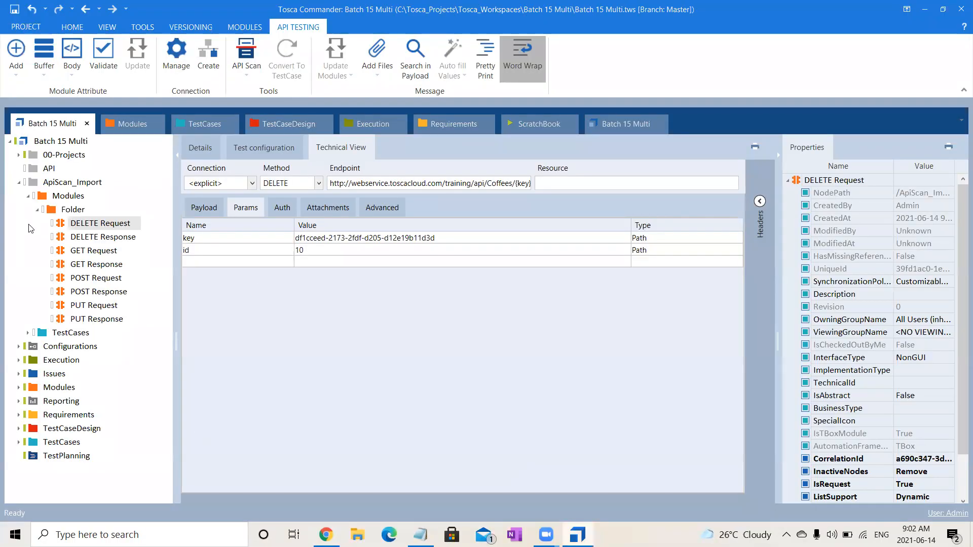
- Delete the empty API folder above ApiScan_Import from the Batch 15 Multi project
{"action": "left_click", "coordinate": [23, 183]}
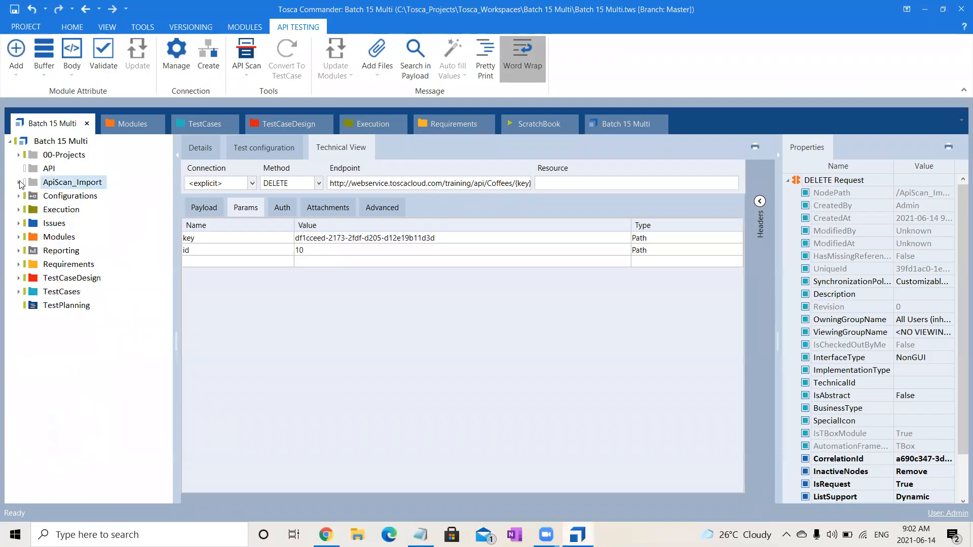
{"action": "left_click", "coordinate": [52, 170]}
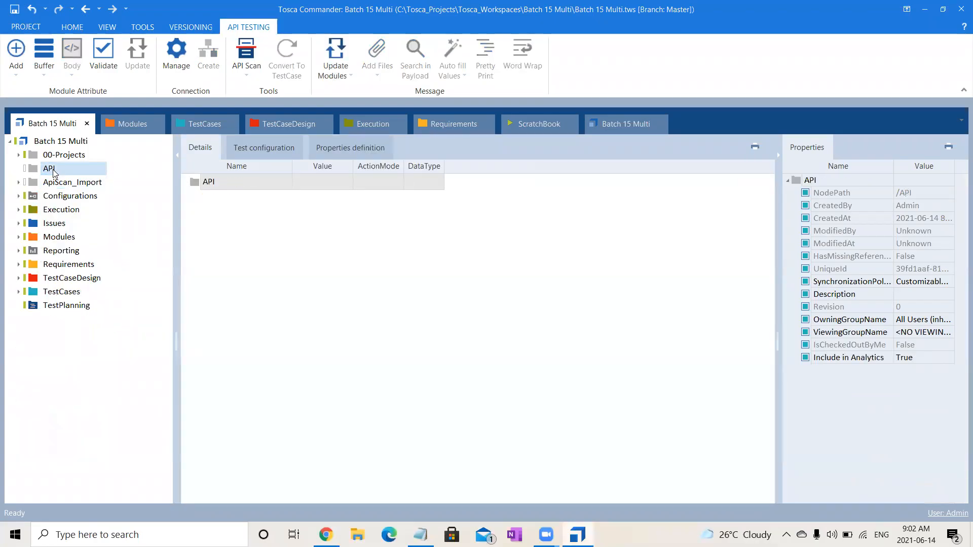
{"action": "left_click", "coordinate": [19, 183]}
{"action": "left_click", "coordinate": [28, 196]}
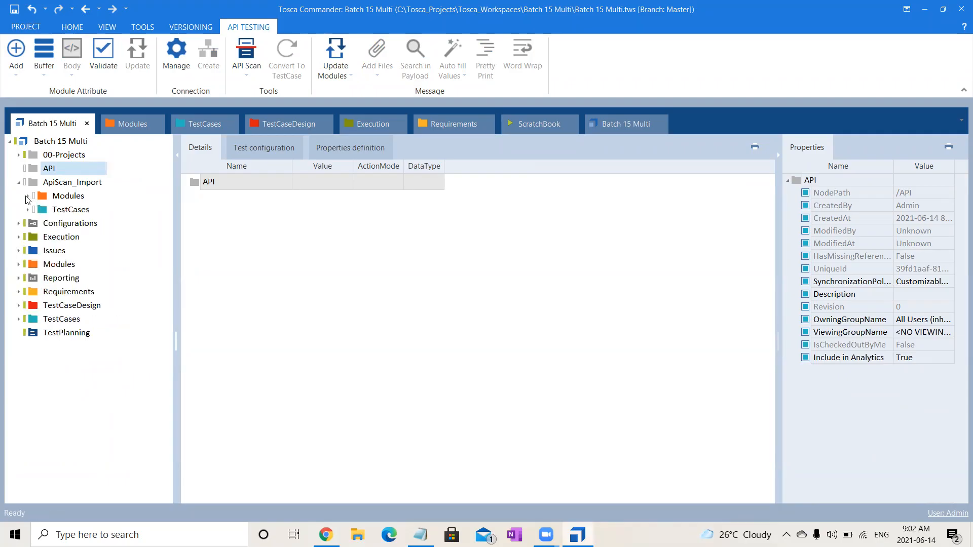
{"action": "left_click", "coordinate": [71, 171]}
{"action": "key", "text": "Delete"}
- Rename the ApiScan_Import folder as API
{"action": "left_click", "coordinate": [71, 175]}
{"action": "key", "text": "F2"}
{"action": "left_click", "coordinate": [68, 170]}
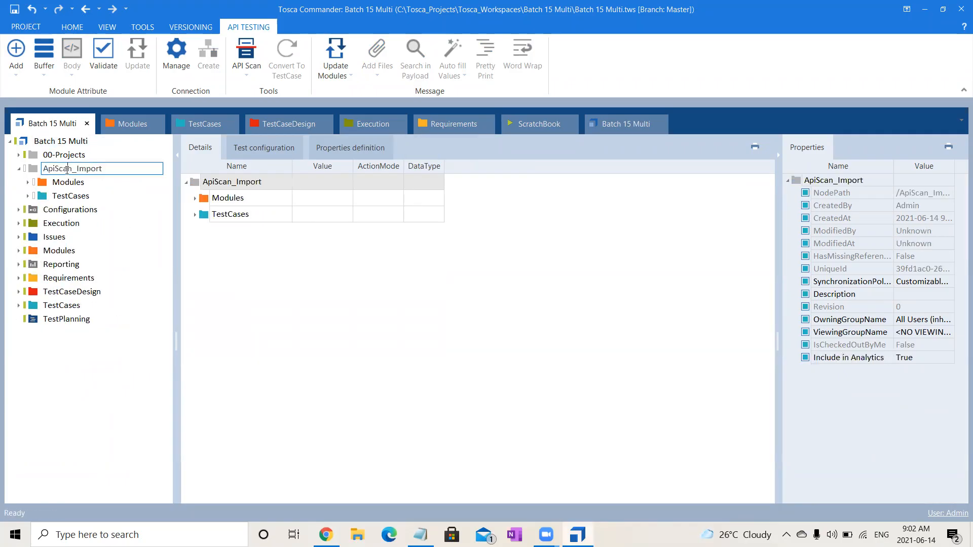
{"action": "left_click_drag", "start_coordinate": [51, 169], "coordinate": [103, 169]}
{"action": "type", "text": "PI"}
{"action": "key", "text": "Return"}
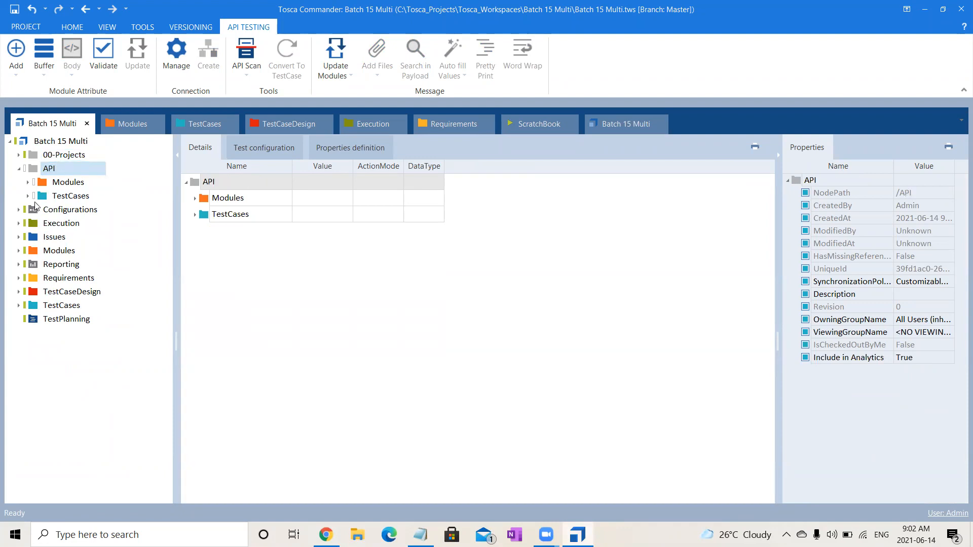
- Examine the imported DELETE, GET, POST and PUT request and response modules in the API folder
{"action": "left_click", "coordinate": [56, 185]}
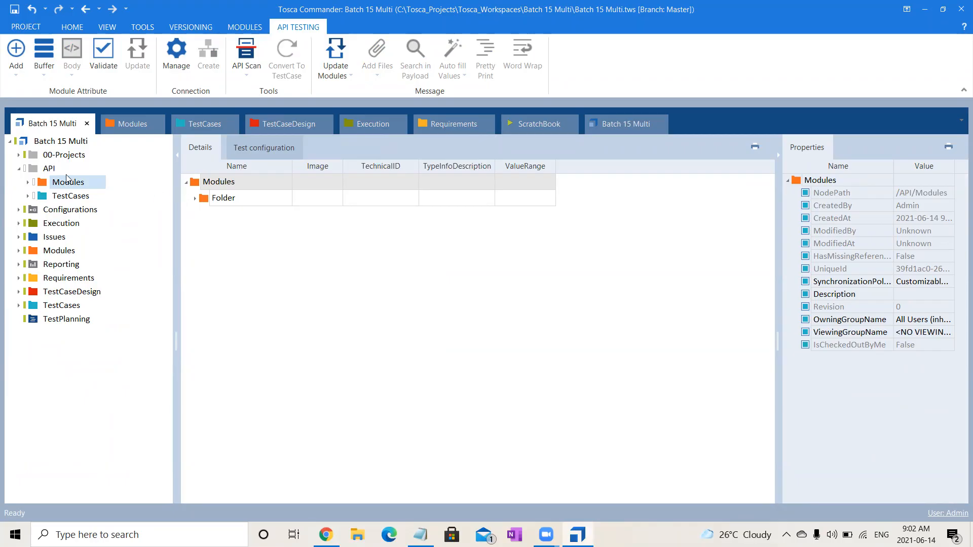
{"action": "left_click", "coordinate": [28, 183]}
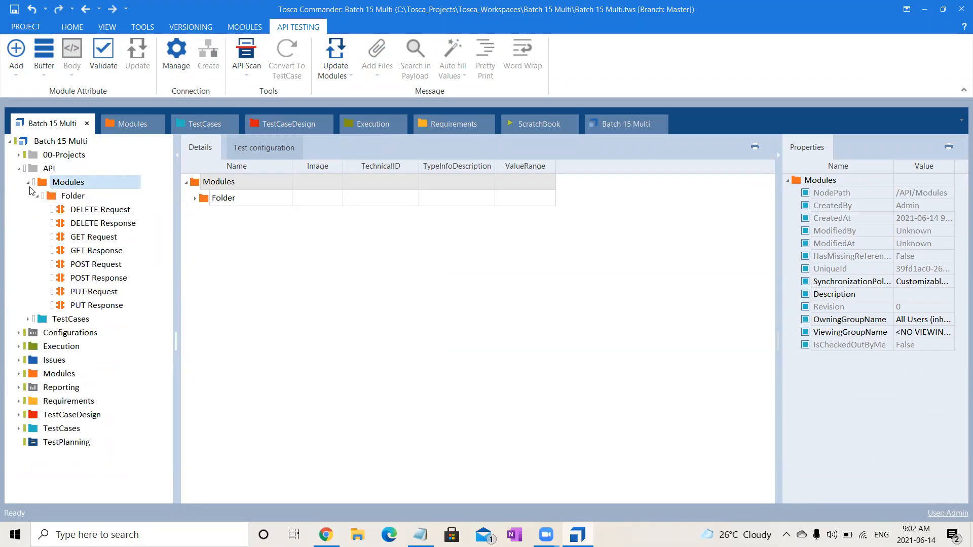
{"action": "left_click", "coordinate": [74, 211]}
{"action": "left_click", "coordinate": [82, 223]}
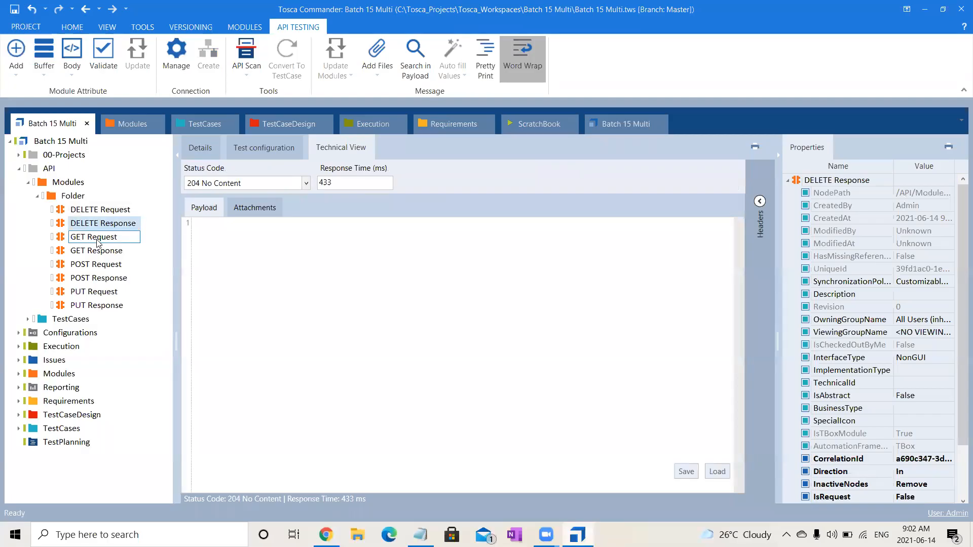
{"action": "left_click", "coordinate": [98, 241]}
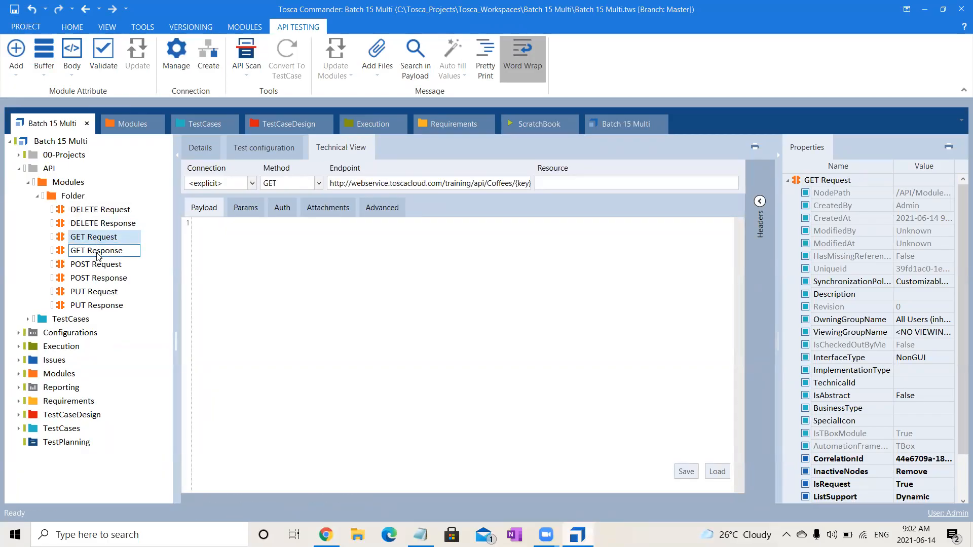
{"action": "left_click", "coordinate": [99, 253]}
{"action": "left_click", "coordinate": [98, 264]}
{"action": "left_click", "coordinate": [101, 278]}
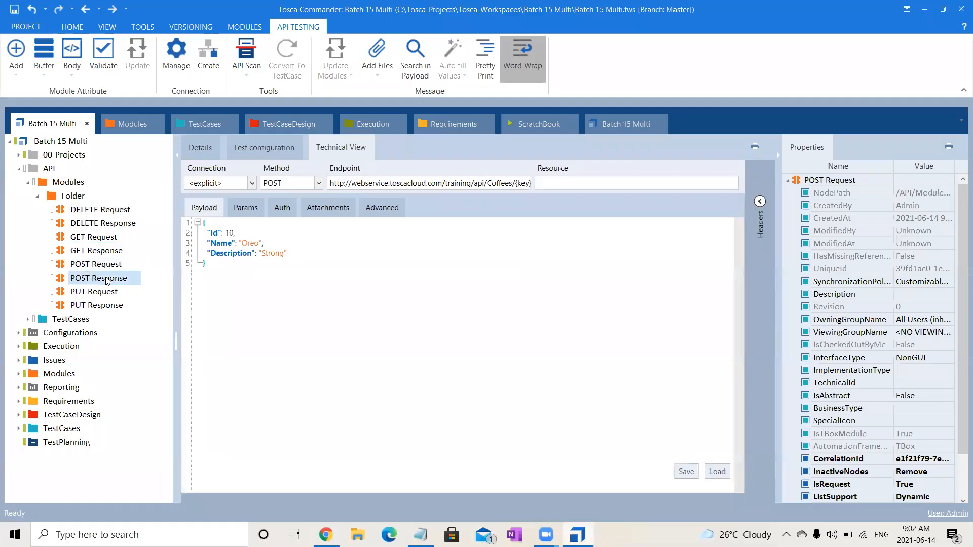
{"action": "left_click", "coordinate": [107, 292]}
{"action": "left_click", "coordinate": [118, 306]}
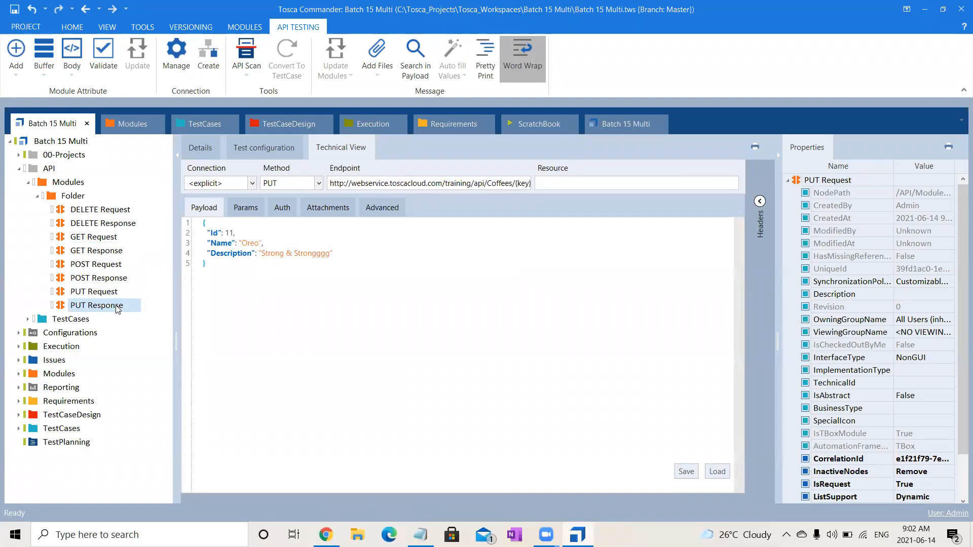
- Copy the imported test case under API's TestCases and paste it three times into its parent folder
{"action": "left_click", "coordinate": [28, 320]}
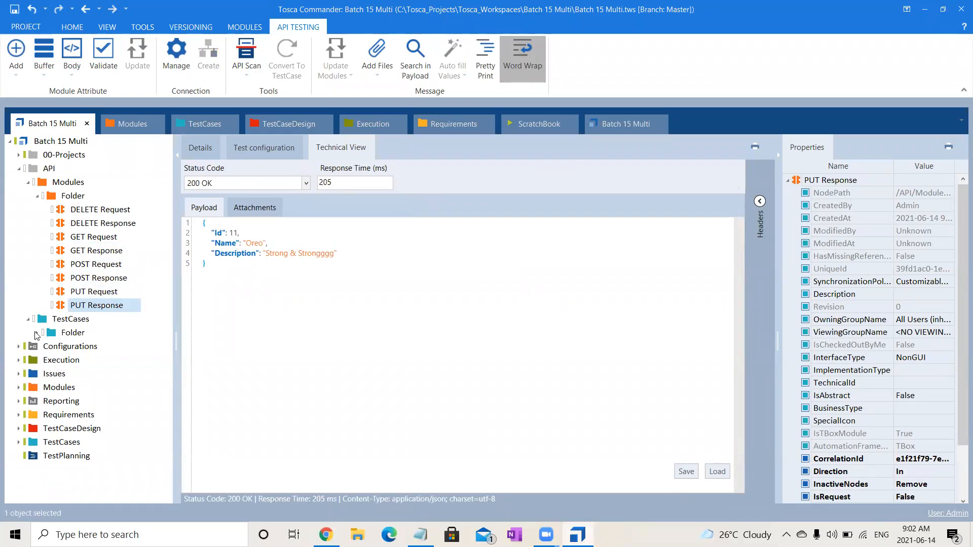
{"action": "left_click", "coordinate": [38, 333]}
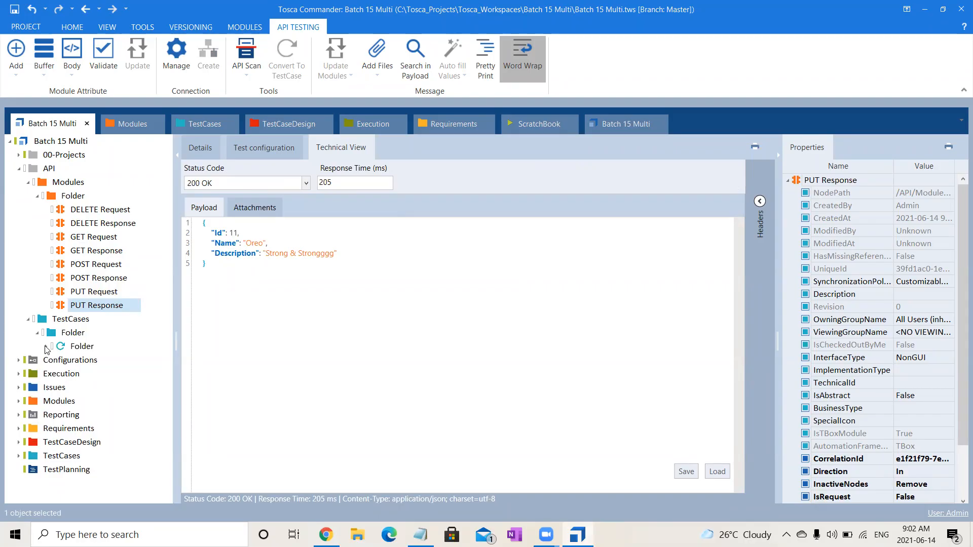
{"action": "left_click", "coordinate": [46, 348]}
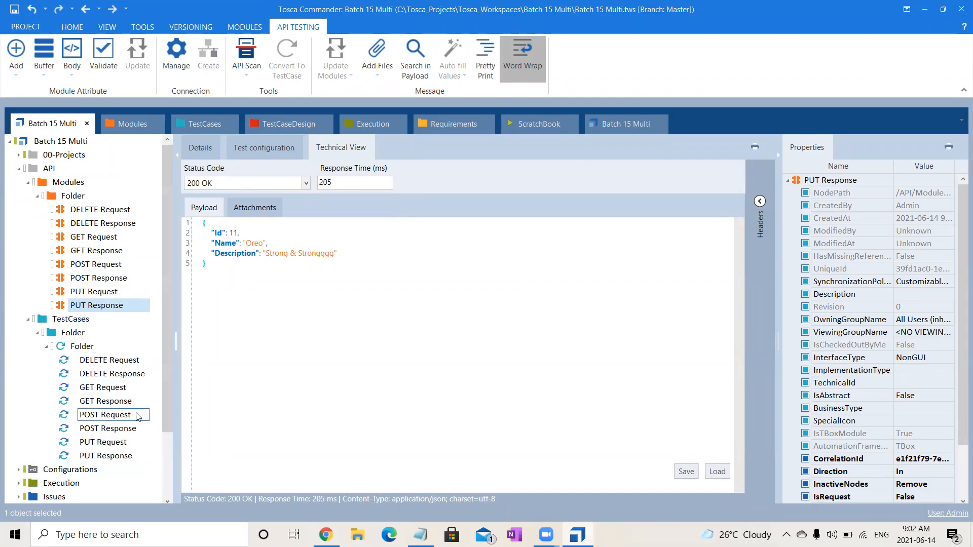
{"action": "left_click", "coordinate": [83, 346]}
{"action": "left_click", "coordinate": [83, 346]}
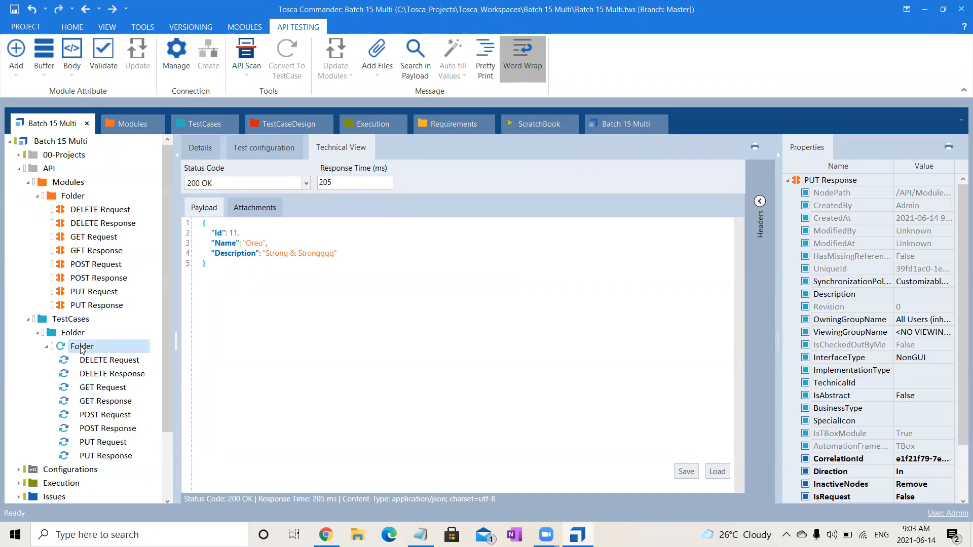
{"action": "left_click", "coordinate": [66, 333]}
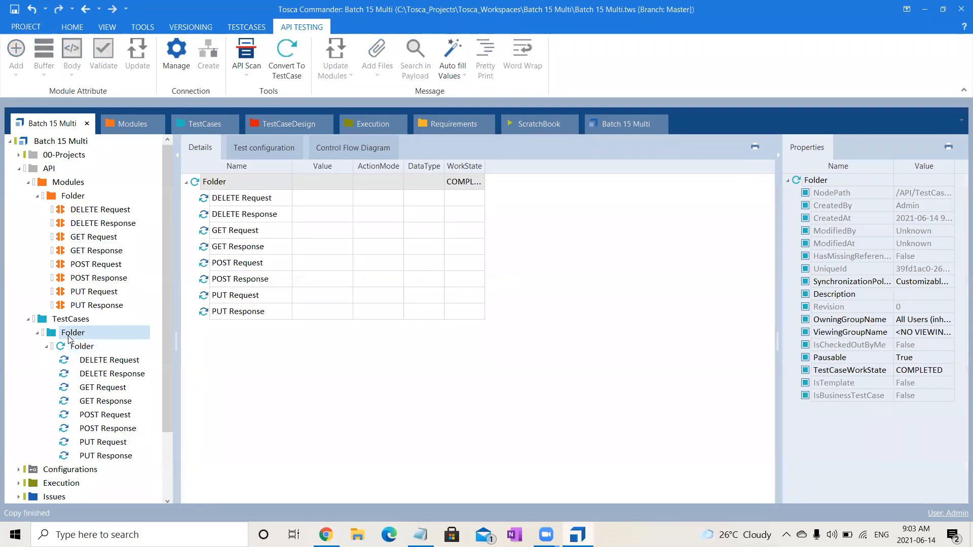
{"action": "key", "text": "ctrl+v"}
{"action": "key", "text": "ctrl+v"}
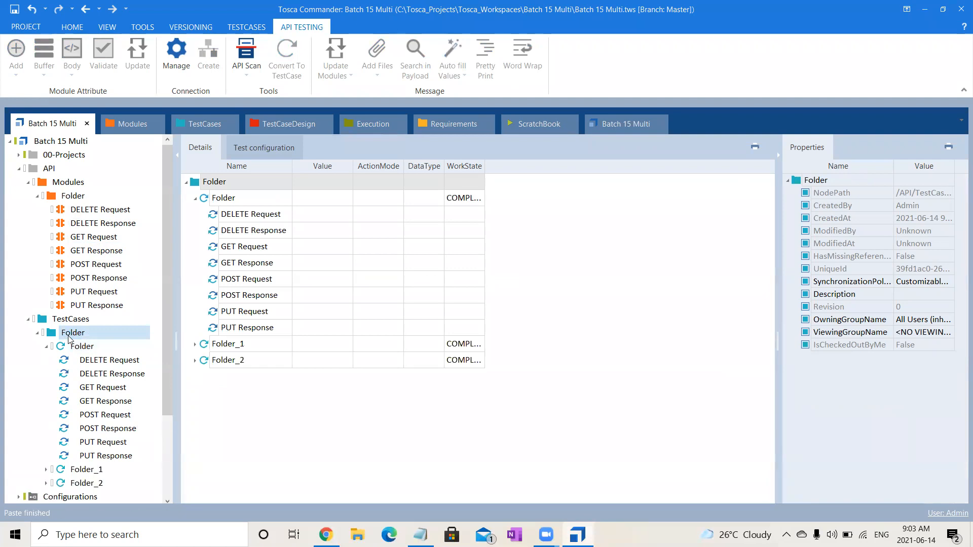
{"action": "key", "text": "ctrl+v"}
- Rename the original test case as GET and the Folder_1 copy as POST
{"action": "left_click", "coordinate": [101, 346]}
{"action": "left_click", "coordinate": [100, 346]}
{"action": "left_click", "coordinate": [101, 346]}
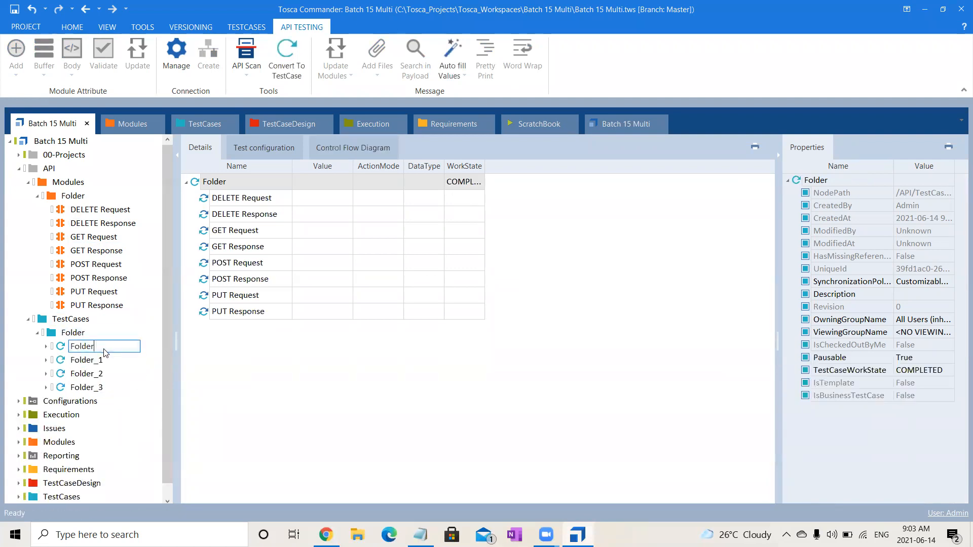
{"action": "left_click_drag", "start_coordinate": [101, 348], "coordinate": [28, 347]}
{"action": "type", "text": "GET"}
{"action": "left_click", "coordinate": [87, 361]}
{"action": "left_click", "coordinate": [118, 365]}
{"action": "type", "text": "POST"}
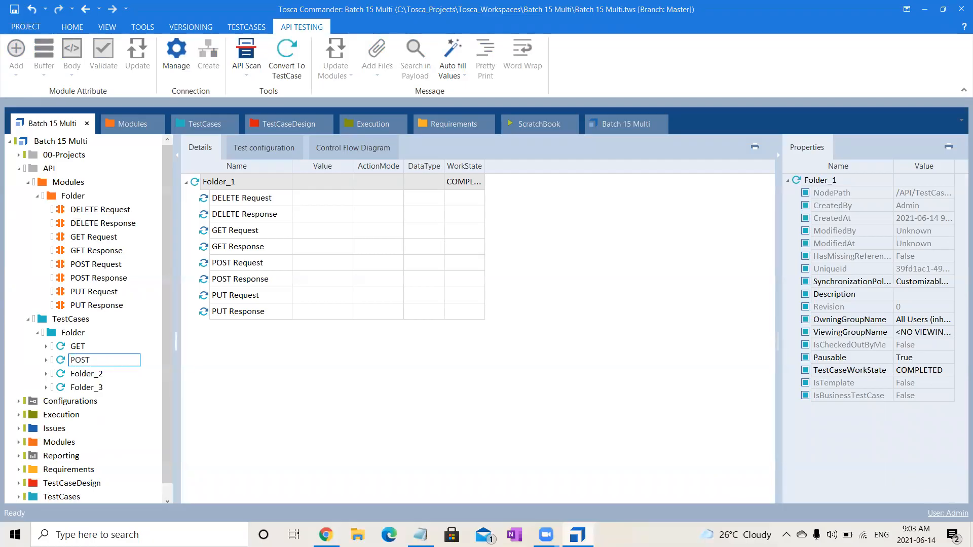
- Rename the Folder_2 test case as PUT and the Folder_3 test case as DELETE
{"action": "left_click", "coordinate": [119, 374]}
{"action": "left_click", "coordinate": [120, 374]}
{"action": "type", "text": "PU"}
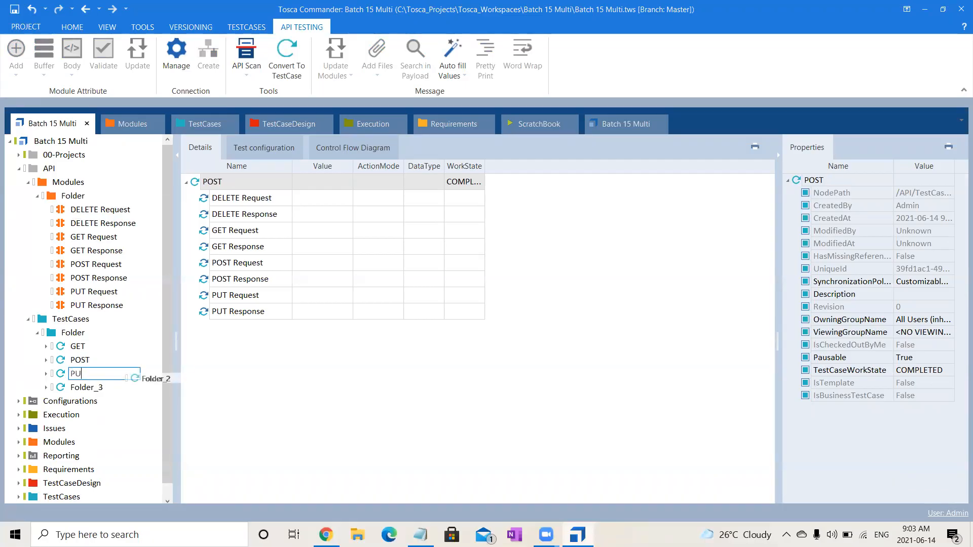
{"action": "type", "text": "T"}
{"action": "left_click", "coordinate": [104, 388]}
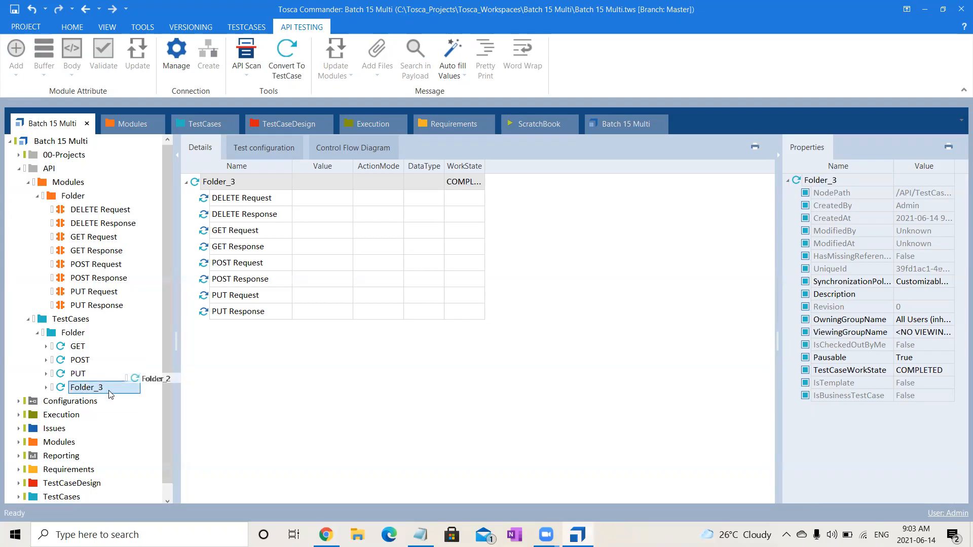
{"action": "left_click", "coordinate": [104, 388]}
{"action": "type", "text": "D"}
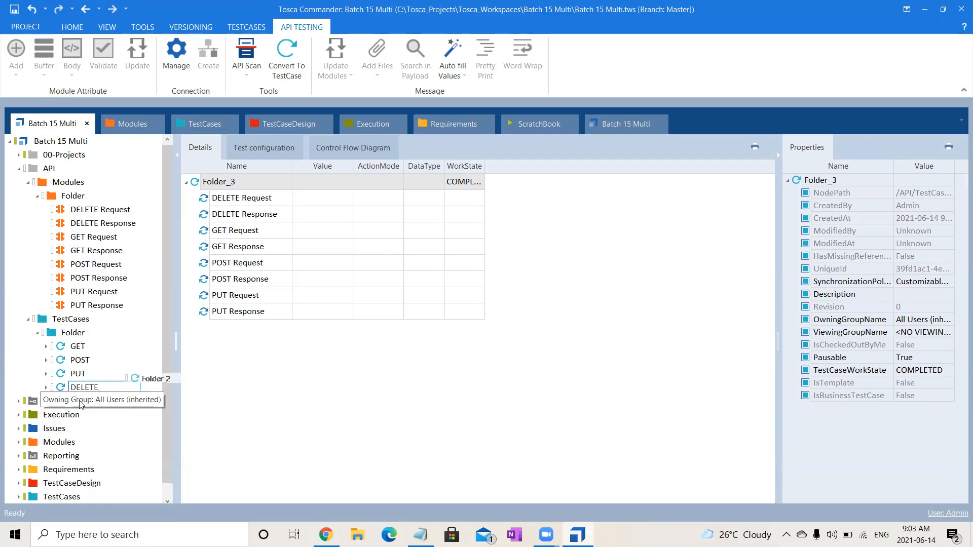
{"action": "type", "text": "ELETE"}
{"action": "key", "text": "Return"}
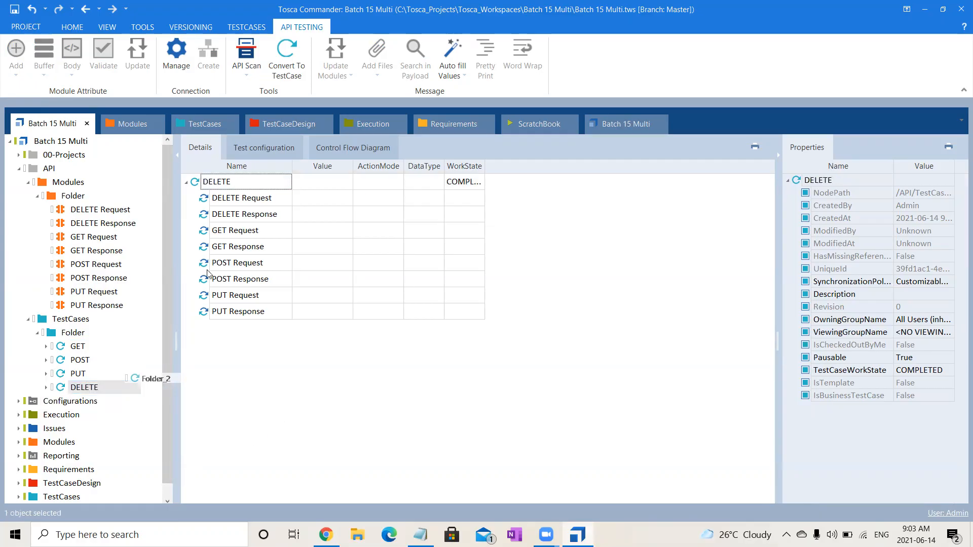
- Remove the GET and POST and PUT request and response steps from the DELETE test case
{"action": "left_click", "coordinate": [258, 231]}
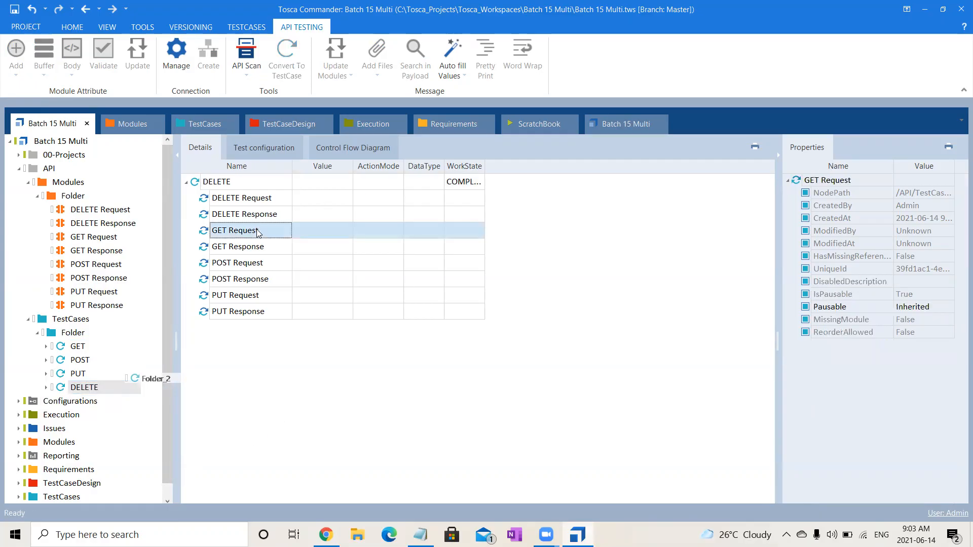
{"action": "key", "text": "shift+Down"}
{"action": "key", "text": "shift+Down"}
{"action": "key", "text": "shift+Down"}
{"action": "key", "text": "shift+Down"}
{"action": "key", "text": "shift+Down"}
{"action": "key", "text": "Delete"}
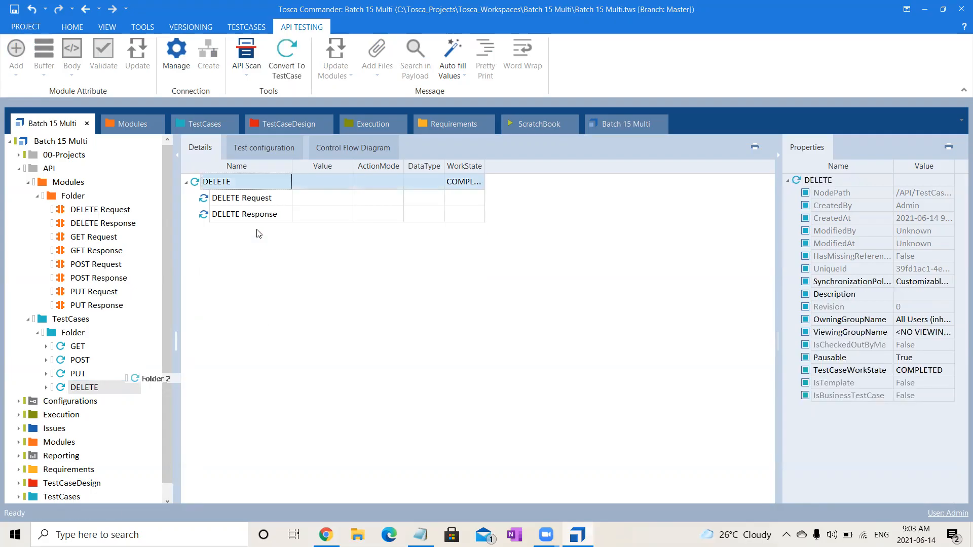
- Strip the PUT test case down to its PUT Request and PUT Response steps by deleting all other steps
{"action": "left_click", "coordinate": [90, 375]}
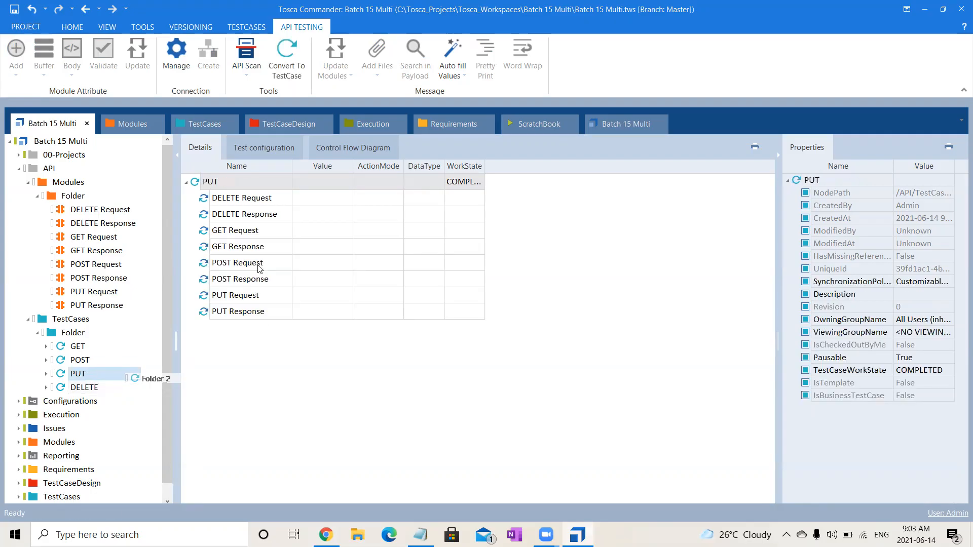
{"action": "left_click", "coordinate": [249, 279]}
{"action": "key", "text": "shift+Up"}
{"action": "key", "text": "shift+Up"}
{"action": "key", "text": "shift+Up"}
{"action": "key", "text": "shift+Up"}
{"action": "key", "text": "shift+Up"}
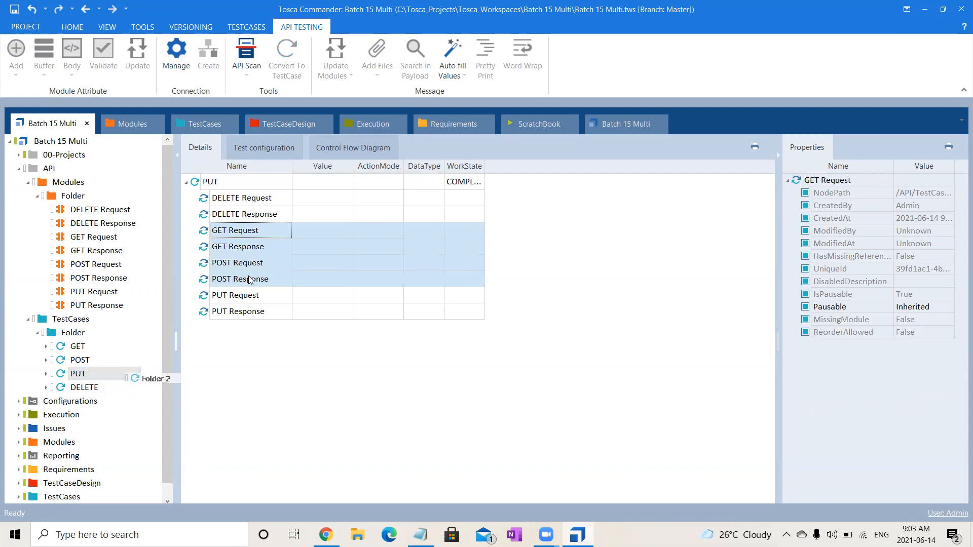
{"action": "key", "text": "Delete"}
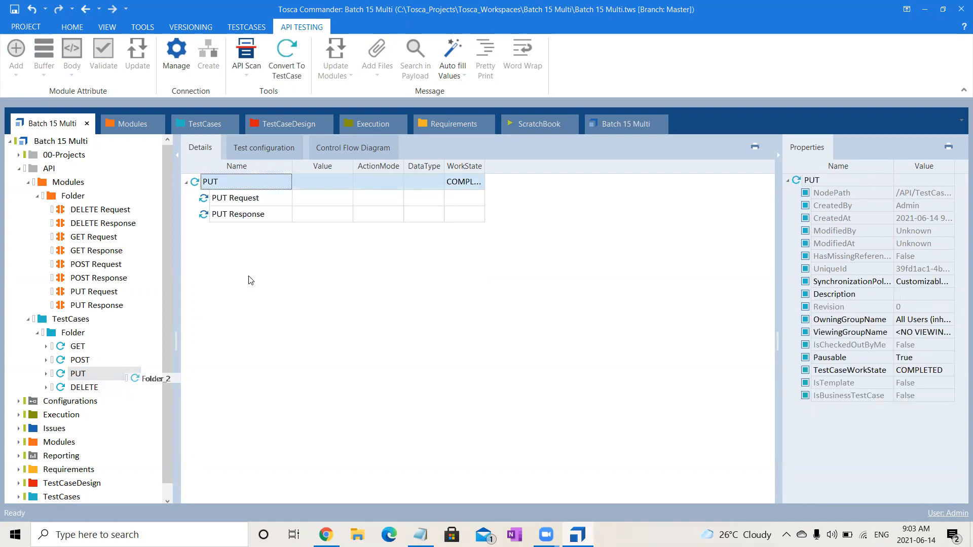
- Delete the PUT, GET and DELETE request and response steps from the POST test case
{"action": "left_click", "coordinate": [93, 361]}
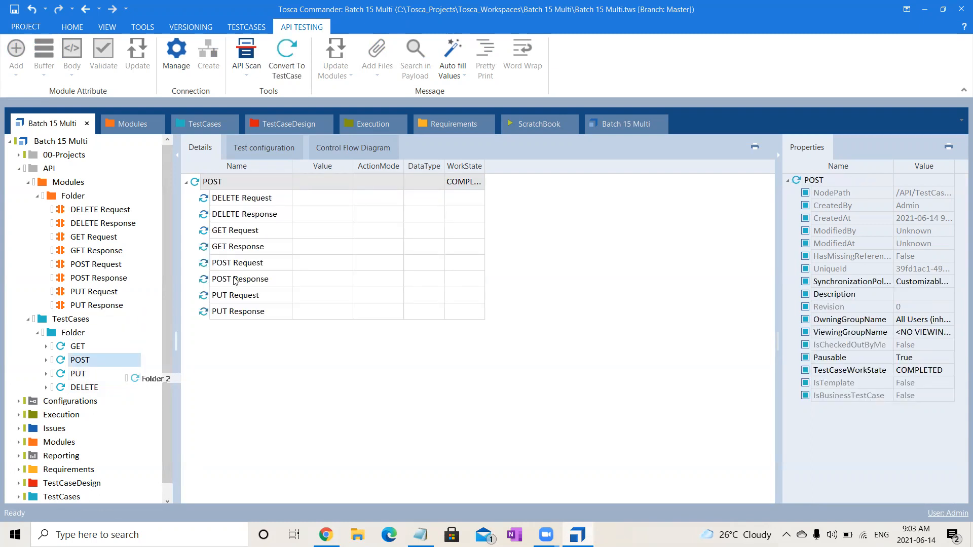
{"action": "left_click", "coordinate": [238, 299]}
{"action": "key", "text": "shift+Down"}
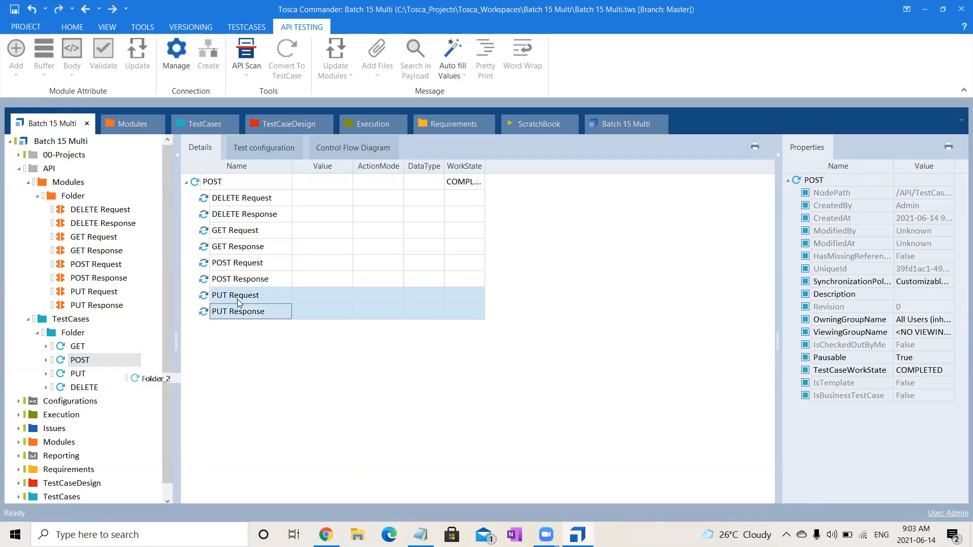
{"action": "key", "text": "Delete"}
{"action": "left_click", "coordinate": [250, 250]}
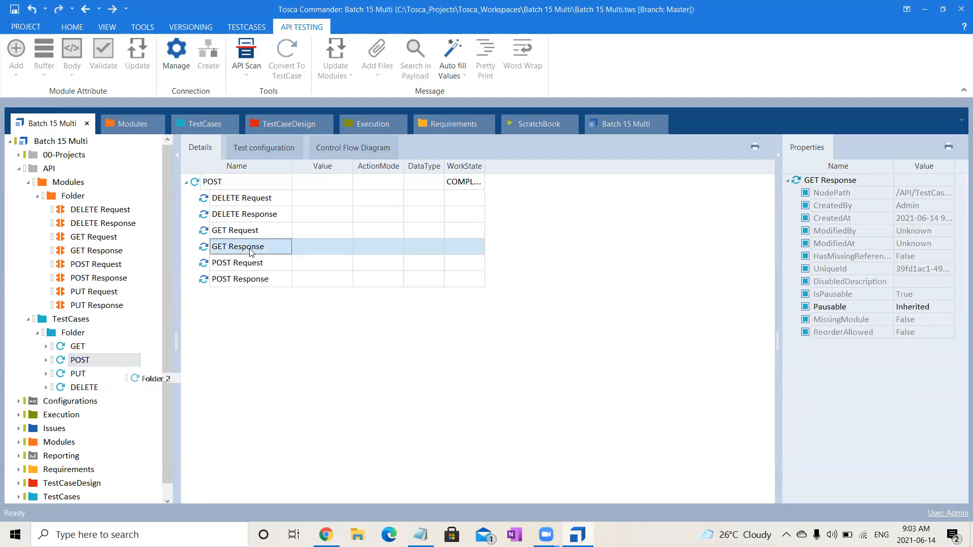
{"action": "key", "text": "shift+Up"}
{"action": "key", "text": "shift+Up"}
{"action": "key", "text": "shift+Up"}
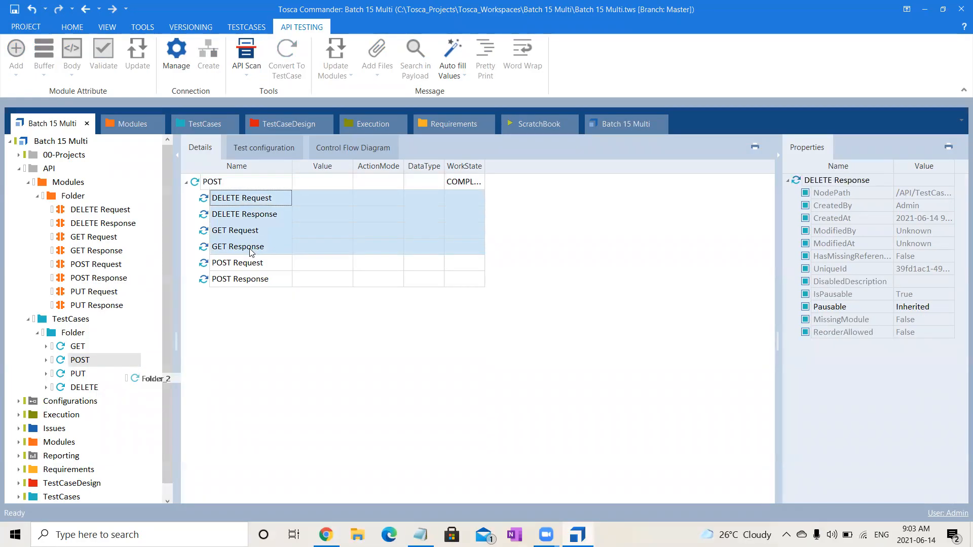
{"action": "key", "text": "Delete"}
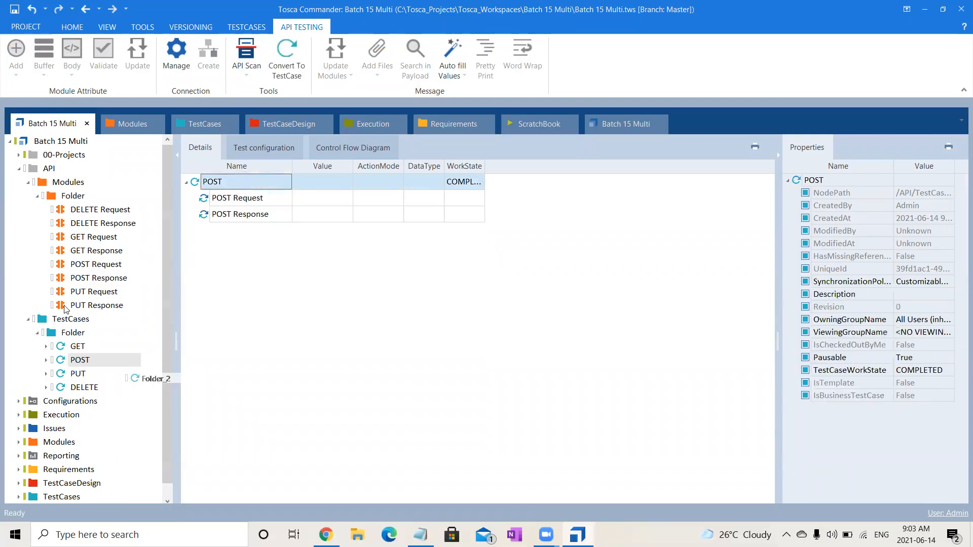
- Delete the POST, PUT and DELETE request and response steps from the GET test case
{"action": "left_click", "coordinate": [76, 346]}
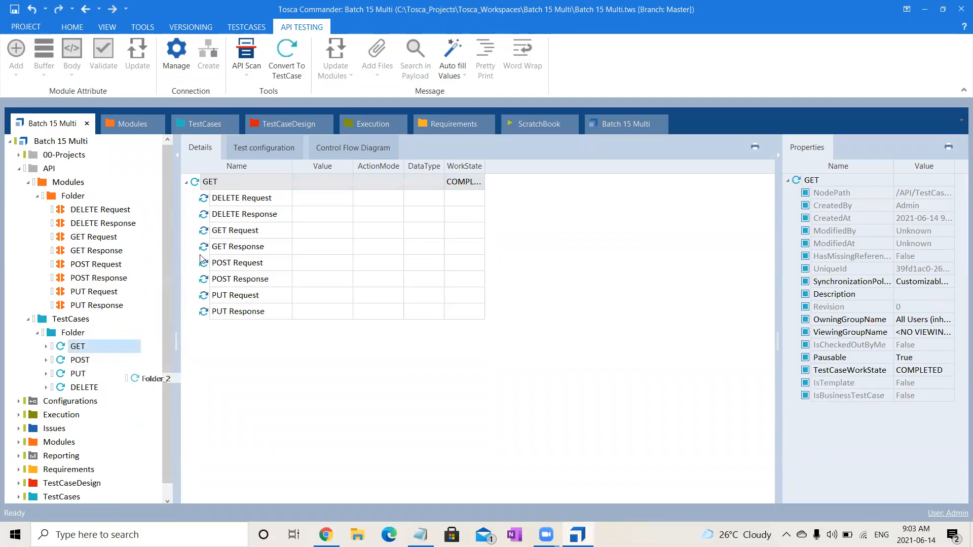
{"action": "left_click", "coordinate": [249, 267]}
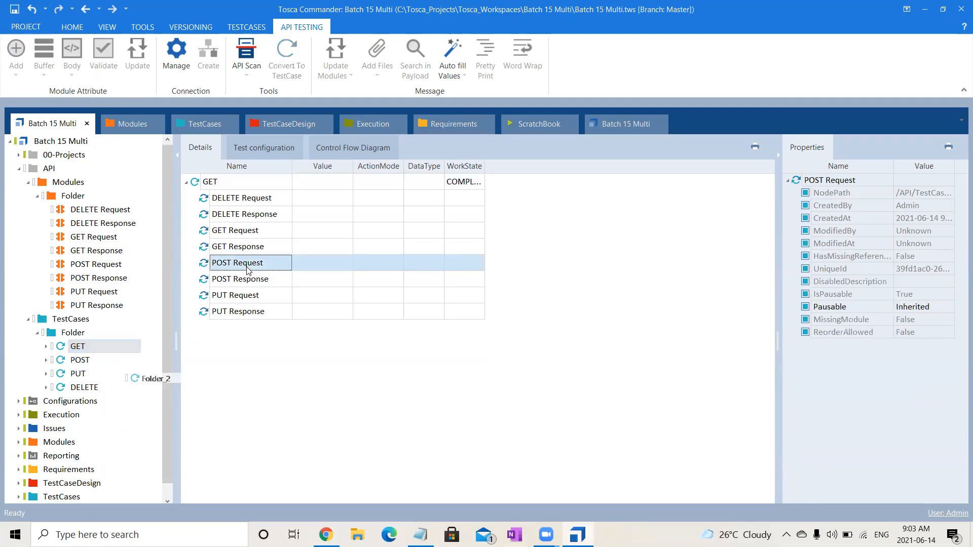
{"action": "key", "text": "shift+Down"}
{"action": "key", "text": "shift+Down"}
{"action": "key", "text": "shift+Down"}
{"action": "key", "text": "Delete"}
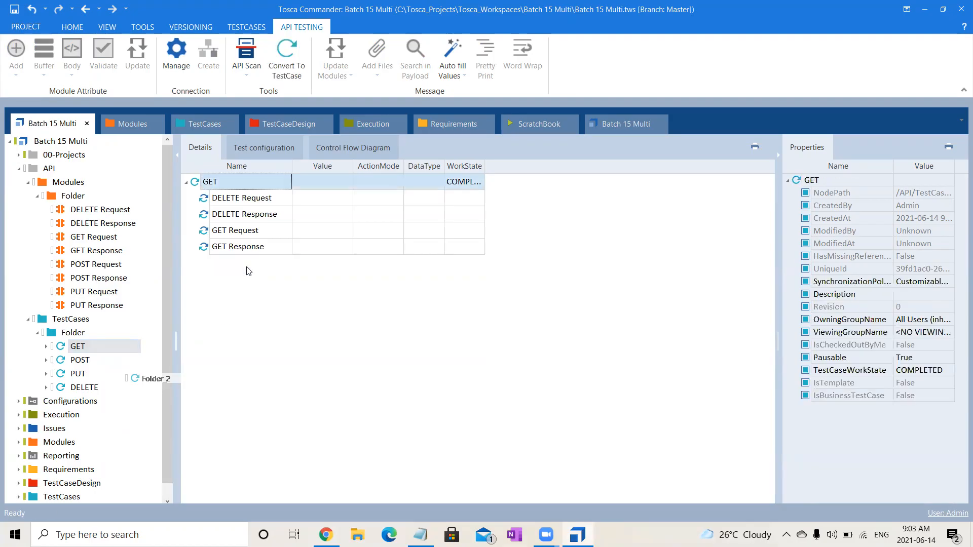
{"action": "left_click", "coordinate": [257, 219]}
{"action": "key", "text": "Up"}
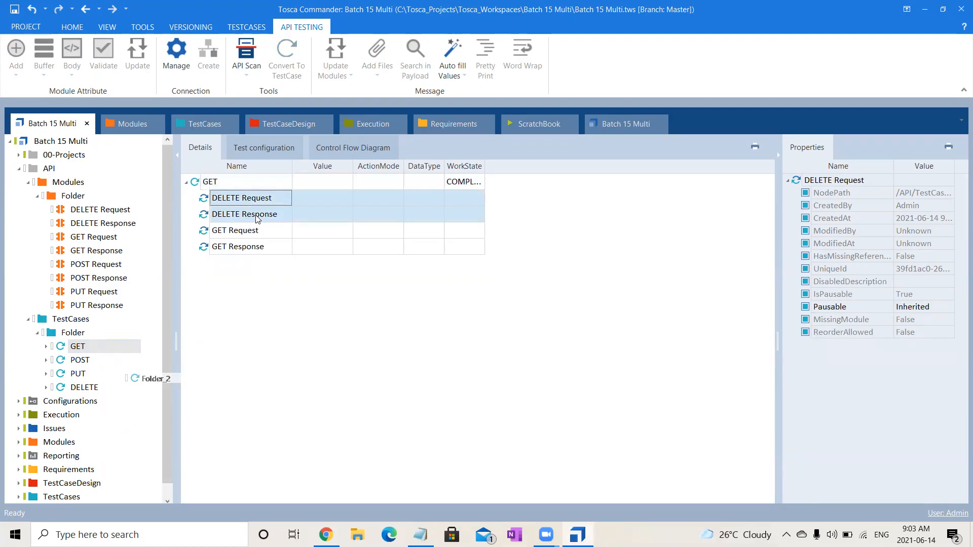
{"action": "key", "text": "shift+Down"}
{"action": "key", "text": "Delete"}
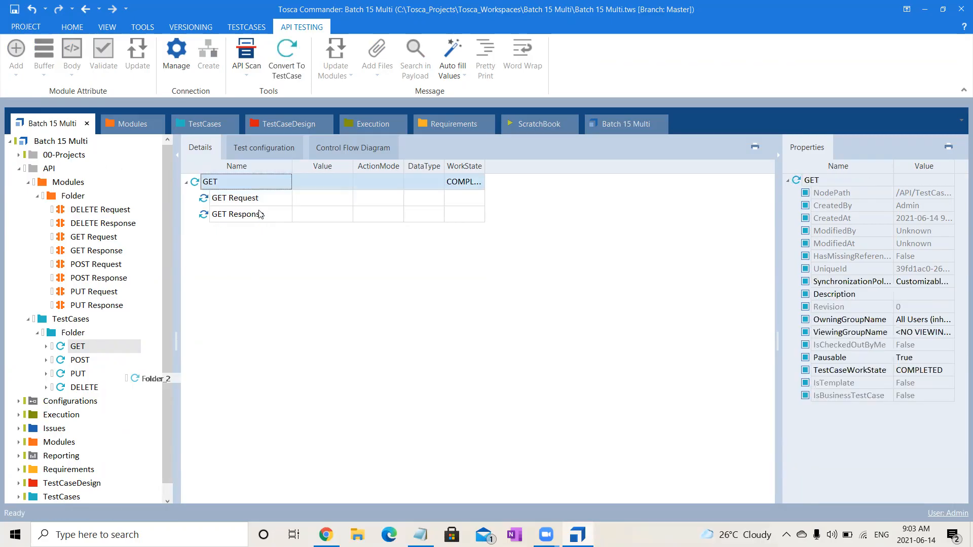
- Move the GET, POST, PUT and DELETE test cases directly into API's TestCases folder and delete the emptied subfolder
{"action": "left_click", "coordinate": [86, 359]}
{"action": "left_click", "coordinate": [85, 353]}
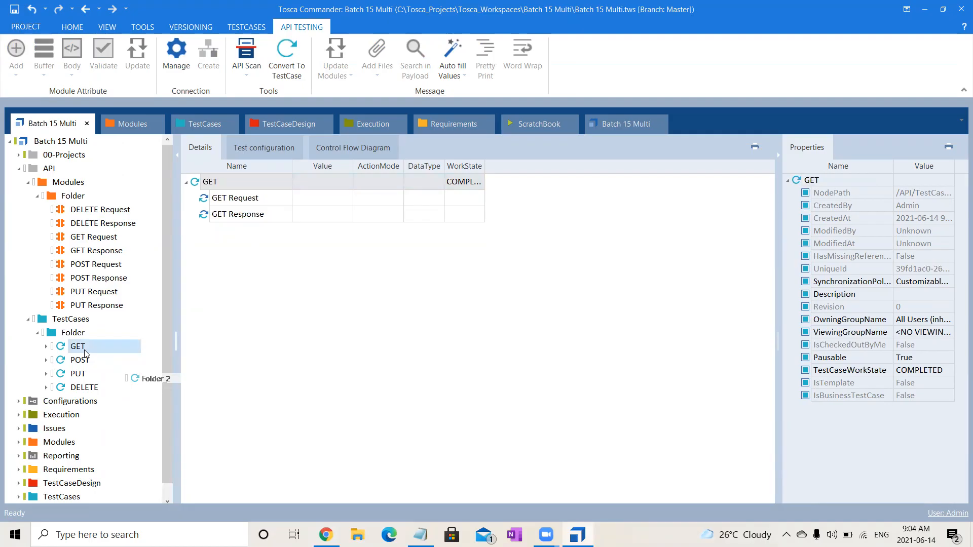
{"action": "key", "text": "shift+Down"}
{"action": "key", "text": "shift+Down"}
{"action": "key", "text": "shift+Down"}
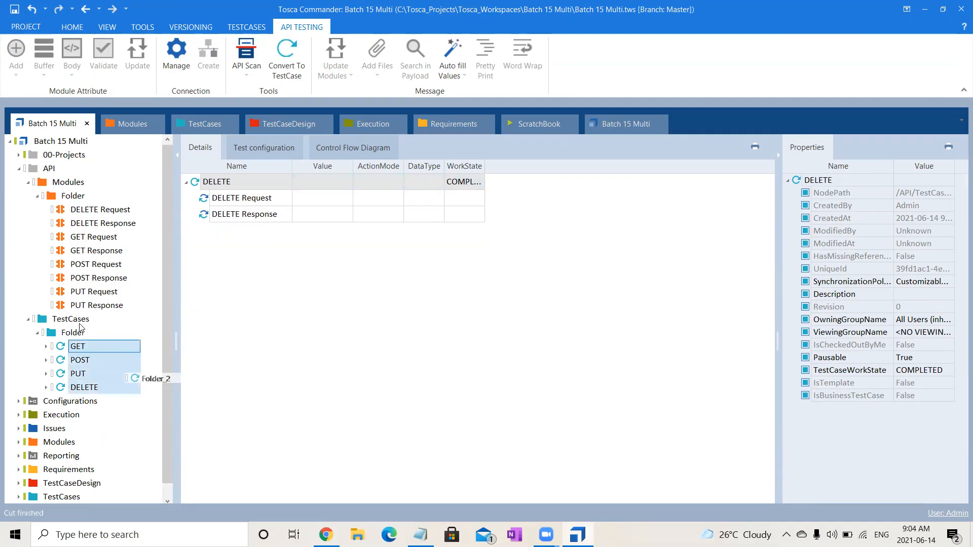
{"action": "left_click", "coordinate": [75, 321]}
{"action": "key", "text": "ctrl+v"}
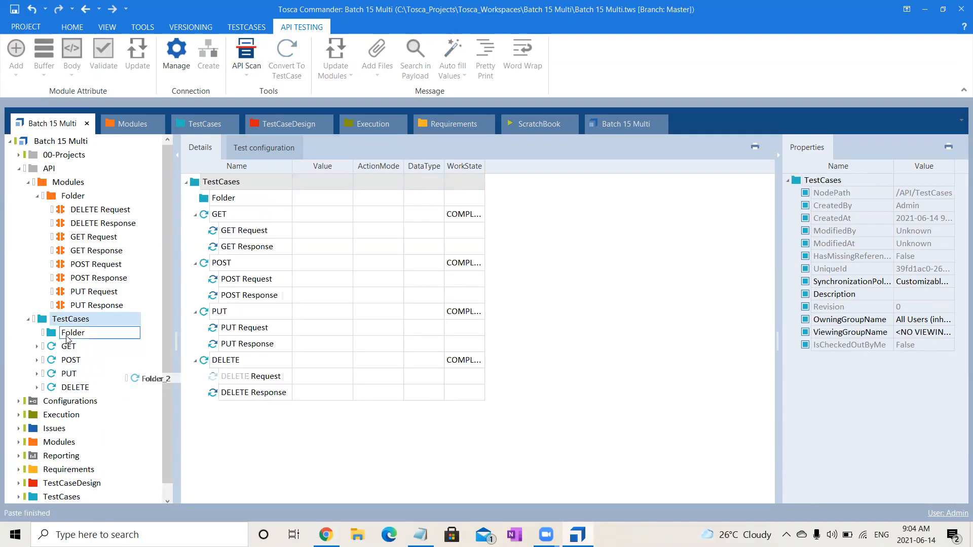
{"action": "left_click", "coordinate": [67, 336]}
{"action": "key", "text": "Delete"}
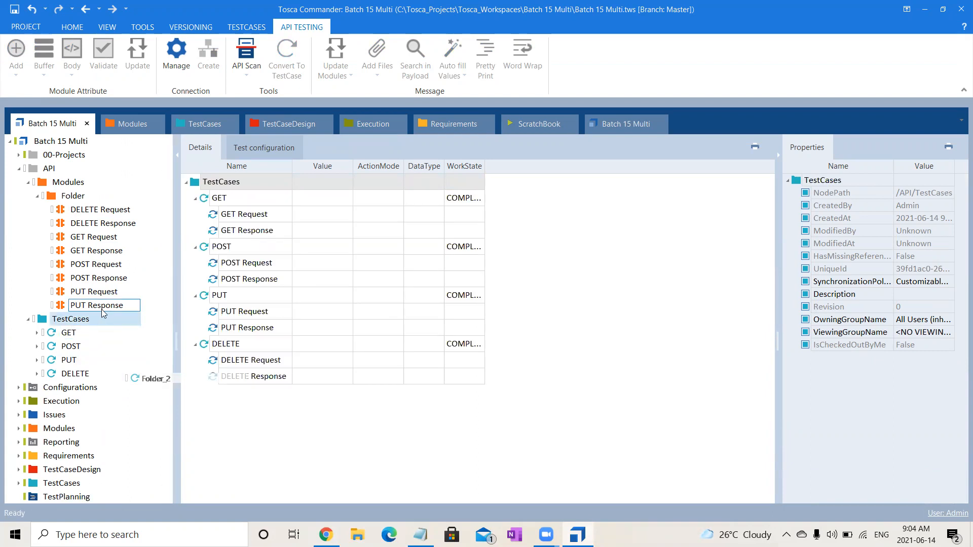
- Move all eight request and response modules directly into API's Modules folder and delete the emptied subfolder
{"action": "left_click", "coordinate": [84, 210]}
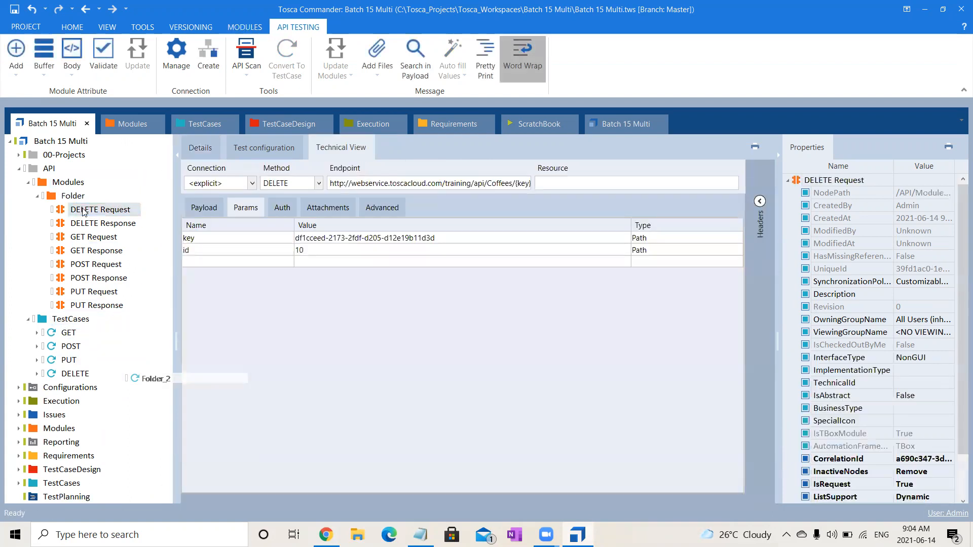
{"action": "left_click", "coordinate": [91, 223]}
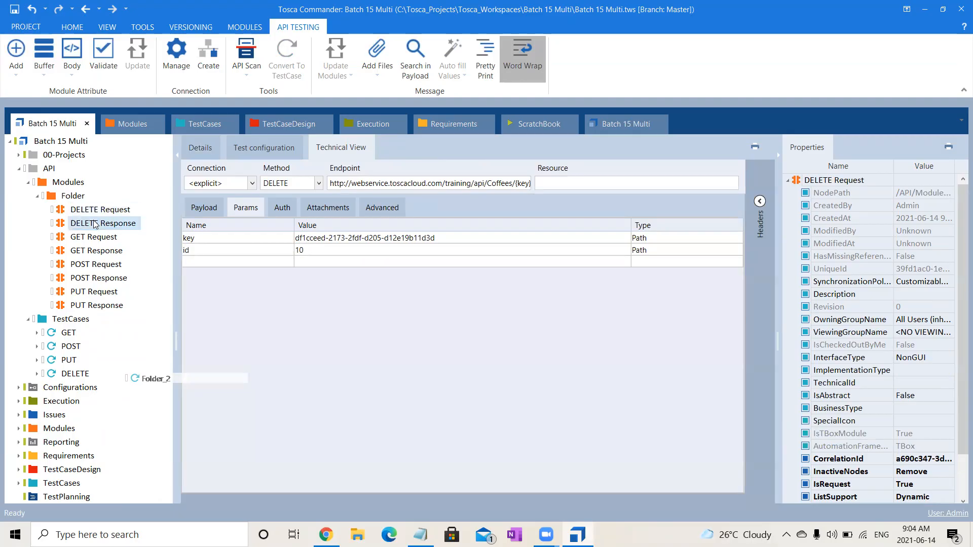
{"action": "left_click", "coordinate": [100, 211]}
{"action": "key", "text": "shift+Down"}
{"action": "key", "text": "shift+Down"}
{"action": "key", "text": "shift+Down"}
{"action": "key", "text": "shift+Down"}
{"action": "key", "text": "shift+Down"}
{"action": "key", "text": "shift+Down"}
{"action": "key", "text": "shift+Down"}
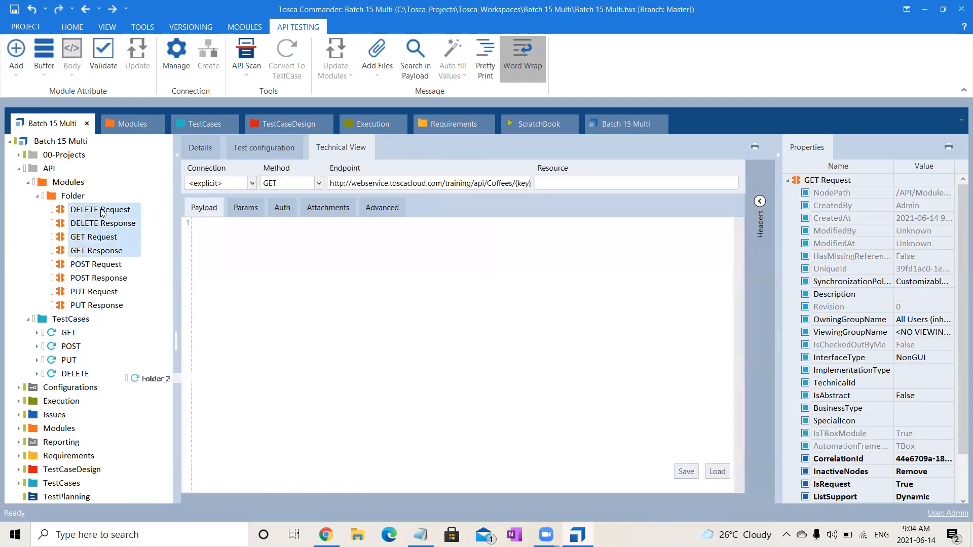
{"action": "left_click_drag", "start_coordinate": [103, 213], "coordinate": [84, 183]}
{"action": "left_click", "coordinate": [71, 195]}
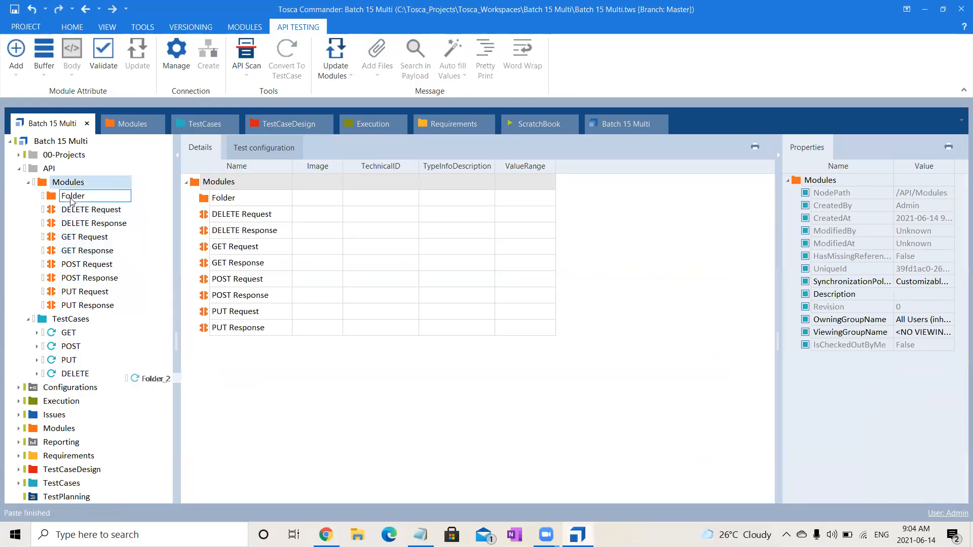
{"action": "key", "text": "Delete"}
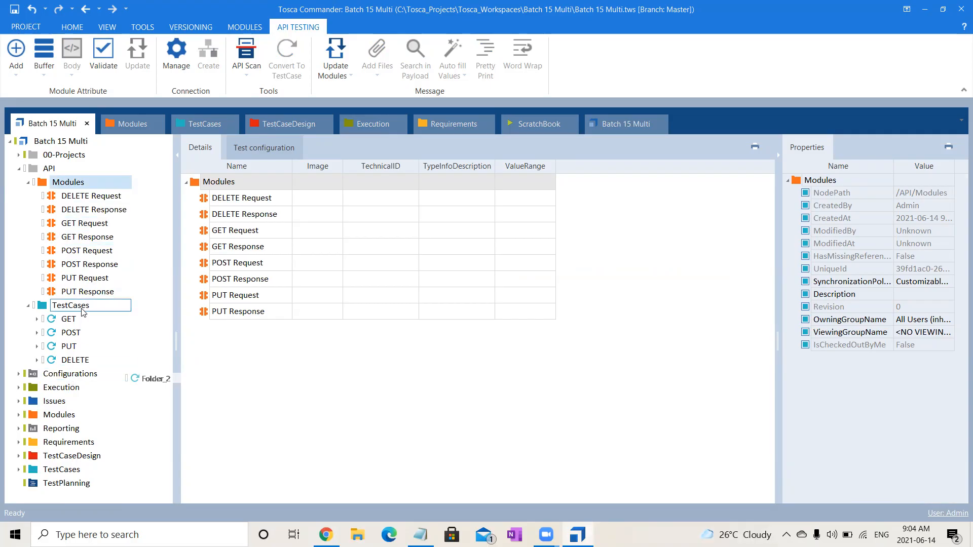
- Expand the GET test case and inspect its GET Request and GET Response steps for attributes
{"action": "left_click", "coordinate": [79, 325]}
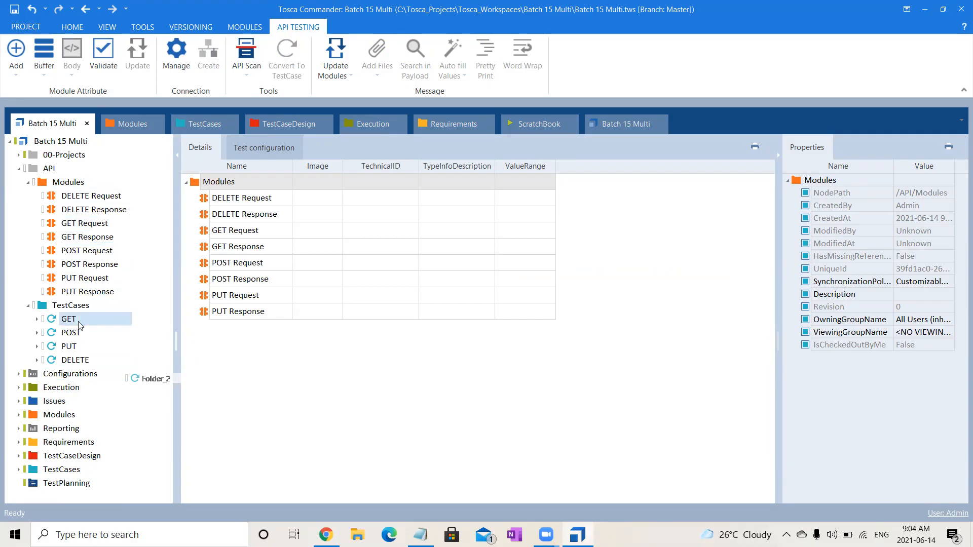
{"action": "left_click", "coordinate": [37, 319]}
{"action": "left_click", "coordinate": [99, 334]}
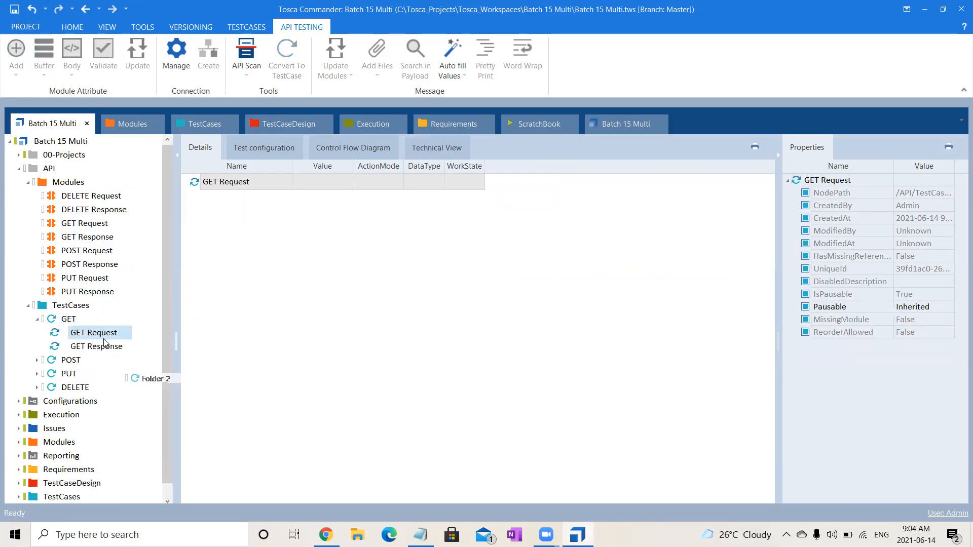
{"action": "left_click", "coordinate": [105, 346]}
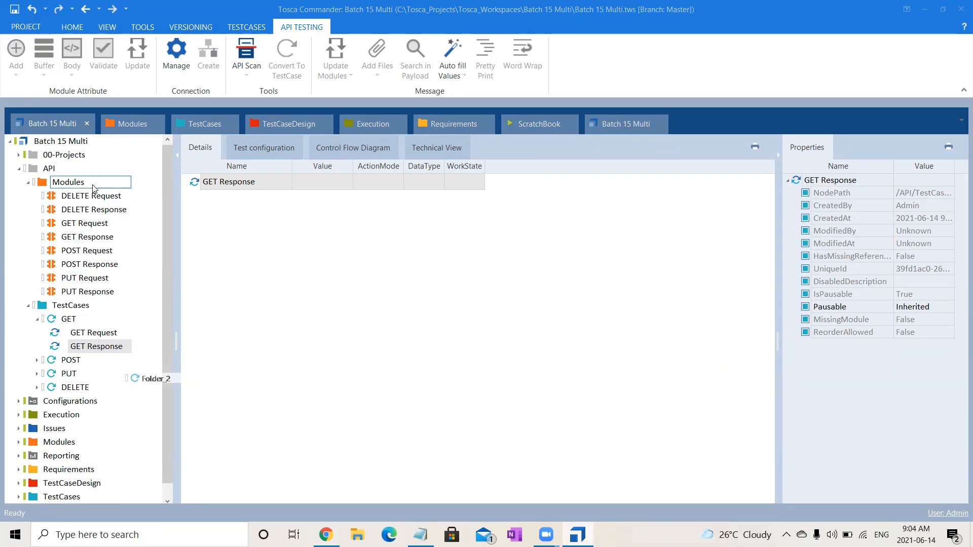
{"action": "left_click", "coordinate": [94, 199]}
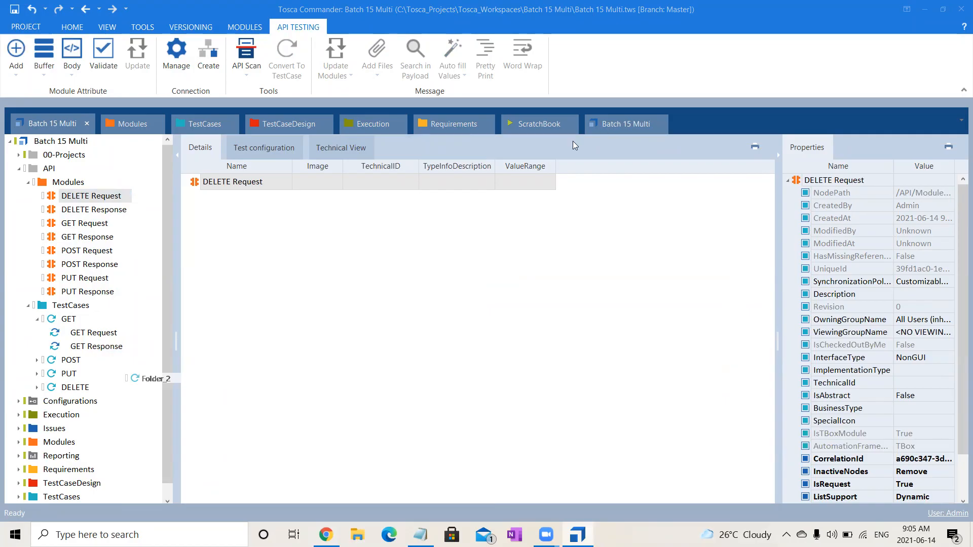
{"action": "left_click", "coordinate": [257, 274]}
{"action": "left_click", "coordinate": [46, 198]}
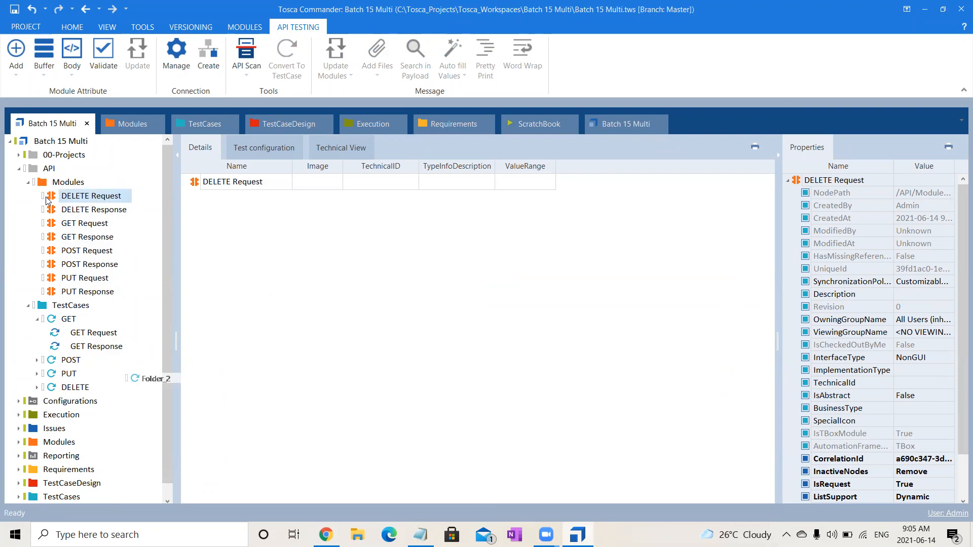
{"action": "key", "text": "shift+Down"}
{"action": "key", "text": "shift+Down"}
{"action": "key", "text": "shift+Down"}
{"action": "key", "text": "shift+Down"}
{"action": "key", "text": "shift+Down"}
{"action": "key", "text": "shift+Down"}
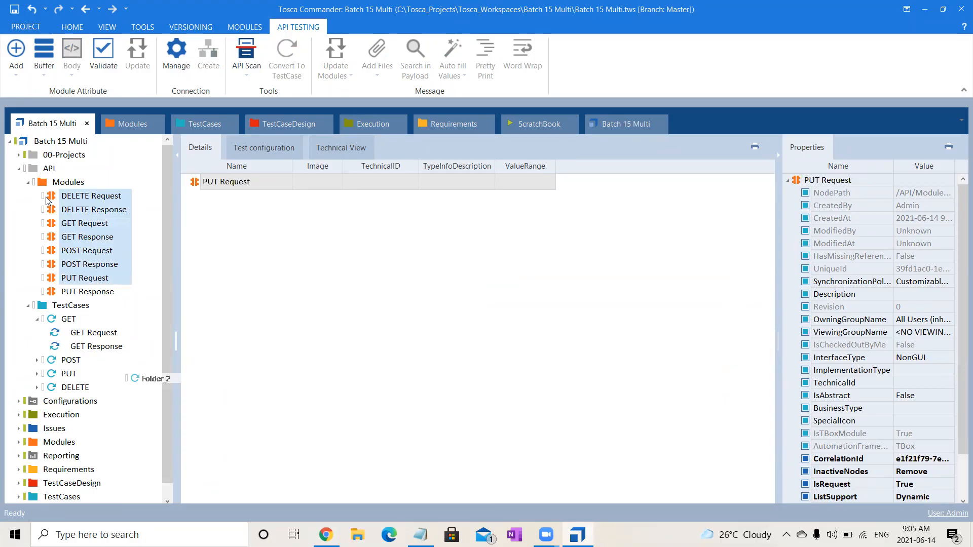
- Open the Attribute Assistant for the DELETE Request and DELETE Response modules together
{"action": "left_click", "coordinate": [93, 196]}
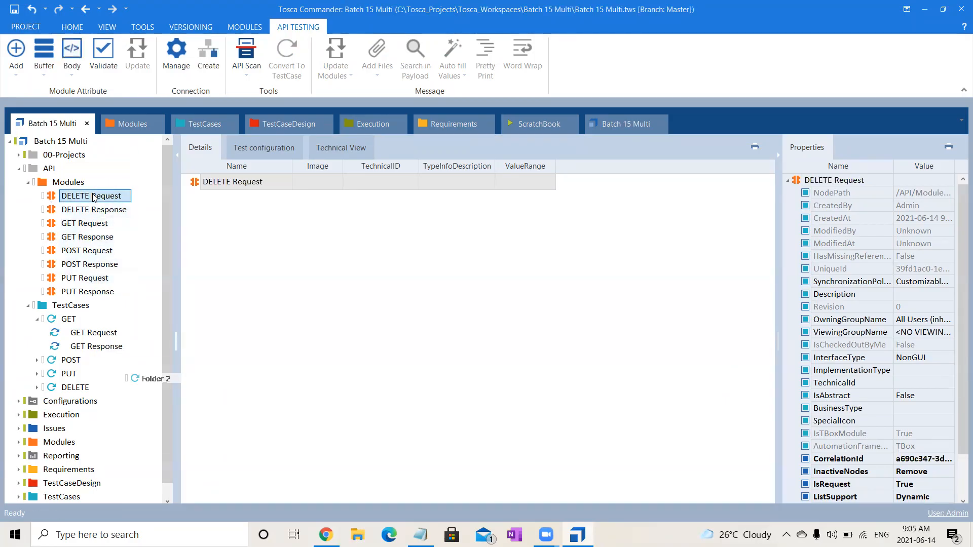
{"action": "key", "text": "shift+Down"}
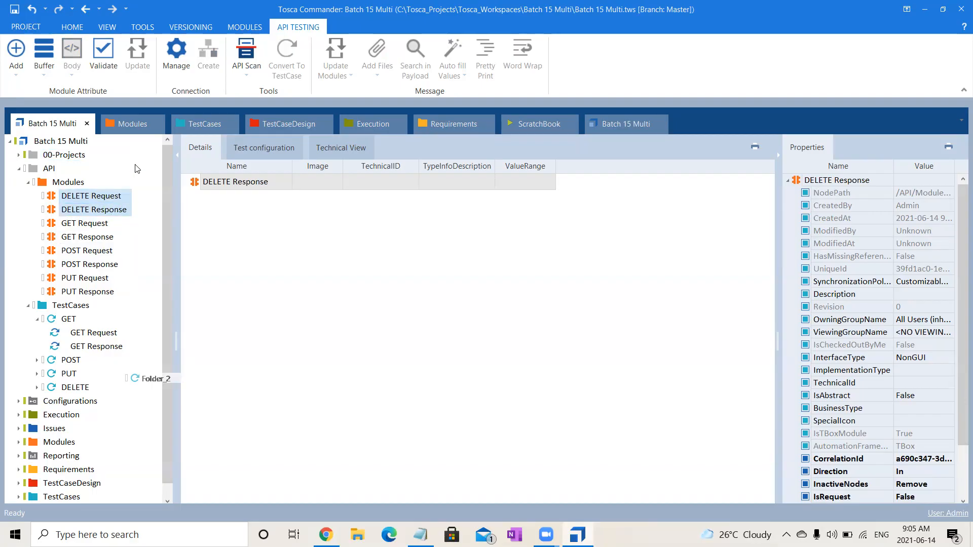
{"action": "left_click", "coordinate": [17, 77]}
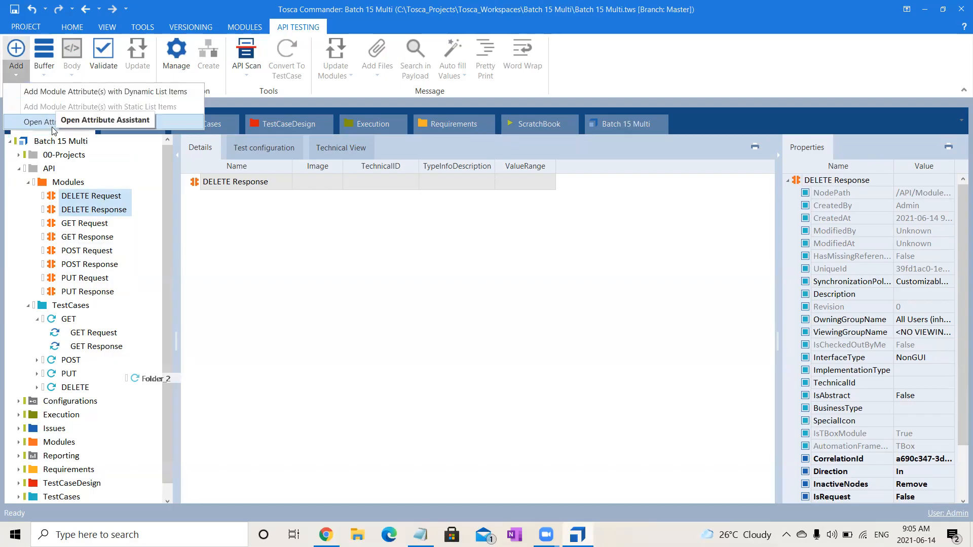
{"action": "left_click", "coordinate": [48, 126]}
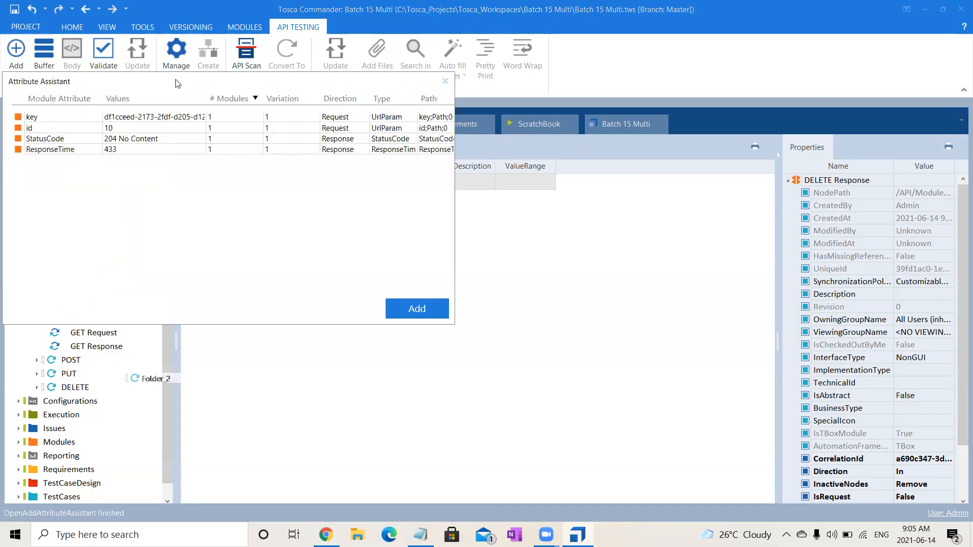
{"action": "left_click_drag", "start_coordinate": [178, 83], "coordinate": [509, 241]}
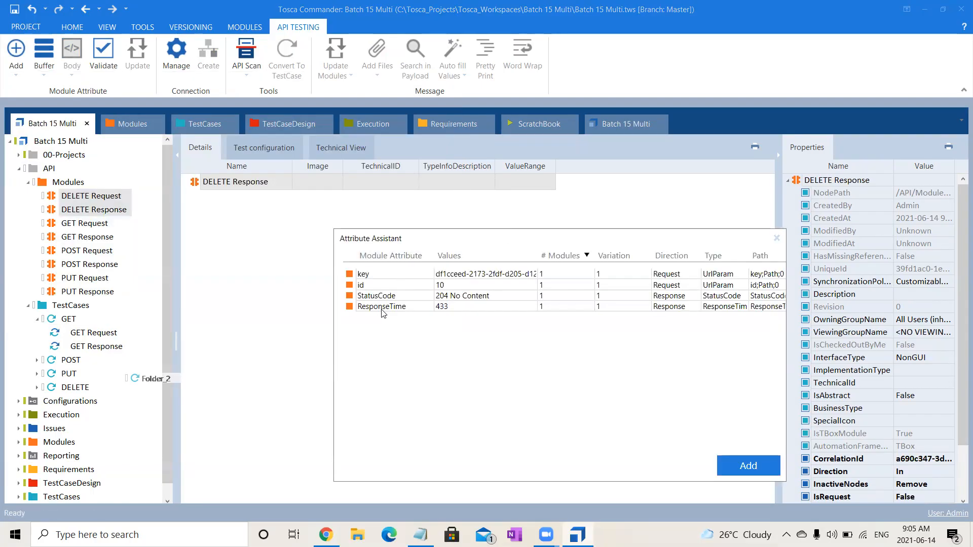
- Add the key, id, StatusCode and ResponseTime attributes to the DELETE modules and expand DELETE Response
{"action": "left_click", "coordinate": [389, 278]}
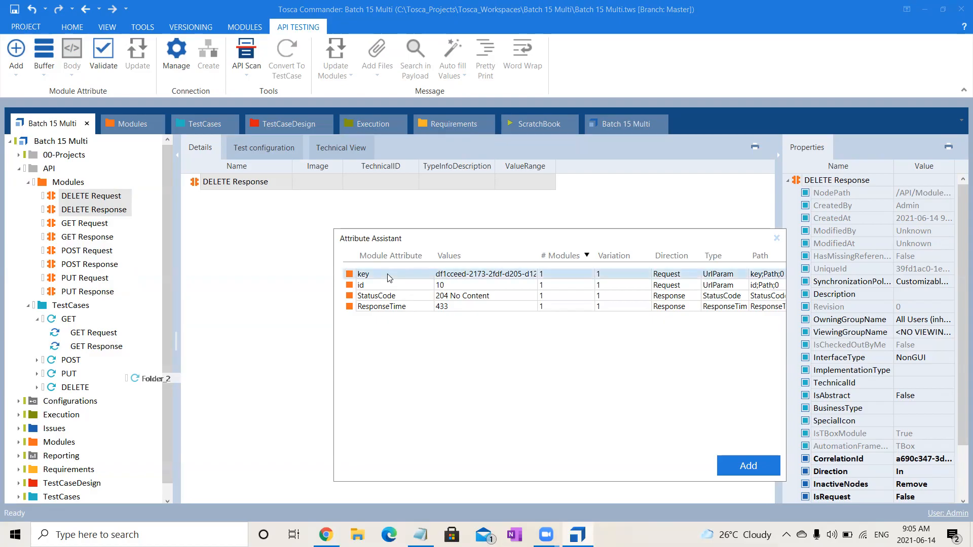
{"action": "left_click", "coordinate": [390, 287], "text": "ctrl"}
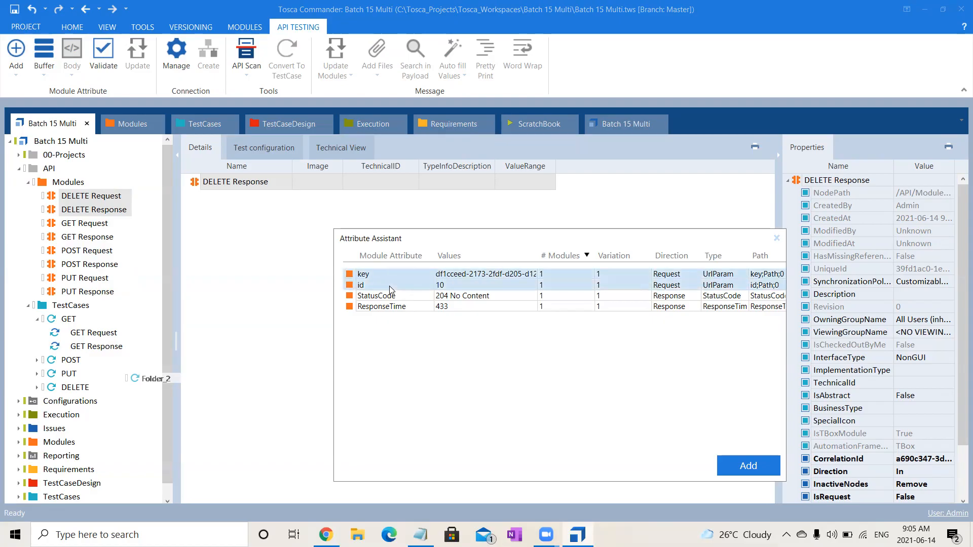
{"action": "left_click", "coordinate": [394, 296], "text": "ctrl"}
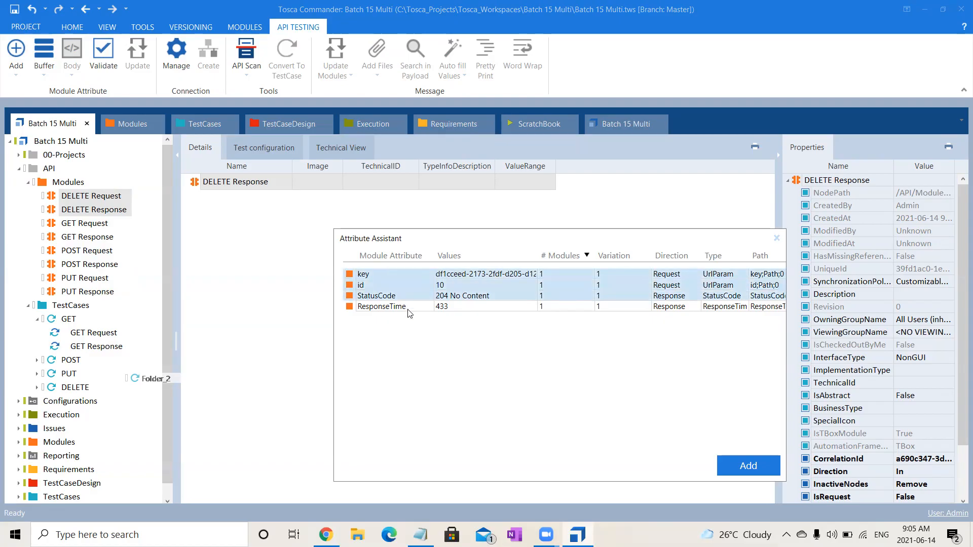
{"action": "left_click", "coordinate": [408, 310], "text": "ctrl"}
{"action": "left_click", "coordinate": [738, 472]}
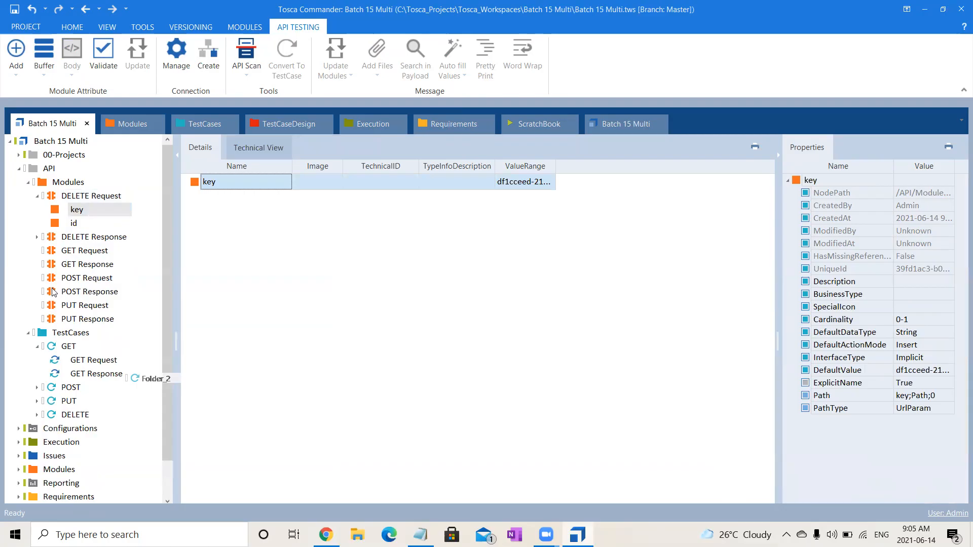
{"action": "left_click", "coordinate": [37, 237]}
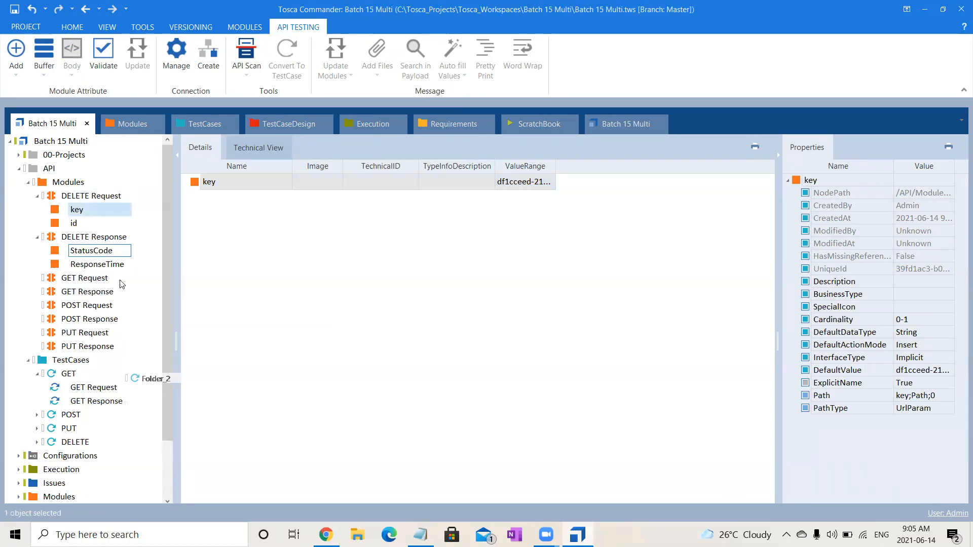
- Open the DELETE test case and expand its DELETE Request and DELETE Response steps
{"action": "left_click", "coordinate": [74, 444]}
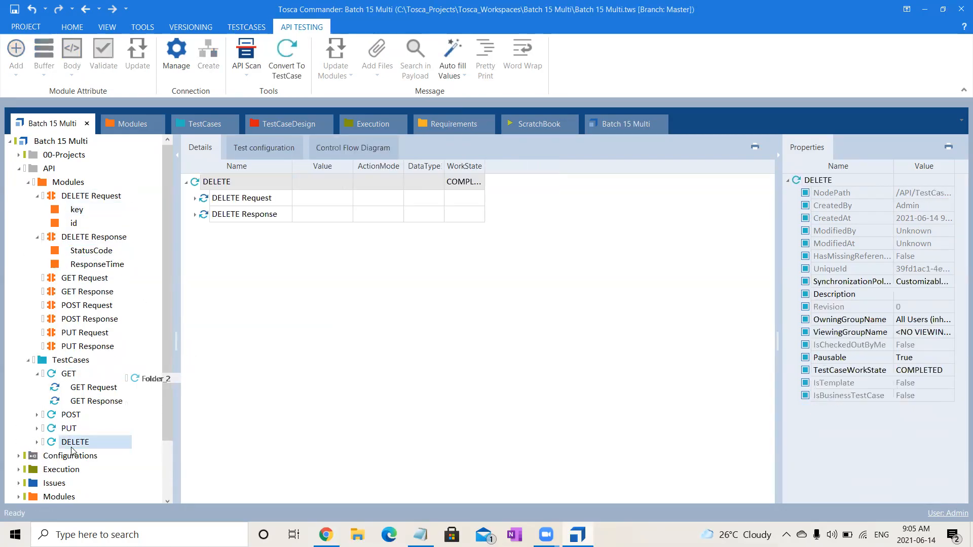
{"action": "left_click", "coordinate": [195, 199]}
{"action": "left_click", "coordinate": [195, 248]}
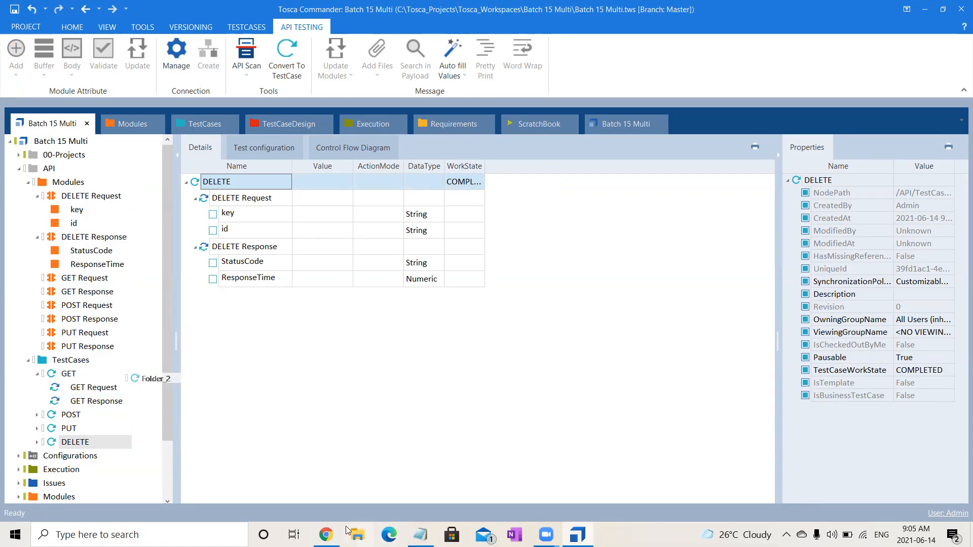
- Switch to Chrome and generate a new service access key on the Tricentis API Demo page, selecting it for copying
{"action": "left_click", "coordinate": [327, 534]}
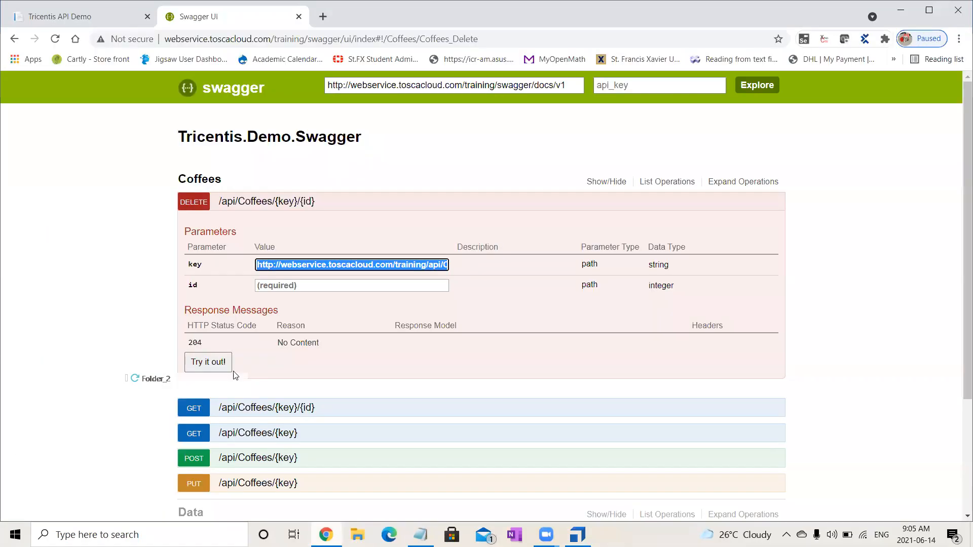
{"action": "left_click", "coordinate": [105, 9]}
{"action": "left_click", "coordinate": [53, 232]}
{"action": "left_click", "coordinate": [54, 233]}
{"action": "left_click", "coordinate": [54, 233]}
{"action": "left_click_drag", "start_coordinate": [10, 218], "coordinate": [192, 217]}
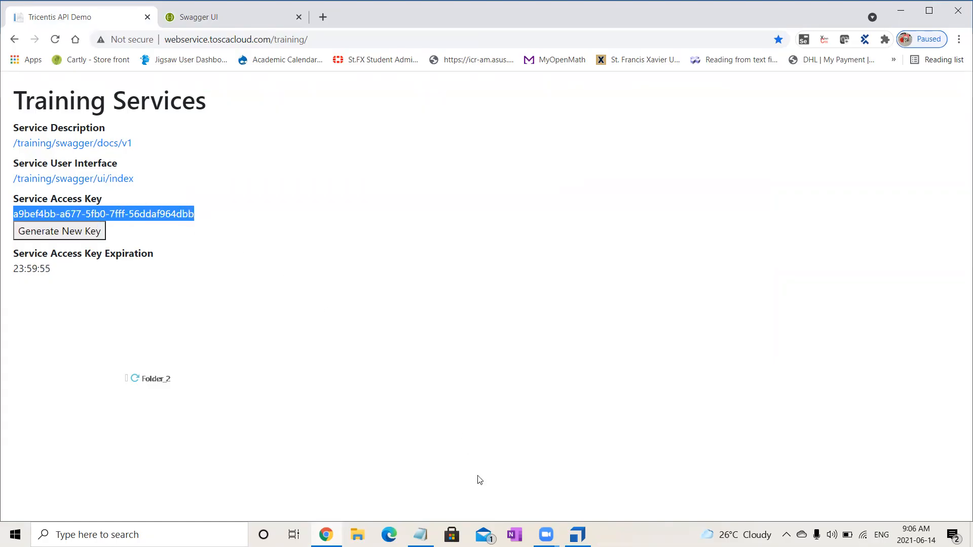
- Switch back to Tosca Commander, paste the service access key as the DELETE Request's key value and set id to 8
{"action": "key", "text": "alt+Tab"}
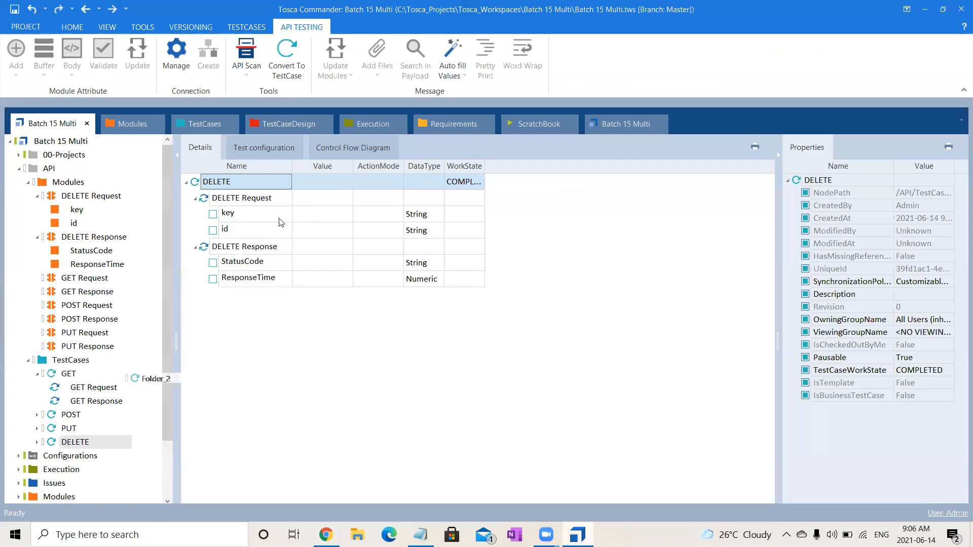
{"action": "left_click", "coordinate": [313, 213]}
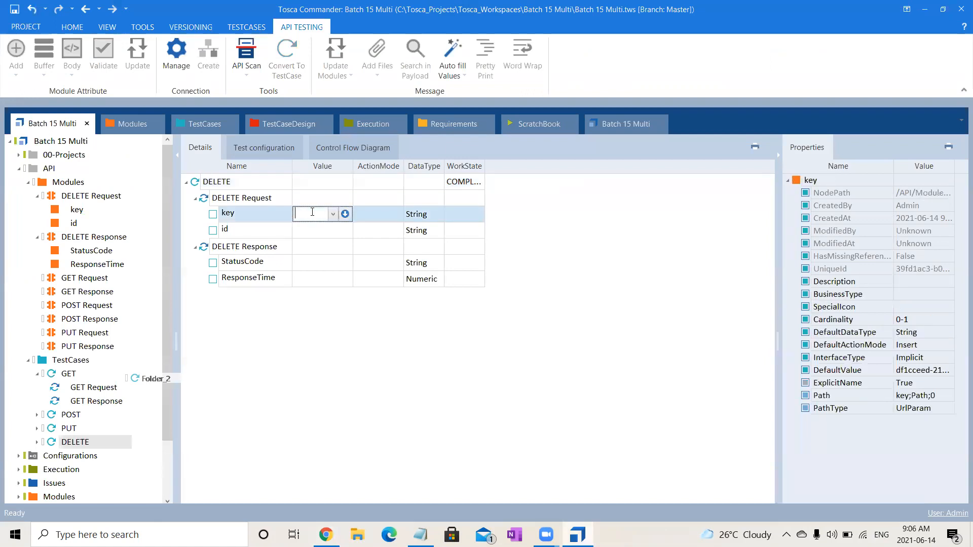
{"action": "type", "text": "a9bef4bb-a677-5fb0-7fff-56ddaf064dbb"}
{"action": "left_click", "coordinate": [320, 236]}
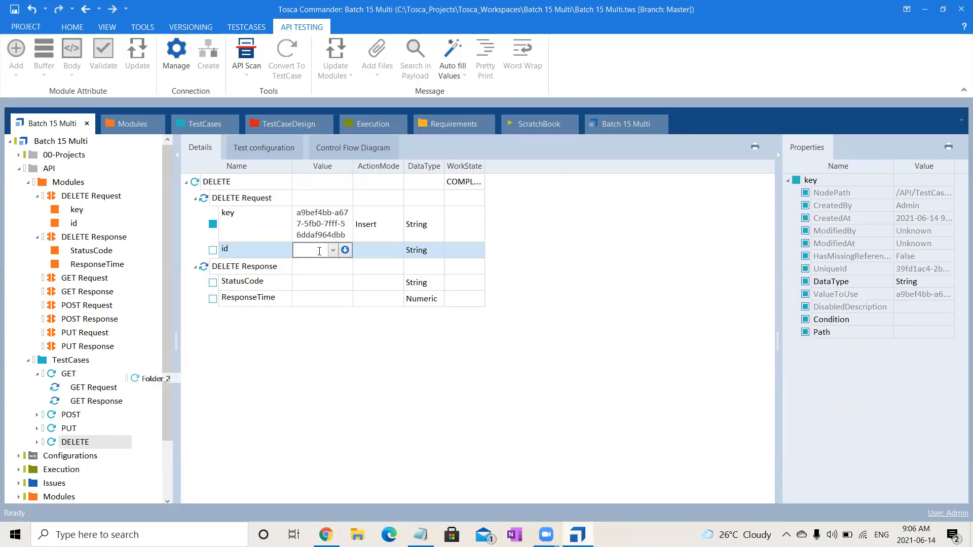
{"action": "type", "text": "8"}
{"action": "key", "text": "Return"}
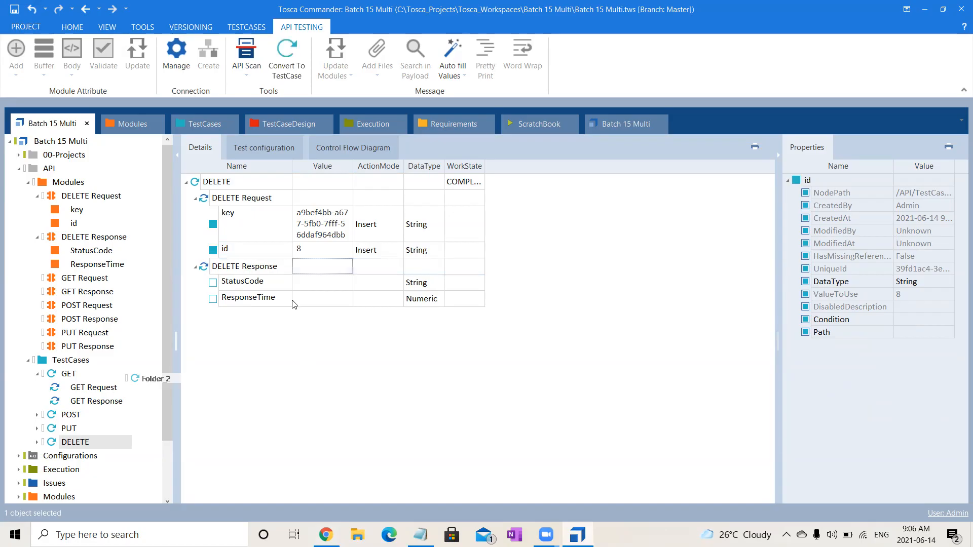
- Set the DELETE Response's StatusCode value to 204 No Content
{"action": "left_click", "coordinate": [310, 287]}
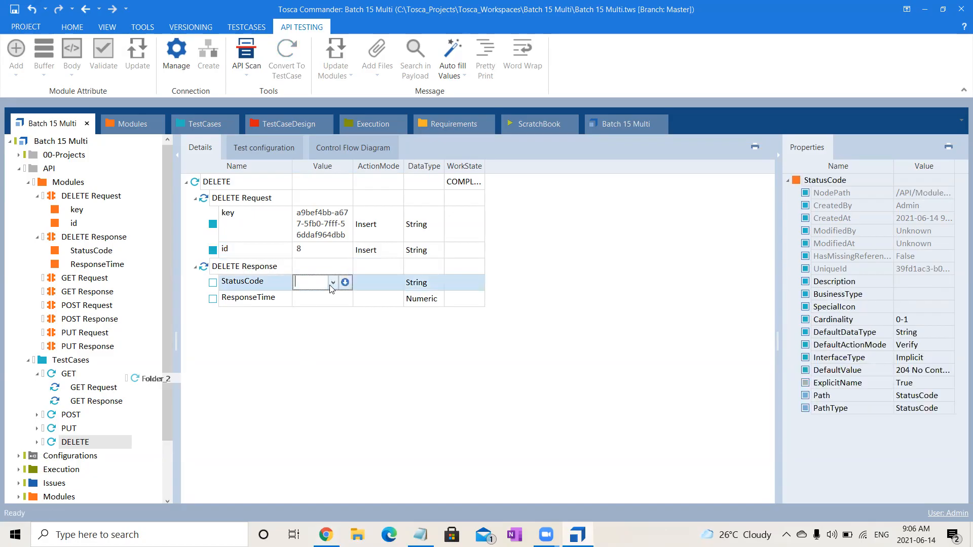
{"action": "left_click", "coordinate": [332, 285]}
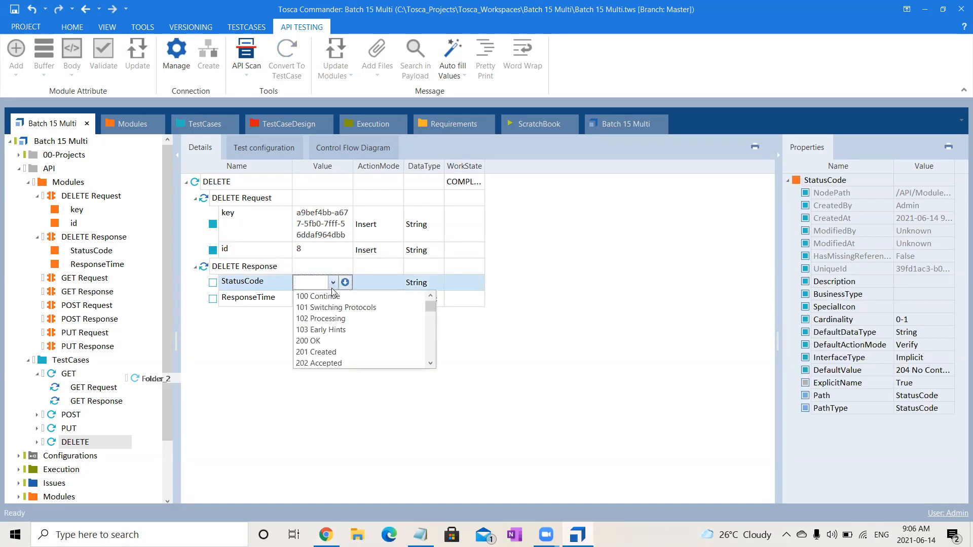
{"action": "left_click", "coordinate": [430, 363]}
{"action": "left_click", "coordinate": [430, 363]}
{"action": "left_click", "coordinate": [430, 363]}
{"action": "left_click", "coordinate": [329, 352]}
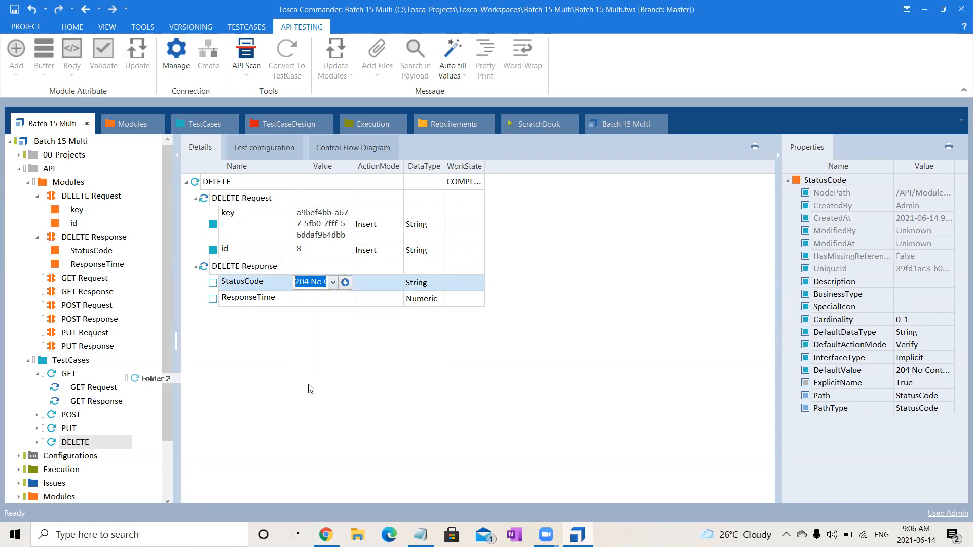
{"action": "key", "text": "Return"}
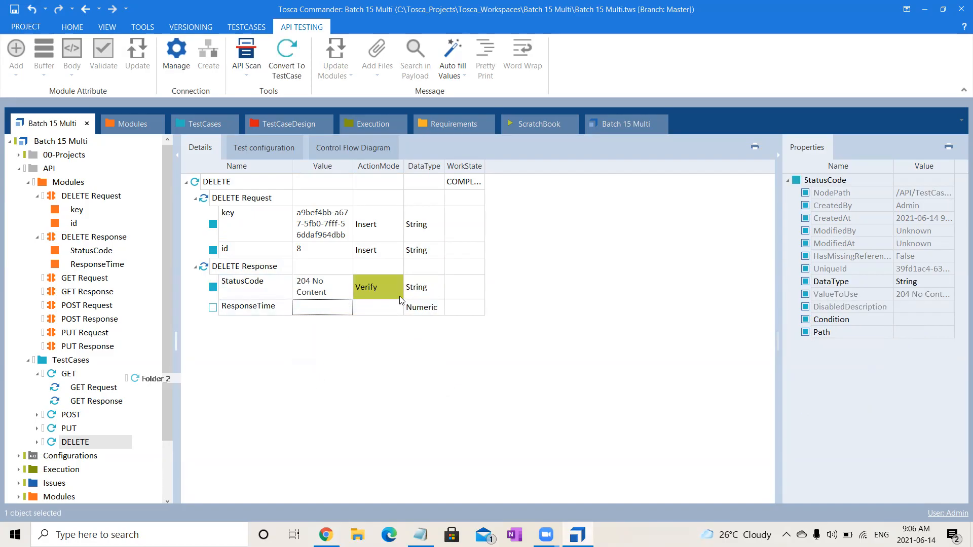
- Set the DELETE Response's ResponseTime action mode to Buffer and name the buffer ResponseTime
{"action": "left_click", "coordinate": [327, 313]}
{"action": "left_click", "coordinate": [375, 313]}
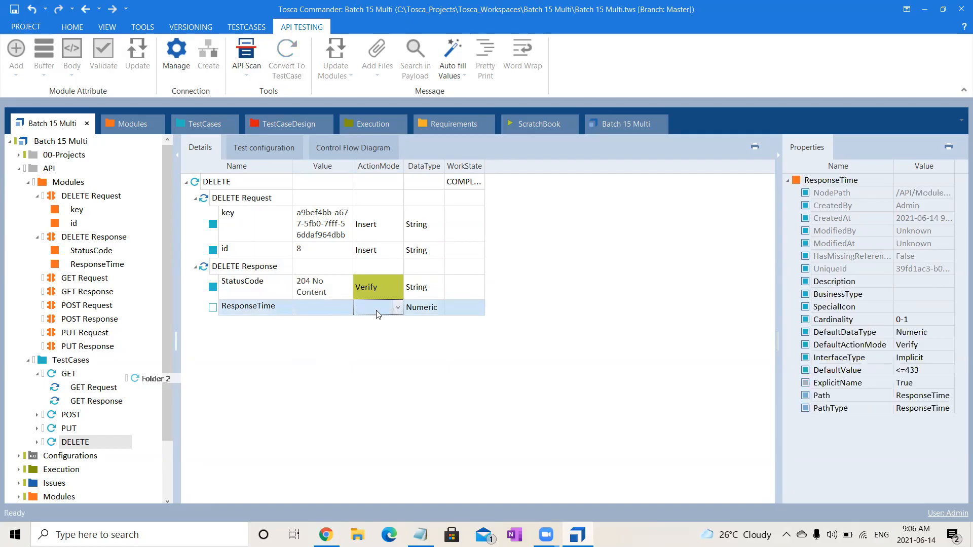
{"action": "type", "text": "Buffer"}
{"action": "left_click", "coordinate": [348, 397]}
{"action": "left_click", "coordinate": [318, 310]}
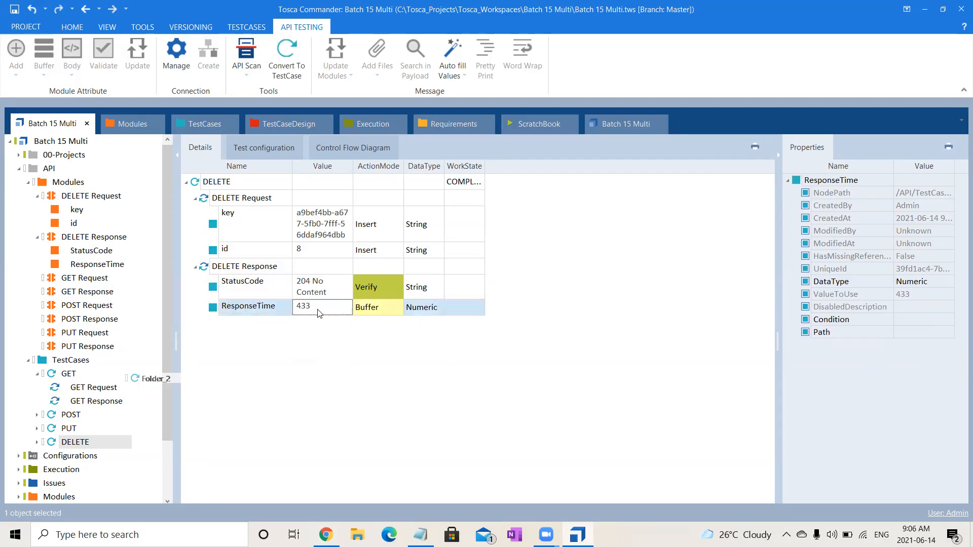
{"action": "left_click", "coordinate": [319, 310]}
{"action": "type", "text": "Res"}
{"action": "type", "text": "ponse"}
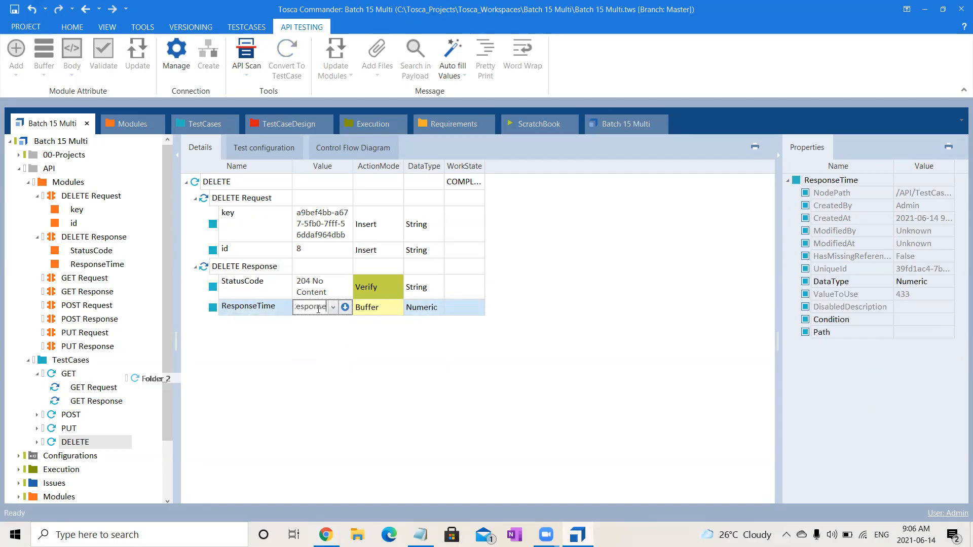
{"action": "type", "text": "Time"}
{"action": "key", "text": "Return"}
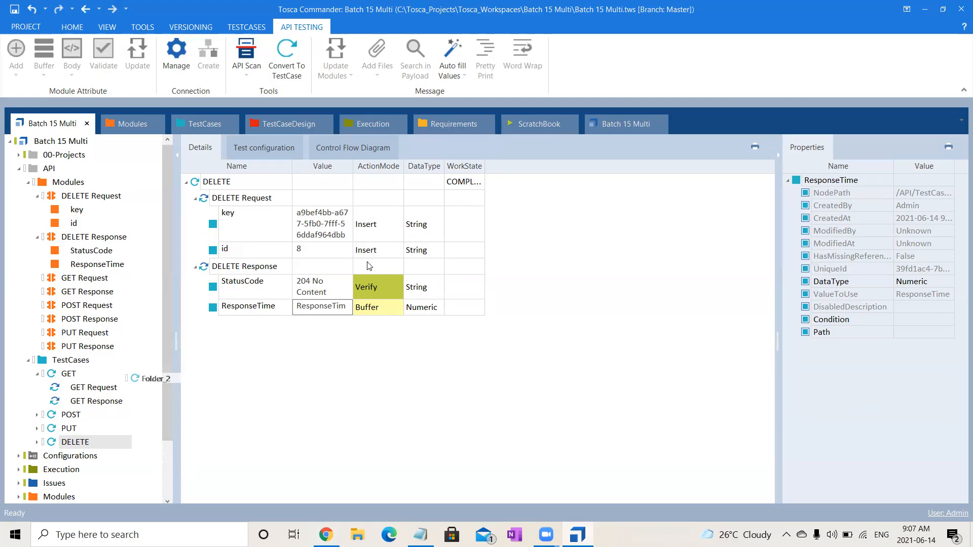
- Run the DELETE test case in ScratchBook
{"action": "left_click", "coordinate": [208, 186]}
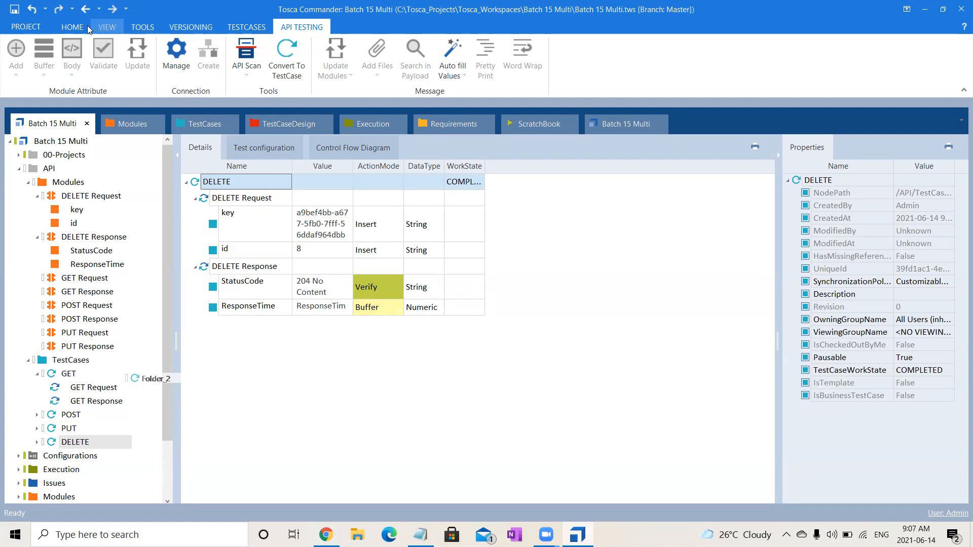
{"action": "left_click", "coordinate": [69, 25]}
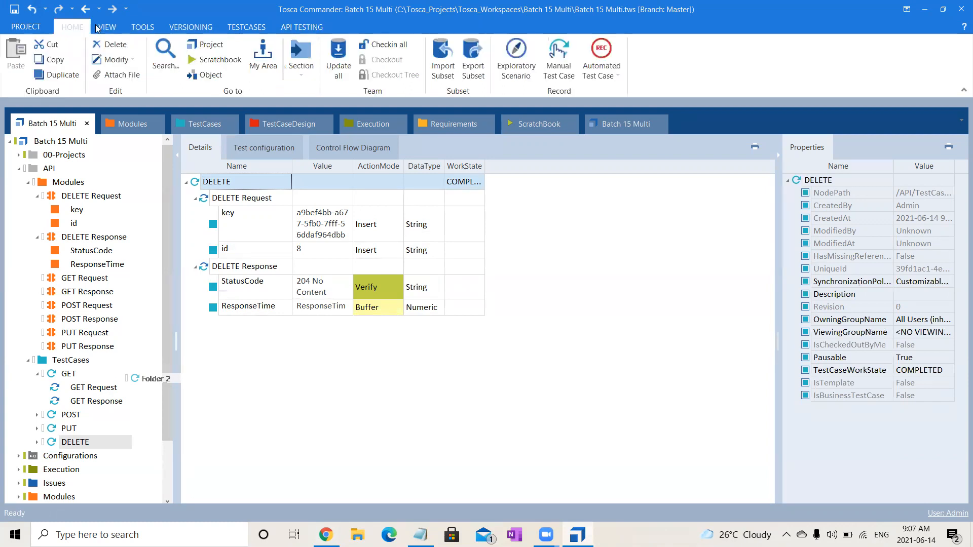
{"action": "left_click", "coordinate": [252, 27]}
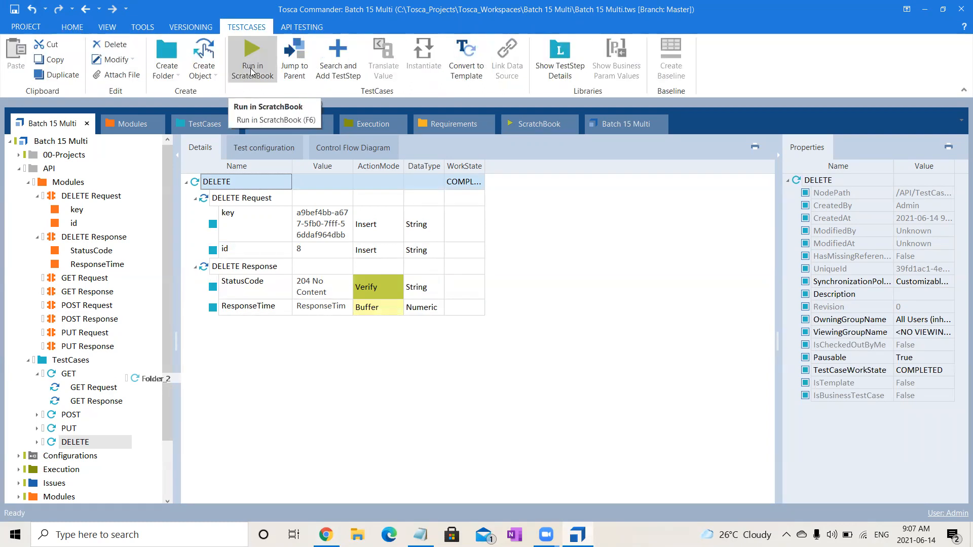
{"action": "left_click", "coordinate": [264, 54]}
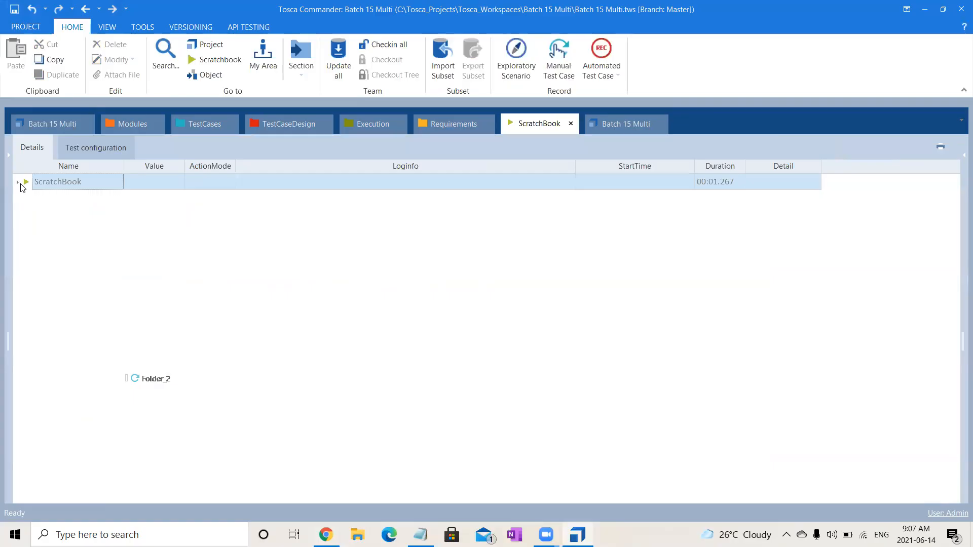
- Expand the DELETE Request and DELETE Response results in ScratchBook and inspect the StatusCode and ResponseTime log details
{"action": "left_click", "coordinate": [19, 182]}
{"action": "left_click", "coordinate": [27, 198]}
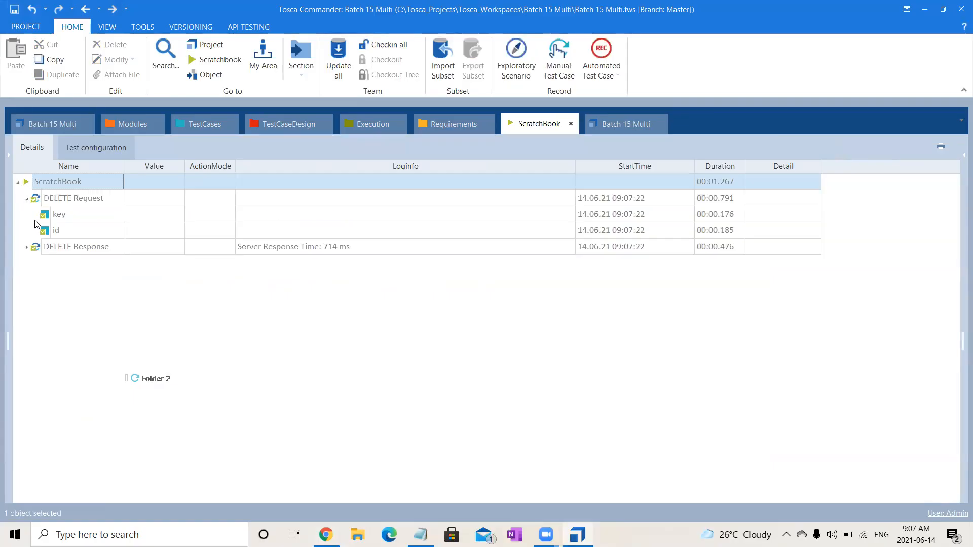
{"action": "left_click", "coordinate": [27, 248]}
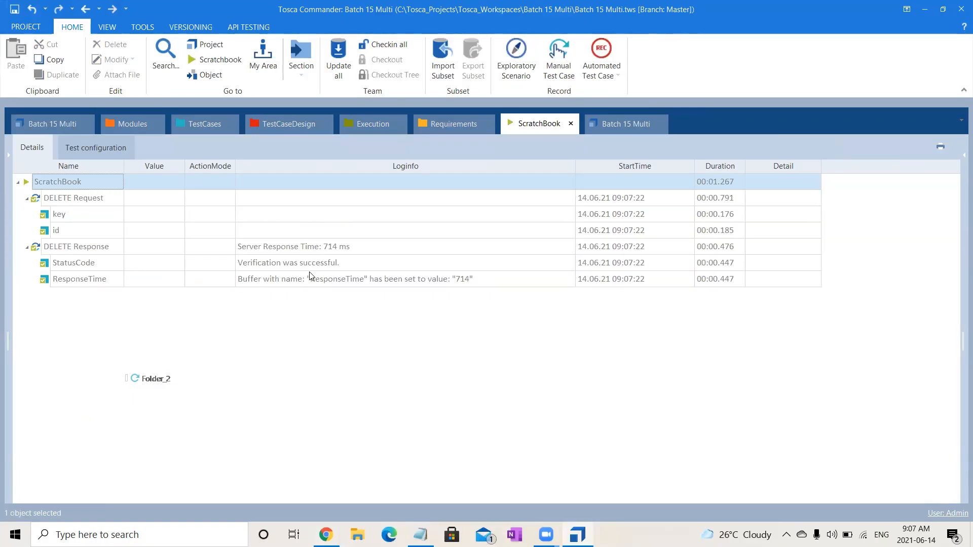
{"action": "left_click", "coordinate": [338, 264]}
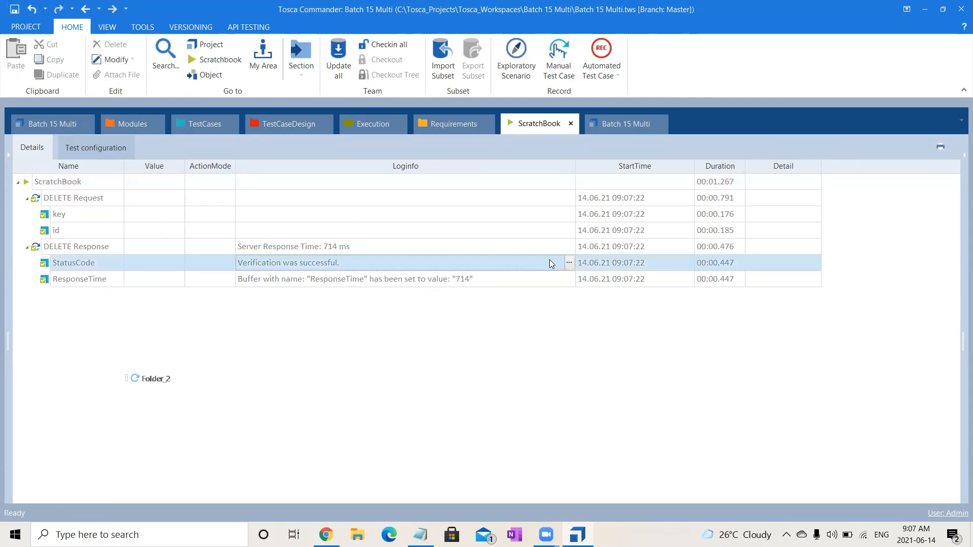
{"action": "left_click", "coordinate": [570, 263]}
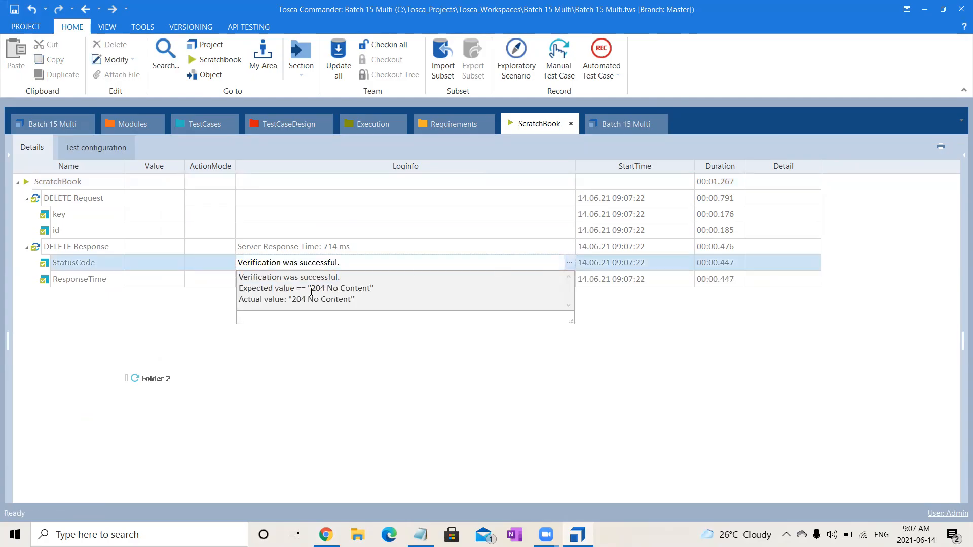
{"action": "left_click", "coordinate": [293, 413]}
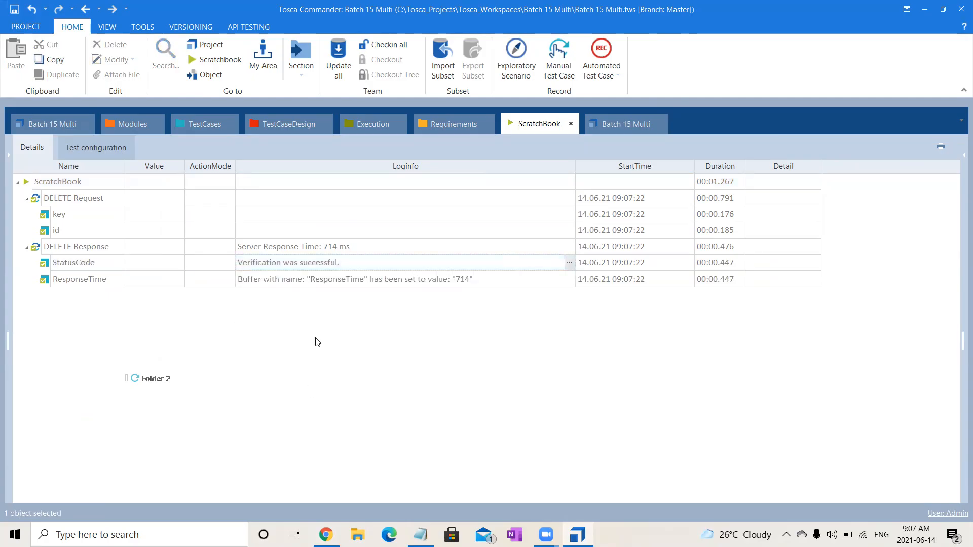
{"action": "left_click", "coordinate": [378, 278]}
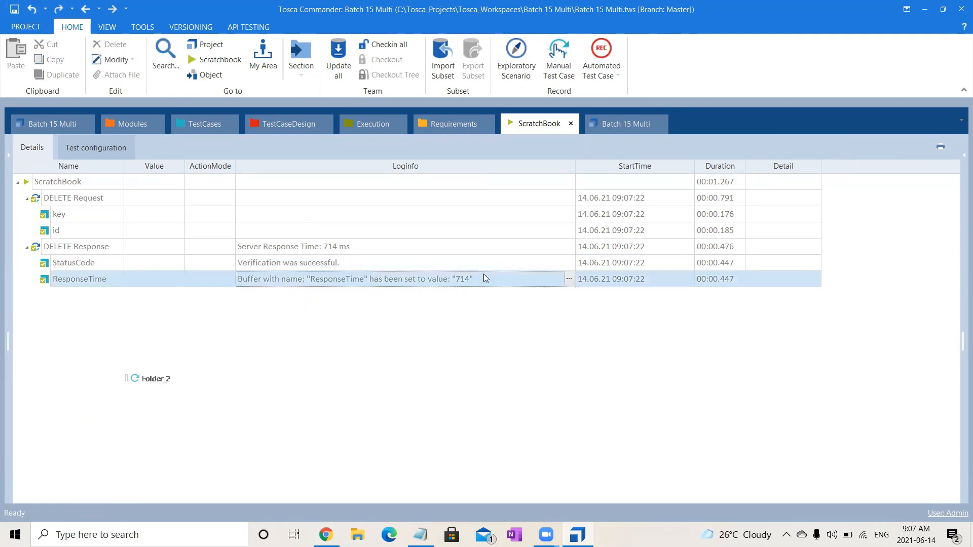
{"action": "left_click", "coordinate": [570, 280]}
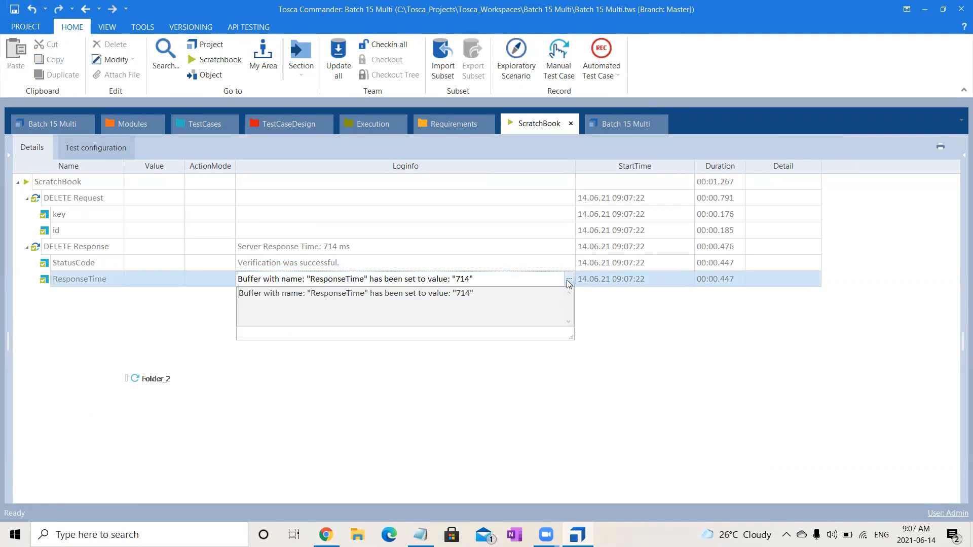
{"action": "left_click", "coordinate": [420, 433]}
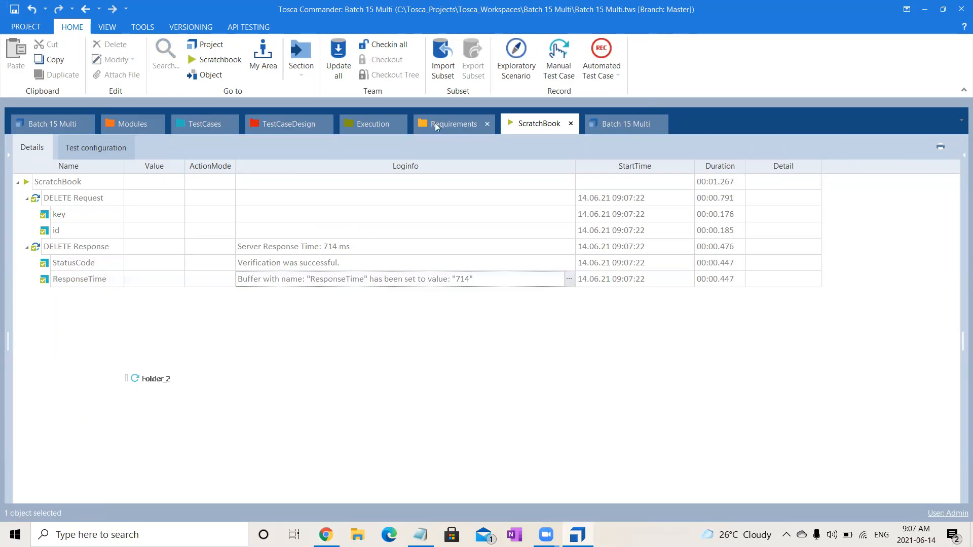
{"action": "left_click", "coordinate": [292, 125]}
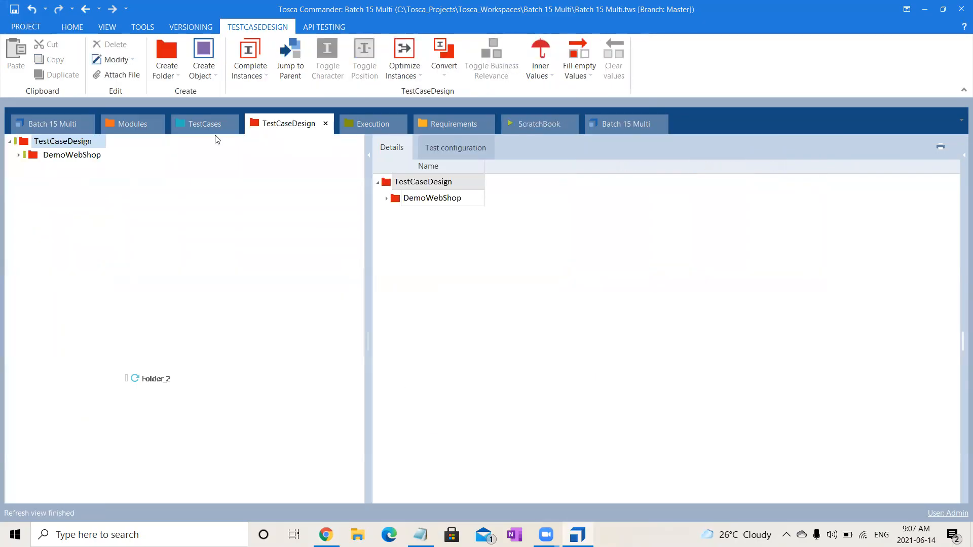
{"action": "left_click", "coordinate": [202, 124]}
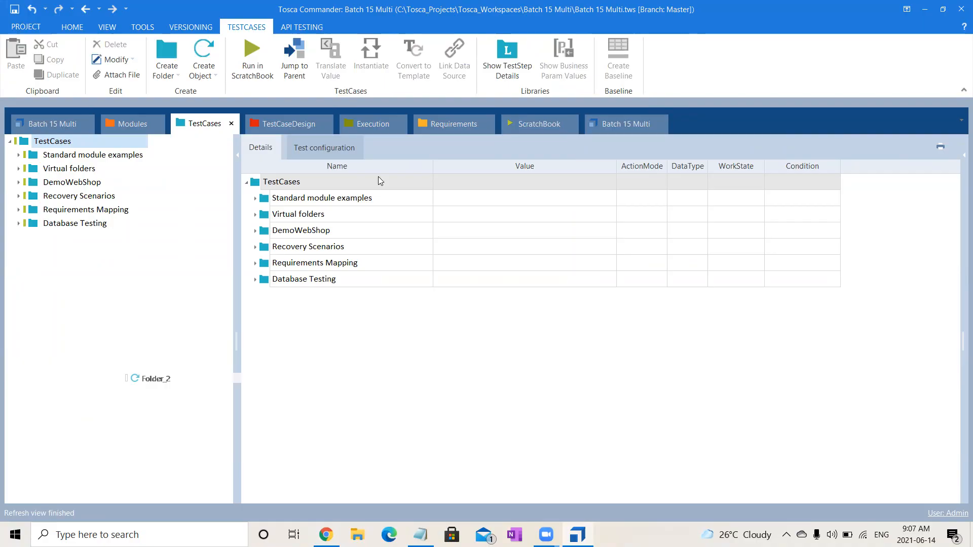
{"action": "left_click", "coordinate": [130, 129]}
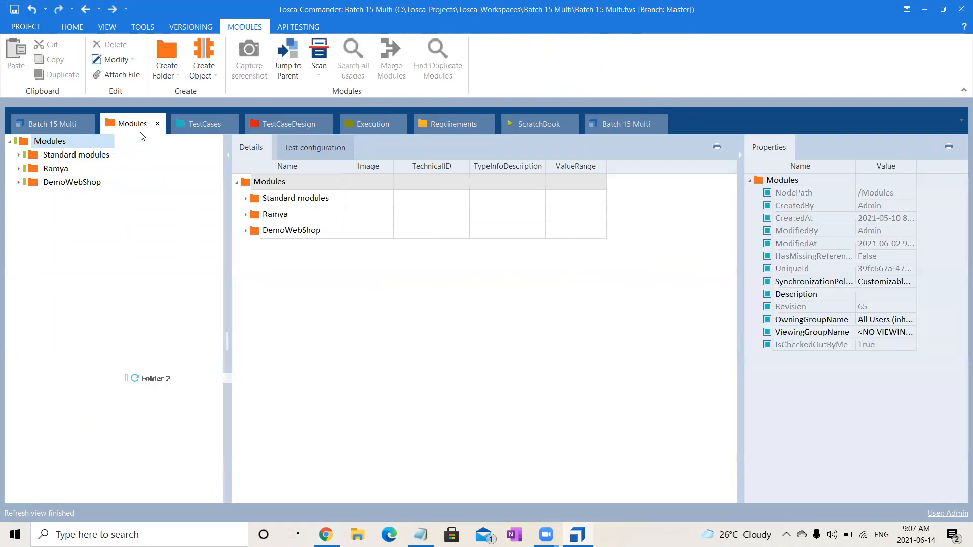
{"action": "left_click", "coordinate": [218, 128]}
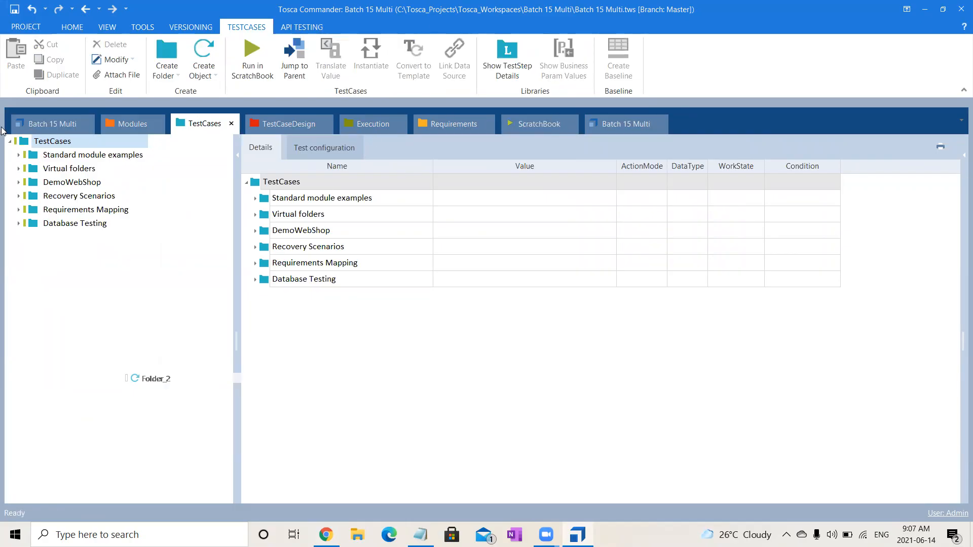
- Reopen the DELETE test case's key value and check the service access key's expiration on the Training Services page in Chrome
{"action": "left_click", "coordinate": [33, 123]}
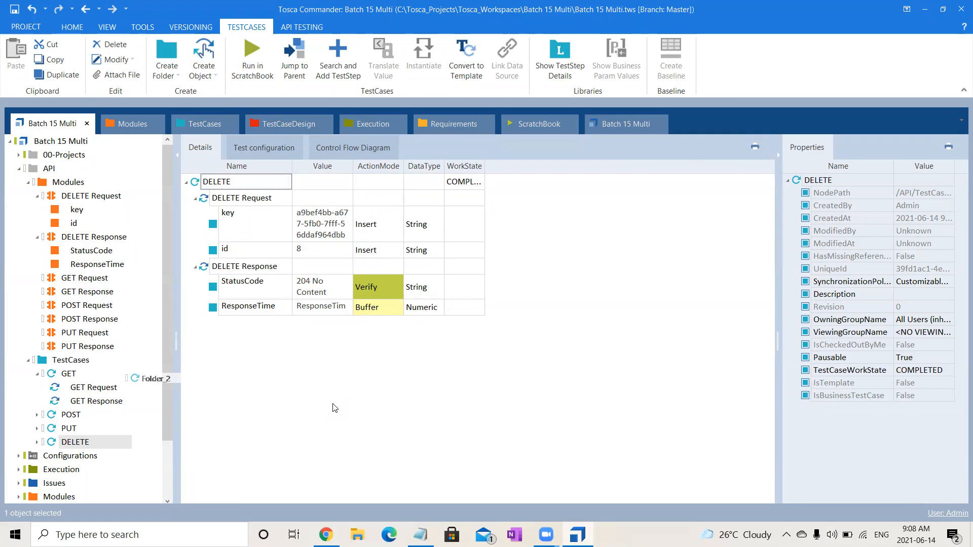
{"action": "left_click", "coordinate": [320, 229]}
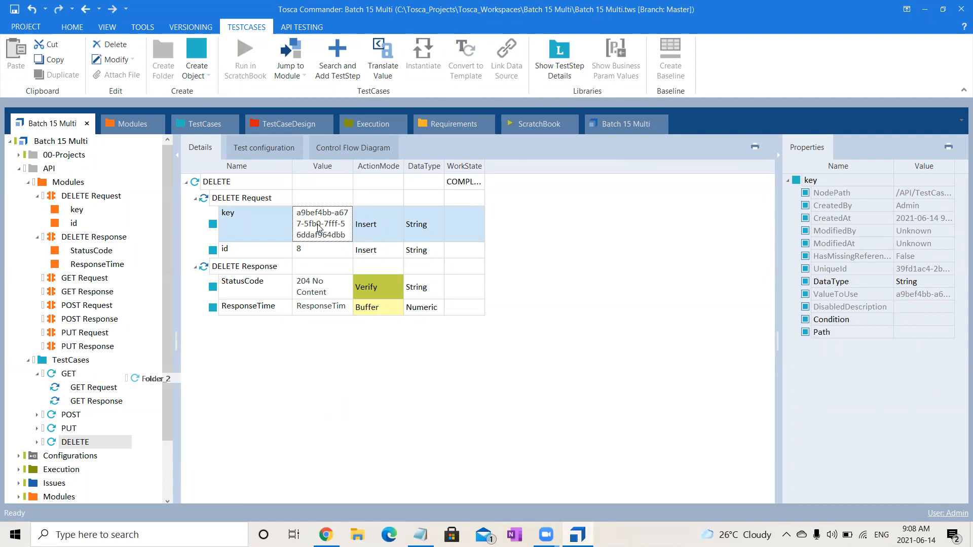
{"action": "left_click", "coordinate": [326, 534]}
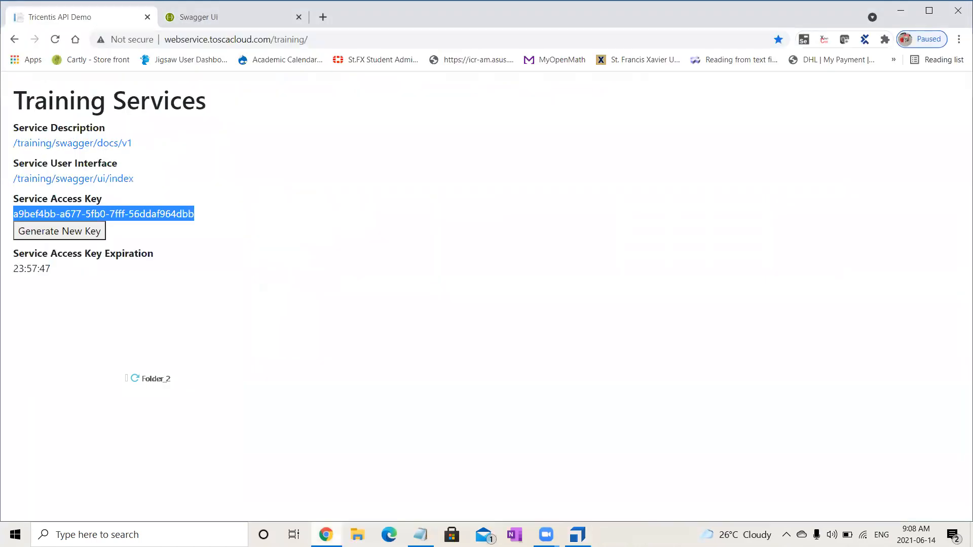
{"action": "left_click_drag", "start_coordinate": [14, 269], "coordinate": [55, 270]}
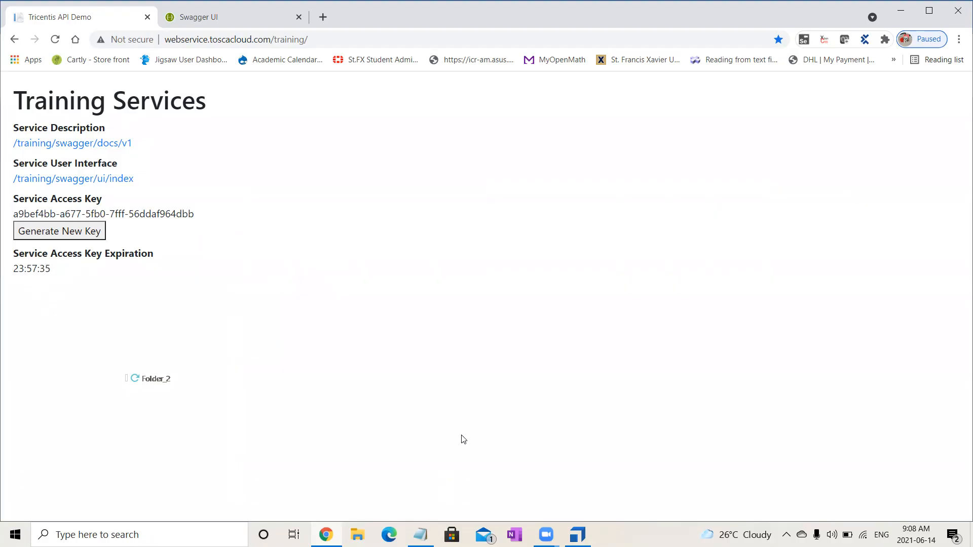
{"action": "left_click", "coordinate": [577, 535]}
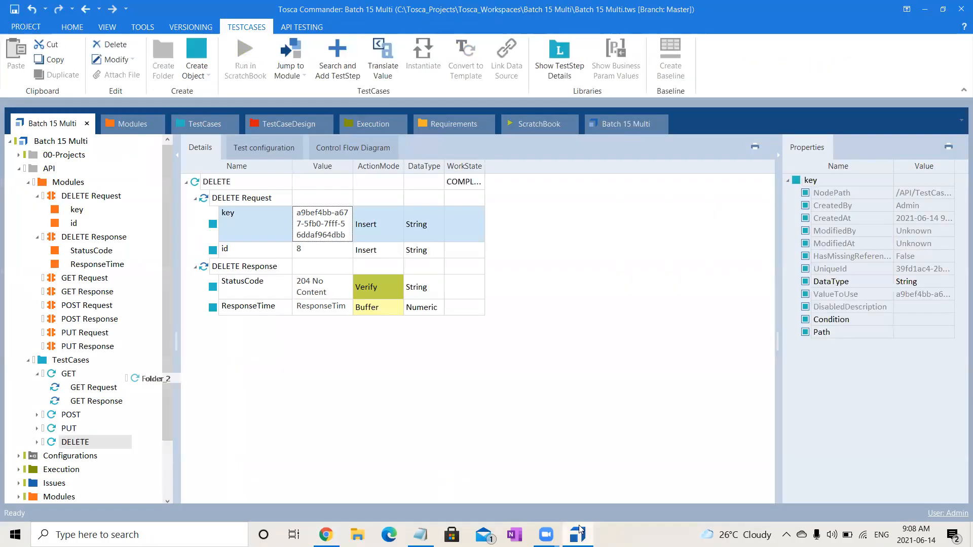
{"action": "left_click", "coordinate": [600, 332]}
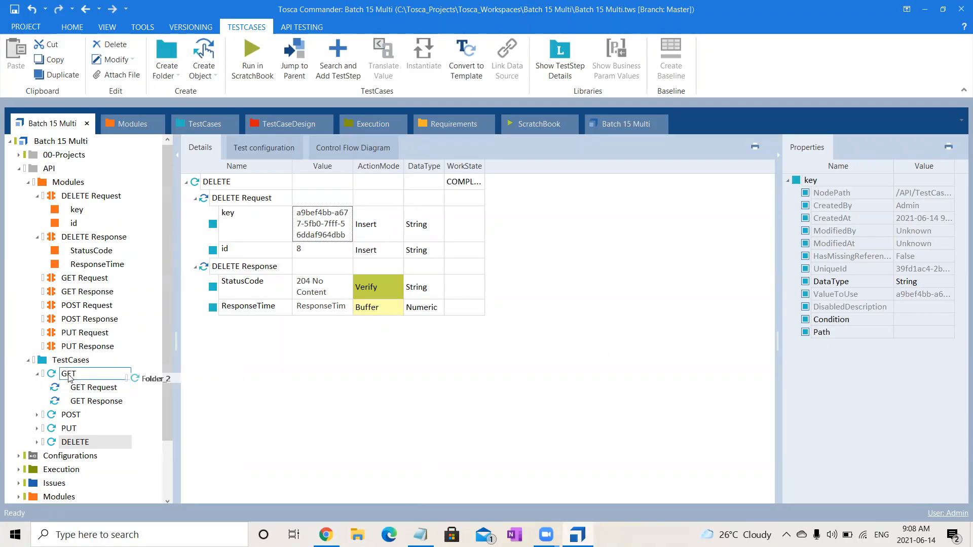
- Create a library in the API TestCases folder and add a reusable test step block named Delete to it
{"action": "left_click", "coordinate": [66, 361]}
{"action": "right_click", "coordinate": [66, 361]}
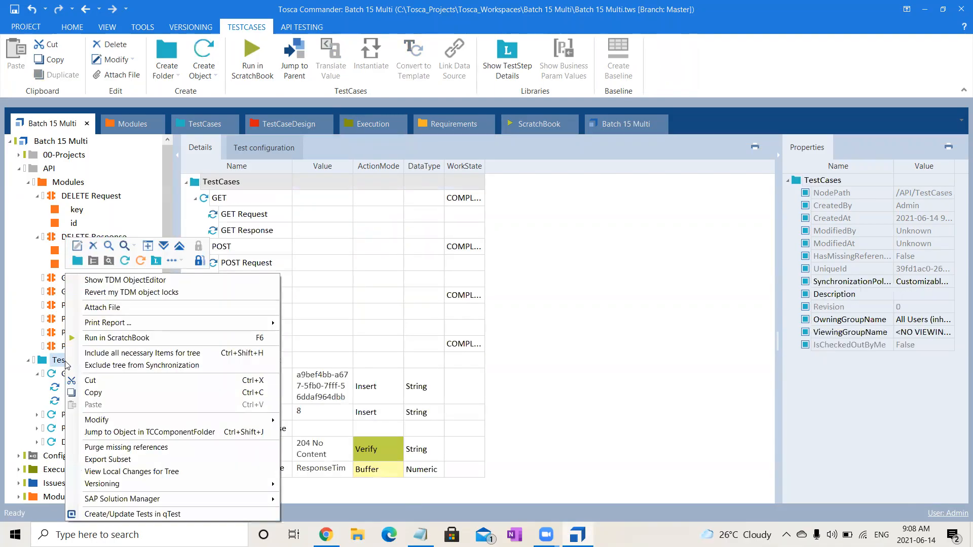
{"action": "left_click", "coordinate": [155, 262]}
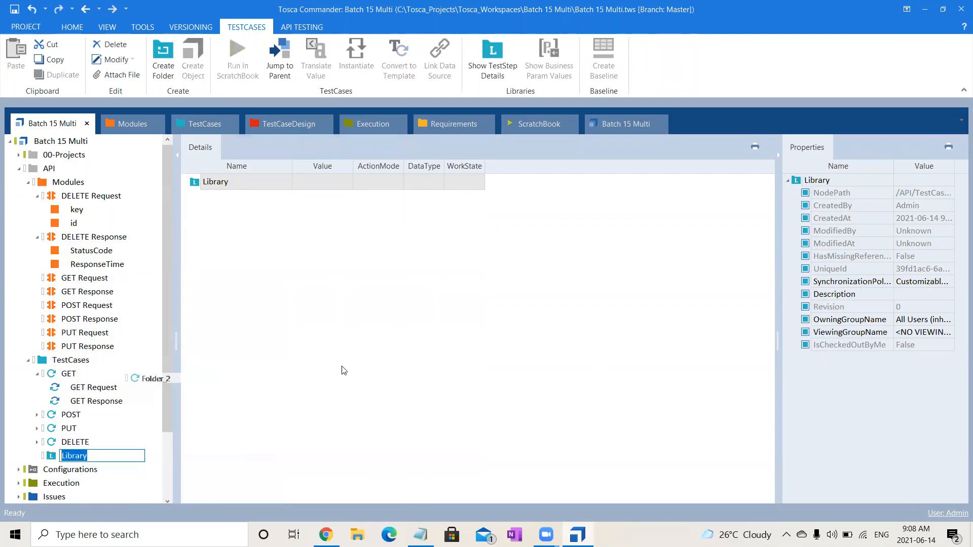
{"action": "left_click", "coordinate": [347, 384]}
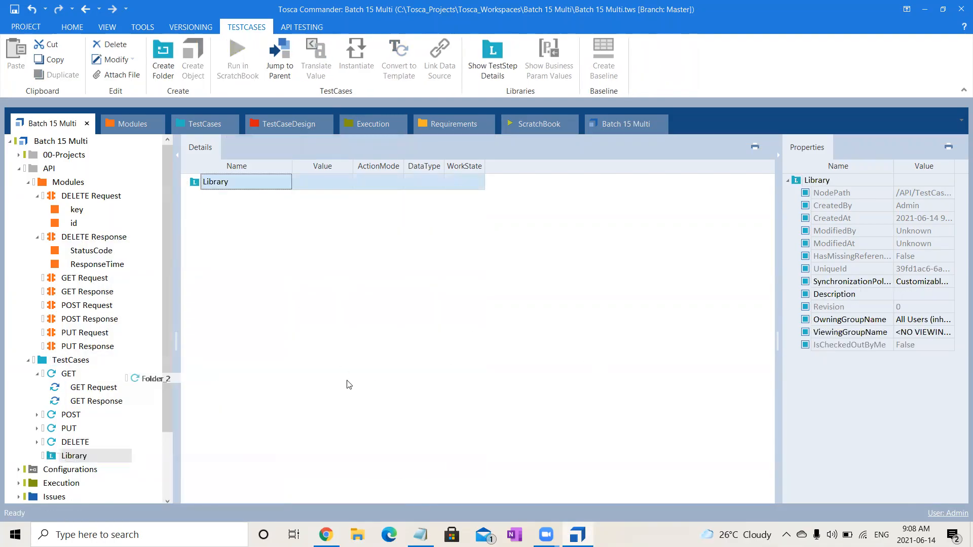
{"action": "right_click", "coordinate": [52, 458]}
{"action": "left_click", "coordinate": [60, 349]}
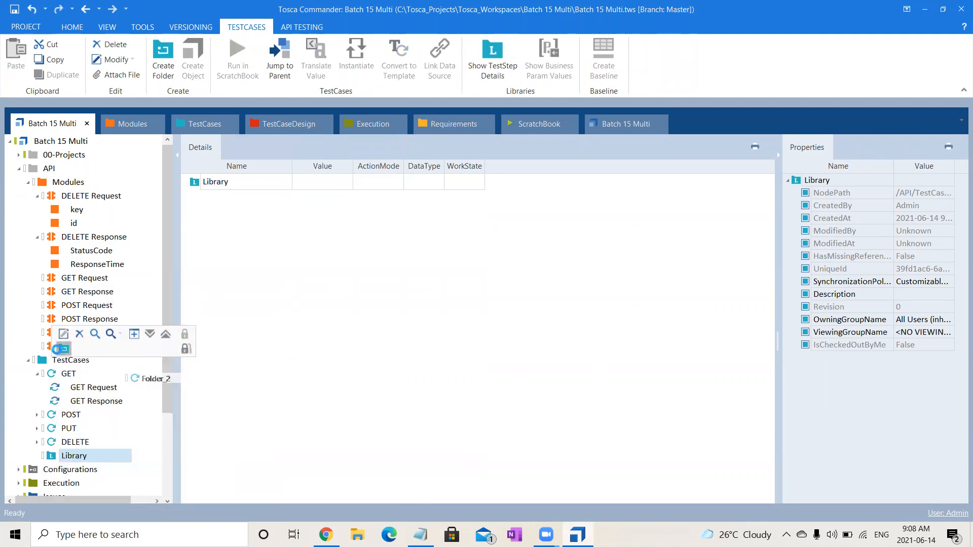
{"action": "type", "text": "Delete"}
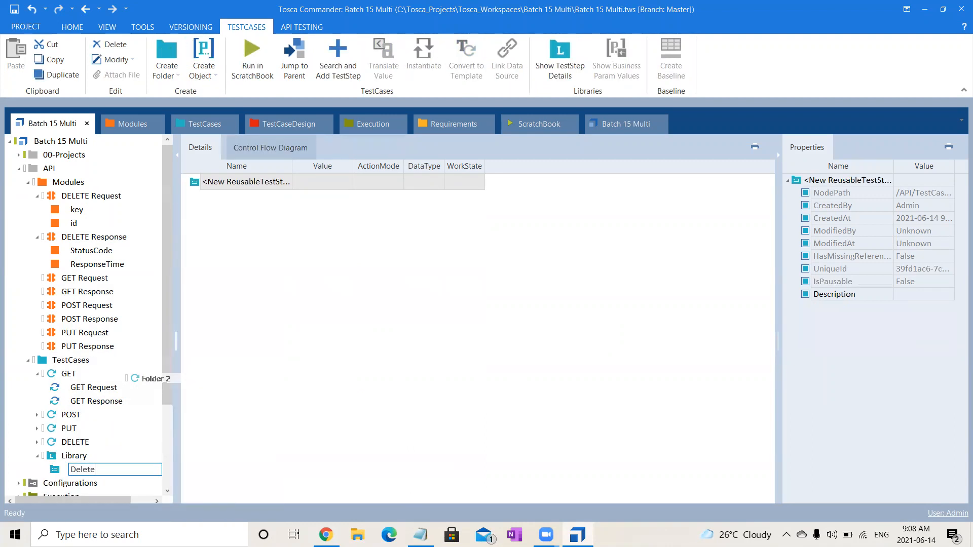
{"action": "key", "text": "Return"}
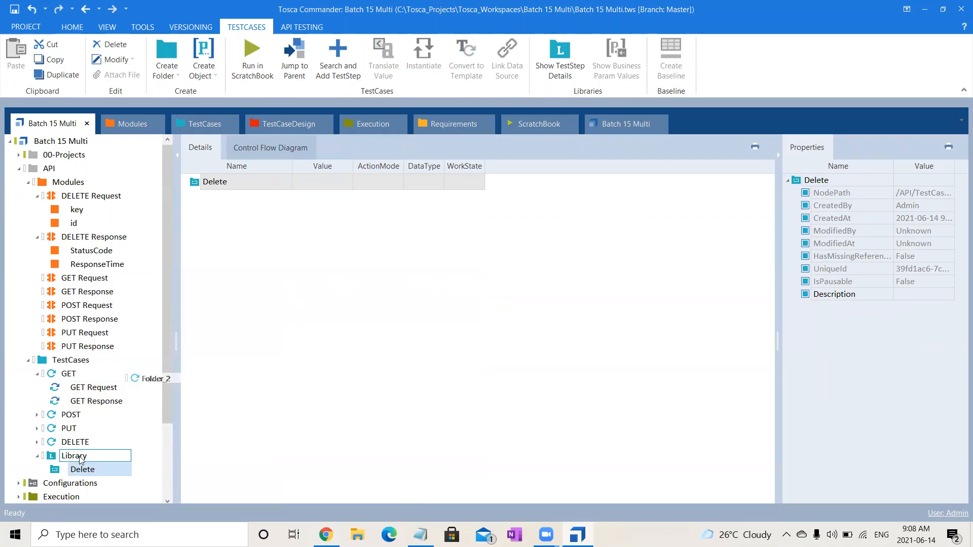
- Copy the DELETE Request and DELETE Response test steps from the DELETE test case into the library's Delete block
{"action": "left_click", "coordinate": [87, 442]}
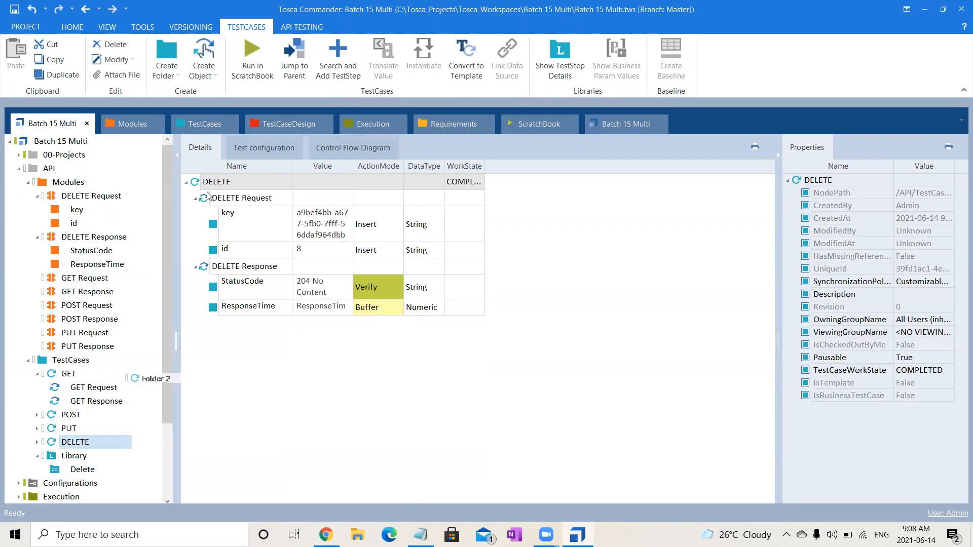
{"action": "left_click", "coordinate": [209, 196]}
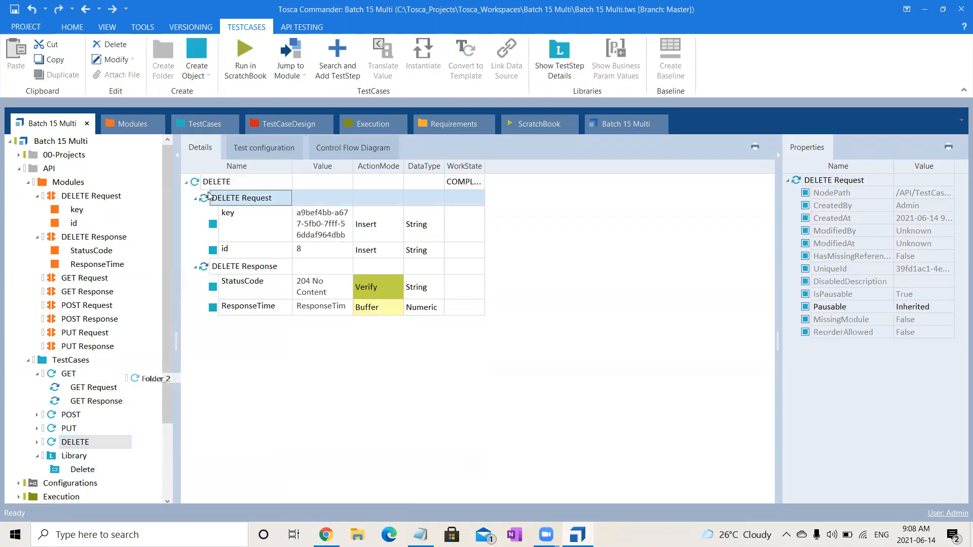
{"action": "left_click", "coordinate": [252, 266], "text": "ctrl"}
{"action": "key", "text": "ctrl+c"}
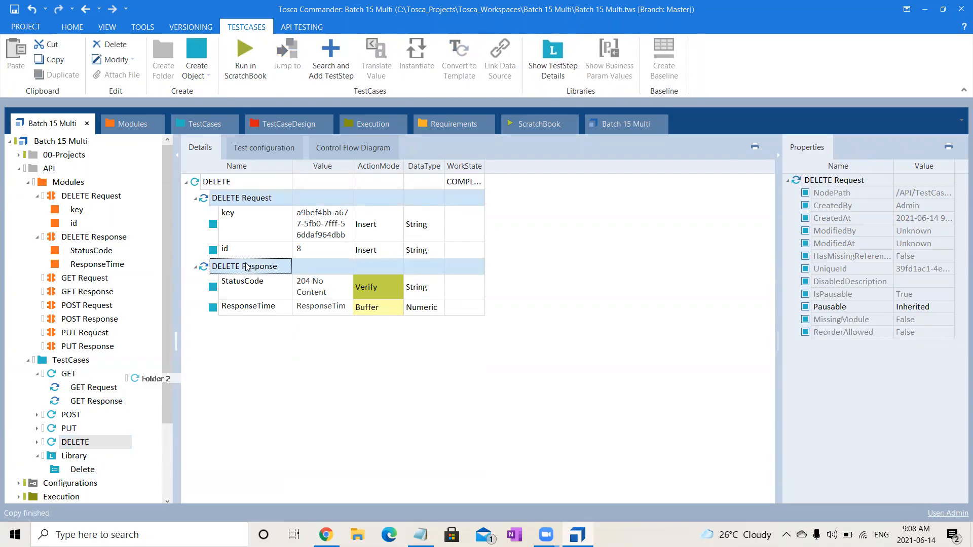
{"action": "left_click", "coordinate": [87, 470]}
{"action": "key", "text": "ctrl+v"}
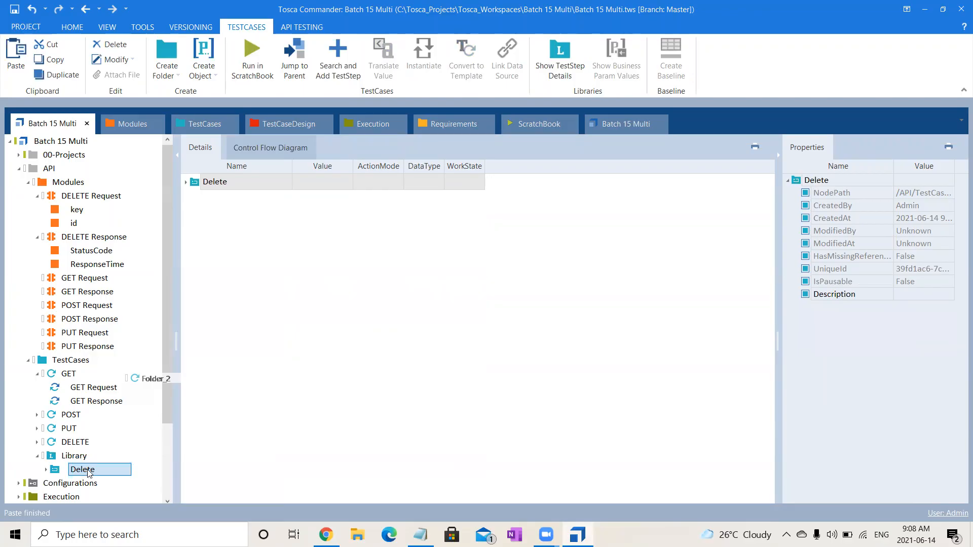
{"action": "left_click", "coordinate": [186, 182]}
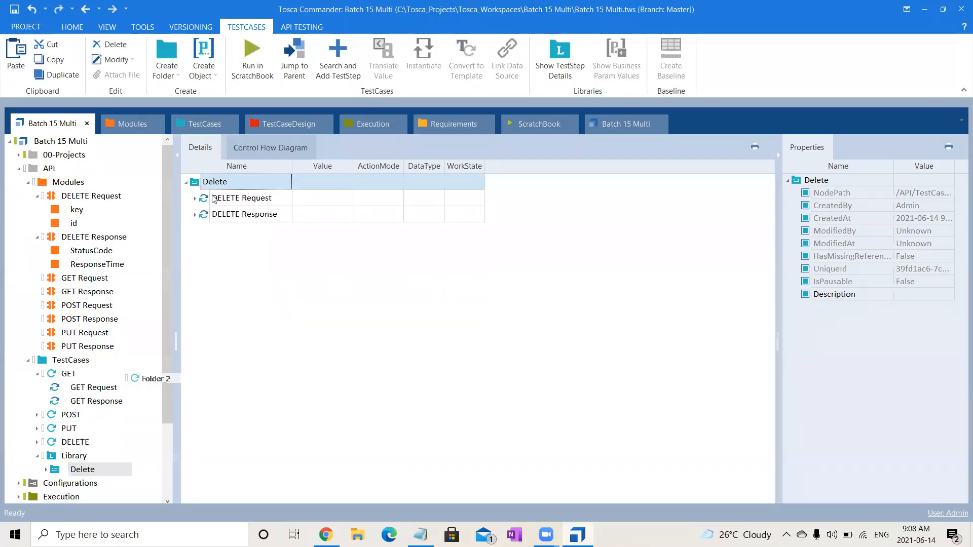
- Add business parameters to the Delete block and expand its DELETE Request and DELETE Response steps
{"action": "right_click", "coordinate": [254, 181]}
{"action": "left_click", "coordinate": [266, 169]}
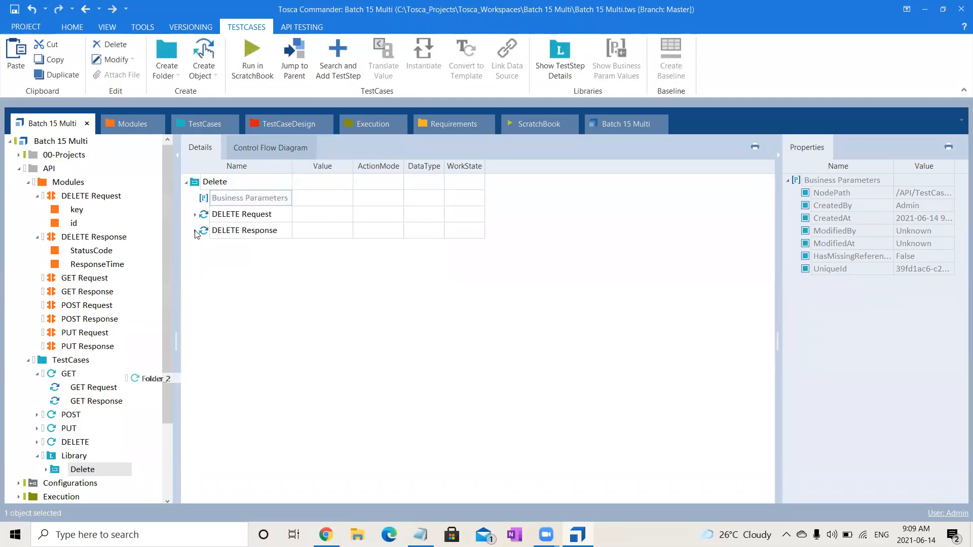
{"action": "left_click", "coordinate": [195, 215]}
{"action": "left_click", "coordinate": [195, 283]}
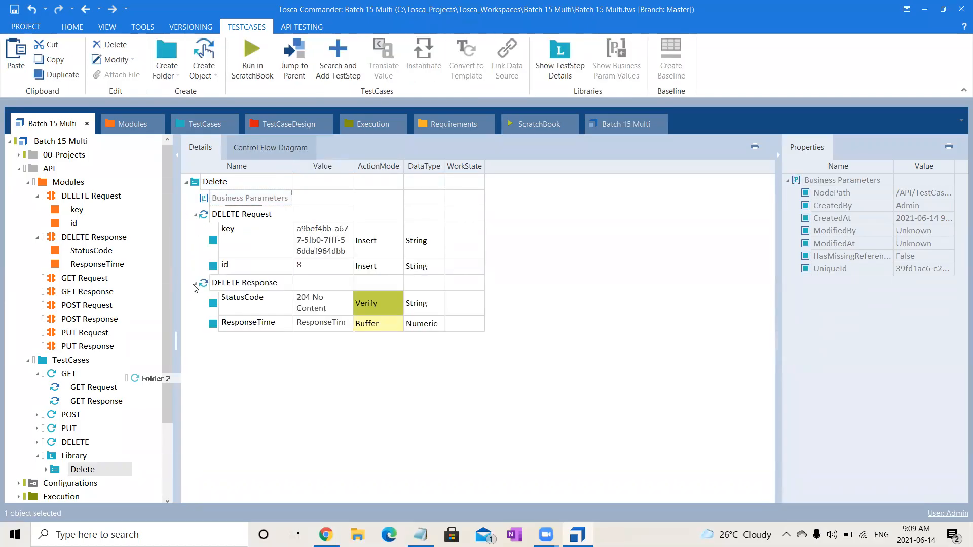
- Try to make both StatusCode and ResponseTime of the DELETE Response business parameters of the Delete block
{"action": "left_click", "coordinate": [255, 311]}
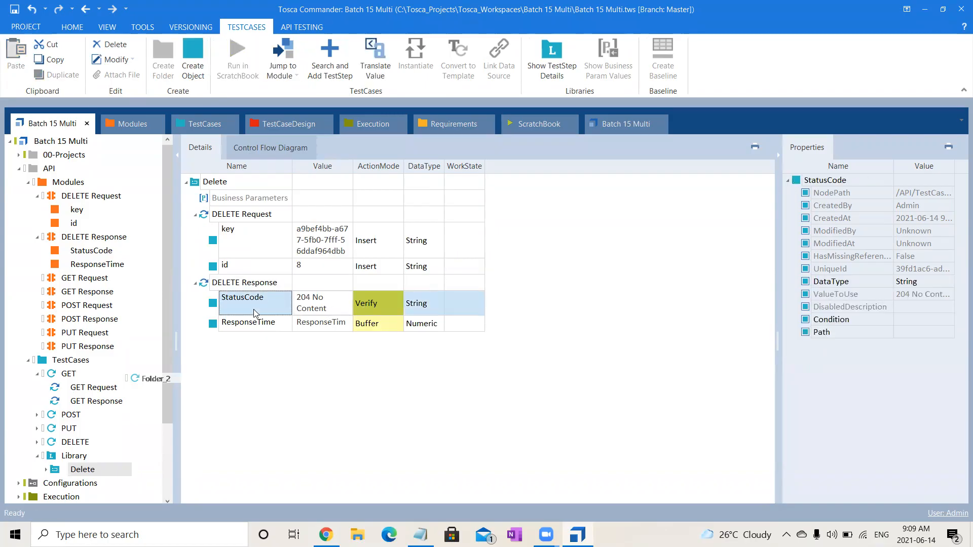
{"action": "key", "text": "shift+Down"}
{"action": "left_click_drag", "start_coordinate": [253, 309], "coordinate": [236, 202]}
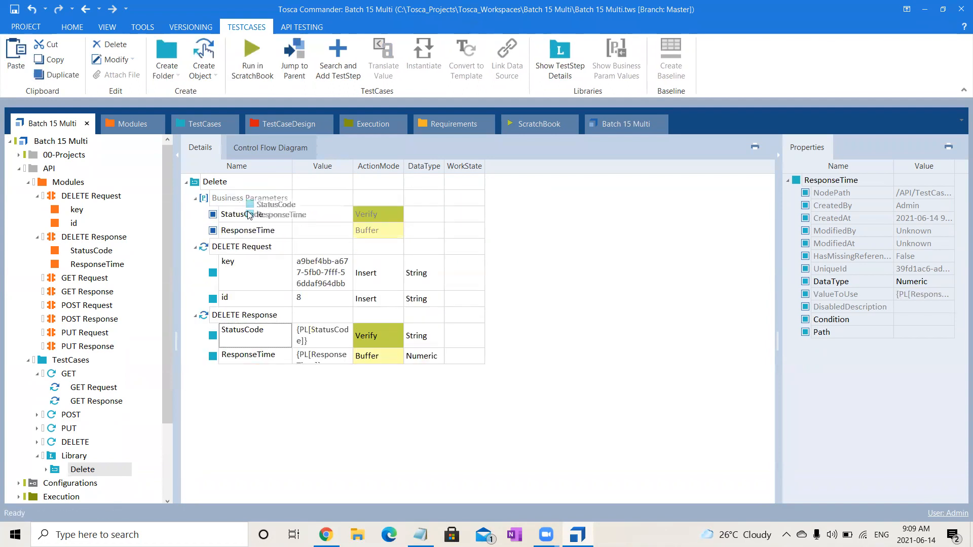
{"action": "left_click", "coordinate": [325, 361]}
{"action": "key", "text": "ctrl+z"}
- Make only the DELETE Response's StatusCode a business parameter of the Delete block
{"action": "left_click_drag", "start_coordinate": [254, 308], "coordinate": [215, 203]}
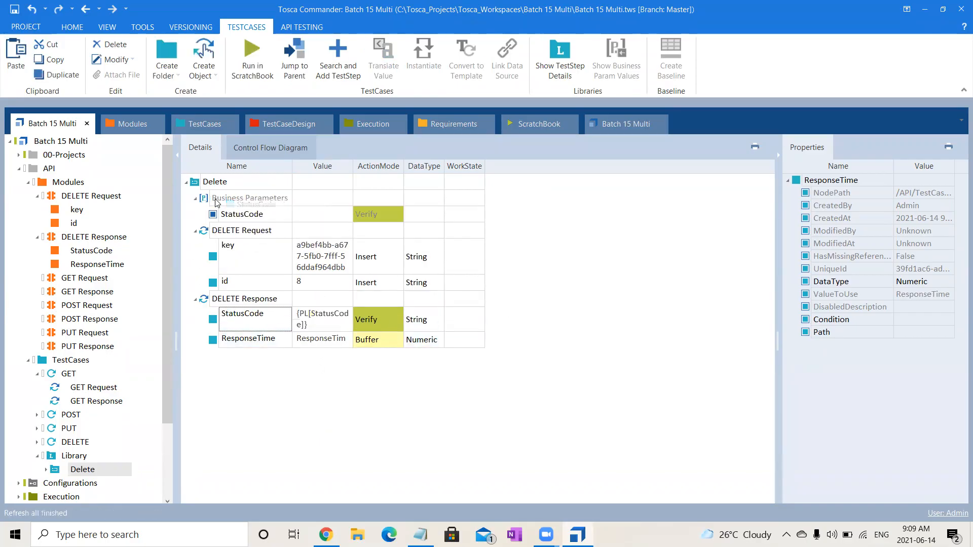
{"action": "left_click", "coordinate": [303, 316]}
{"action": "left_click", "coordinate": [303, 316]}
{"action": "left_click", "coordinate": [365, 462]}
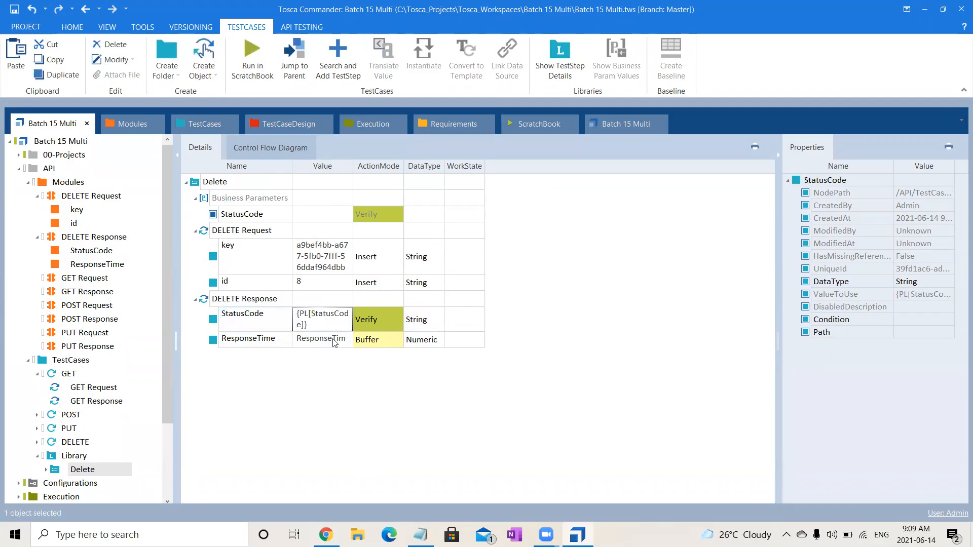
- Make the DELETE Request's key and id business parameters of the Delete block
{"action": "left_click", "coordinate": [227, 262]}
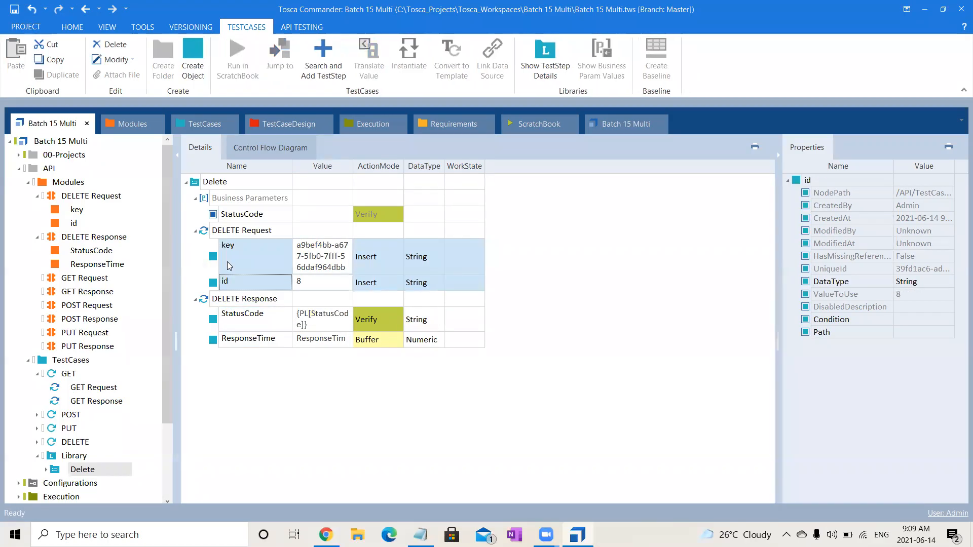
{"action": "left_click_drag", "start_coordinate": [227, 262], "coordinate": [234, 201]}
{"action": "left_click", "coordinate": [81, 470]}
{"action": "key", "text": "Return"}
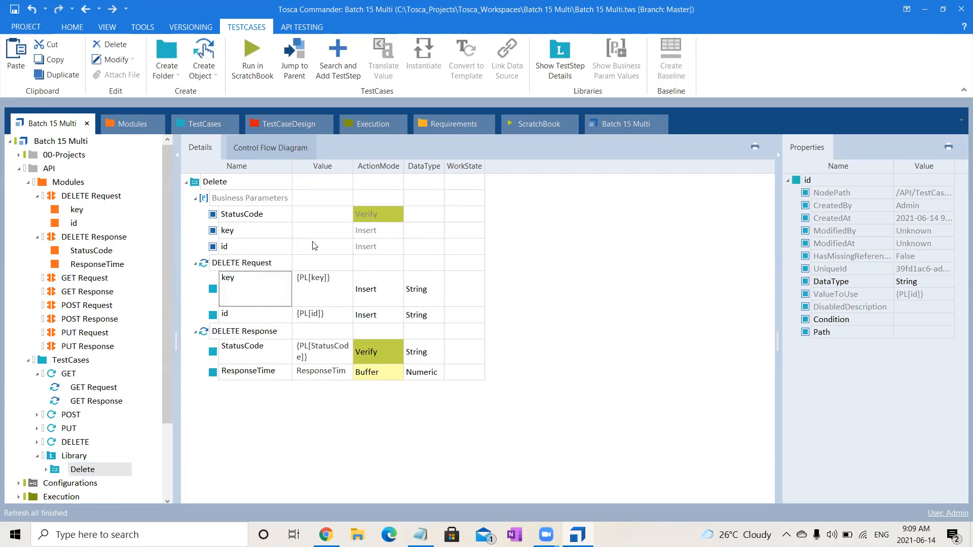
- Look up the service access key on the Training Services page in Chrome and return to the key business parameter's value in Tosca Commander
{"action": "left_click", "coordinate": [270, 232]}
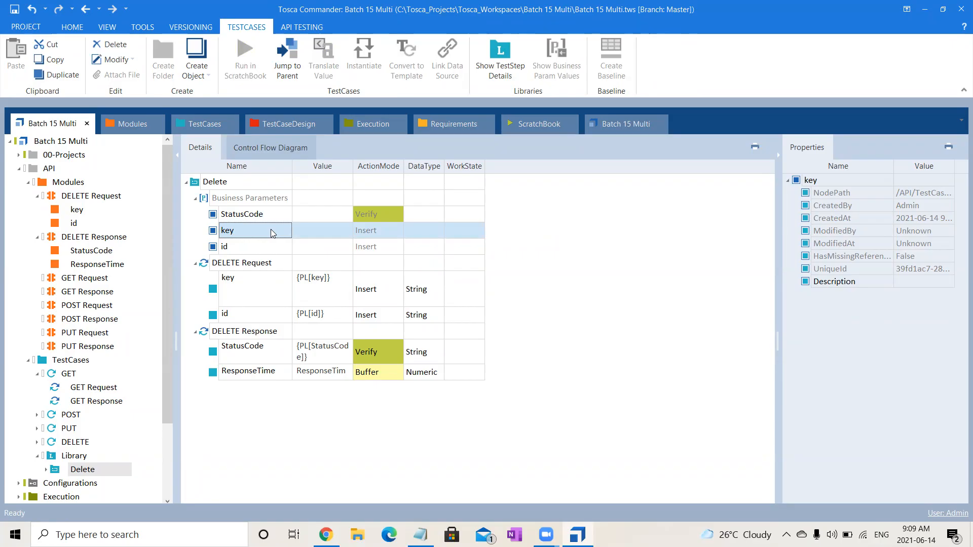
{"action": "left_click", "coordinate": [326, 535]}
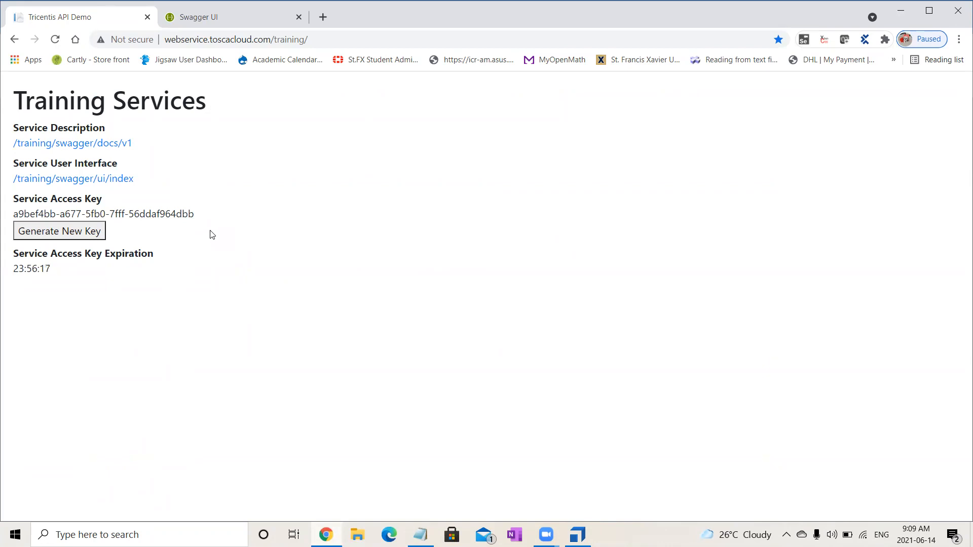
{"action": "left_click_drag", "start_coordinate": [195, 213], "coordinate": [9, 214]}
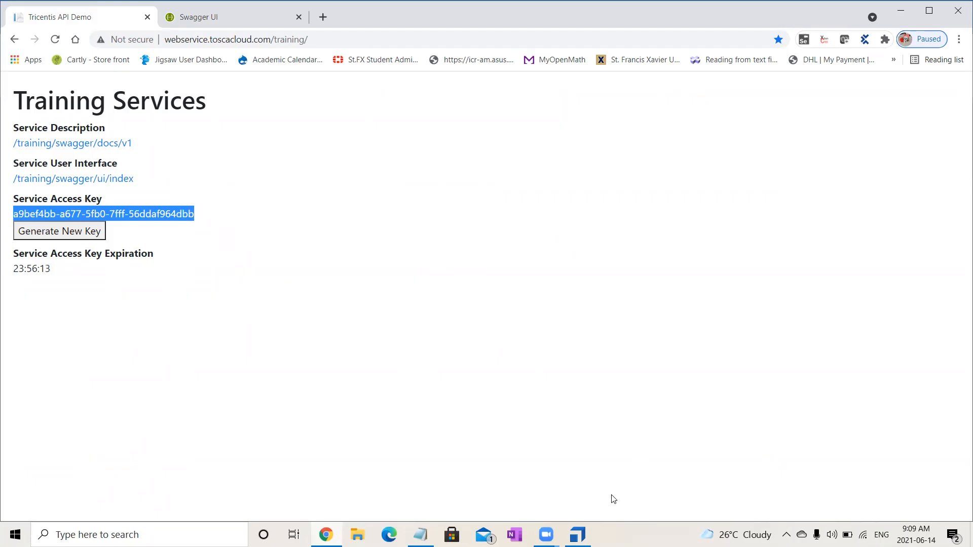
{"action": "left_click", "coordinate": [578, 535]}
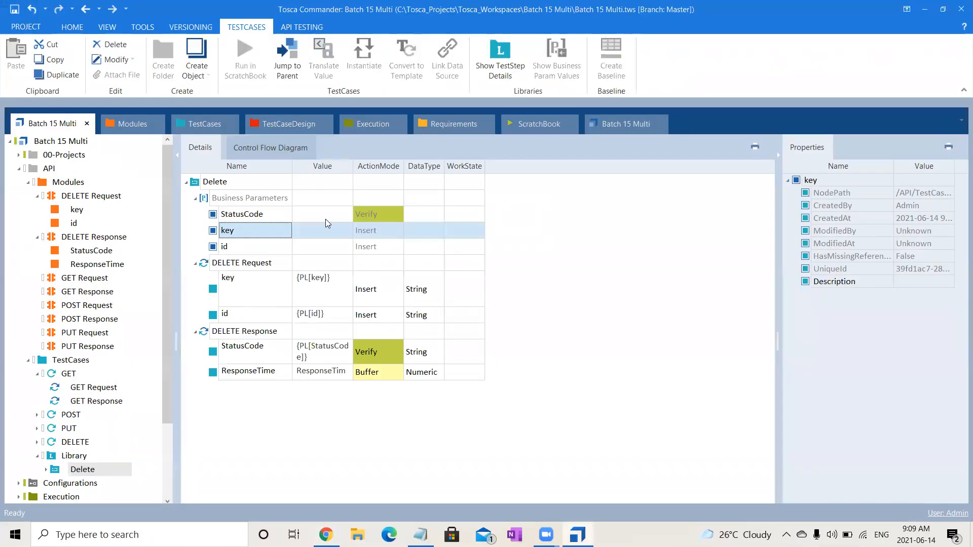
{"action": "left_click", "coordinate": [308, 230]}
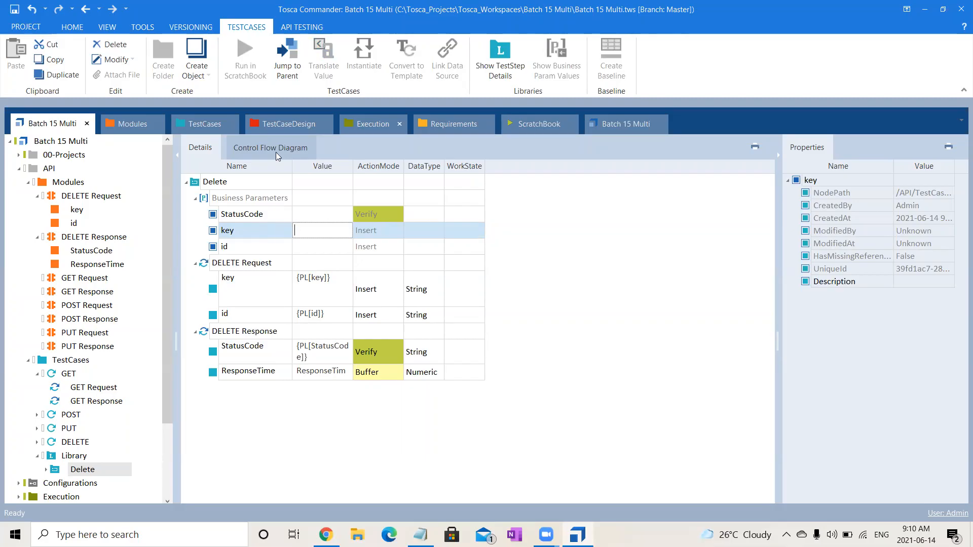
{"action": "left_click", "coordinate": [595, 337]}
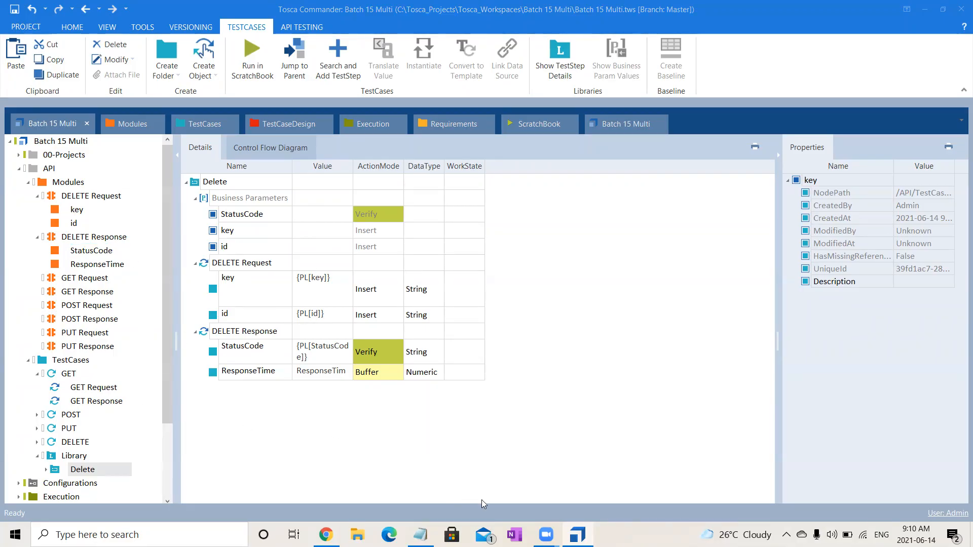
- Examine the GET Request module's endpoint and key parameter, and compare it with the service access key on the Training Services page in Chrome
{"action": "left_click", "coordinate": [618, 388]}
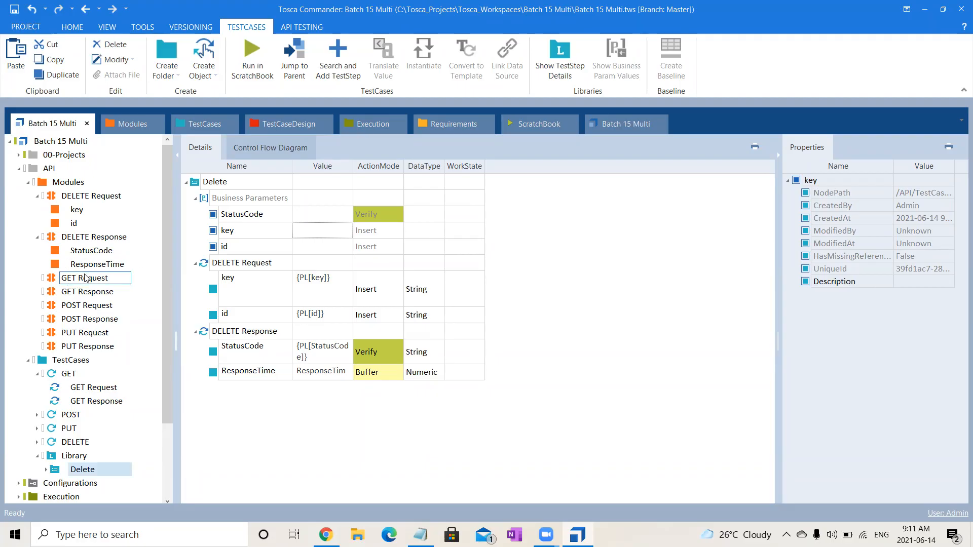
{"action": "left_click", "coordinate": [85, 278]}
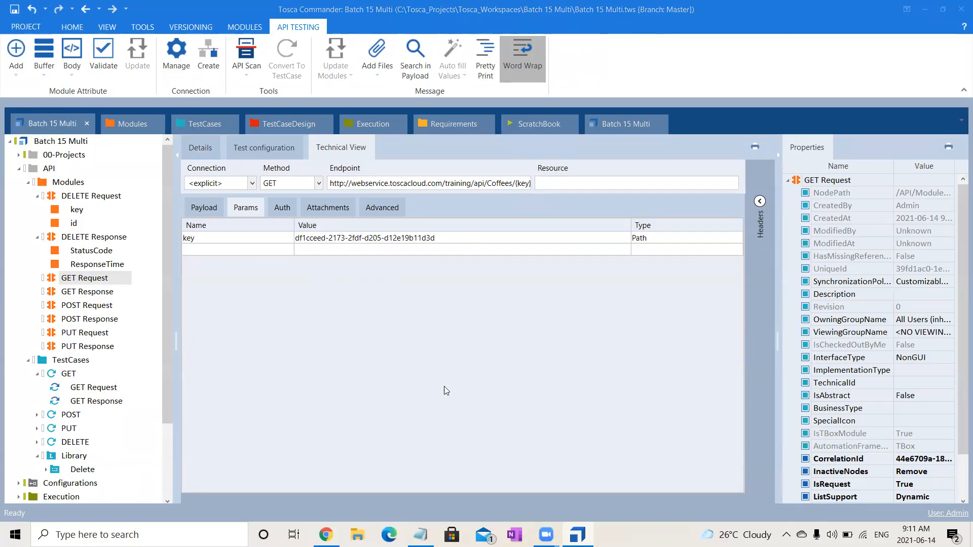
{"action": "left_click", "coordinate": [326, 535]}
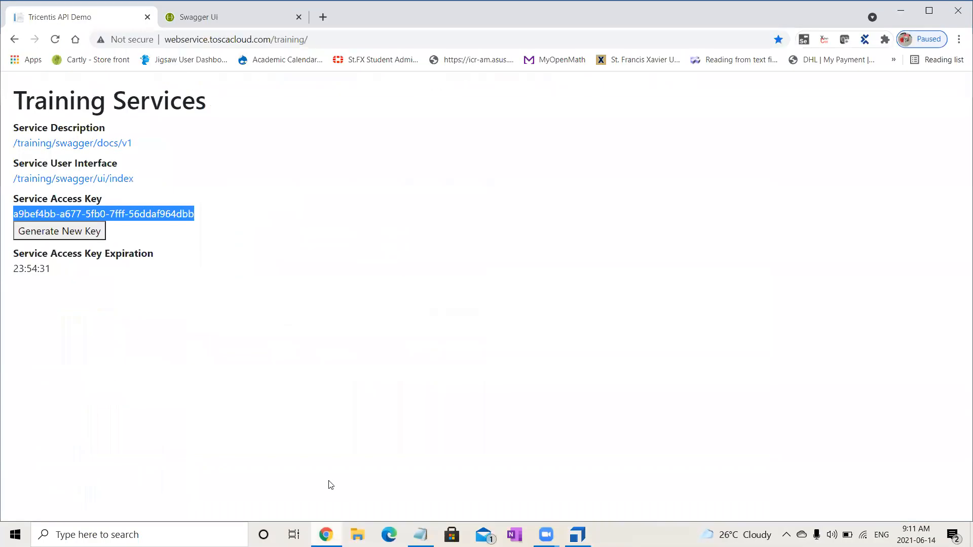
{"action": "left_click", "coordinate": [351, 260]}
{"action": "left_click_drag", "start_coordinate": [188, 214], "coordinate": [14, 214]}
{"action": "left_click", "coordinate": [235, 217]}
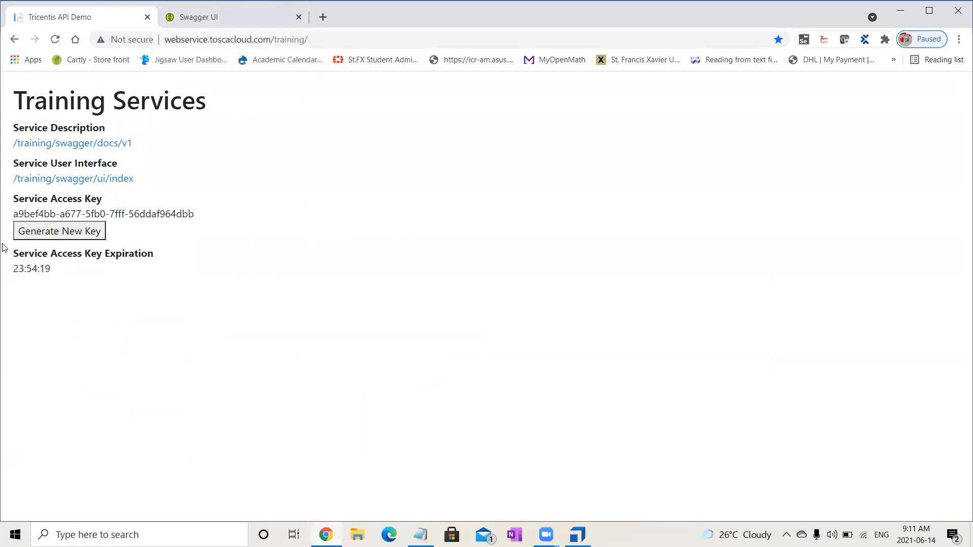
{"action": "left_click_drag", "start_coordinate": [13, 213], "coordinate": [208, 215]}
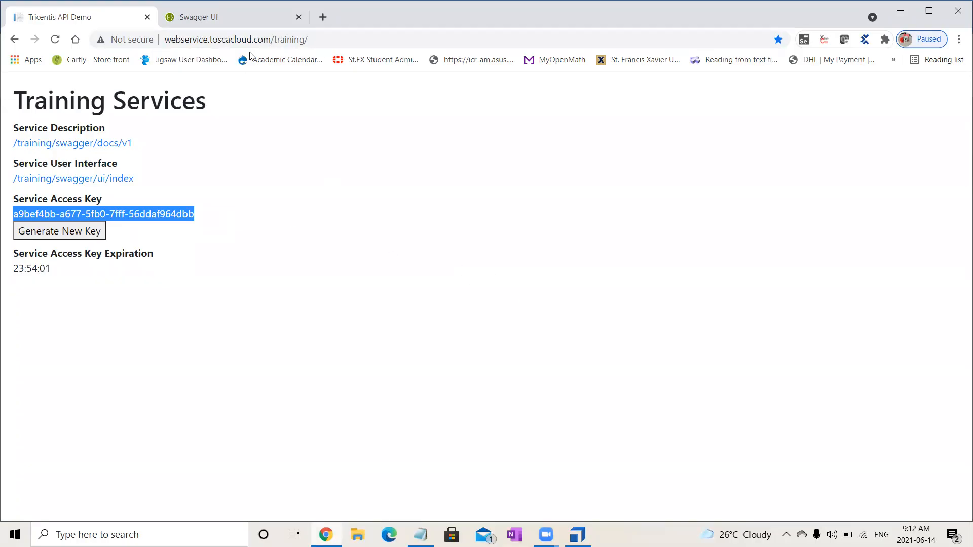
- Review the Coffees operations in Swagger UI with the DELETE details collapsed, and return to Tosca Commander
{"action": "left_click", "coordinate": [262, 14]}
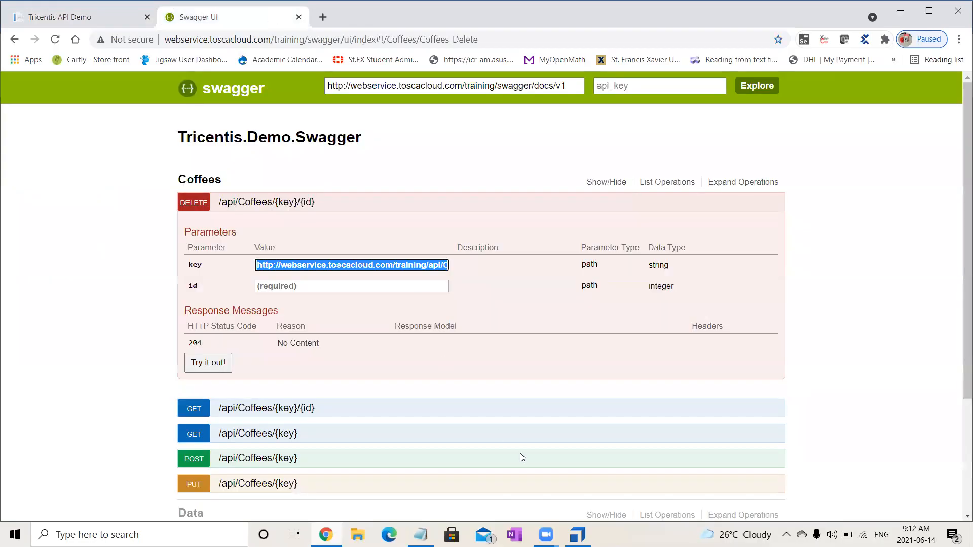
{"action": "left_click", "coordinate": [266, 201]}
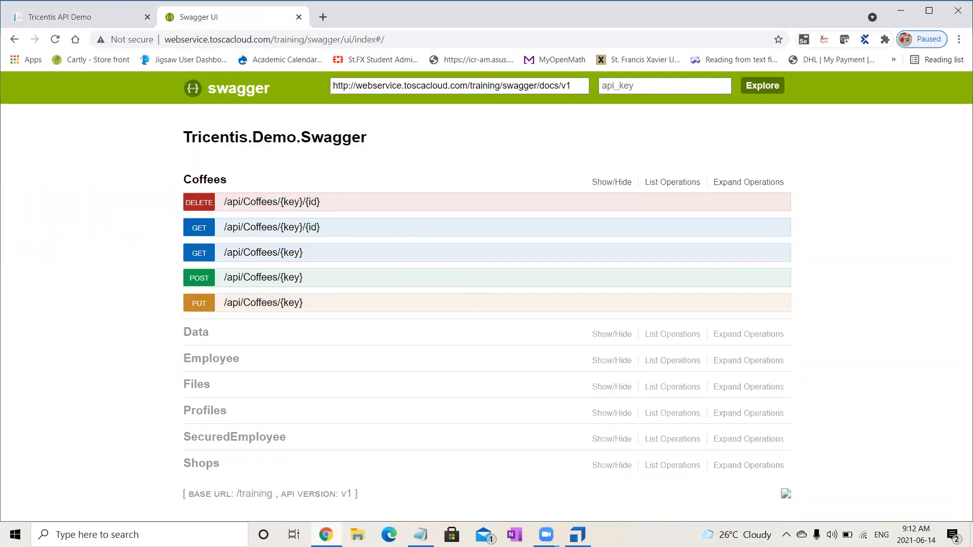
{"action": "key", "text": "alt+Tab"}
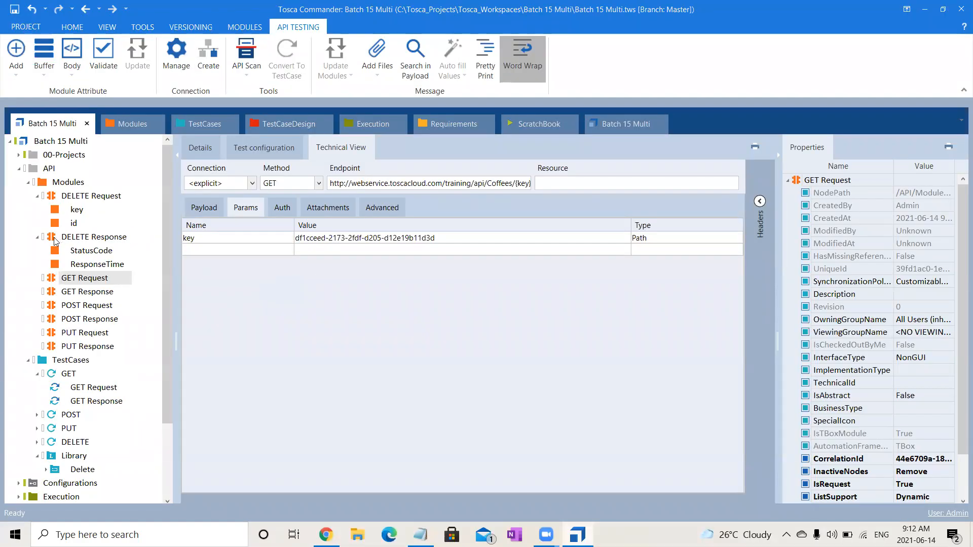
- From the API Modules folder, start API Scan, examine the definition file types it can import, and close it without importing
{"action": "left_click", "coordinate": [27, 182]}
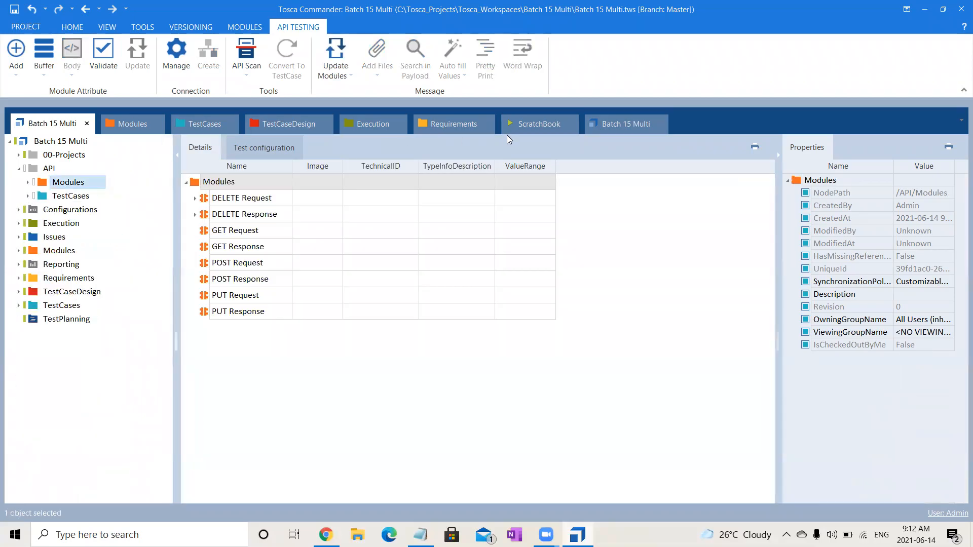
{"action": "left_click", "coordinate": [262, 49]}
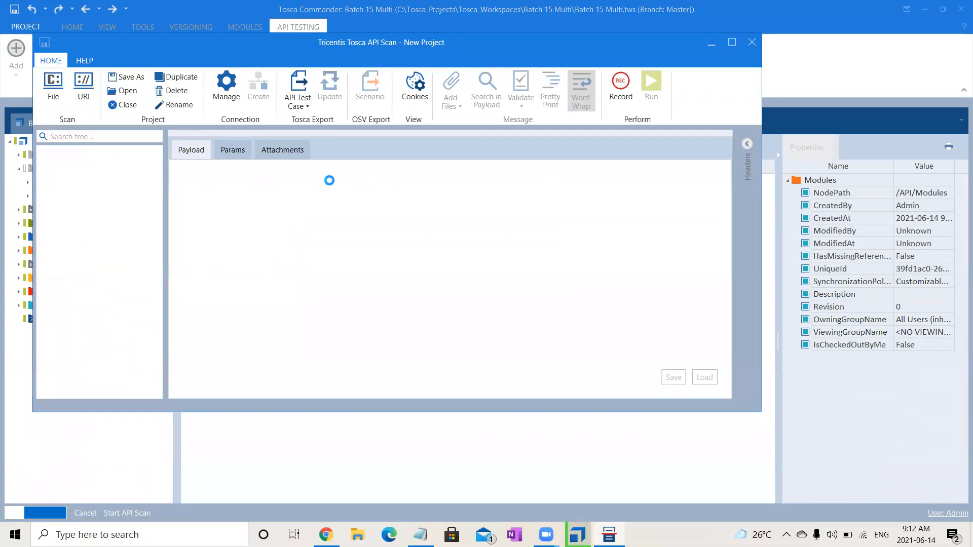
{"action": "left_click", "coordinate": [56, 82]}
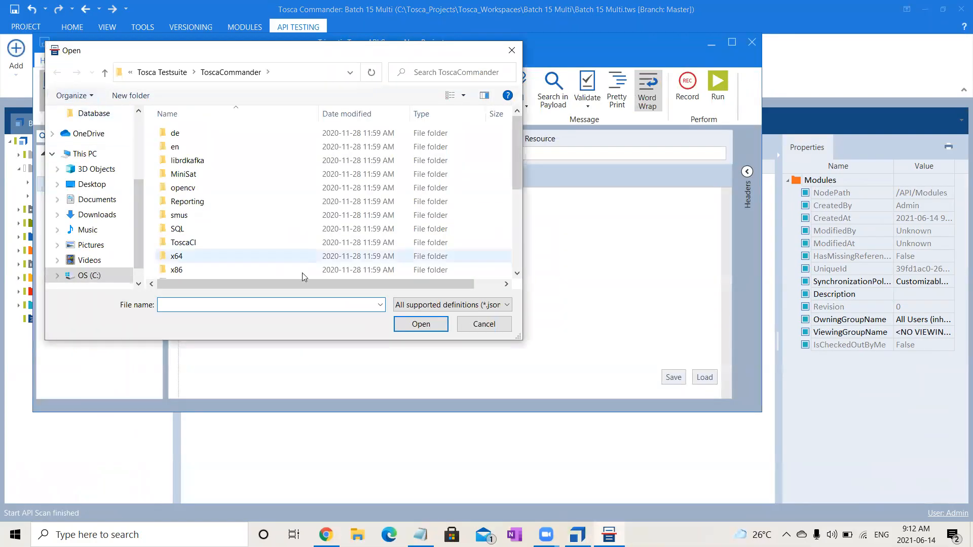
{"action": "left_click", "coordinate": [487, 306]}
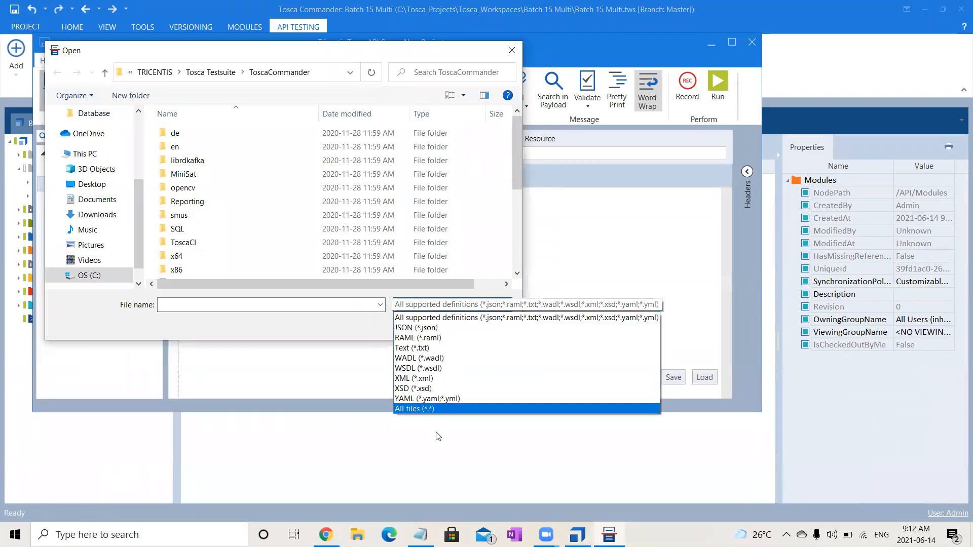
{"action": "left_click", "coordinate": [522, 319]}
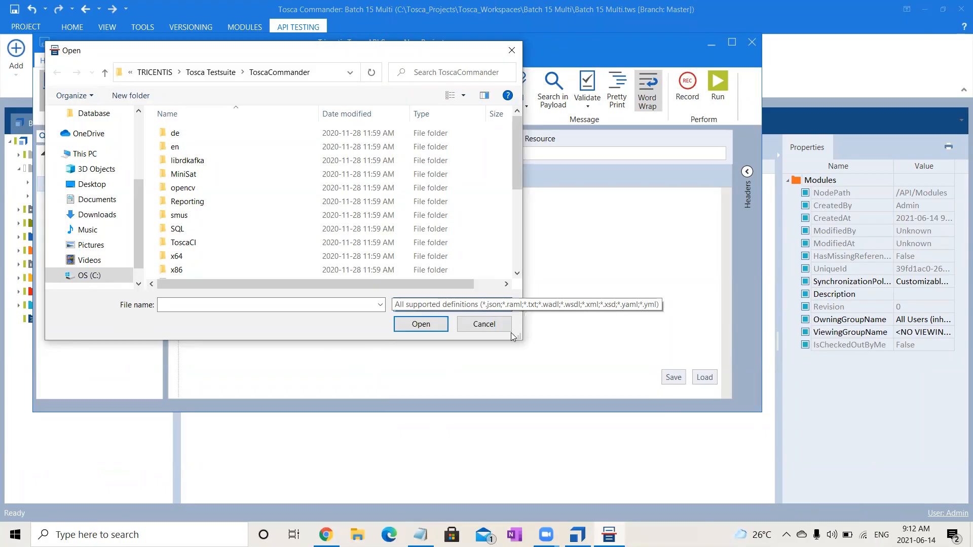
{"action": "left_click", "coordinate": [462, 324]}
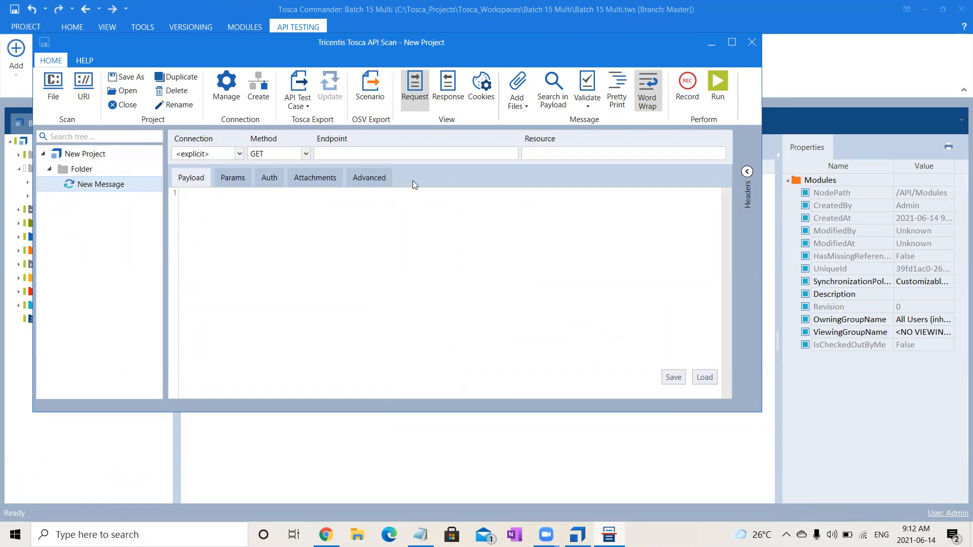
{"action": "left_click", "coordinate": [752, 43]}
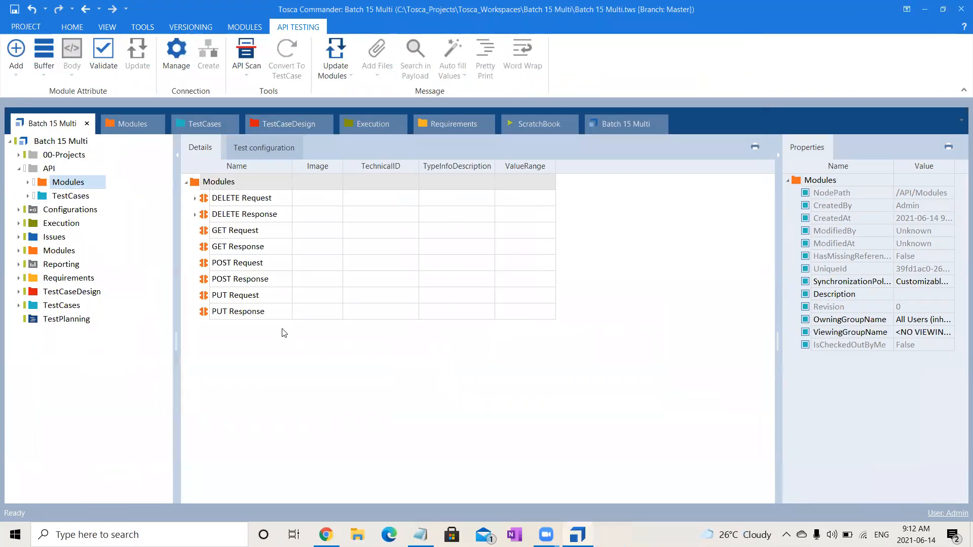
- Display the API TestCases folder's contents and collapse its GET test case and Library in the tree
{"action": "left_click", "coordinate": [71, 198]}
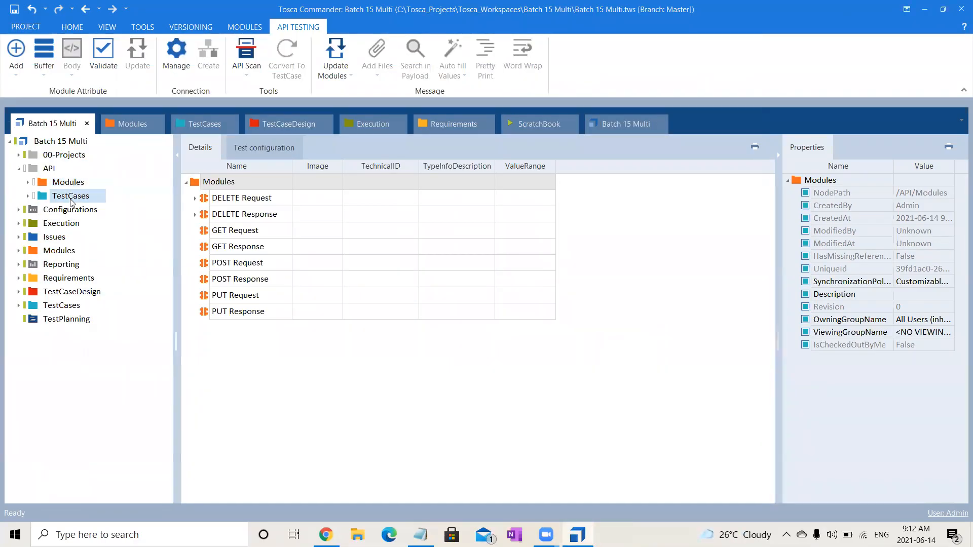
{"action": "left_click", "coordinate": [29, 197]}
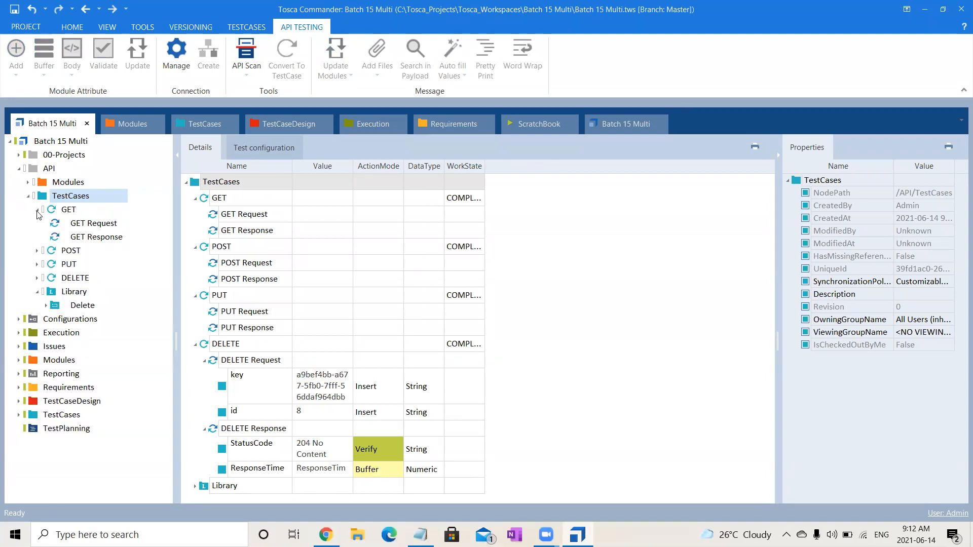
{"action": "left_click", "coordinate": [38, 210]}
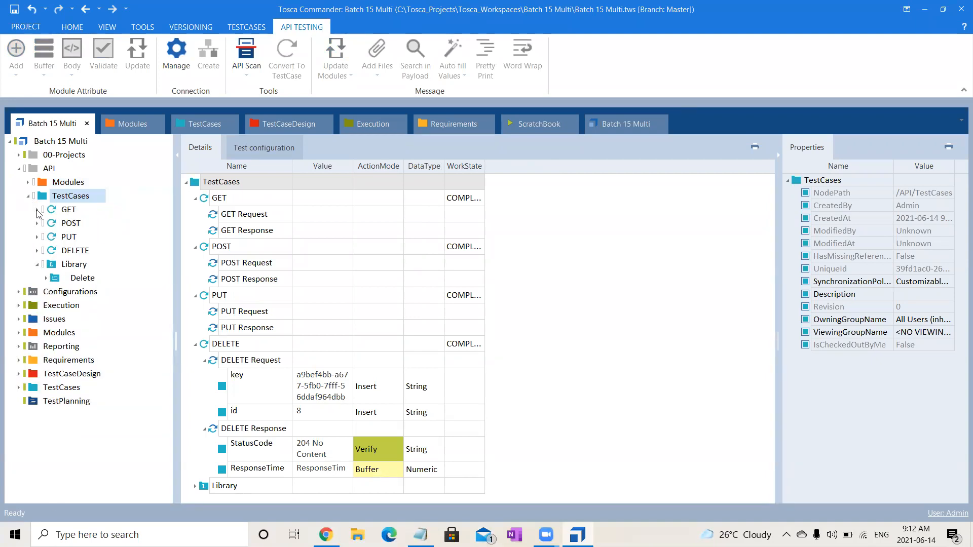
{"action": "left_click", "coordinate": [38, 264]}
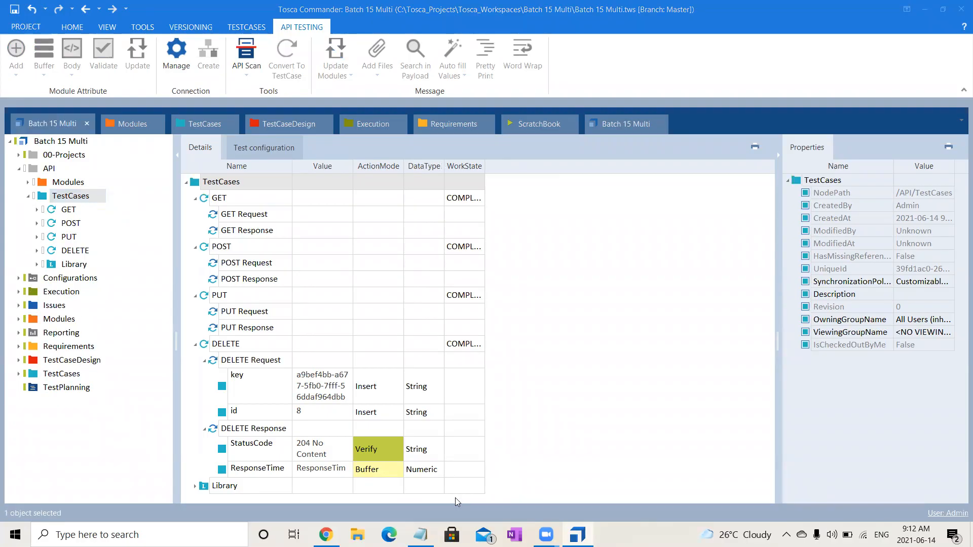
- Collapse the API TestCases folder and view the workspace's main Modules folder
{"action": "left_click", "coordinate": [613, 401]}
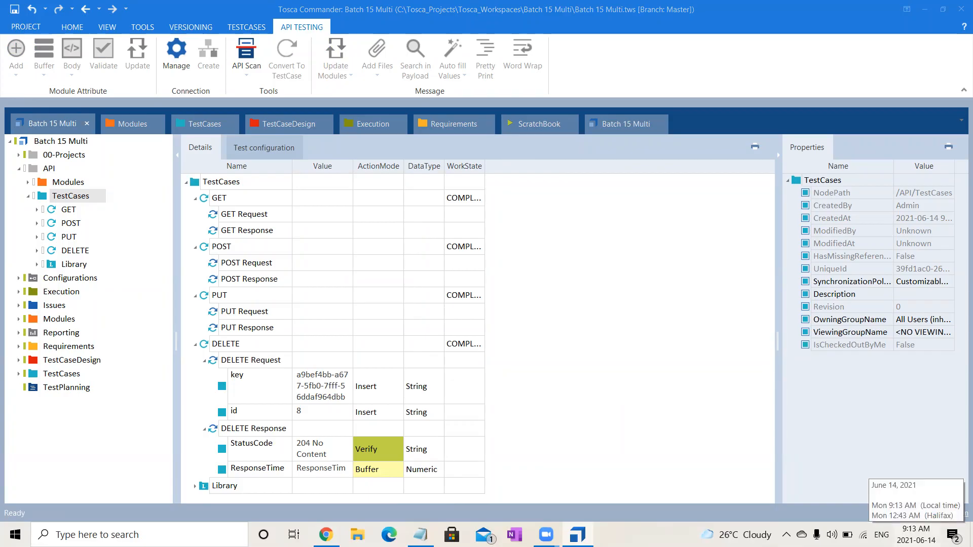
{"action": "left_click", "coordinate": [679, 400]}
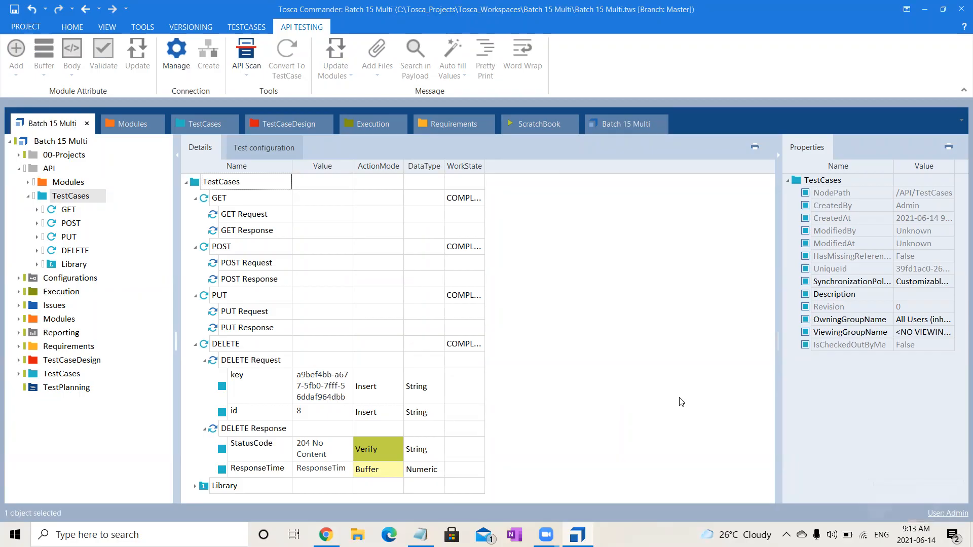
{"action": "left_click", "coordinate": [27, 197]}
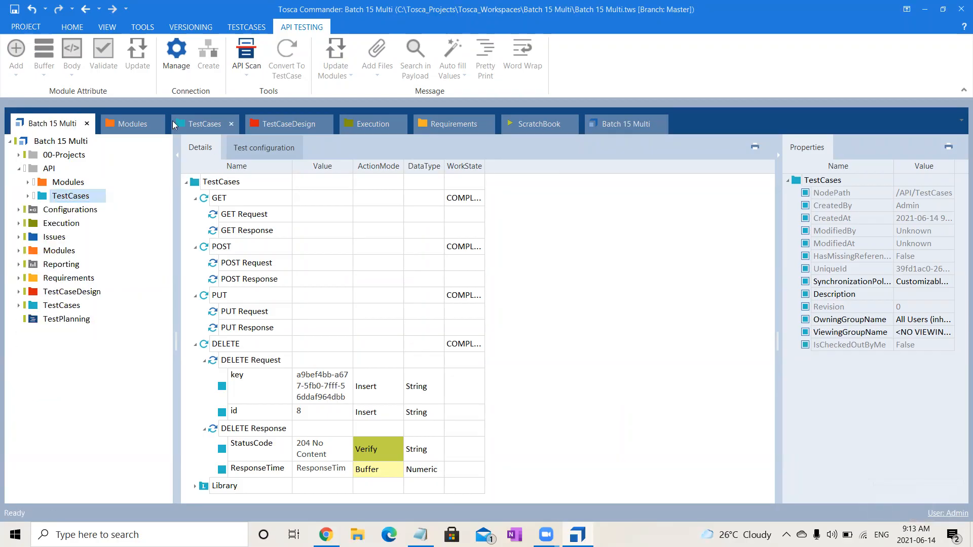
{"action": "left_click", "coordinate": [103, 124]}
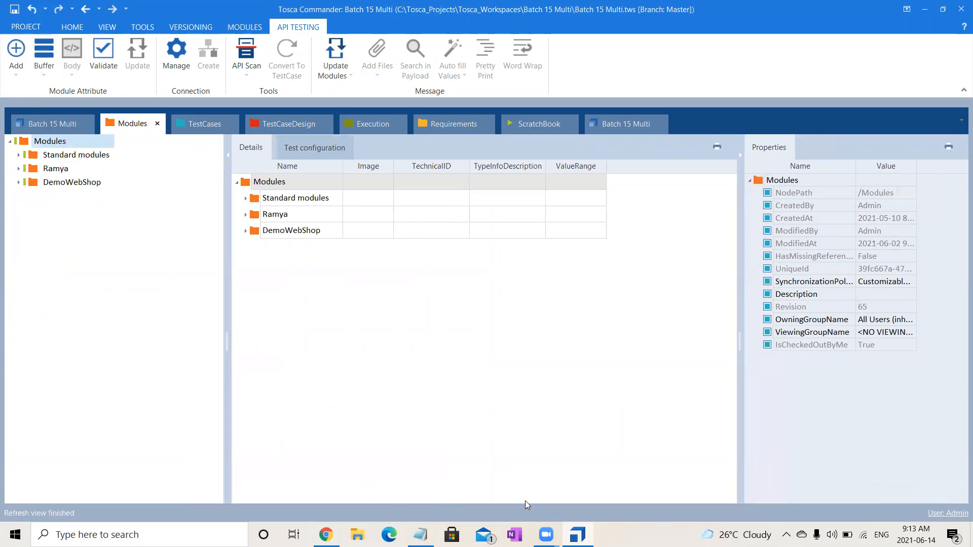